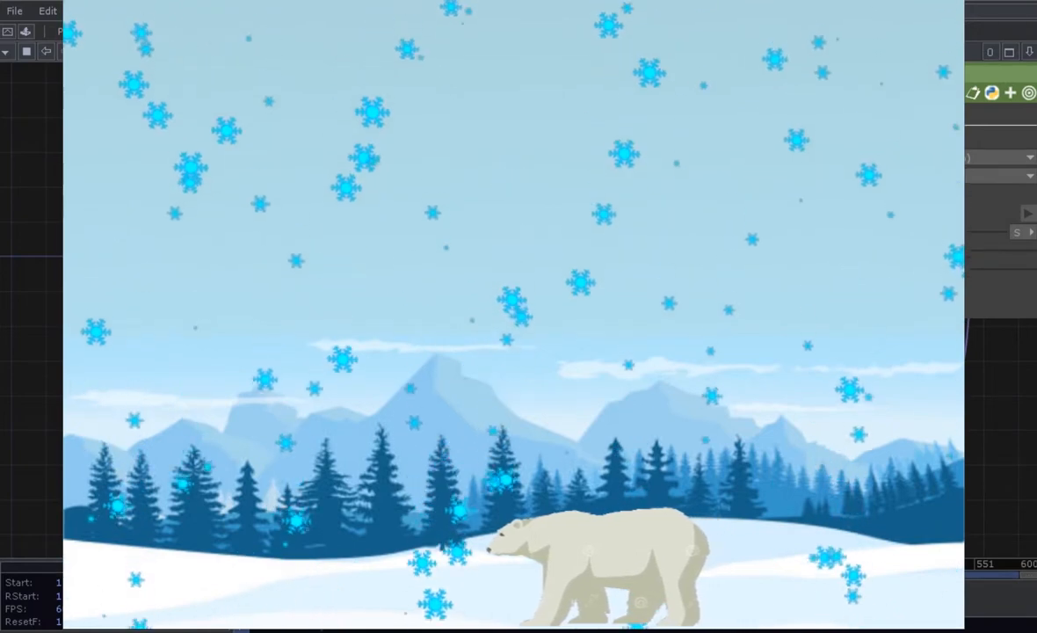
Exit the full-screen snow scene and examine the particle, geometry, render and compositing nodes in the 07_3D_02 network.
{"action": "key", "text": "Escape"}
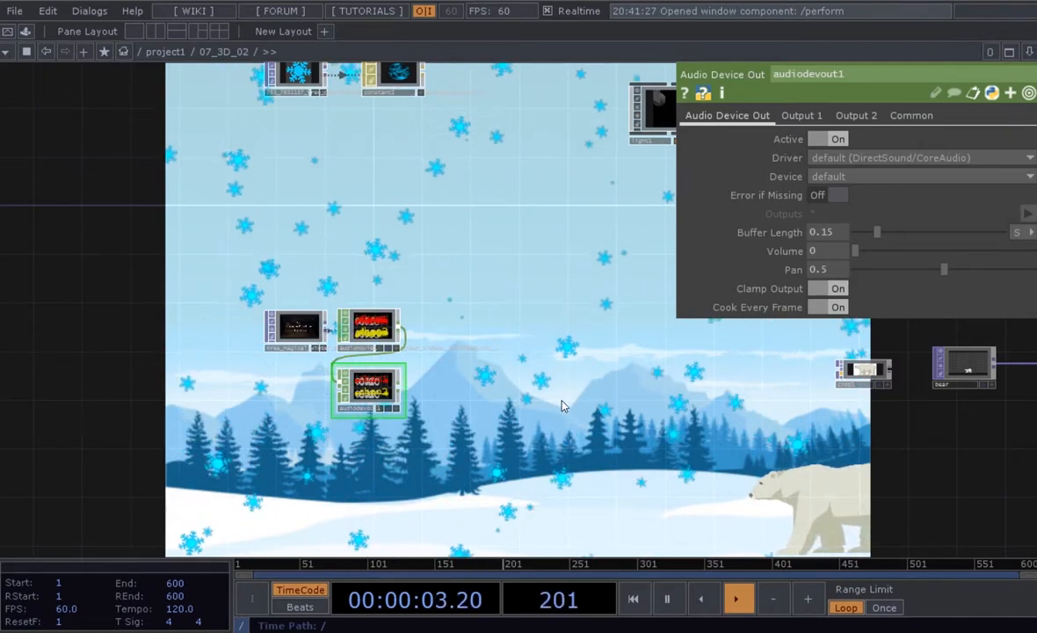
{"action": "left_click_drag", "start_coordinate": [562, 399], "coordinate": [536, 401]}
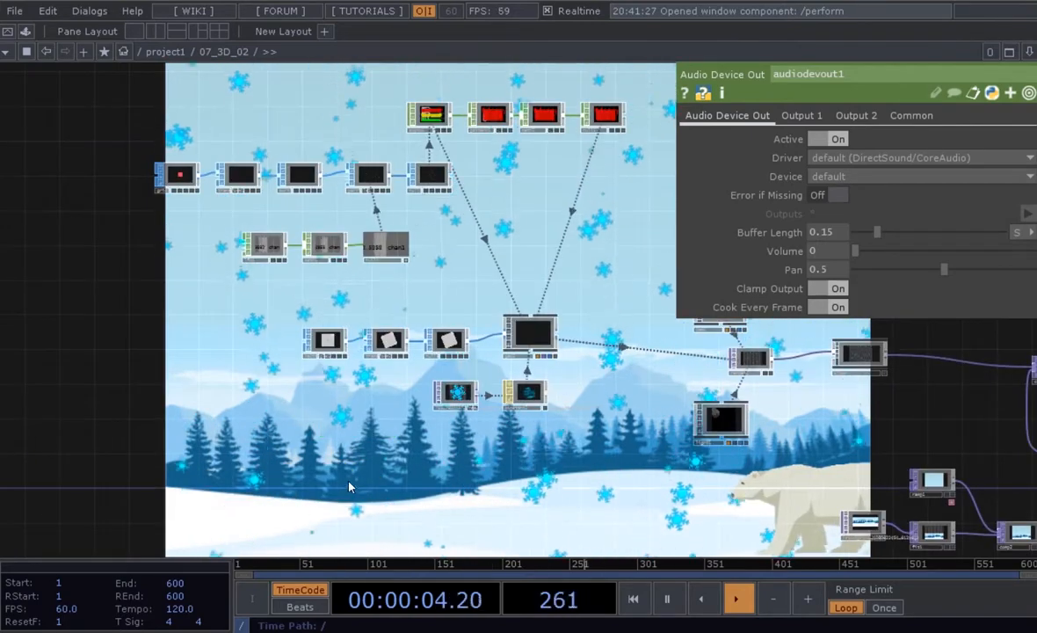
{"action": "scroll", "coordinate": [354, 474], "scroll_direction": "down", "scroll_amount": 3}
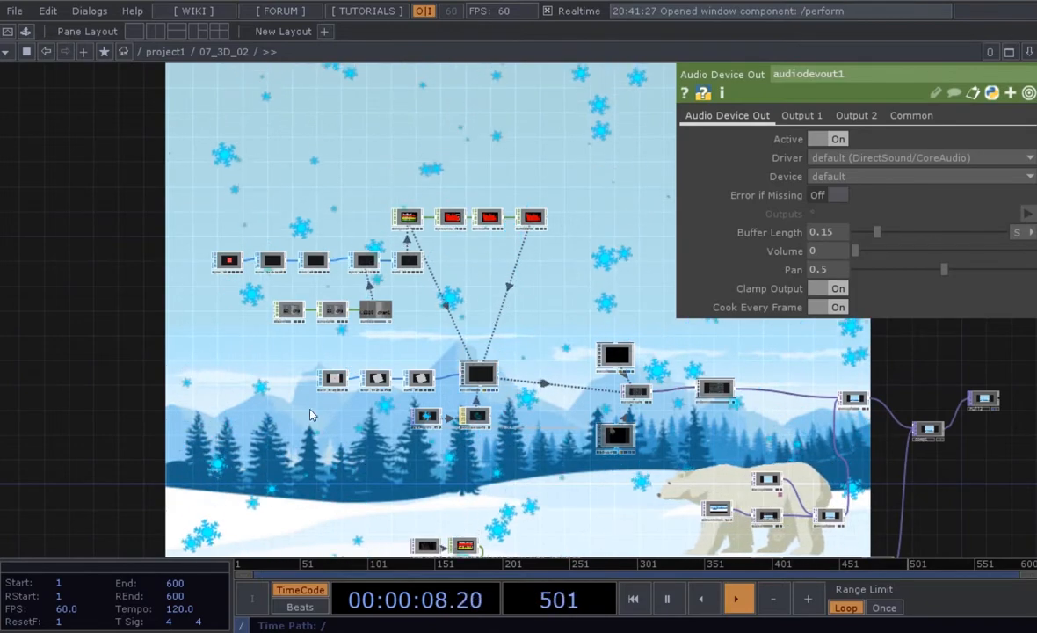
{"action": "left_click_drag", "start_coordinate": [269, 377], "coordinate": [291, 381]}
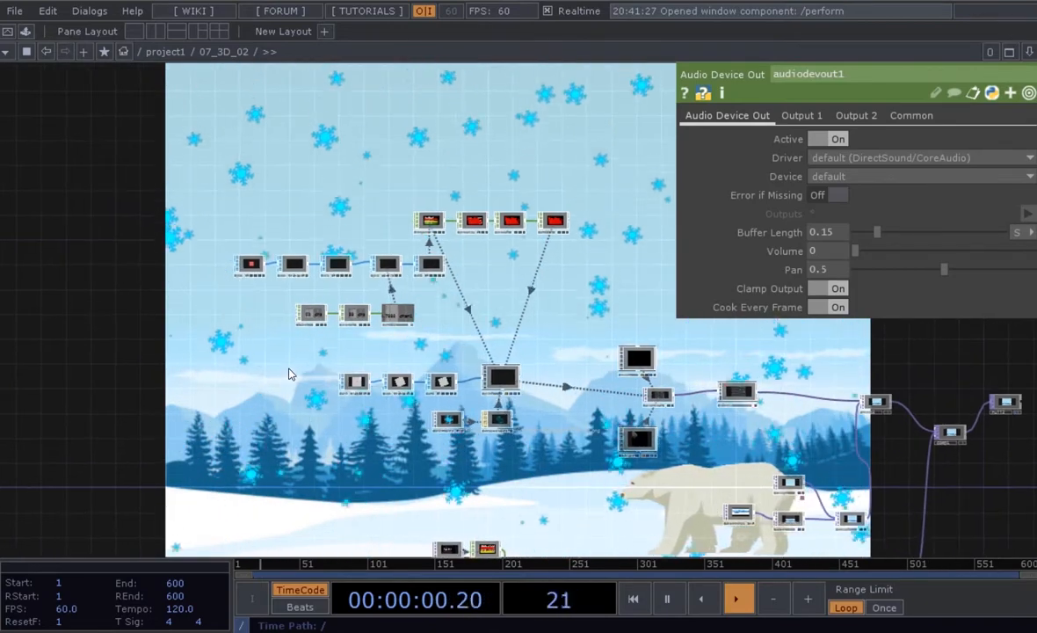
{"action": "scroll", "coordinate": [292, 378], "scroll_direction": "up", "scroll_amount": 3}
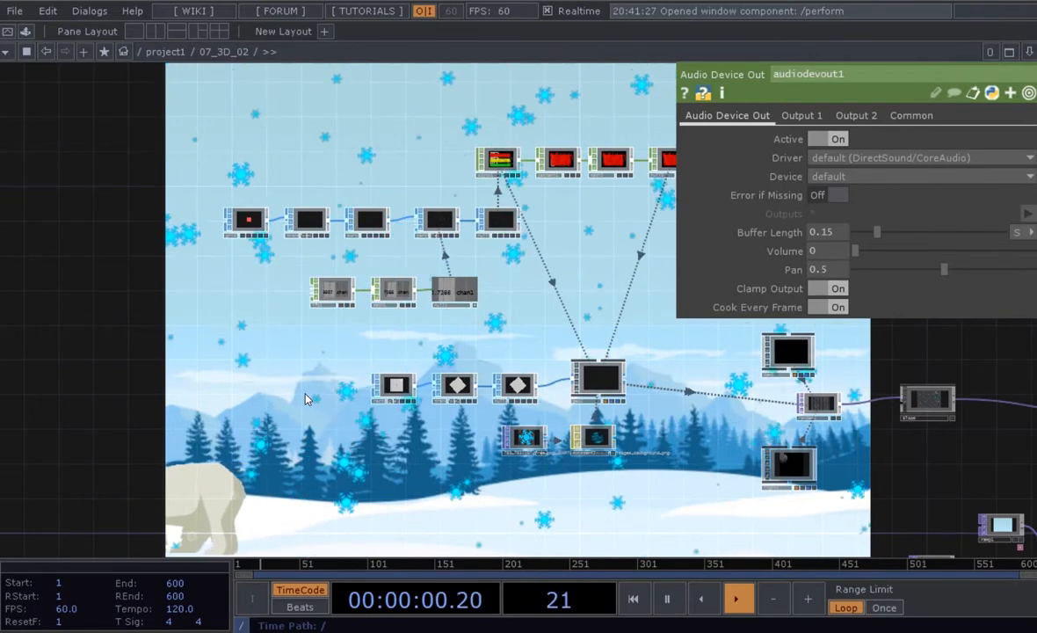
{"action": "left_click_drag", "start_coordinate": [468, 361], "coordinate": [431, 351]}
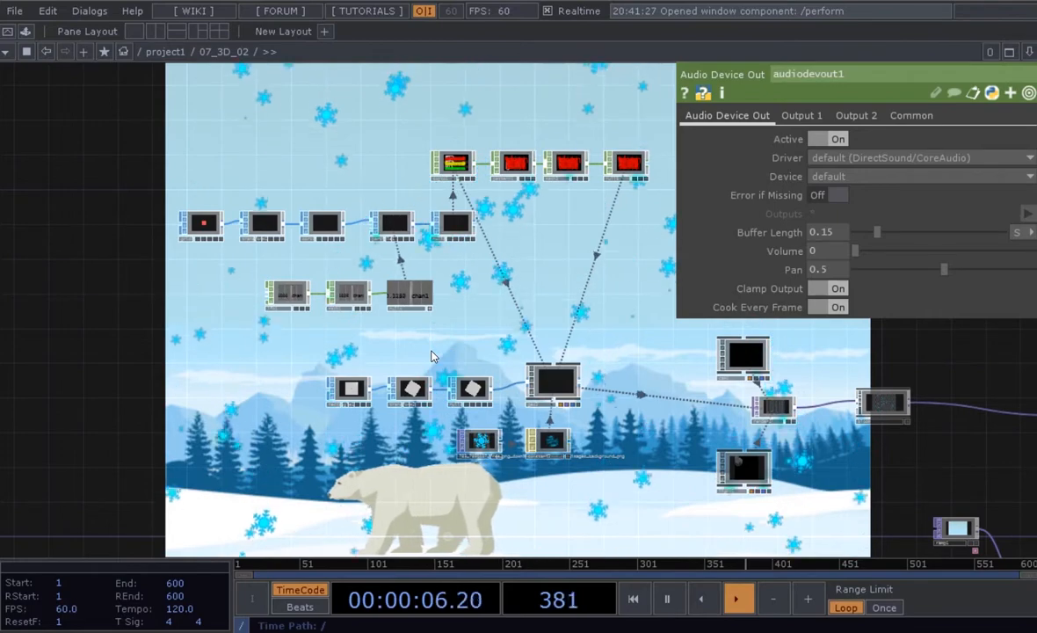
{"action": "scroll", "coordinate": [442, 378], "scroll_direction": "up", "scroll_amount": 3}
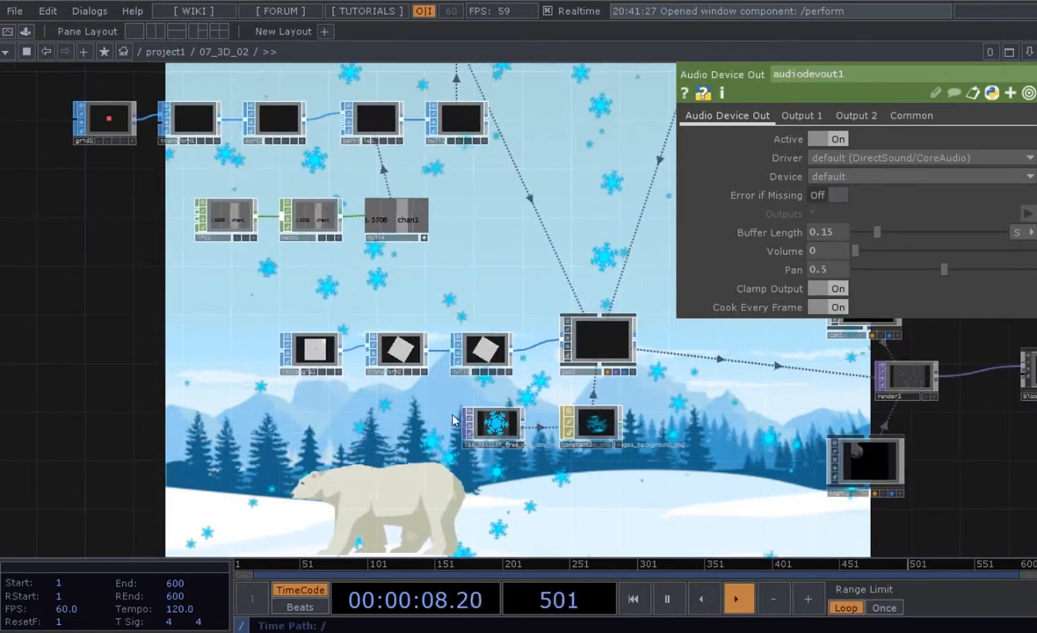
{"action": "left_click_drag", "start_coordinate": [408, 436], "coordinate": [424, 433]}
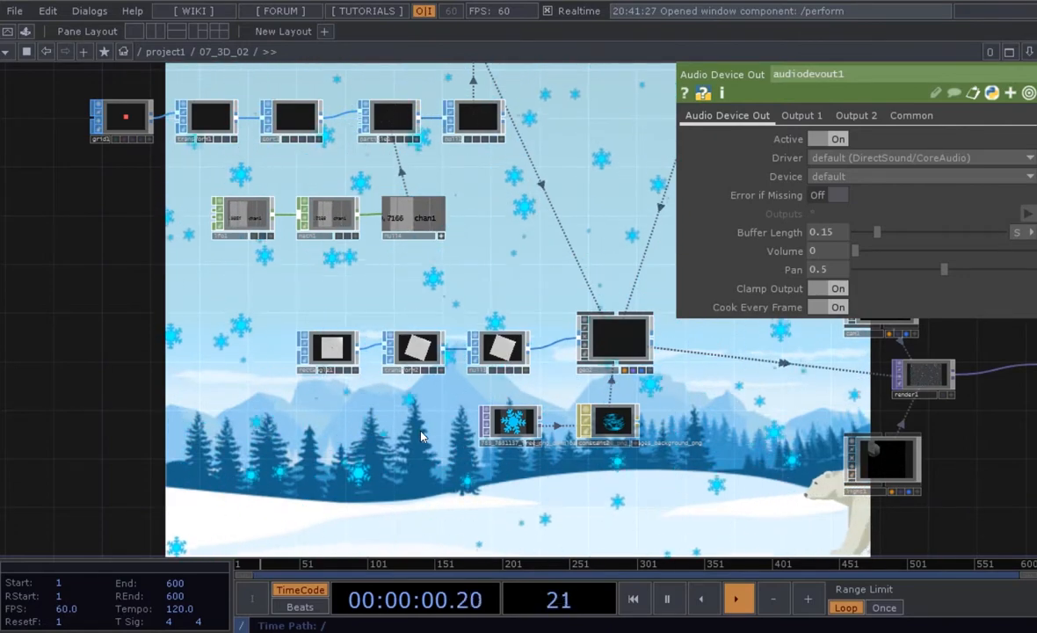
{"action": "scroll", "coordinate": [400, 442], "scroll_direction": "down", "scroll_amount": 2}
{"action": "scroll", "coordinate": [387, 461], "scroll_direction": "down", "scroll_amount": 2}
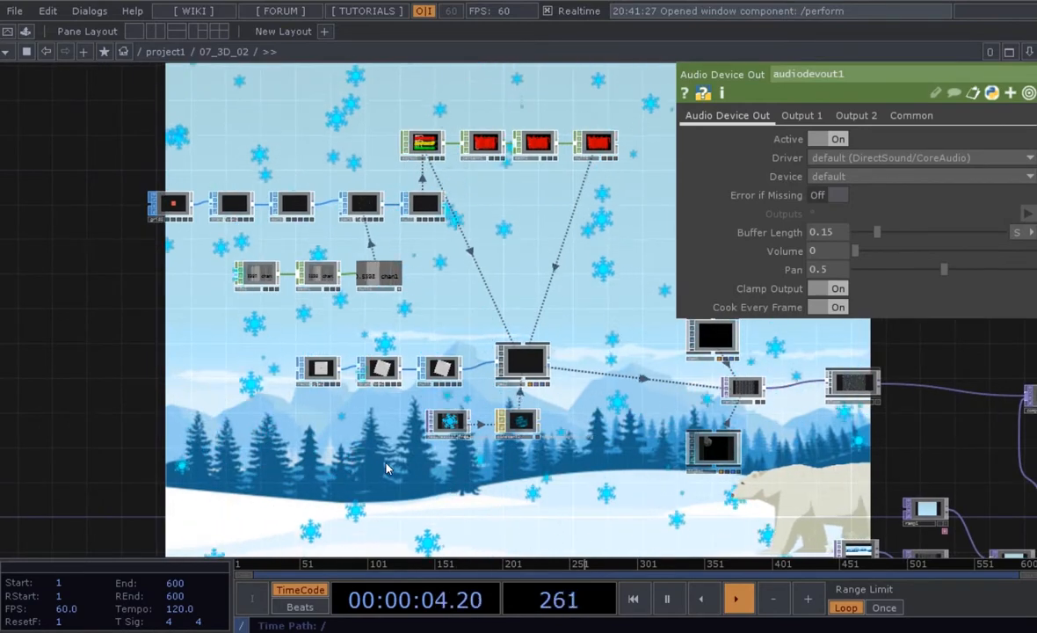
Turn off the background display of the final null2 node that follows comp1.
{"action": "left_click_drag", "start_coordinate": [387, 466], "coordinate": [435, 413]}
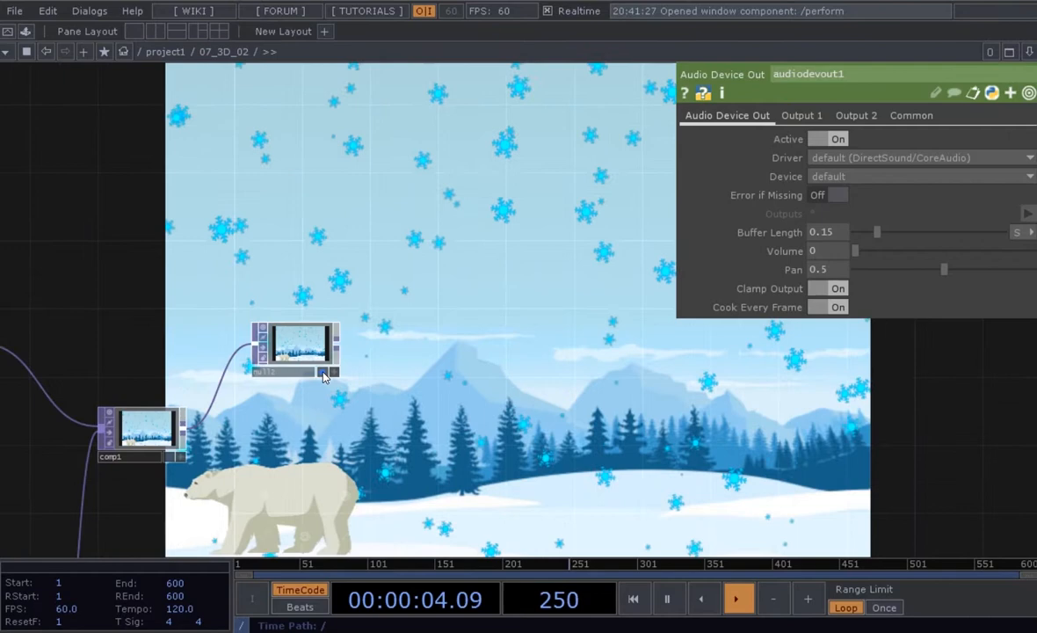
{"action": "left_click", "coordinate": [322, 373]}
{"action": "left_click_drag", "start_coordinate": [455, 367], "coordinate": [389, 409]}
{"action": "mouse_move", "coordinate": [462, 325]}
{"action": "left_mouse_down"}
{"action": "mouse_move", "coordinate": [421, 349]}
{"action": "mouse_move", "coordinate": [385, 396]}
{"action": "left_mouse_up"}
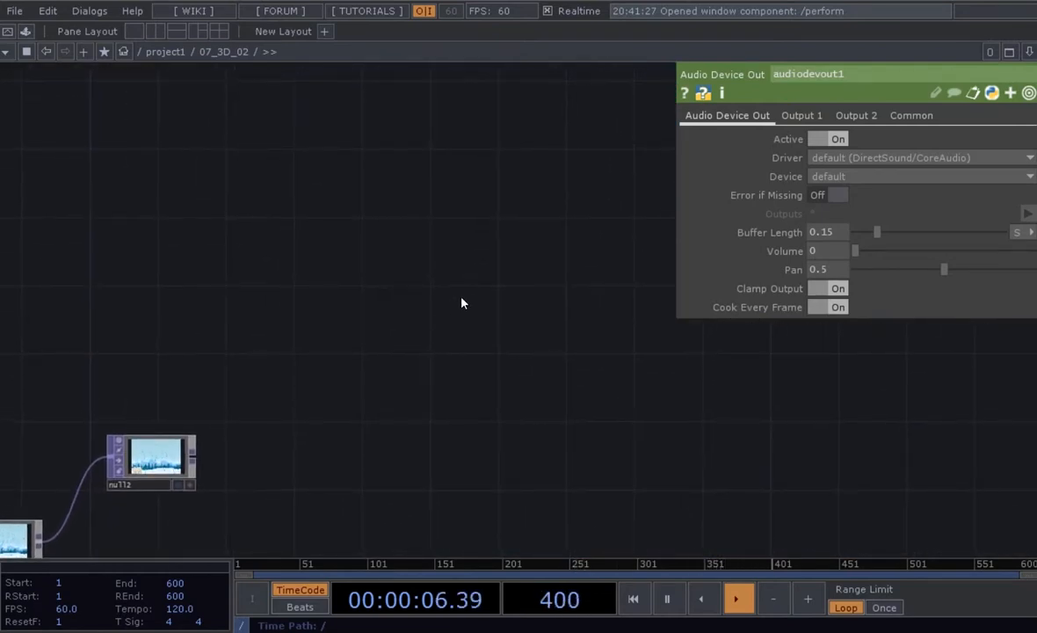
Add a Particle SOP in the empty network area beyond null2.
{"action": "key", "text": "Tab"}
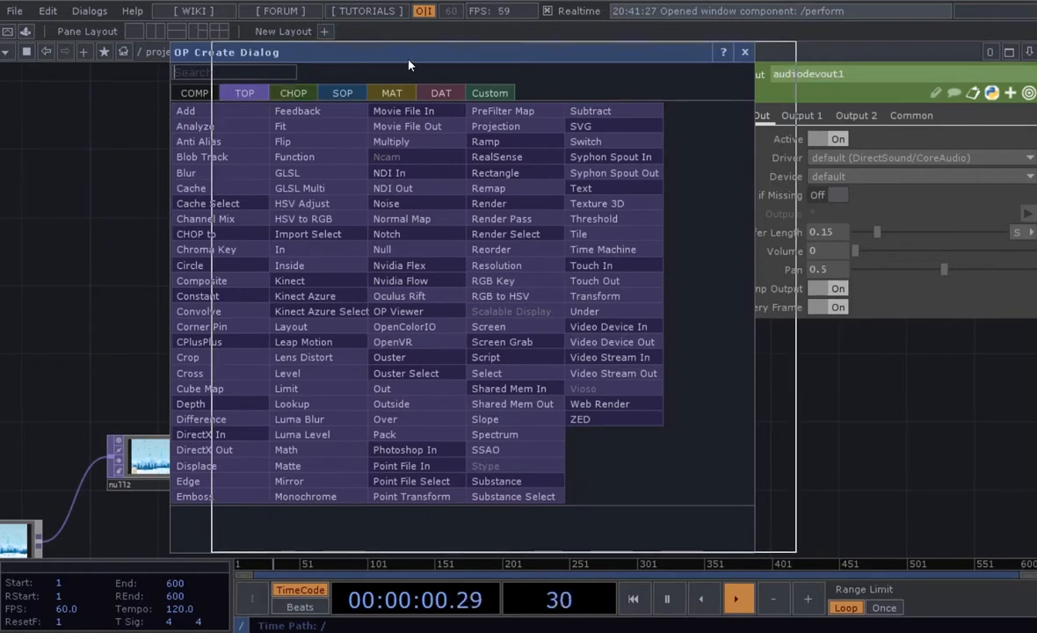
{"action": "mouse_move", "coordinate": [409, 65]}
{"action": "left_mouse_down"}
{"action": "mouse_move", "coordinate": [377, 51]}
{"action": "mouse_move", "coordinate": [420, 48]}
{"action": "left_mouse_up"}
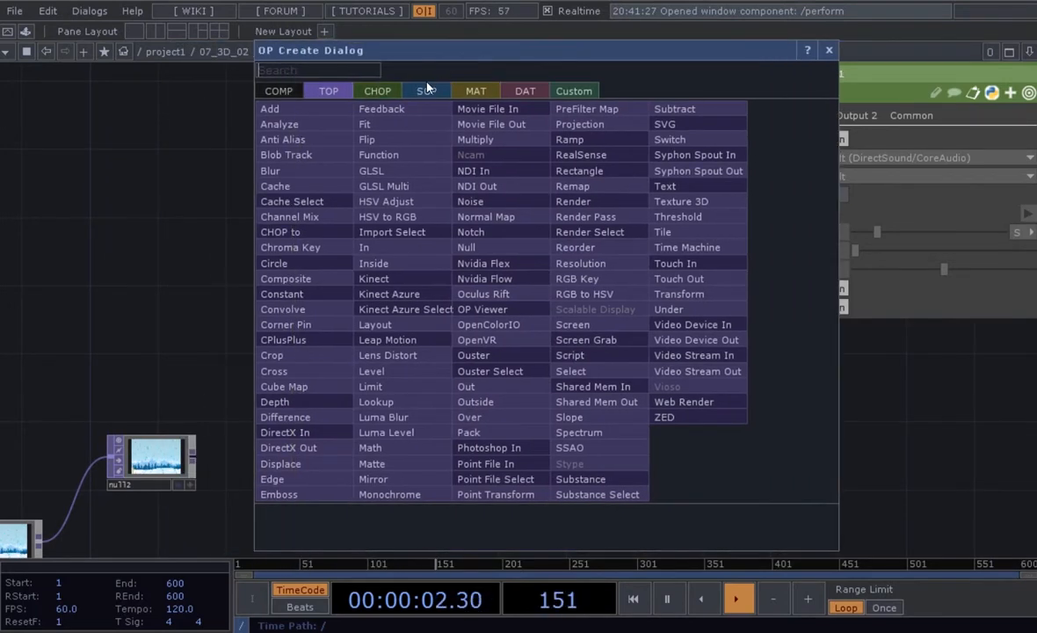
{"action": "left_click", "coordinate": [426, 90]}
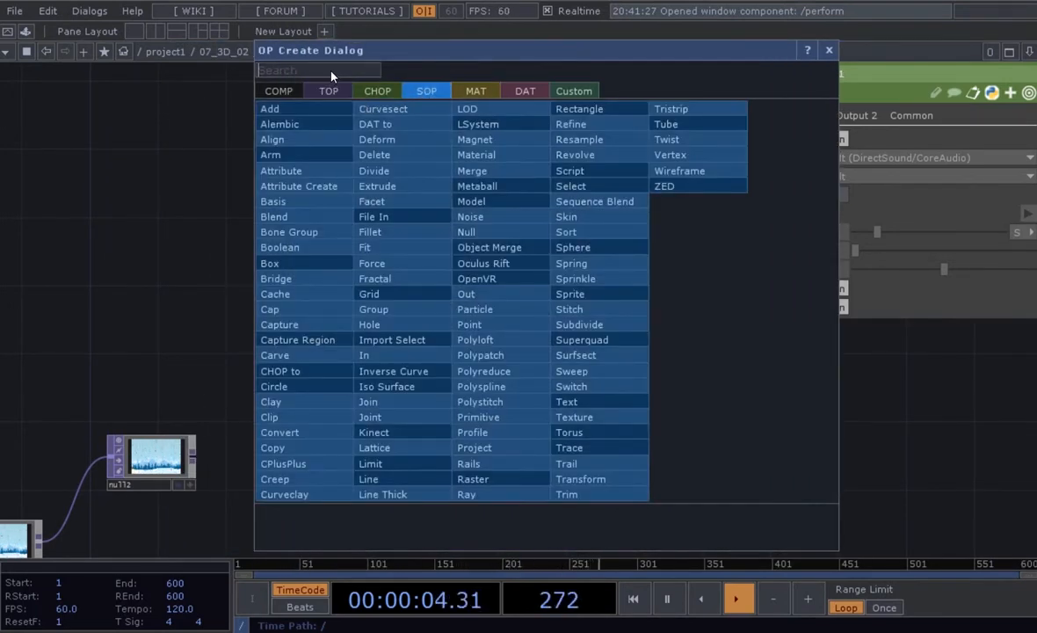
{"action": "type", "text": "partice"}
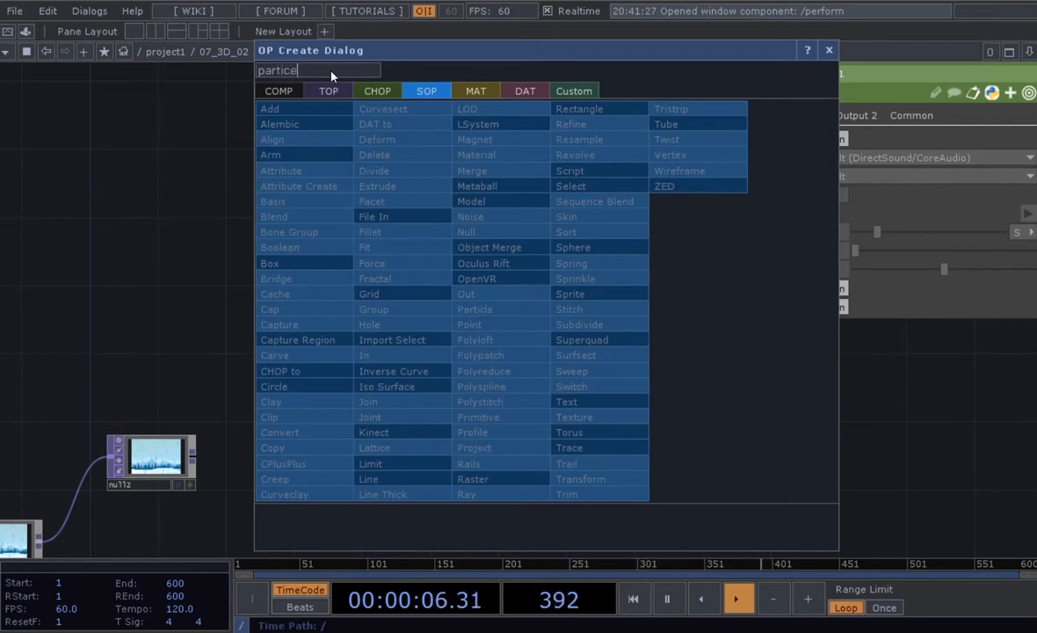
{"action": "key", "text": "BackSpace"}
{"action": "type", "text": "le"}
{"action": "left_click", "coordinate": [475, 309]}
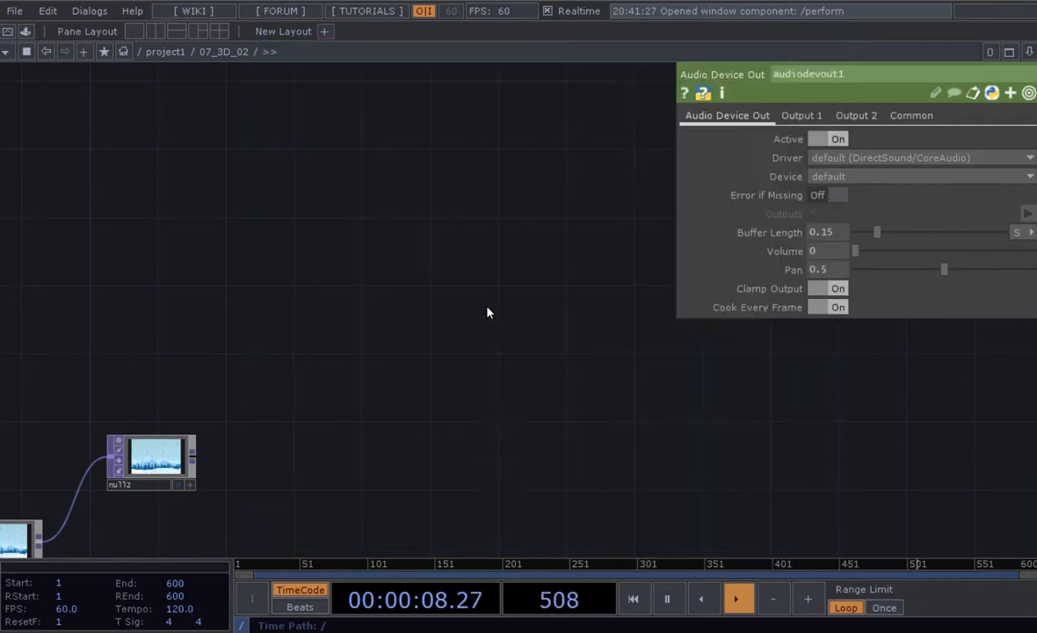
{"action": "left_click", "coordinate": [486, 301]}
Add a Sort SOP directly below the new Particle node.
{"action": "scroll", "coordinate": [527, 361], "scroll_direction": "up", "scroll_amount": 4}
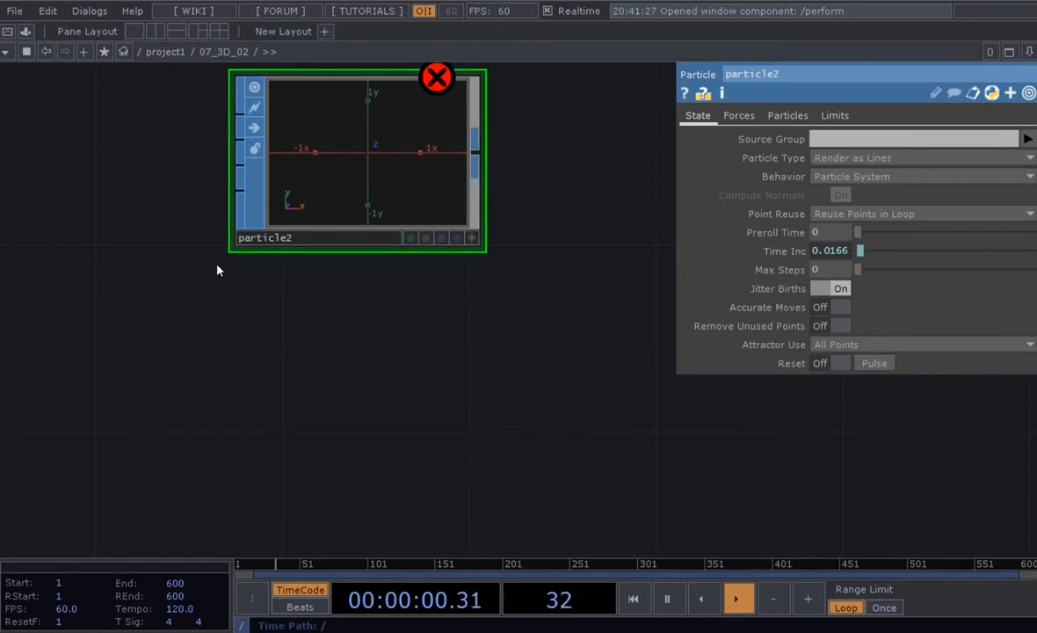
{"action": "left_click_drag", "start_coordinate": [353, 208], "coordinate": [401, 209]}
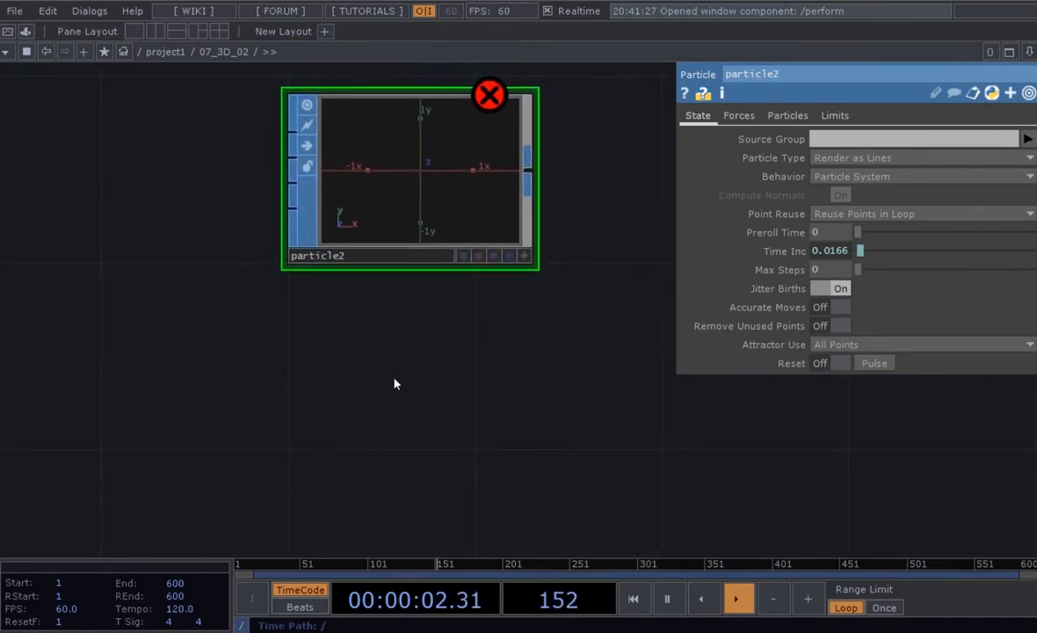
{"action": "key", "text": "Tab"}
{"action": "type", "text": "so"}
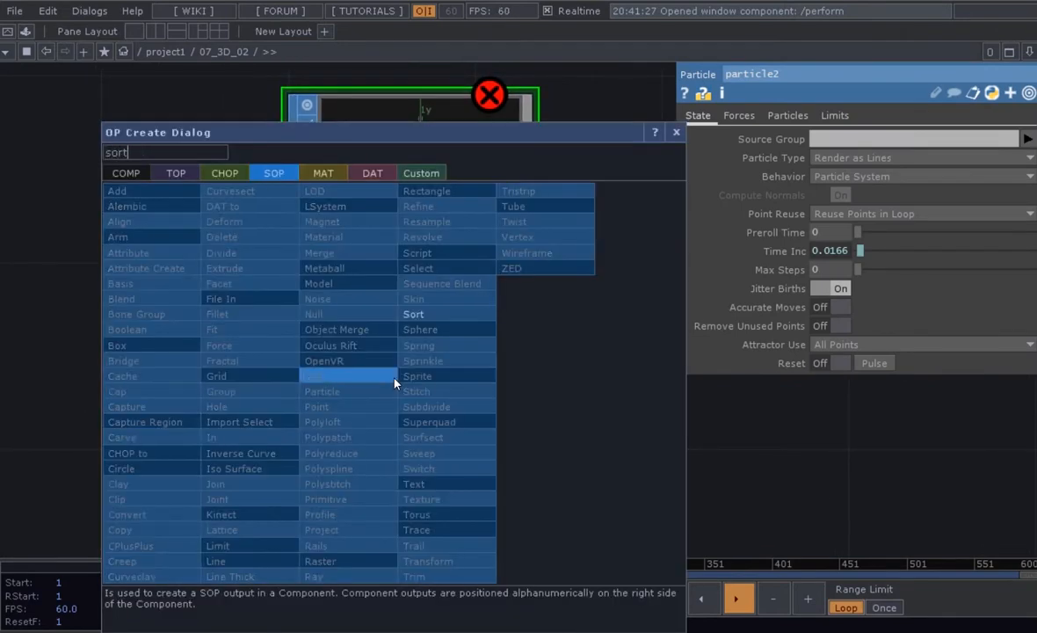
{"action": "type", "text": "rt"}
{"action": "left_click", "coordinate": [417, 314]}
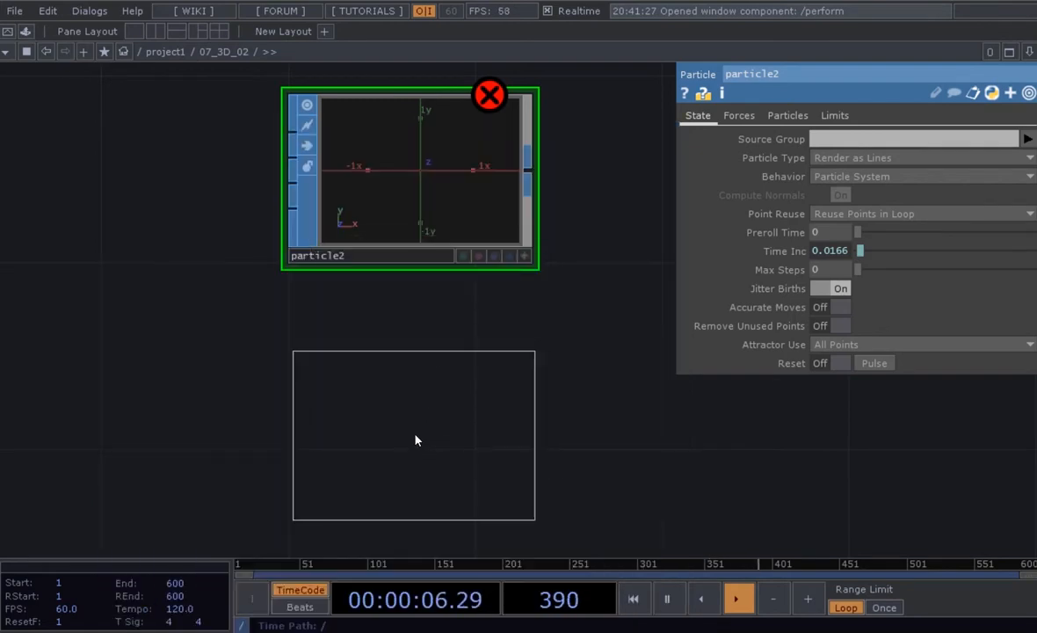
{"action": "left_click", "coordinate": [417, 438]}
{"action": "scroll", "coordinate": [418, 438], "scroll_direction": "down", "scroll_amount": 4}
{"action": "left_click_drag", "start_coordinate": [565, 426], "coordinate": [516, 436]}
{"action": "scroll", "coordinate": [551, 428], "scroll_direction": "up", "scroll_amount": 2}
{"action": "left_click_drag", "start_coordinate": [533, 342], "coordinate": [636, 334]}
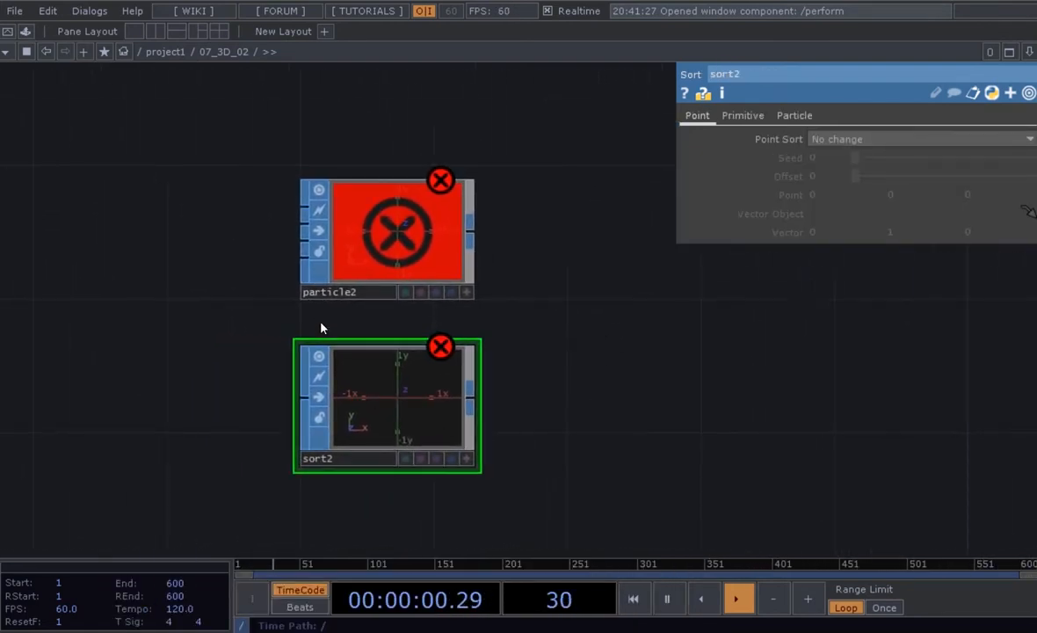
{"action": "left_click_drag", "start_coordinate": [541, 312], "coordinate": [493, 332]}
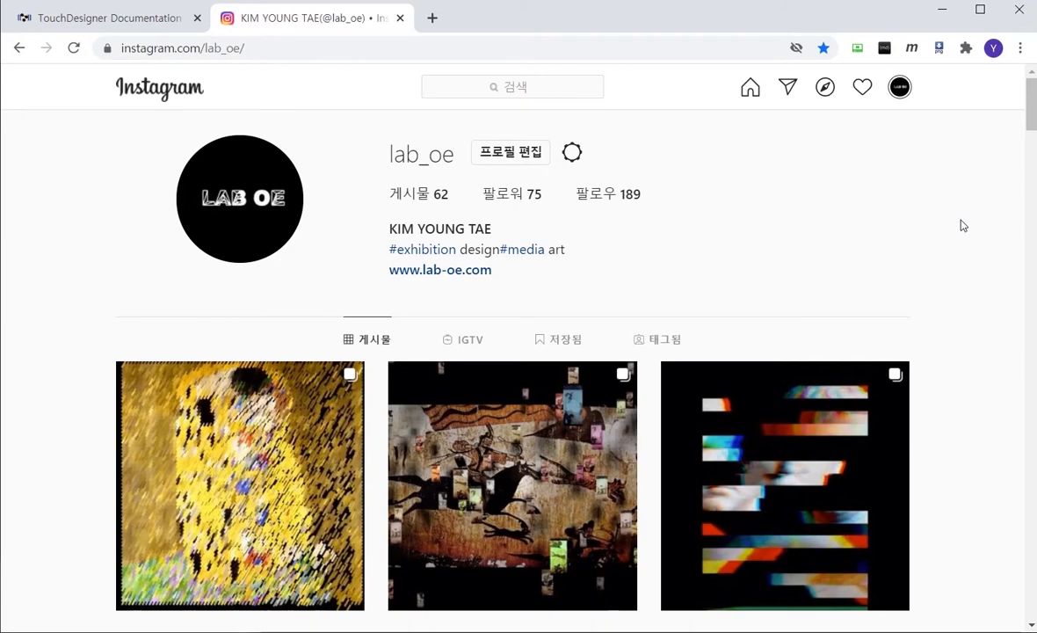
Switch to the web browser and look through the artwork posts on the lab_oe Instagram profile.
{"action": "scroll", "coordinate": [962, 225], "scroll_direction": "down", "scroll_amount": 3}
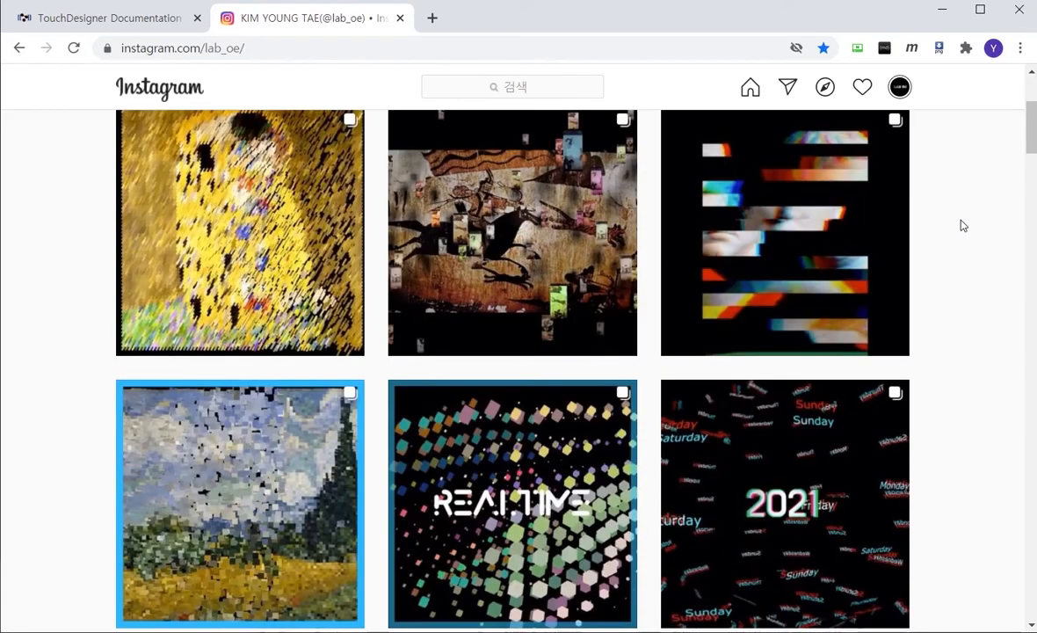
{"action": "scroll", "coordinate": [962, 226], "scroll_direction": "down", "scroll_amount": 3}
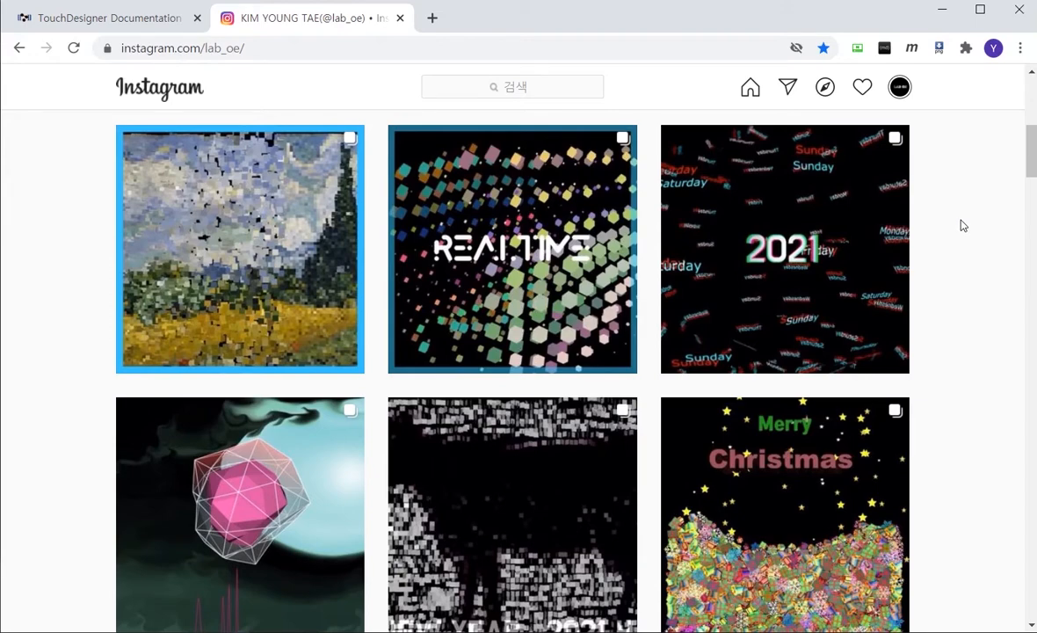
{"action": "scroll", "coordinate": [963, 226], "scroll_direction": "down", "scroll_amount": 4}
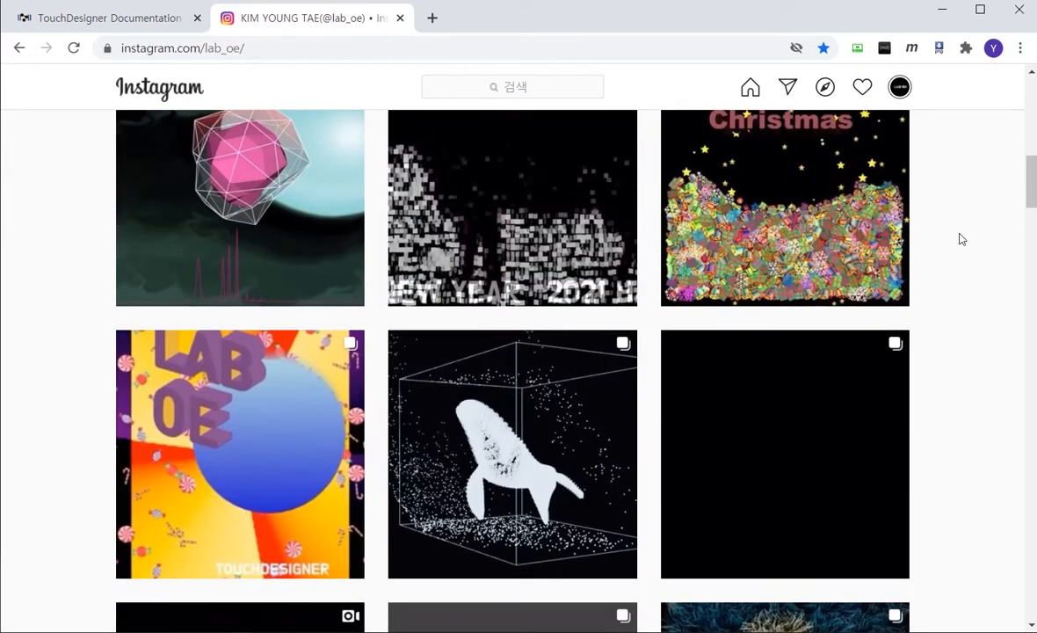
{"action": "scroll", "coordinate": [961, 237], "scroll_direction": "down", "scroll_amount": 3}
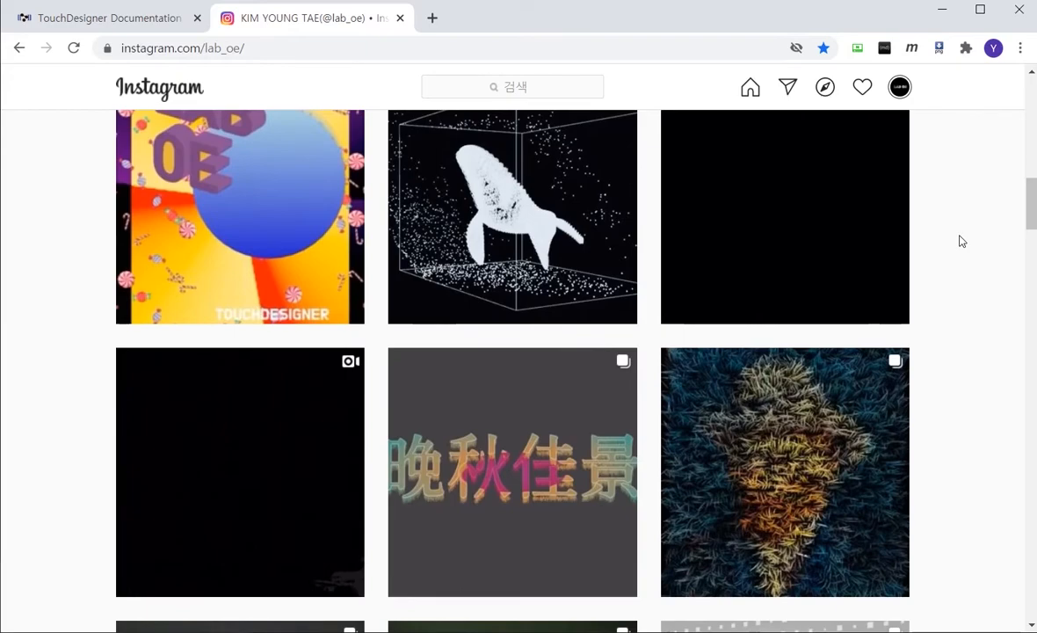
{"action": "scroll", "coordinate": [963, 241], "scroll_direction": "down", "scroll_amount": 7}
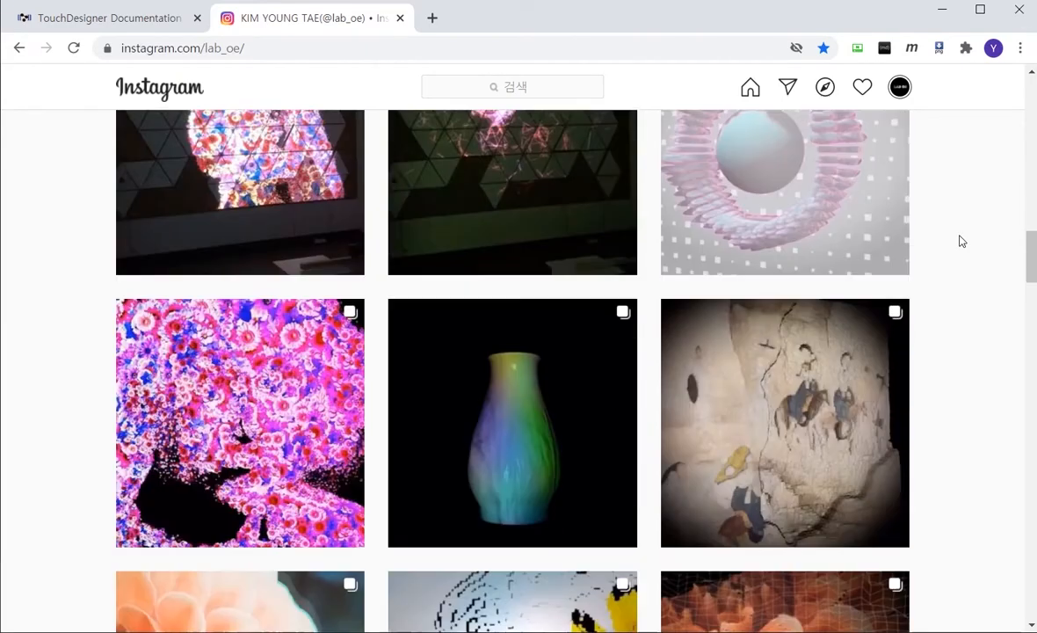
{"action": "scroll", "coordinate": [961, 241], "scroll_direction": "down", "scroll_amount": 16}
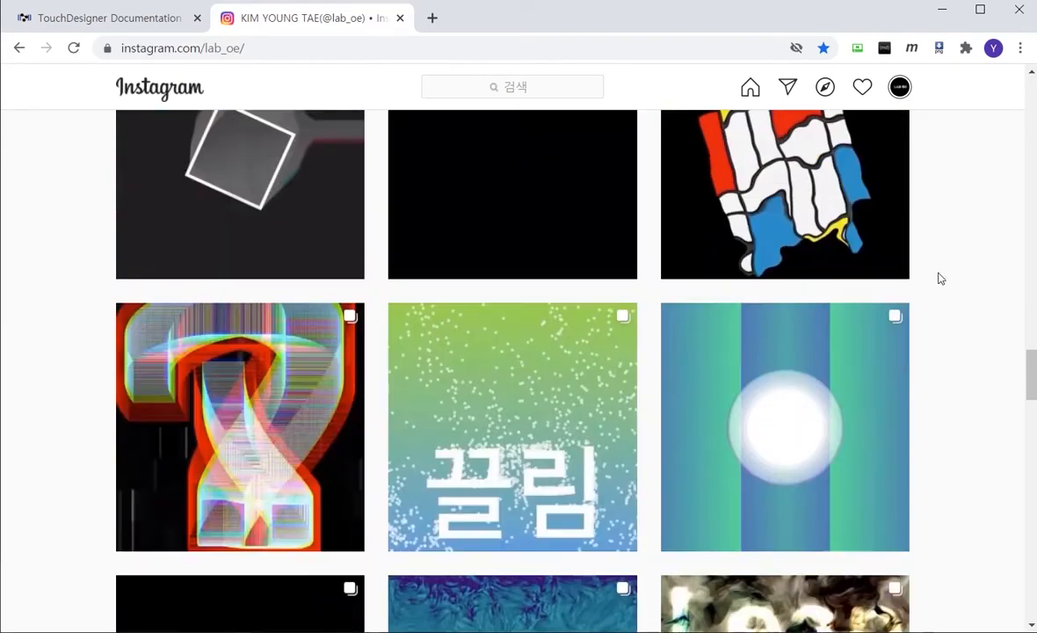
{"action": "scroll", "coordinate": [940, 278], "scroll_direction": "down", "scroll_amount": 11}
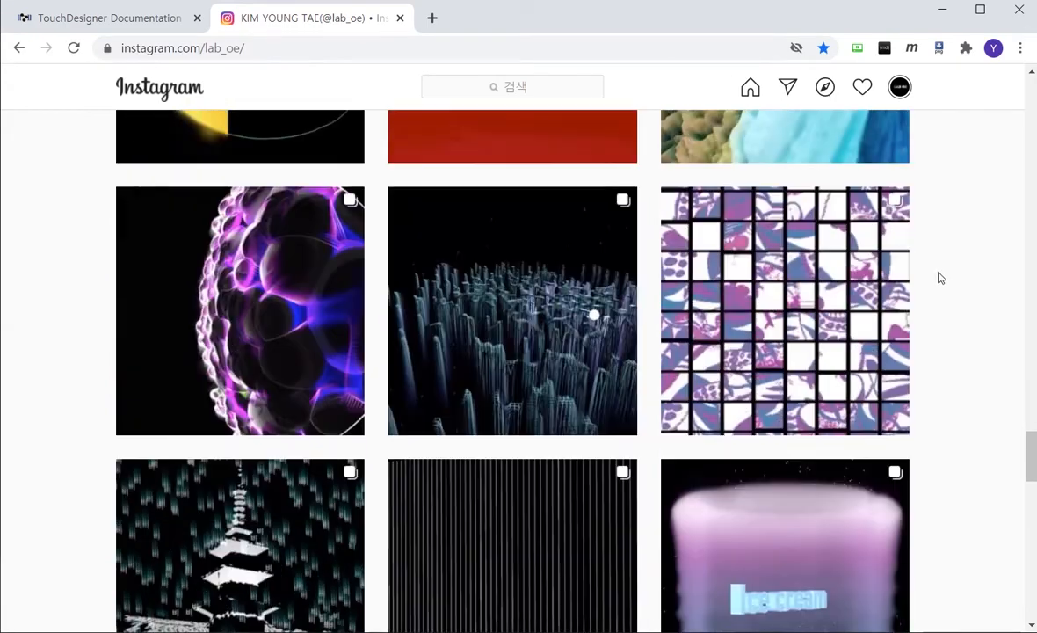
{"action": "scroll", "coordinate": [940, 278], "scroll_direction": "down", "scroll_amount": 8}
View the post showing a pagoda behind falling rain particles, and close it again.
{"action": "scroll", "coordinate": [279, 242], "scroll_direction": "up", "scroll_amount": 5}
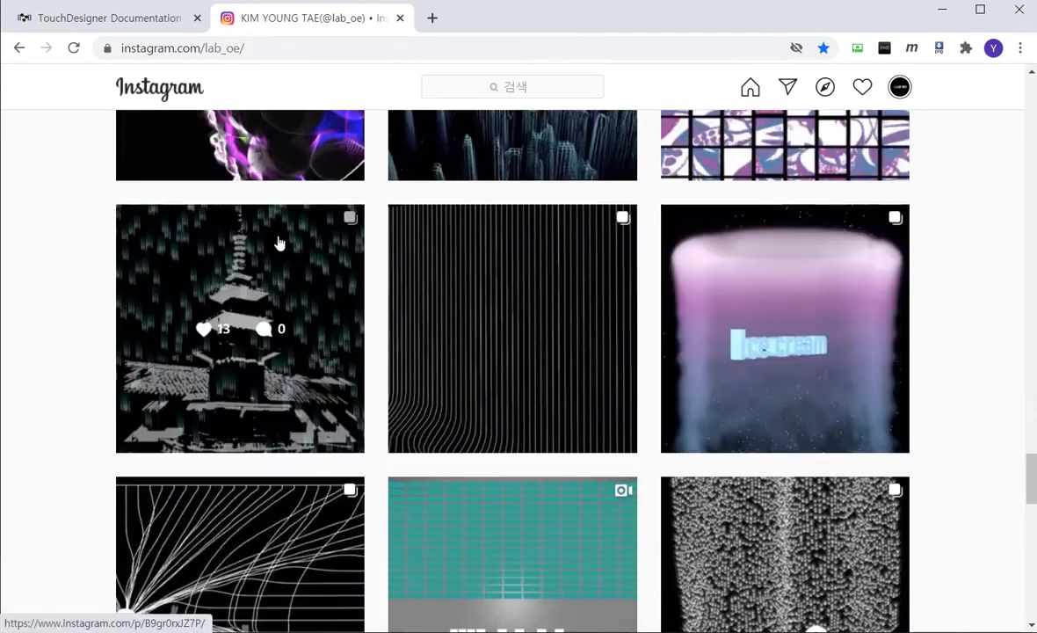
{"action": "left_click", "coordinate": [279, 243]}
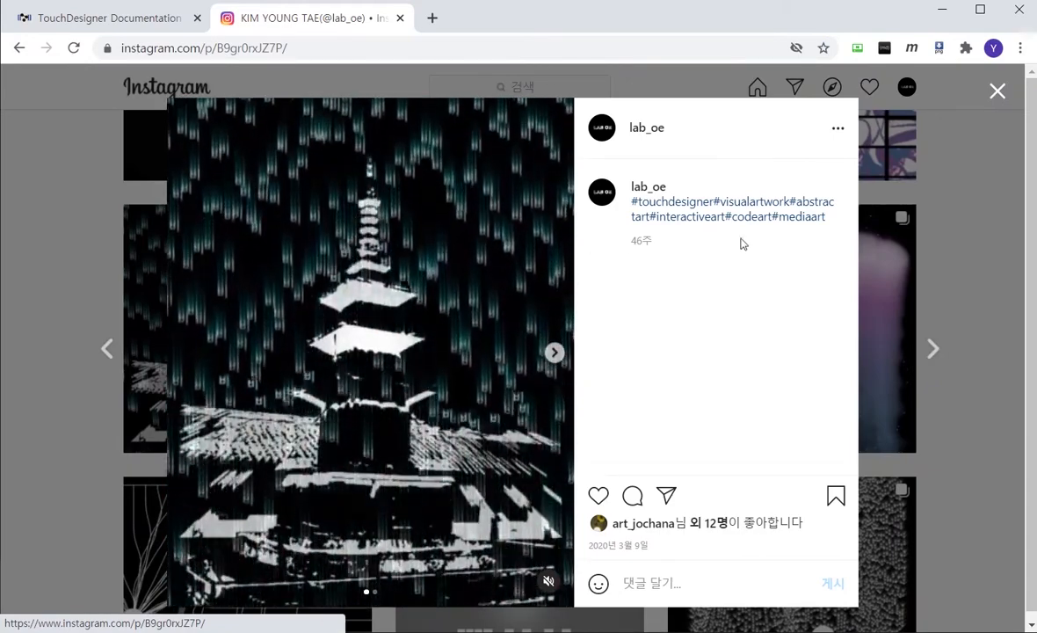
{"action": "left_click", "coordinate": [996, 90]}
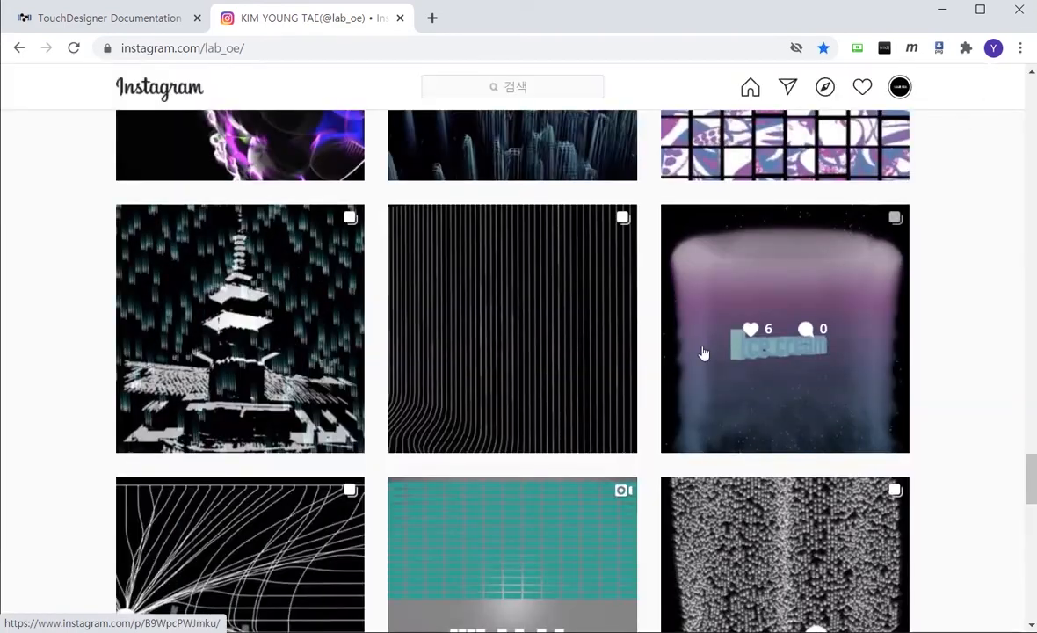
Find and open the green-blue gradient post with white particles falling around the text 끌림.
{"action": "scroll", "coordinate": [704, 353], "scroll_direction": "down", "scroll_amount": 10}
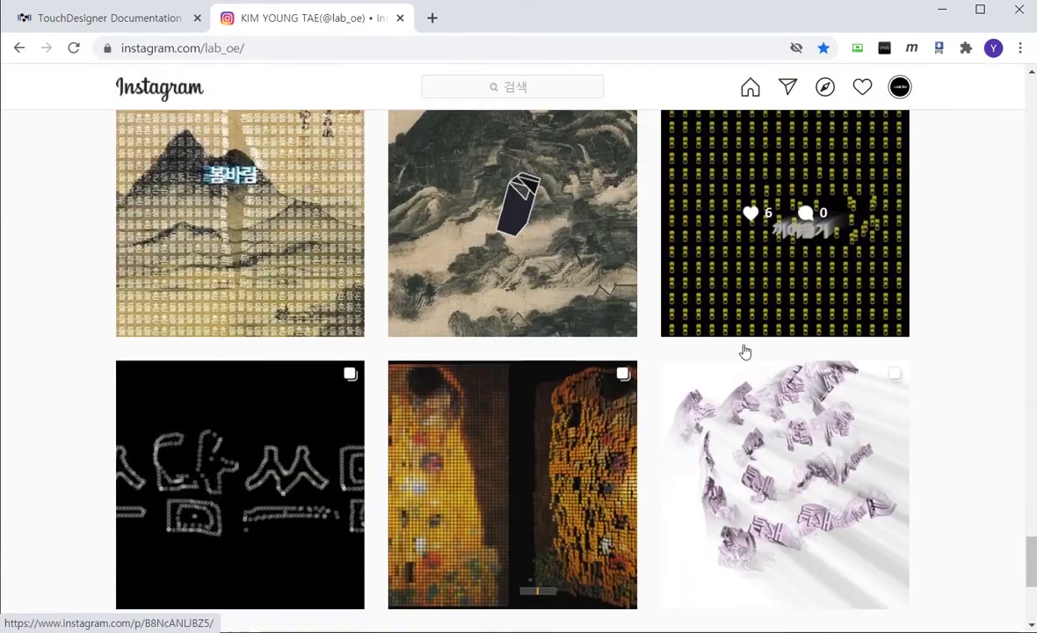
{"action": "scroll", "coordinate": [744, 351], "scroll_direction": "up", "scroll_amount": 20}
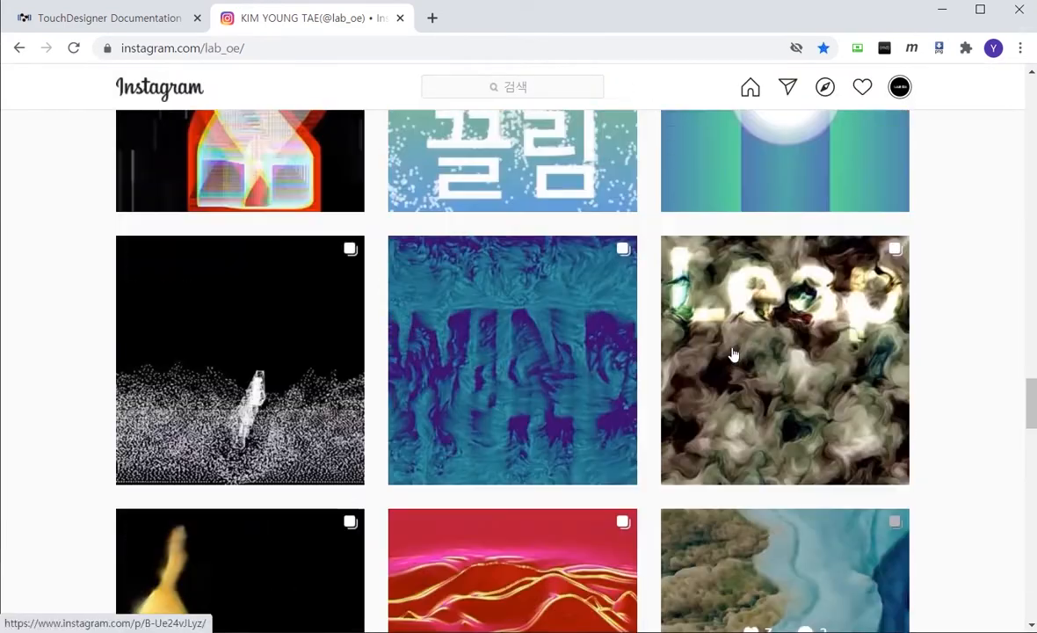
{"action": "scroll", "coordinate": [732, 354], "scroll_direction": "up", "scroll_amount": 2}
{"action": "scroll", "coordinate": [569, 239], "scroll_direction": "down", "scroll_amount": 1}
{"action": "left_click", "coordinate": [571, 242]}
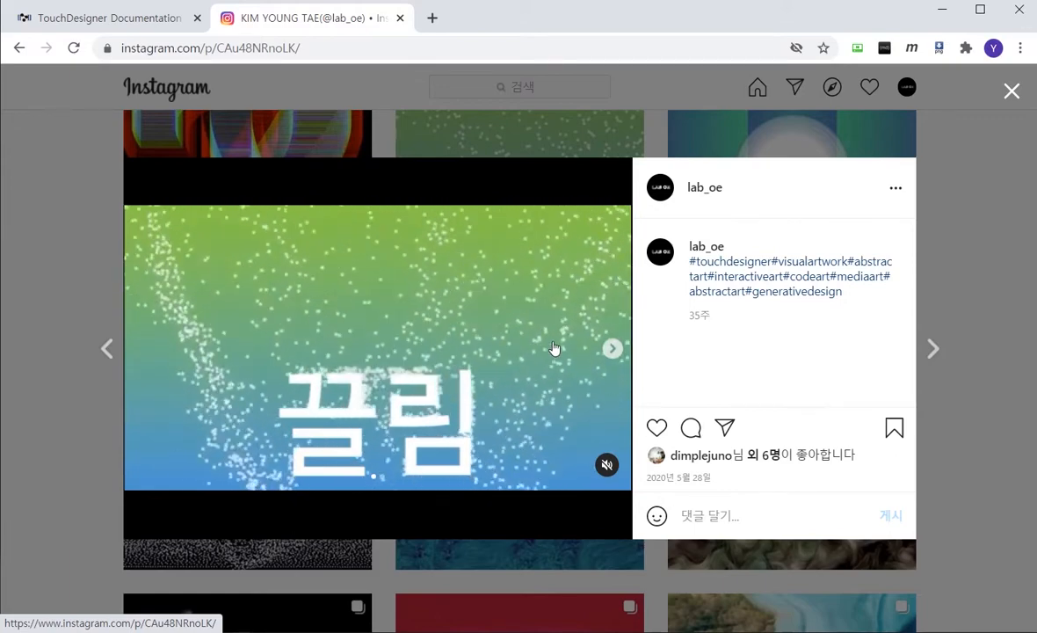
Close the 끌림 post, then view the post with the purple and white particle burst on black and close it again.
{"action": "left_click", "coordinate": [914, 155]}
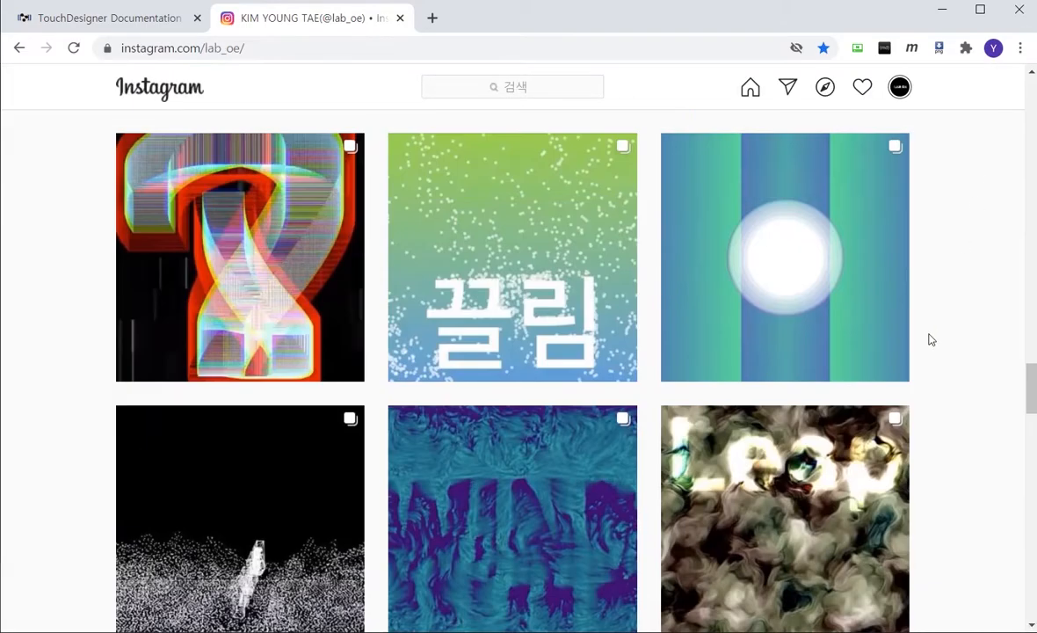
{"action": "scroll", "coordinate": [930, 339], "scroll_direction": "up", "scroll_amount": 10}
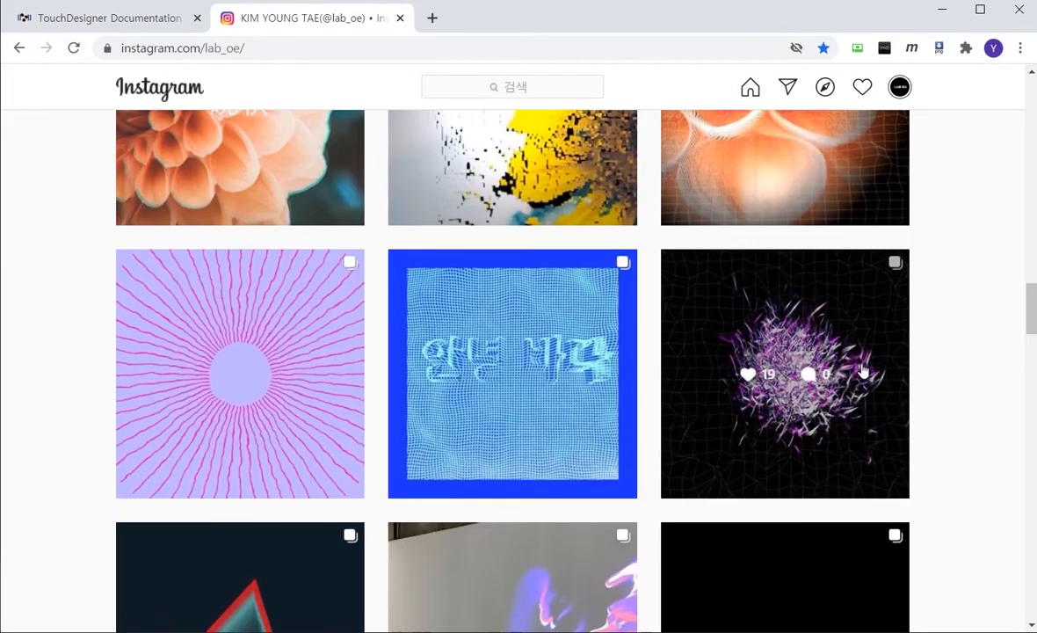
{"action": "left_click", "coordinate": [862, 372]}
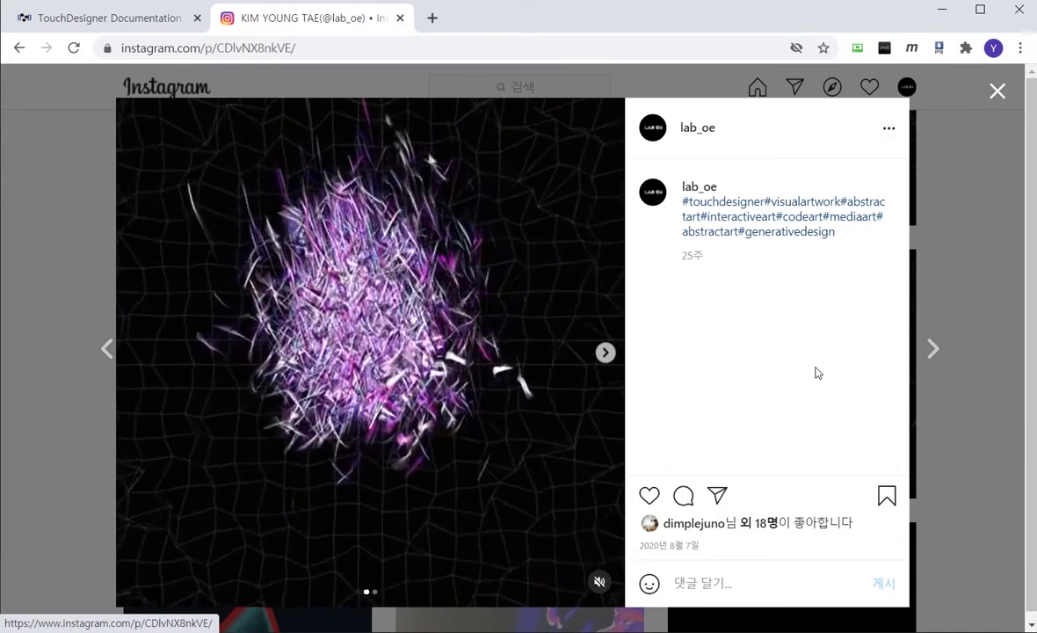
{"action": "left_click", "coordinate": [941, 288]}
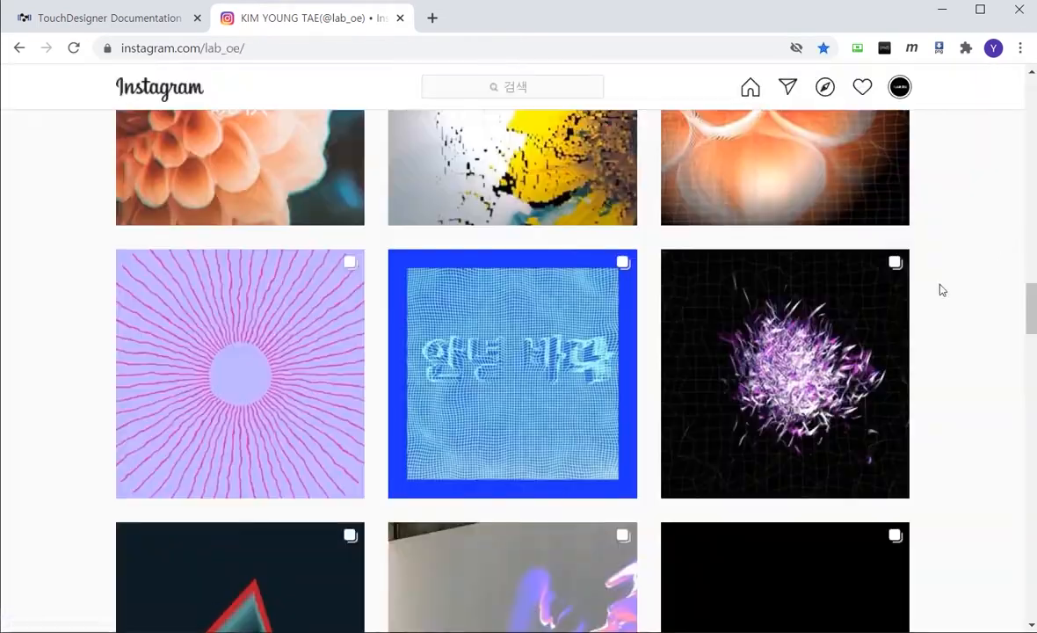
Find and view the post showing a white particle whale inside a wireframe box, and close it again.
{"action": "scroll", "coordinate": [953, 315], "scroll_direction": "up", "scroll_amount": 15}
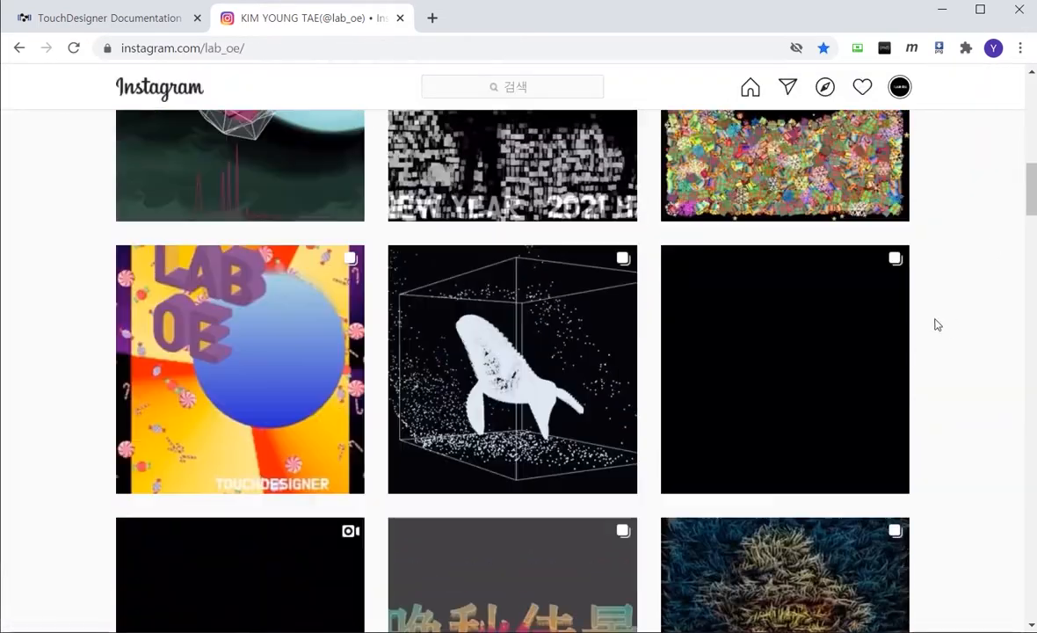
{"action": "left_click", "coordinate": [576, 378]}
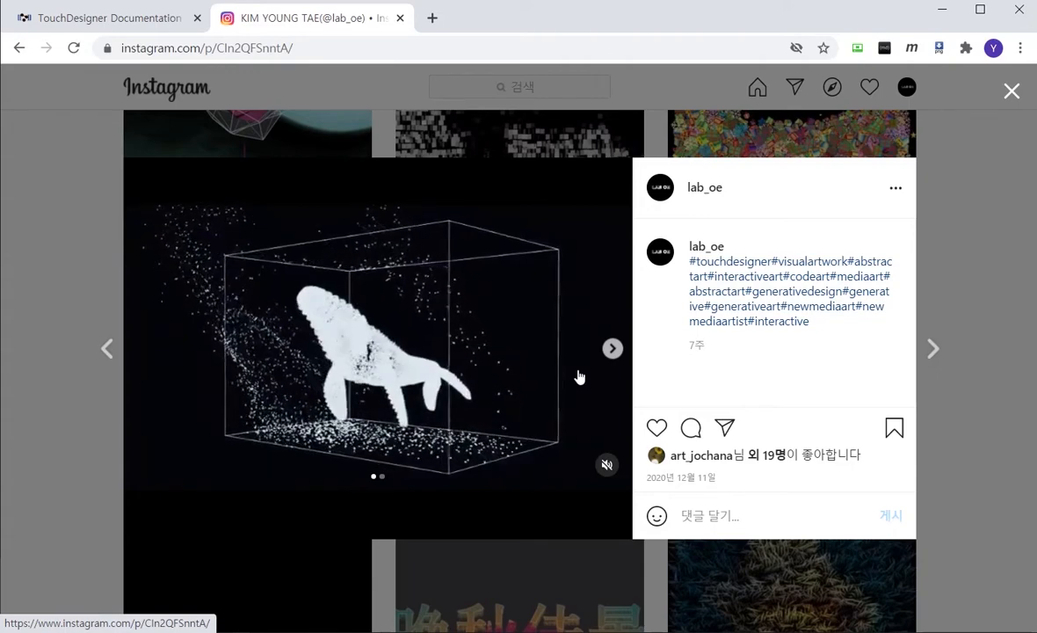
{"action": "left_click", "coordinate": [988, 263]}
Find and view the post with small image tiles floating over an ancient hunting mural, and close it again.
{"action": "scroll", "coordinate": [898, 352], "scroll_direction": "up", "scroll_amount": 5}
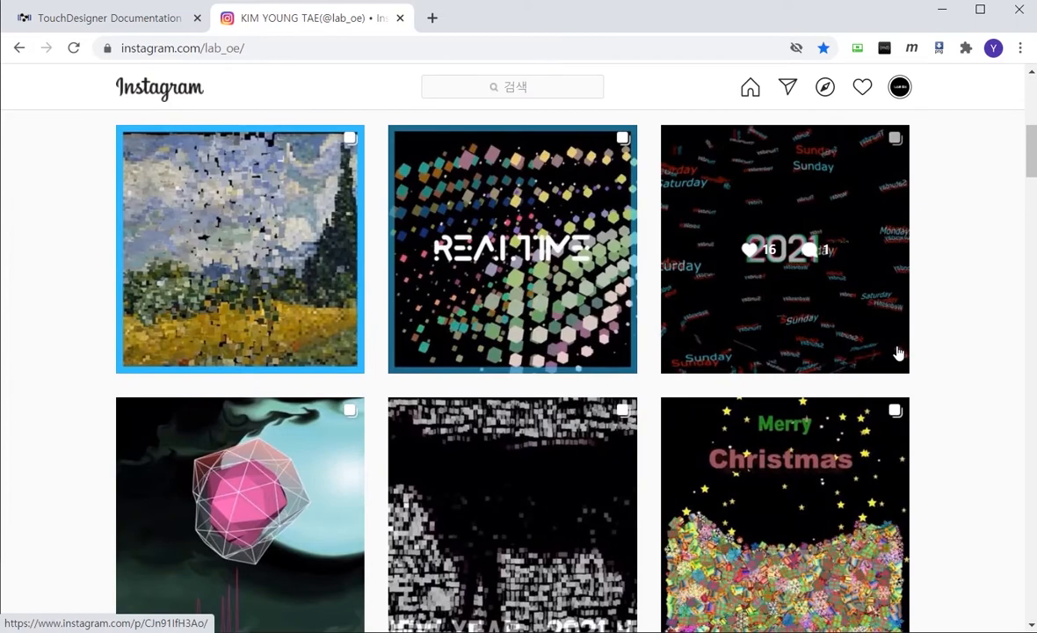
{"action": "scroll", "coordinate": [899, 353], "scroll_direction": "up", "scroll_amount": 3}
{"action": "left_click", "coordinate": [580, 365]}
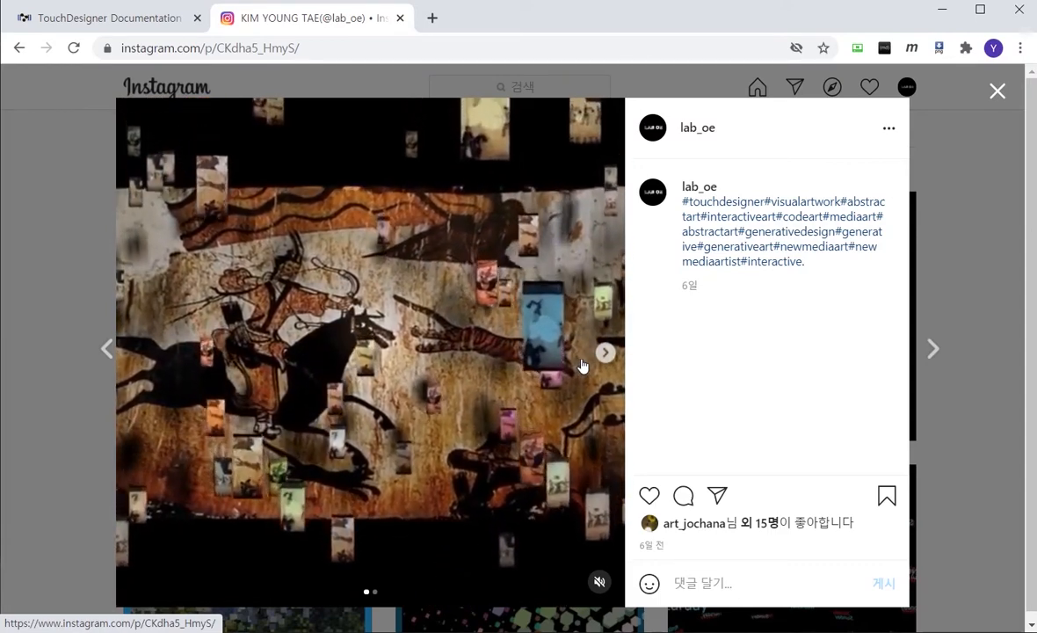
{"action": "left_click", "coordinate": [922, 248]}
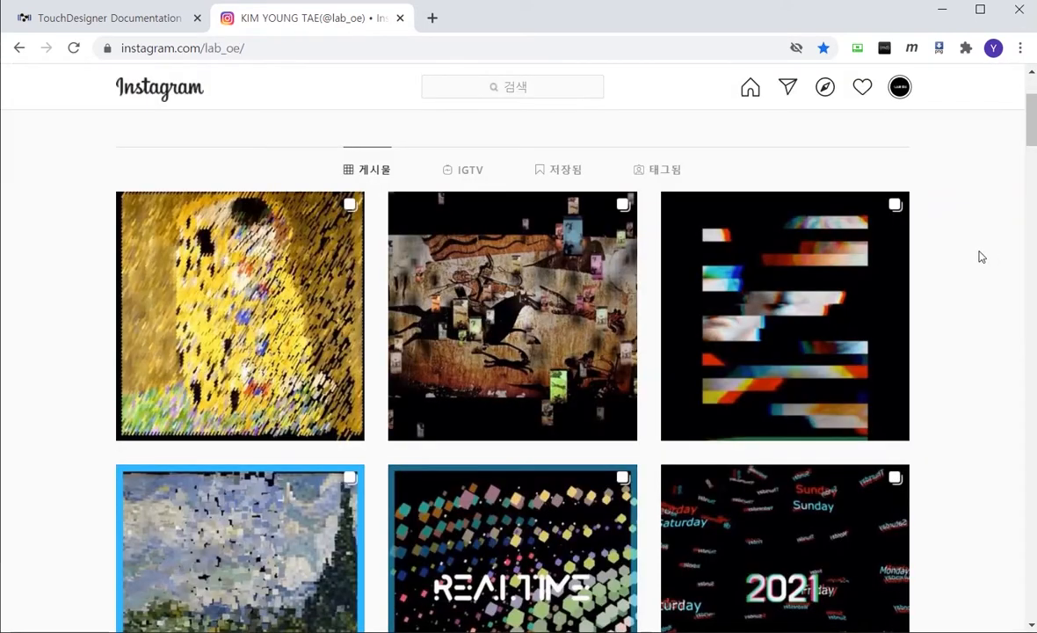
Look through the remaining artwork thumbnails on the lab_oe profile, from the newest posts down to the flower and vase pieces.
{"action": "scroll", "coordinate": [982, 257], "scroll_direction": "down", "scroll_amount": 2}
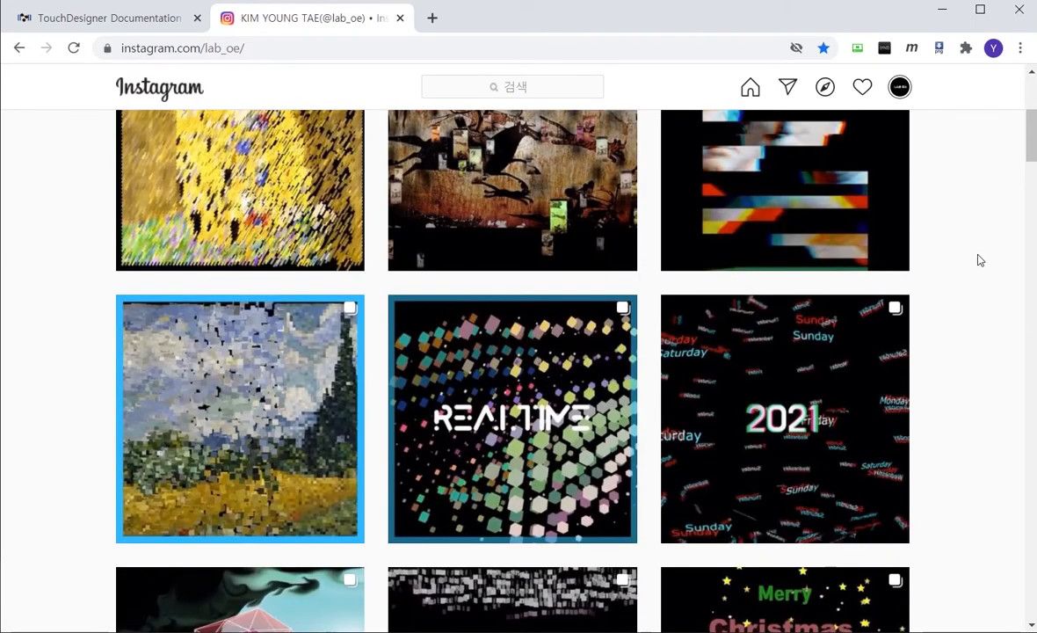
{"action": "scroll", "coordinate": [982, 261], "scroll_direction": "down", "scroll_amount": 8}
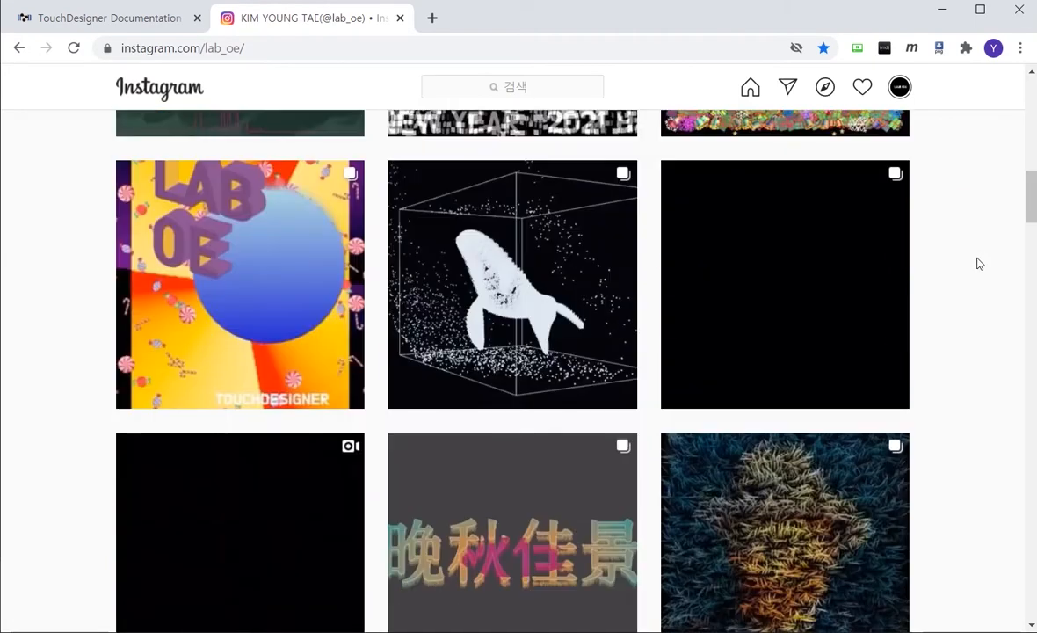
{"action": "scroll", "coordinate": [980, 263], "scroll_direction": "down", "scroll_amount": 7}
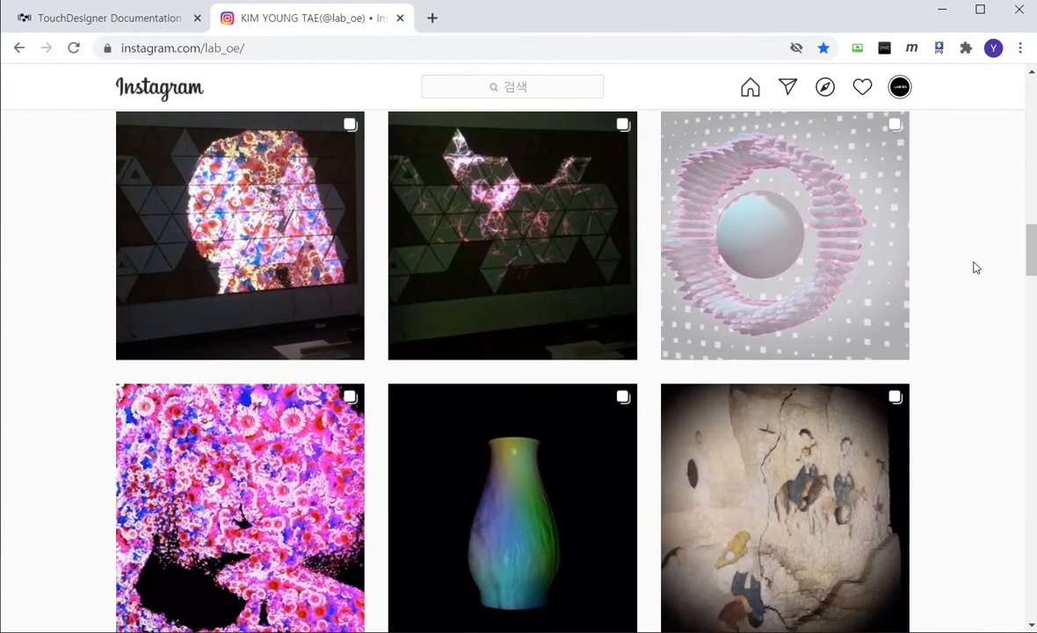
{"action": "scroll", "coordinate": [975, 267], "scroll_direction": "up", "scroll_amount": 1}
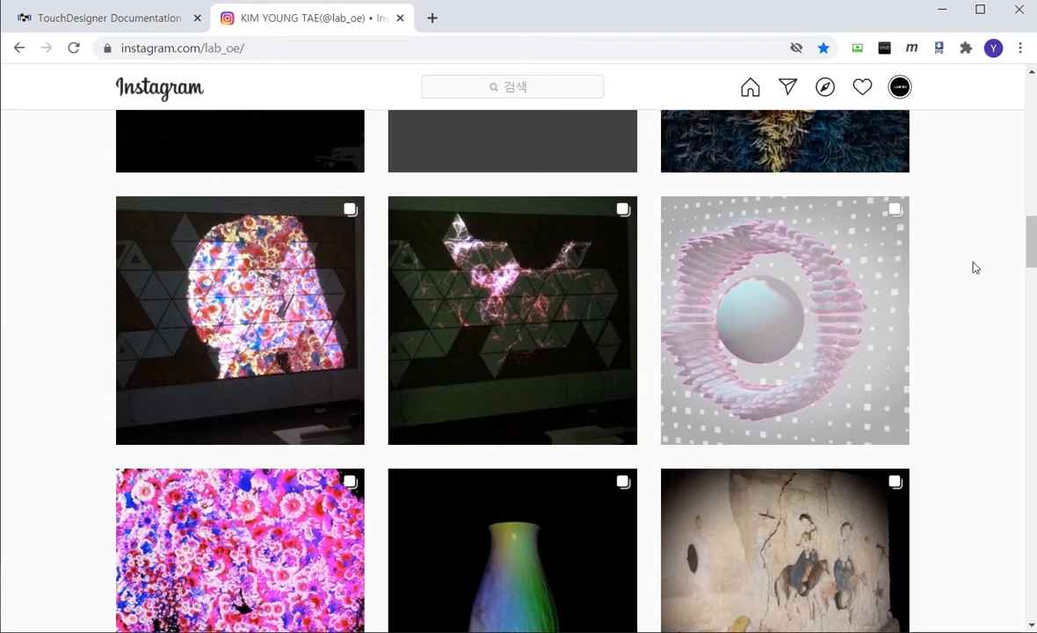
{"action": "scroll", "coordinate": [974, 268], "scroll_direction": "down", "scroll_amount": 3}
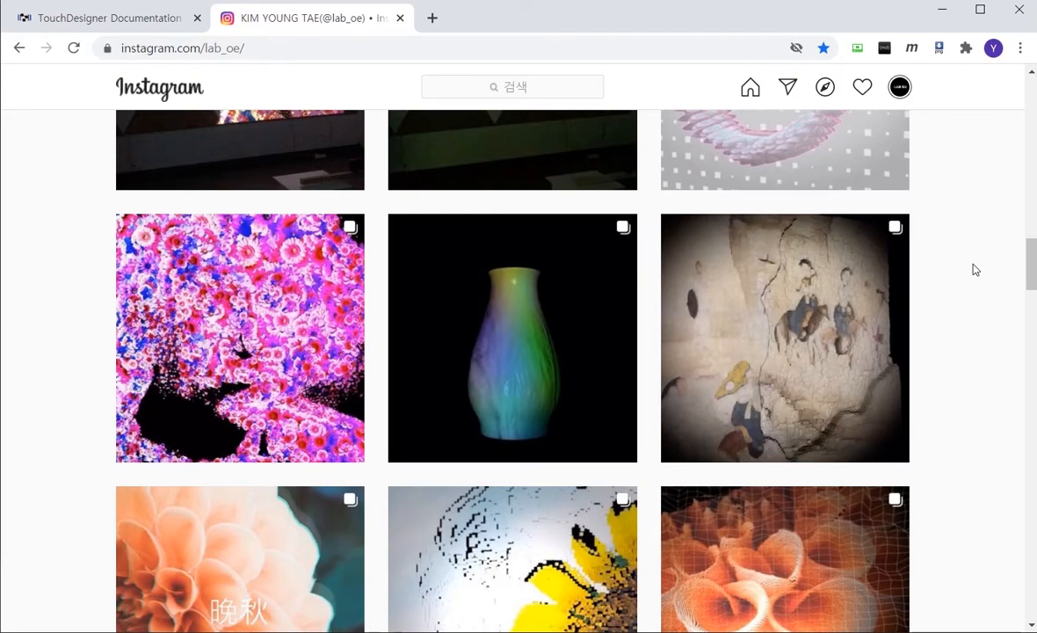
{"action": "scroll", "coordinate": [971, 271], "scroll_direction": "up", "scroll_amount": 20}
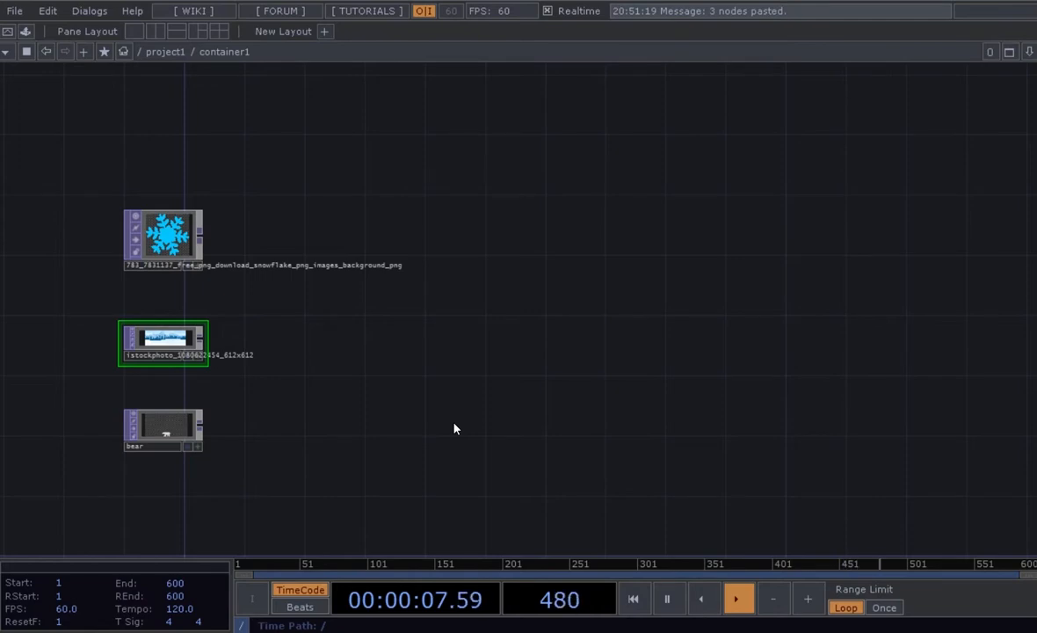
Switch to TouchDesigner and examine the snowflake, winter landscape and bear image nodes in container1, ending close on the snowflake.
{"action": "left_click_drag", "start_coordinate": [456, 411], "coordinate": [506, 425]}
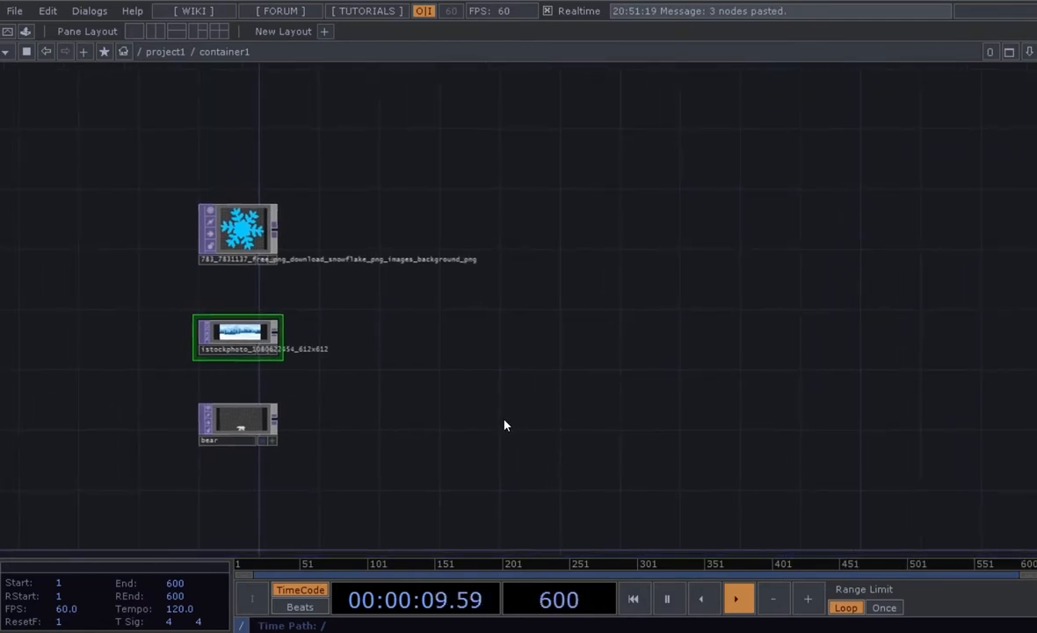
{"action": "scroll", "coordinate": [416, 393], "scroll_direction": "up", "scroll_amount": 3}
{"action": "left_click_drag", "start_coordinate": [416, 394], "coordinate": [468, 407]}
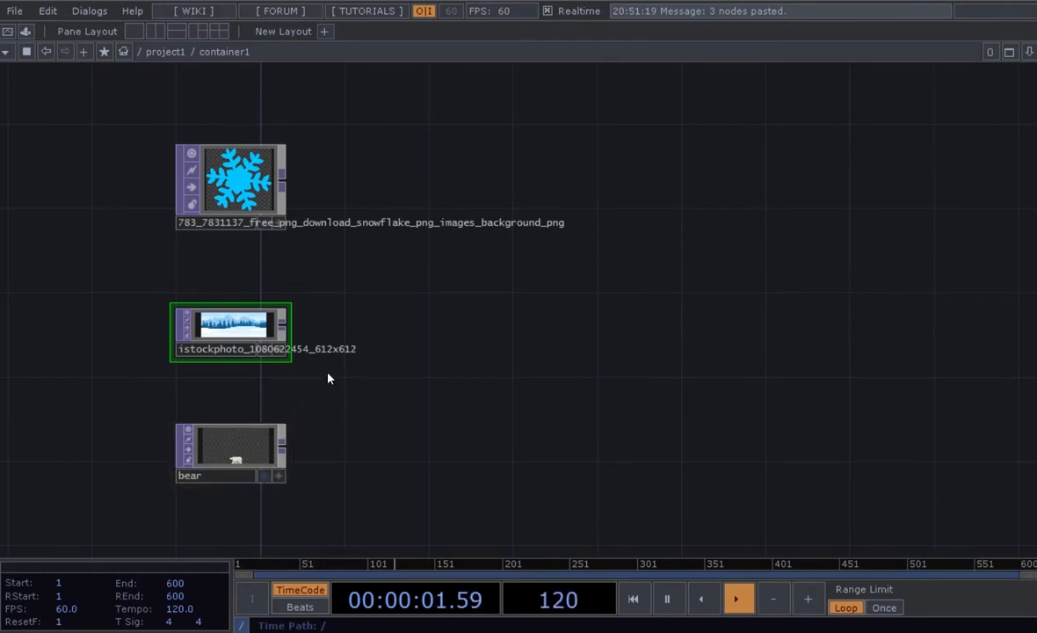
{"action": "left_click_drag", "start_coordinate": [366, 326], "coordinate": [373, 368]}
{"action": "scroll", "coordinate": [290, 291], "scroll_direction": "up", "scroll_amount": 3}
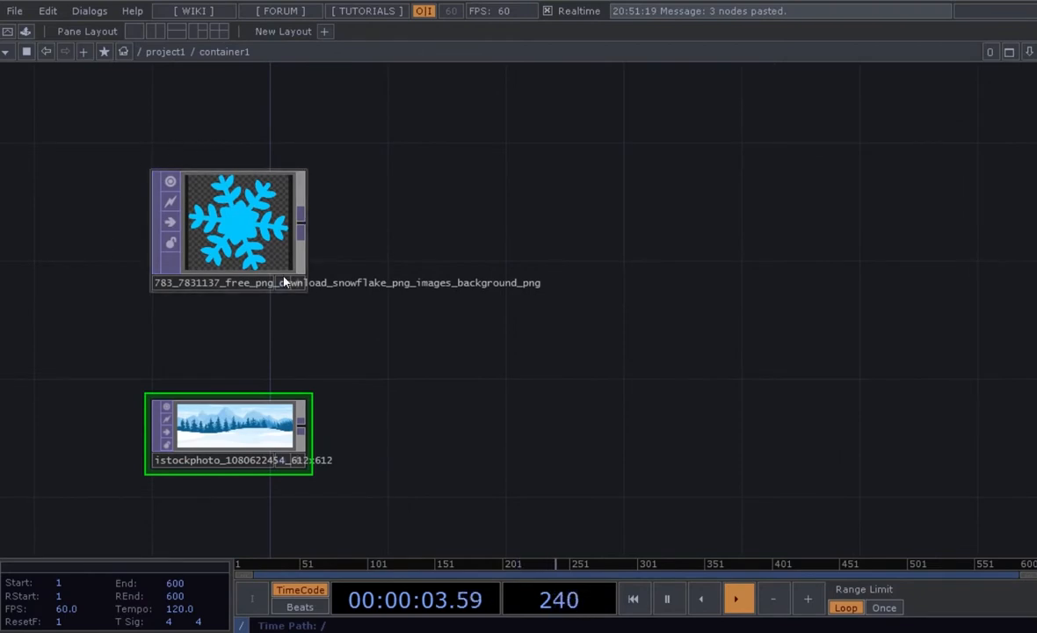
{"action": "scroll", "coordinate": [282, 282], "scroll_direction": "up", "scroll_amount": 4}
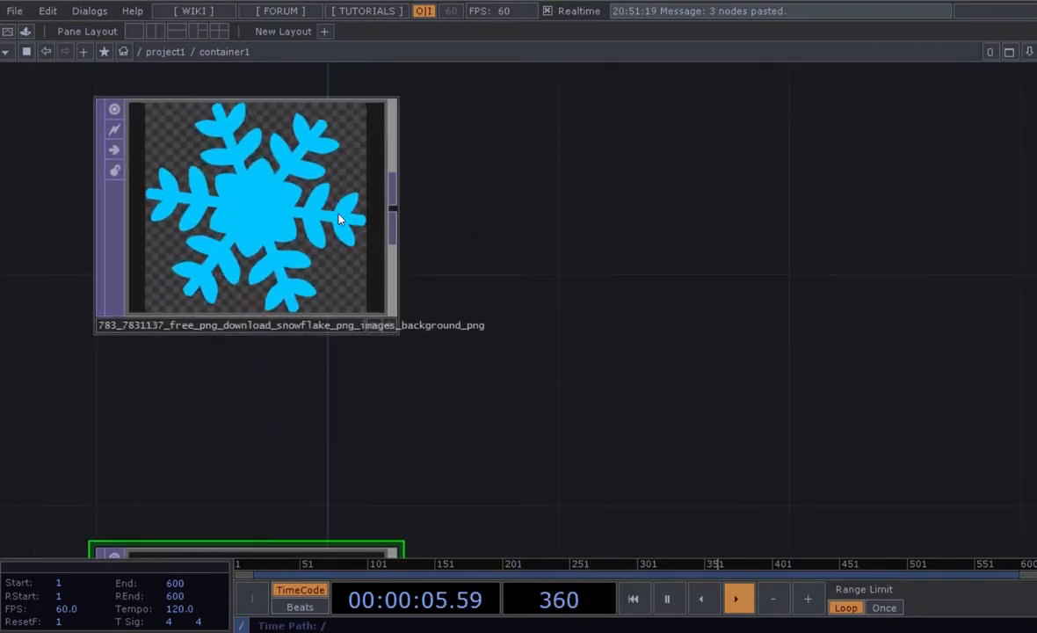
{"action": "left_click_drag", "start_coordinate": [558, 257], "coordinate": [530, 285]}
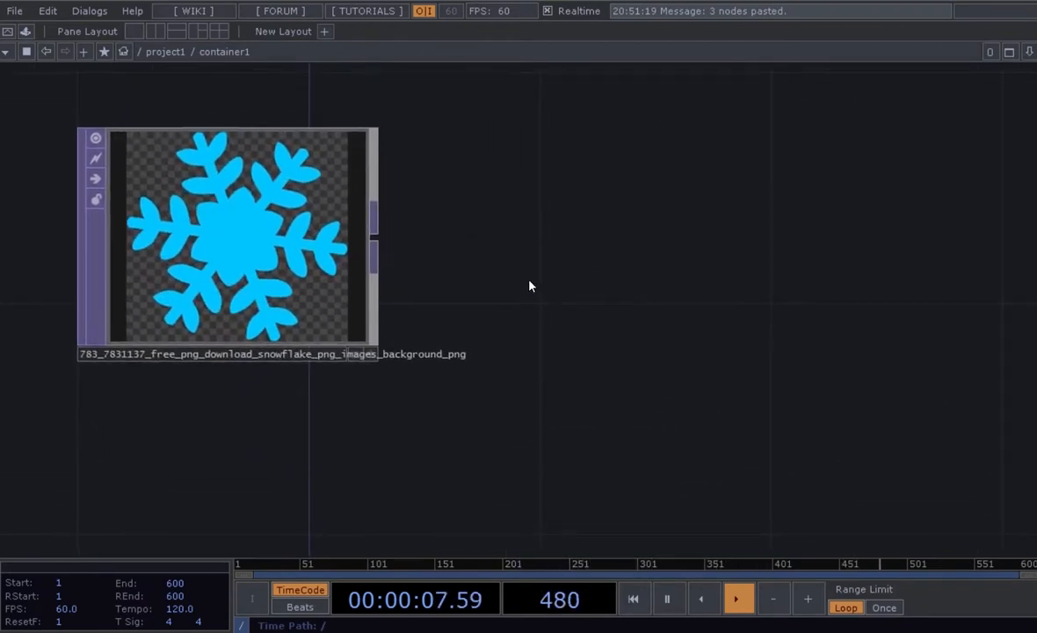
Add a Text DAT beside the snowflake image node.
{"action": "key", "text": "Tab"}
{"action": "left_click", "coordinate": [497, 79]}
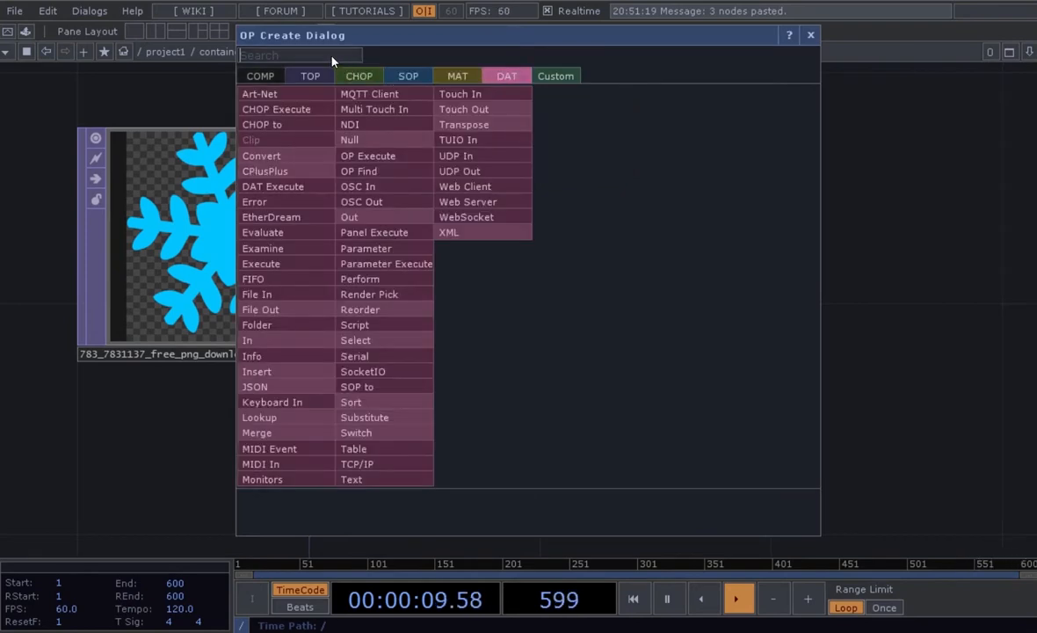
{"action": "key", "text": "BackSpace"}
{"action": "type", "text": "text"}
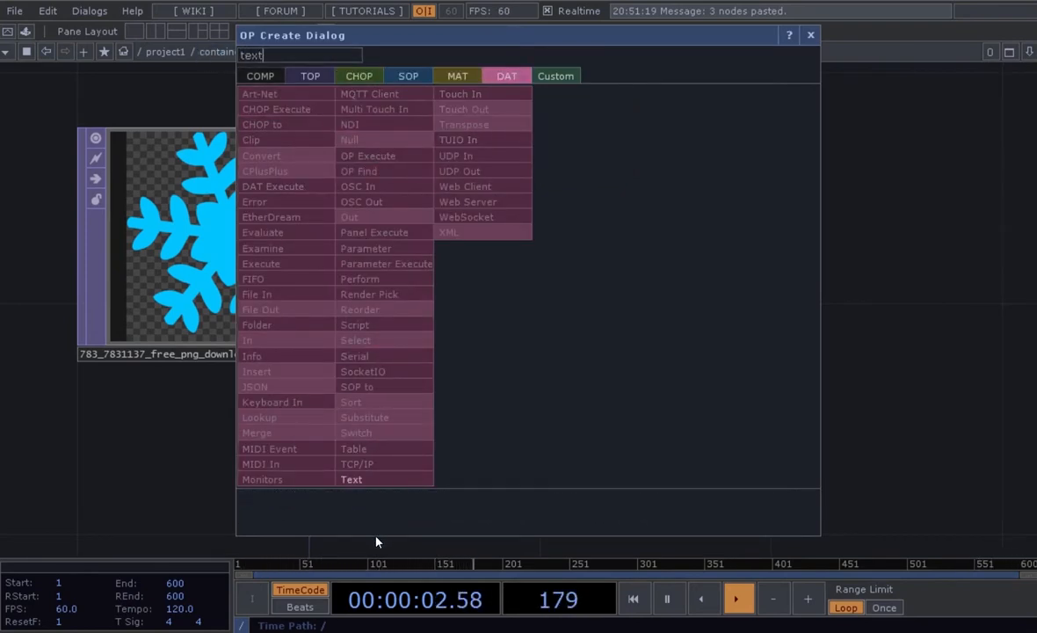
{"action": "left_click", "coordinate": [353, 479]}
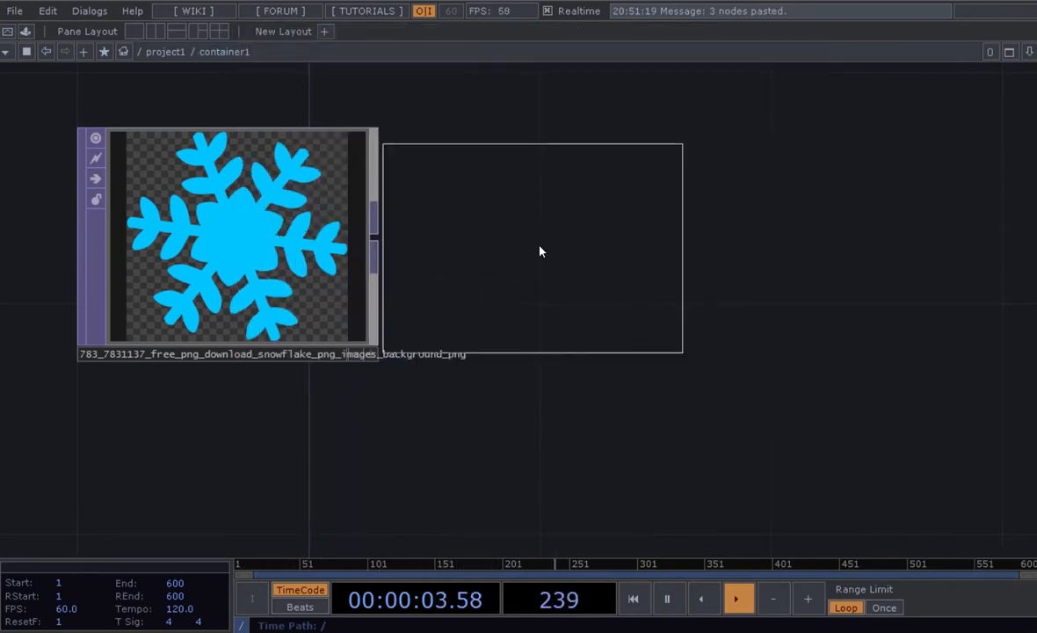
{"action": "left_click", "coordinate": [626, 255]}
Write "google snowflake" on the first line of the new Text DAT and leave its text editing.
{"action": "left_click", "coordinate": [775, 353]}
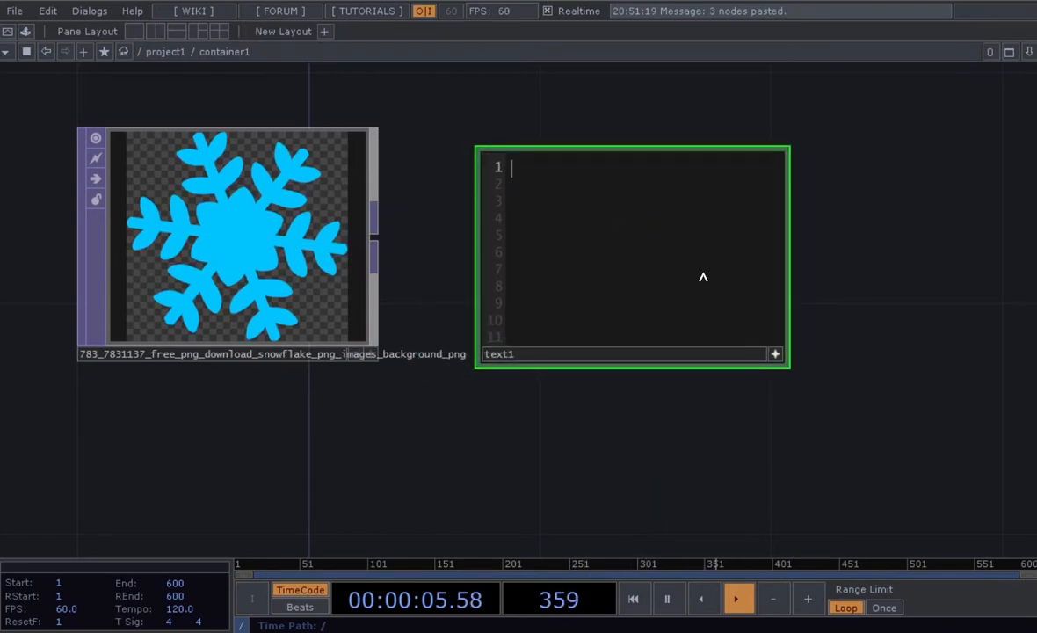
{"action": "type", "text": "snow"}
{"action": "key", "text": "BackSpace"}
{"action": "key", "text": "BackSpace"}
{"action": "key", "text": "BackSpace"}
{"action": "key", "text": "BackSpace"}
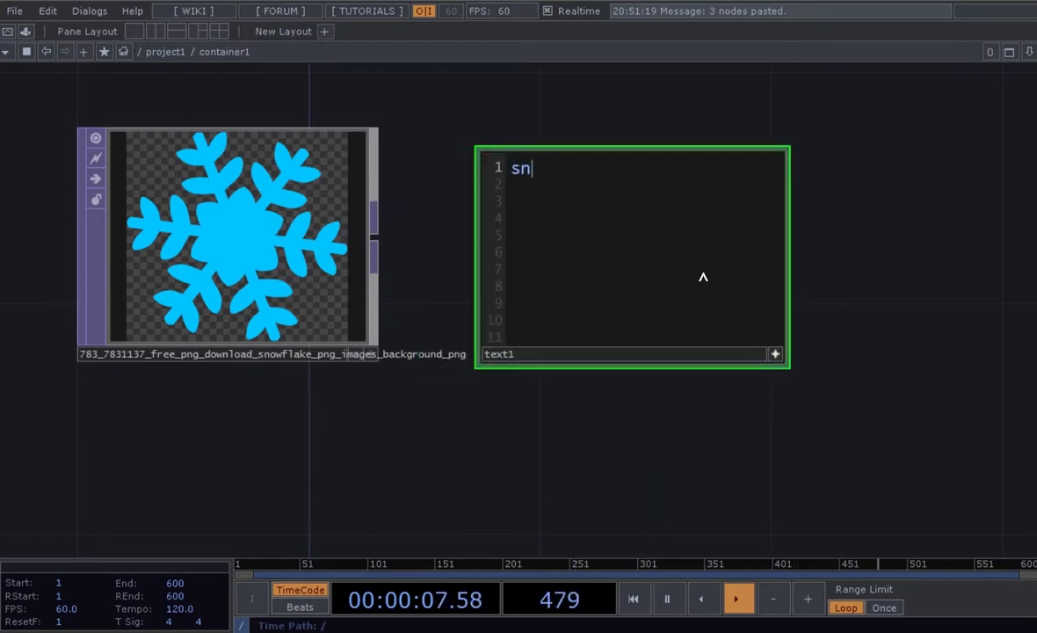
{"action": "type", "text": "gol"}
{"action": "key", "text": "BackSpace"}
{"action": "type", "text": "go"}
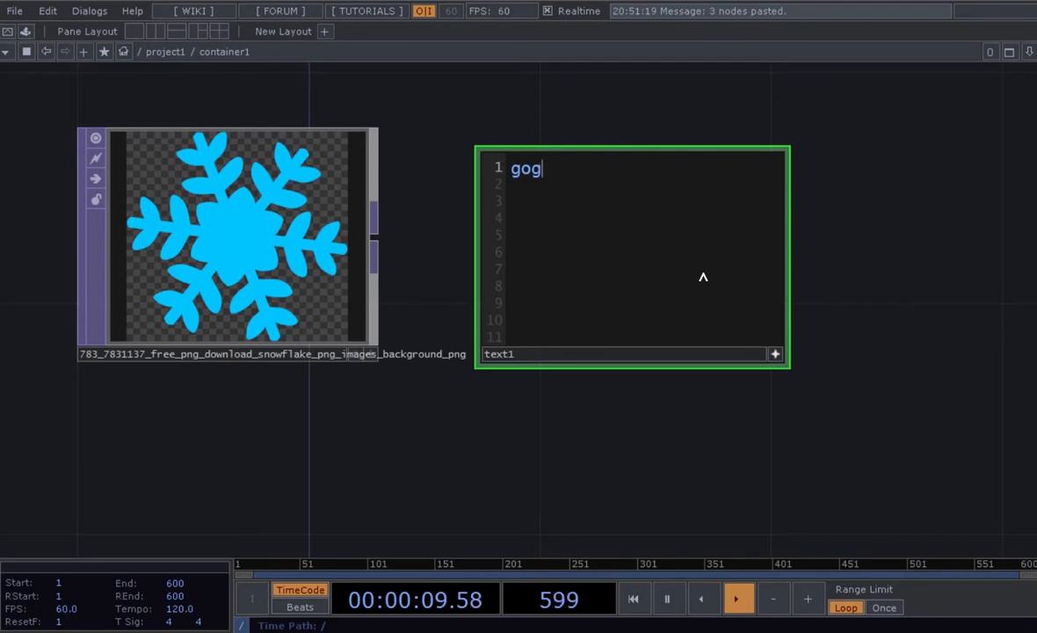
{"action": "key", "text": "BackSpace"}
{"action": "key", "text": "BackSpace"}
{"action": "type", "text": "ogle "}
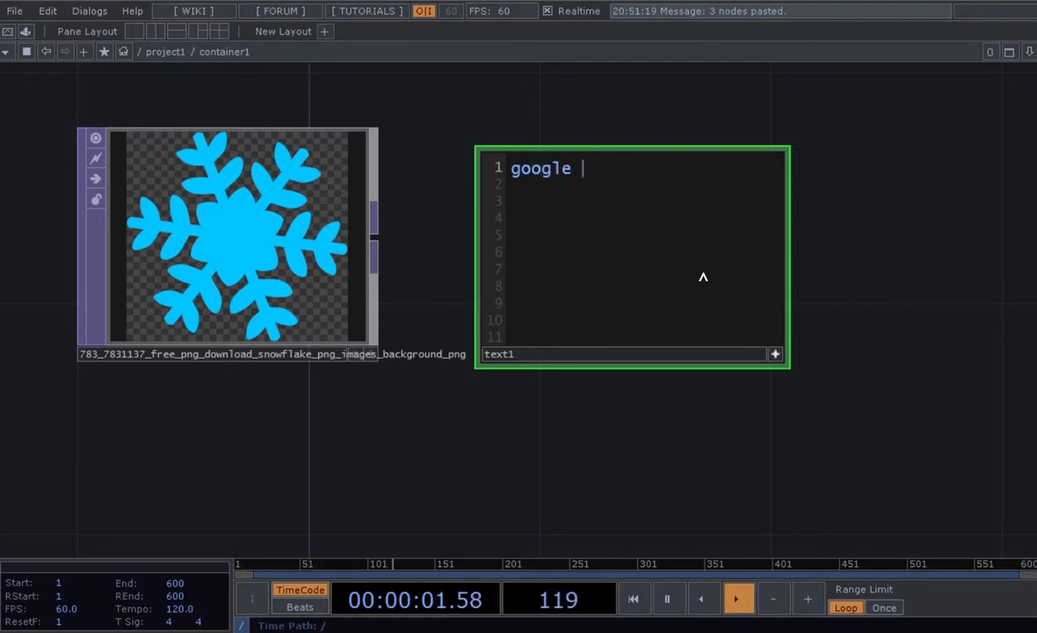
{"action": "type", "text": "snowFLA"}
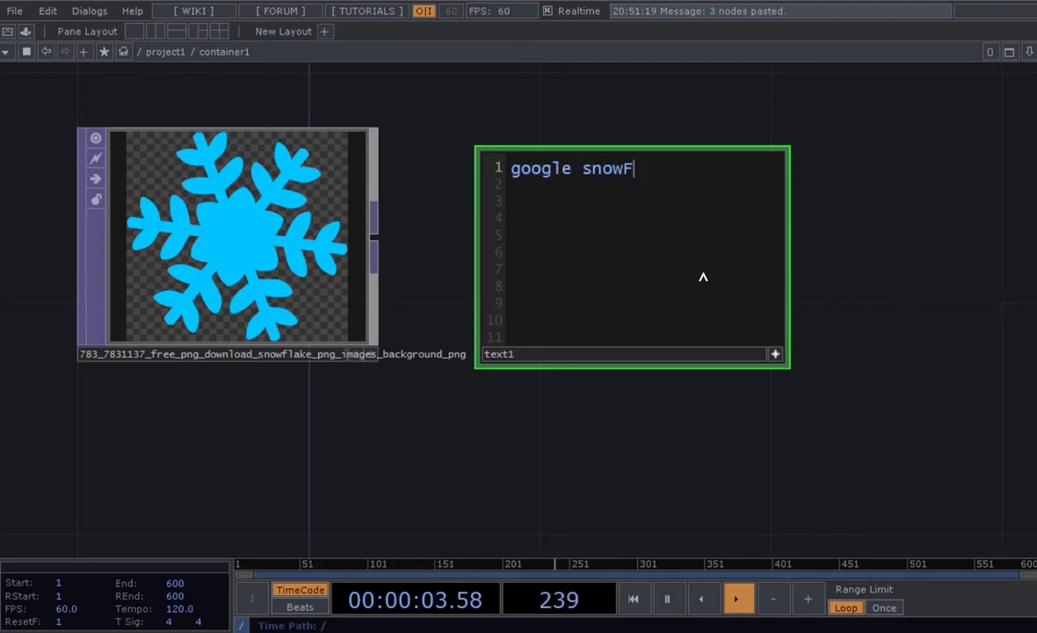
{"action": "key", "text": "BackSpace"}
{"action": "key", "text": "BackSpace"}
{"action": "key", "text": "BackSpace"}
{"action": "type", "text": "fa"}
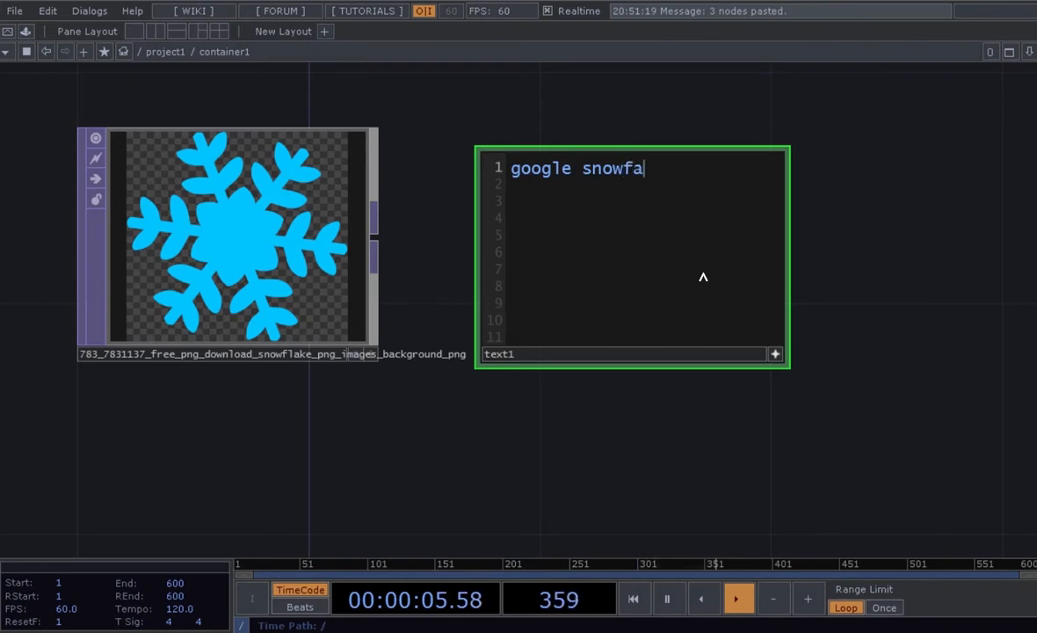
{"action": "key", "text": "BackSpace"}
{"action": "type", "text": "lake"}
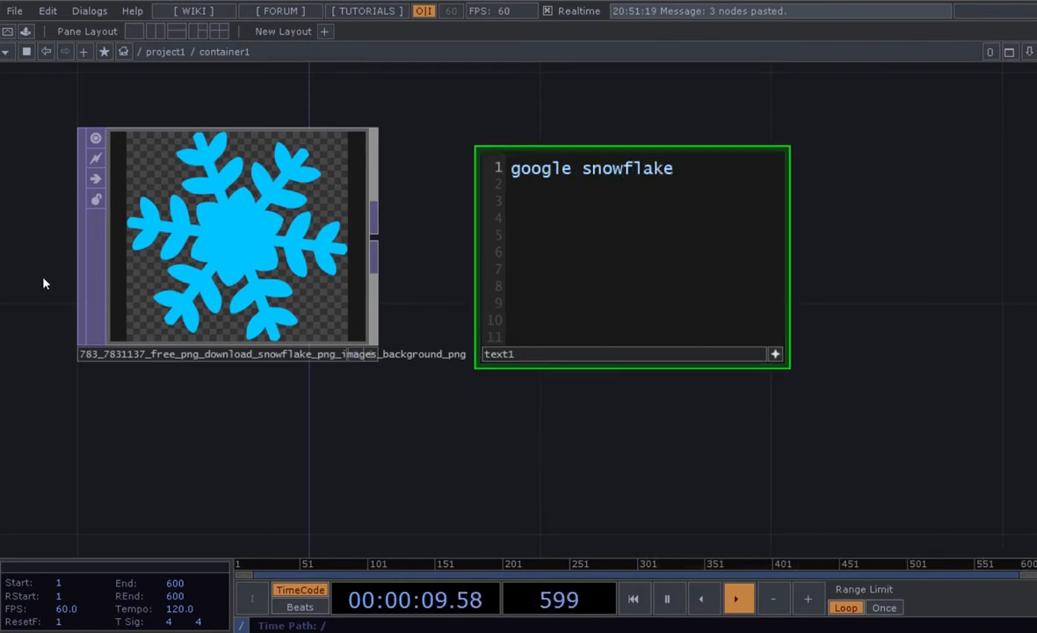
{"action": "scroll", "coordinate": [380, 416], "scroll_direction": "down", "scroll_amount": 2}
{"action": "left_click_drag", "start_coordinate": [379, 416], "coordinate": [414, 405]}
{"action": "scroll", "coordinate": [434, 366], "scroll_direction": "up", "scroll_amount": 3}
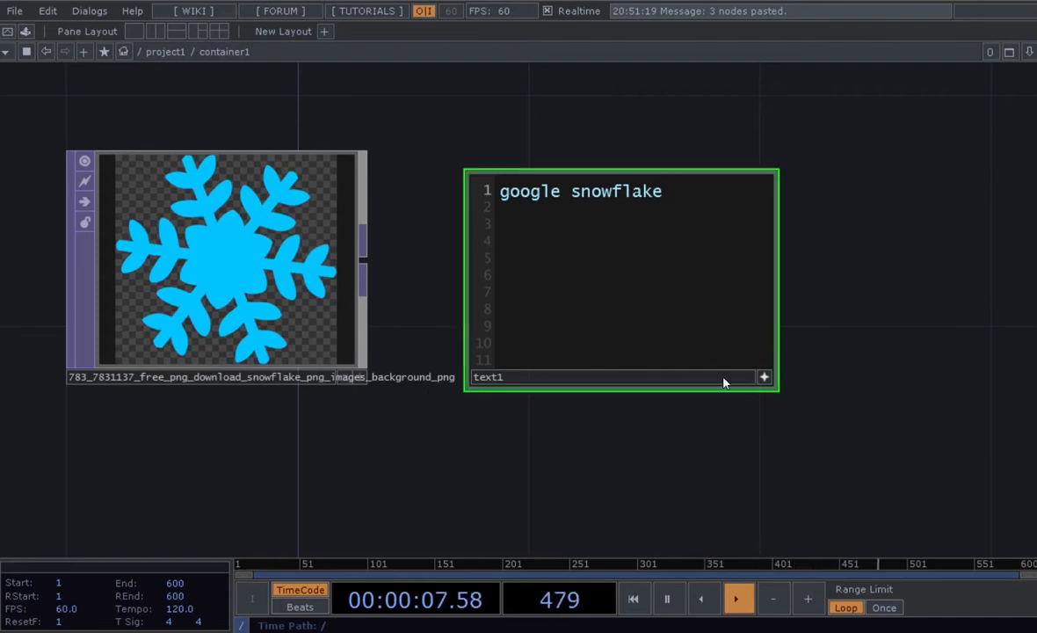
{"action": "left_click", "coordinate": [764, 376]}
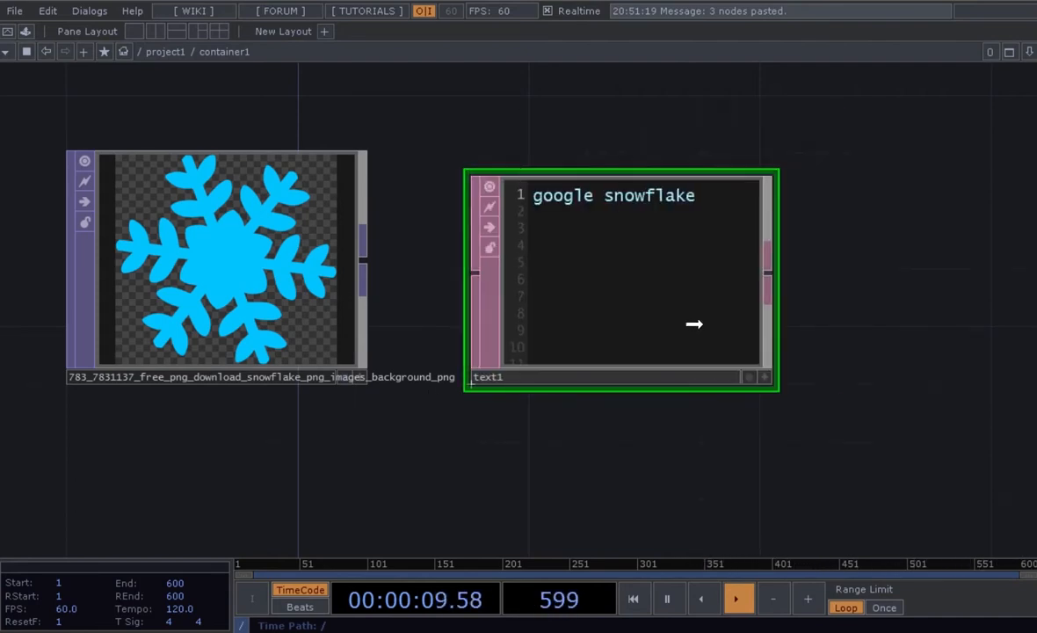
{"action": "mouse_move", "coordinate": [694, 324]}
{"action": "left_mouse_down"}
{"action": "mouse_move", "coordinate": [683, 310]}
{"action": "mouse_move", "coordinate": [684, 323]}
{"action": "left_mouse_up"}
{"action": "left_click_drag", "start_coordinate": [391, 339], "coordinate": [400, 342]}
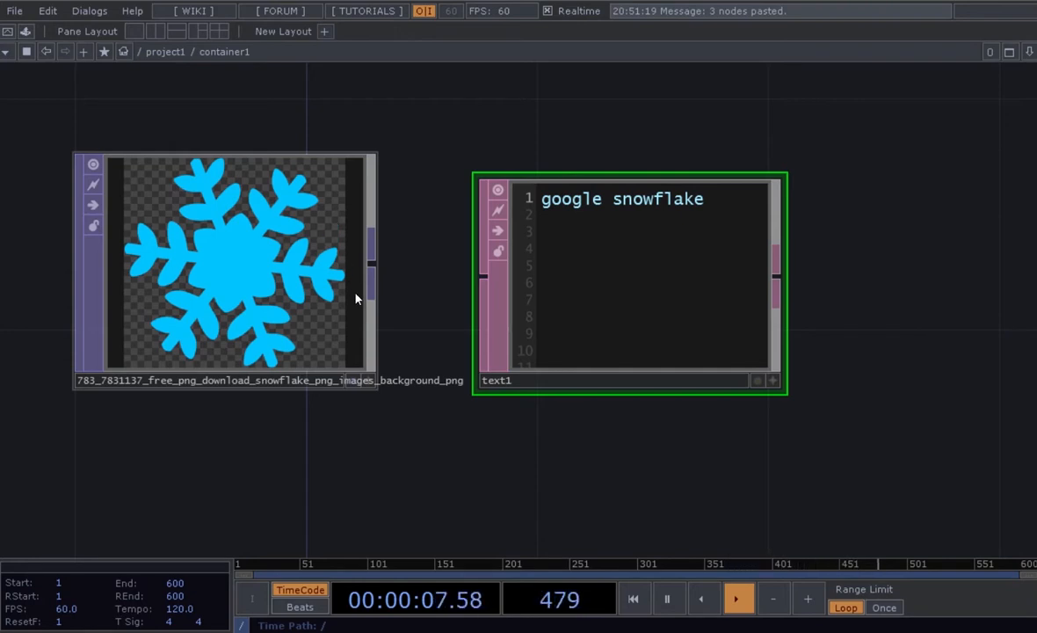
Extend the note beside the snowflake image to read "google snowflake png free" and start a second line.
{"action": "scroll", "coordinate": [356, 296], "scroll_direction": "down", "scroll_amount": 3}
{"action": "scroll", "coordinate": [515, 292], "scroll_direction": "up", "scroll_amount": 3}
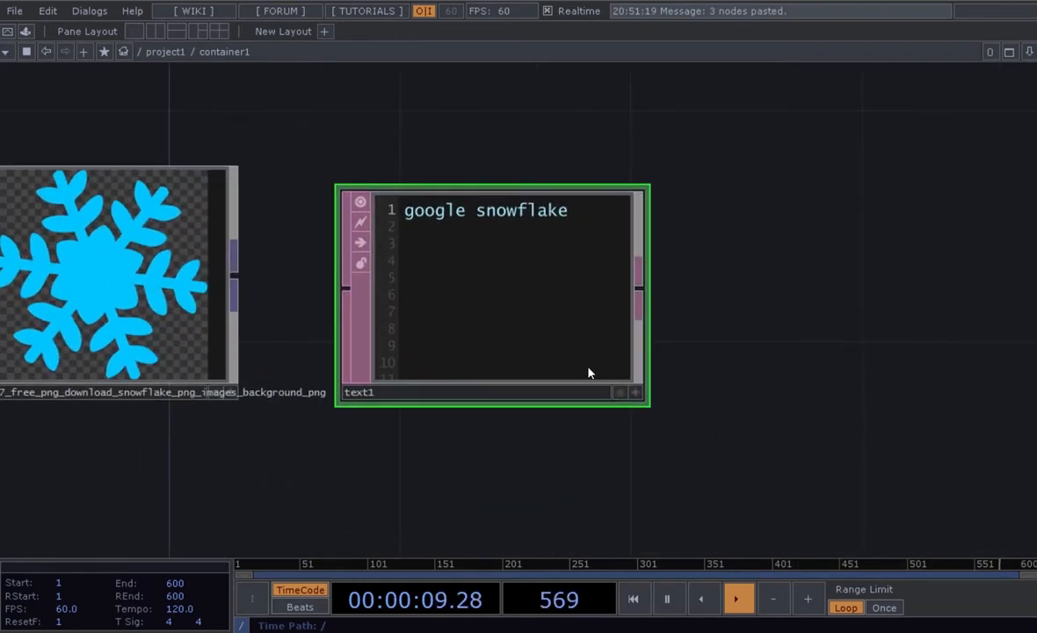
{"action": "left_click", "coordinate": [633, 393]}
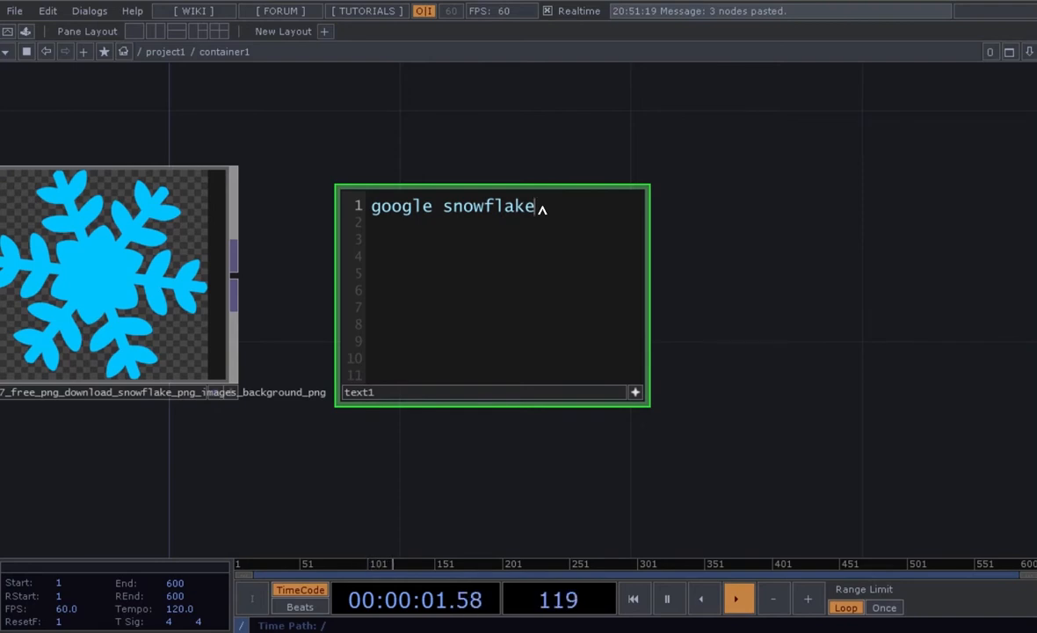
{"action": "type", "text": "png free"}
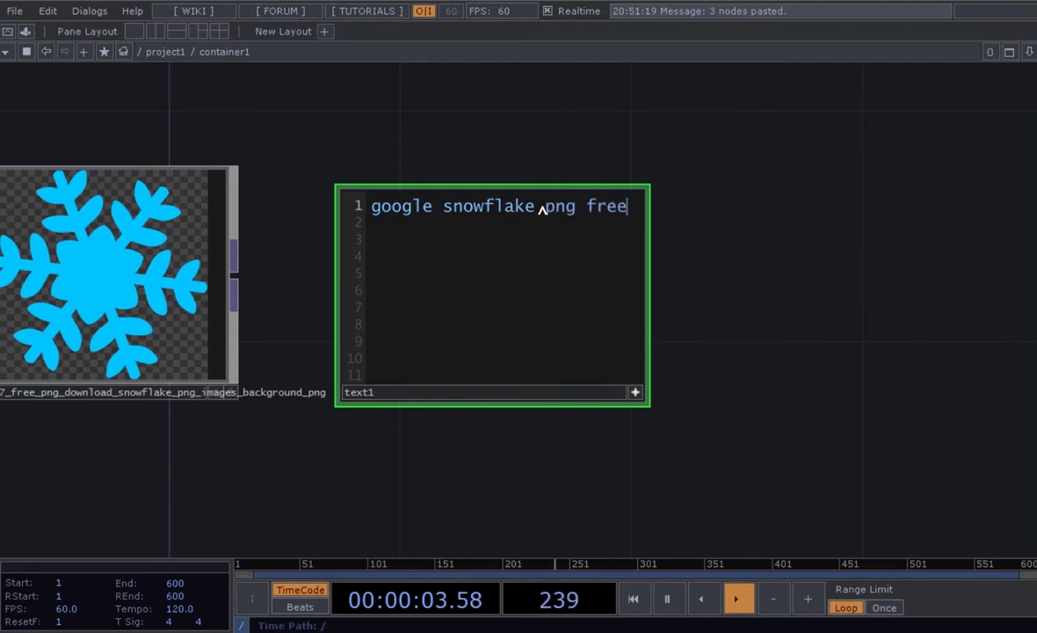
{"action": "key", "text": "Return"}
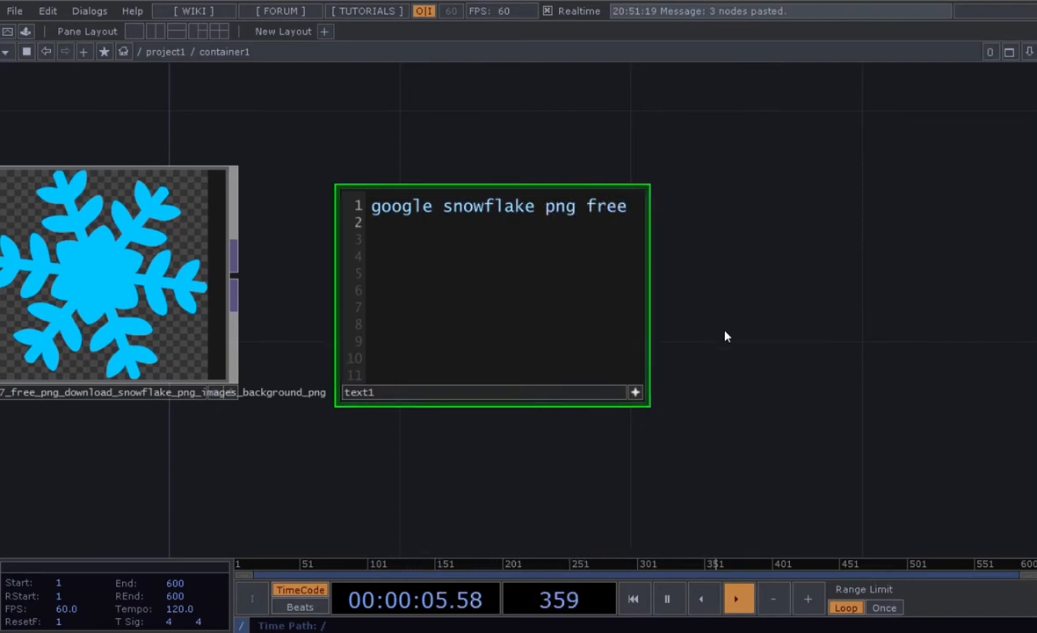
Leave the note's text editing and move the Text DAT down beside the winter landscape image node.
{"action": "scroll", "coordinate": [725, 351], "scroll_direction": "down", "scroll_amount": 3}
{"action": "left_click_drag", "start_coordinate": [684, 446], "coordinate": [649, 290]}
{"action": "scroll", "coordinate": [708, 434], "scroll_direction": "up", "scroll_amount": 2}
{"action": "scroll", "coordinate": [690, 422], "scroll_direction": "down", "scroll_amount": 2}
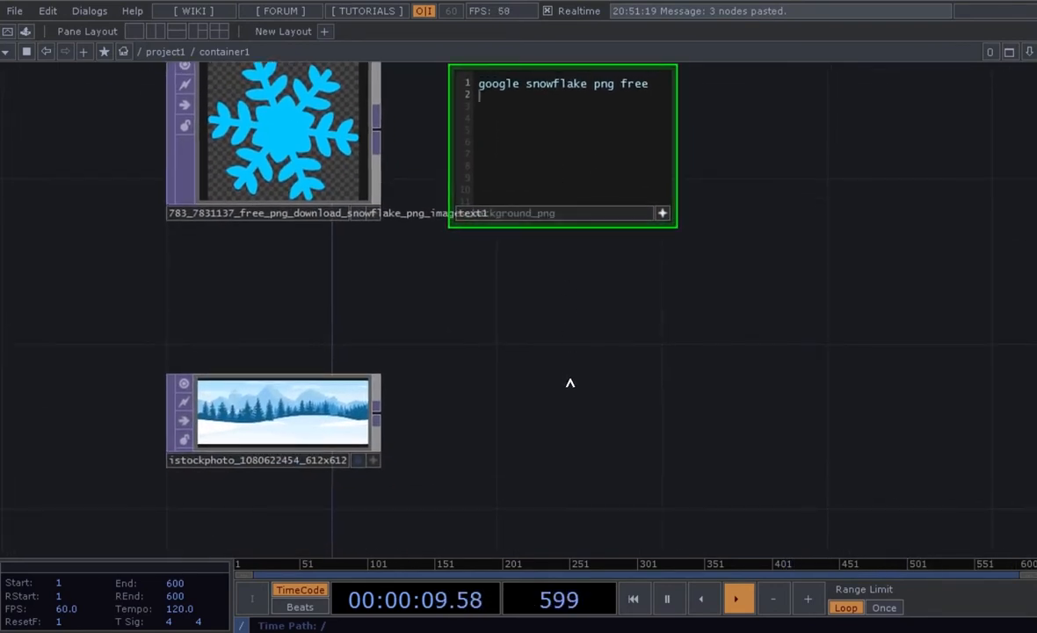
{"action": "left_click", "coordinate": [663, 212]}
{"action": "left_click_drag", "start_coordinate": [583, 149], "coordinate": [577, 447]}
{"action": "scroll", "coordinate": [485, 337], "scroll_direction": "up", "scroll_amount": 1}
{"action": "left_click_drag", "start_coordinate": [482, 338], "coordinate": [549, 256]}
{"action": "scroll", "coordinate": [465, 313], "scroll_direction": "up", "scroll_amount": 2}
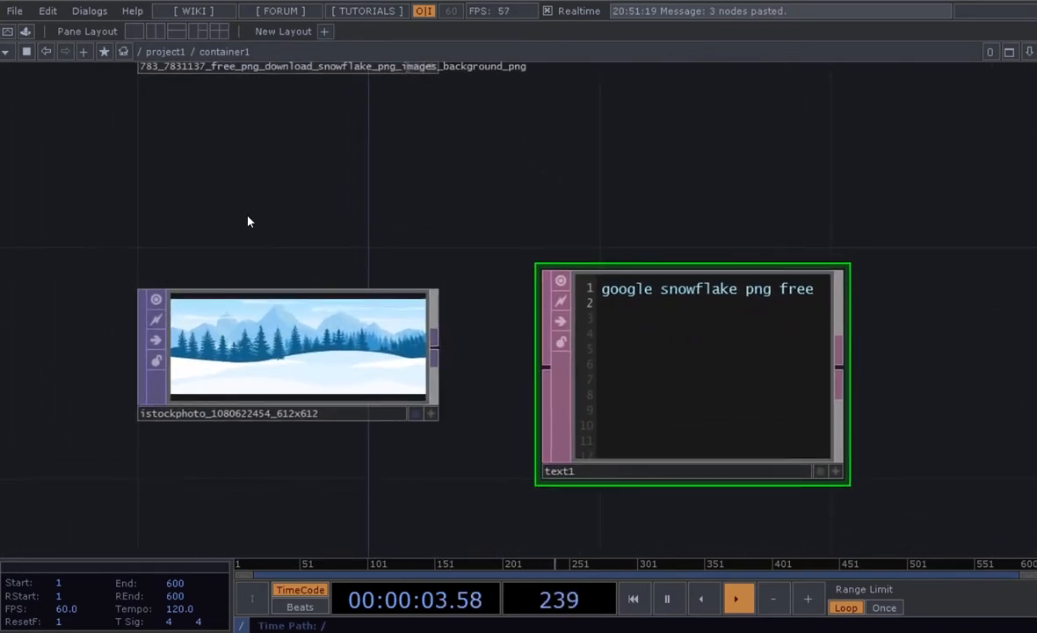
Rewrite the note beside the winter landscape as "google winter illustrator free" and highlight the word "free".
{"action": "scroll", "coordinate": [314, 399], "scroll_direction": "up", "scroll_amount": 3}
{"action": "scroll", "coordinate": [510, 431], "scroll_direction": "down", "scroll_amount": 2}
{"action": "scroll", "coordinate": [507, 437], "scroll_direction": "up", "scroll_amount": 2}
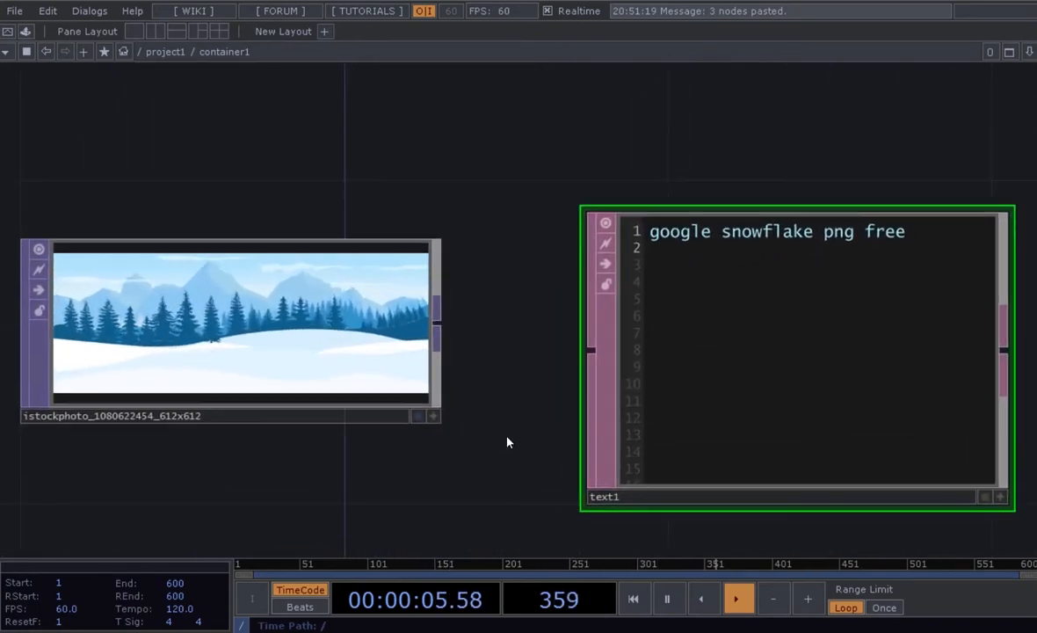
{"action": "scroll", "coordinate": [497, 432], "scroll_direction": "down", "scroll_amount": 2}
{"action": "scroll", "coordinate": [533, 449], "scroll_direction": "up", "scroll_amount": 5}
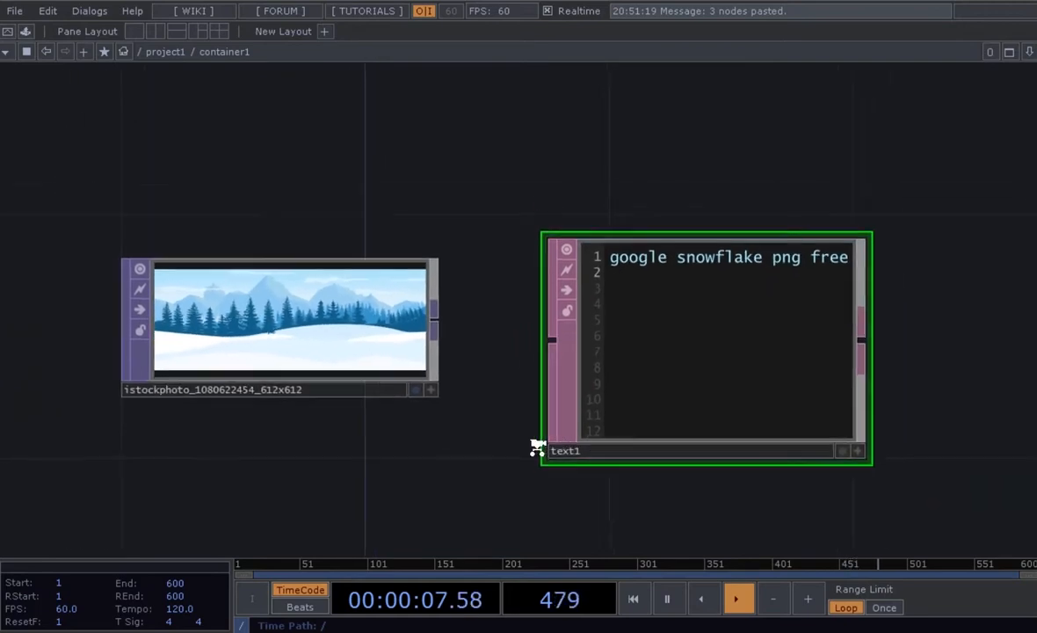
{"action": "left_click_drag", "start_coordinate": [435, 485], "coordinate": [444, 492]}
{"action": "left_click", "coordinate": [968, 477]}
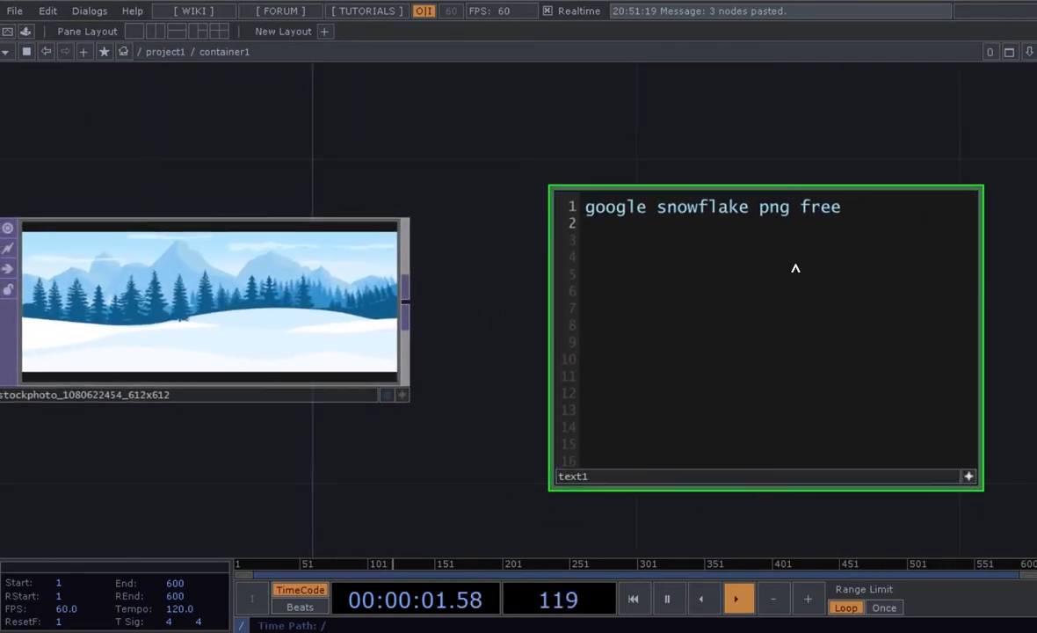
{"action": "left_click_drag", "start_coordinate": [759, 209], "coordinate": [849, 220]}
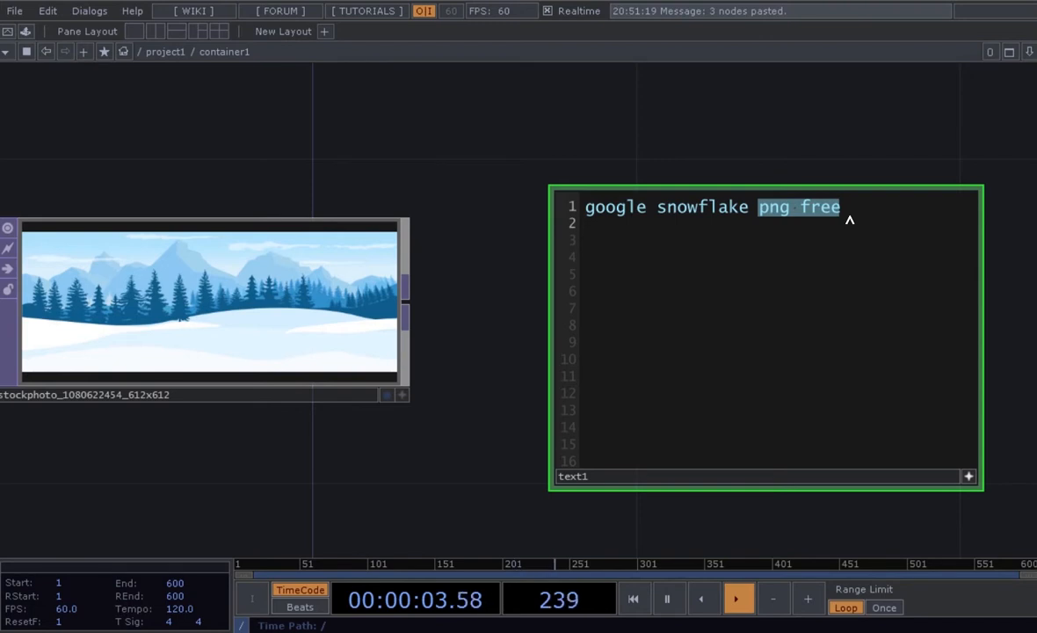
{"action": "key", "text": "BackSpace"}
{"action": "key", "text": "BackSpace"}
{"action": "key", "text": "BackSpace"}
{"action": "key", "text": "BackSpace"}
{"action": "key", "text": "BackSpace"}
{"action": "key", "text": "BackSpace"}
{"action": "key", "text": "BackSpace"}
{"action": "key", "text": "BackSpace"}
{"action": "key", "text": "BackSpace"}
{"action": "key", "text": "BackSpace"}
{"action": "key", "text": "BackSpace"}
{"action": "key", "text": "BackSpace"}
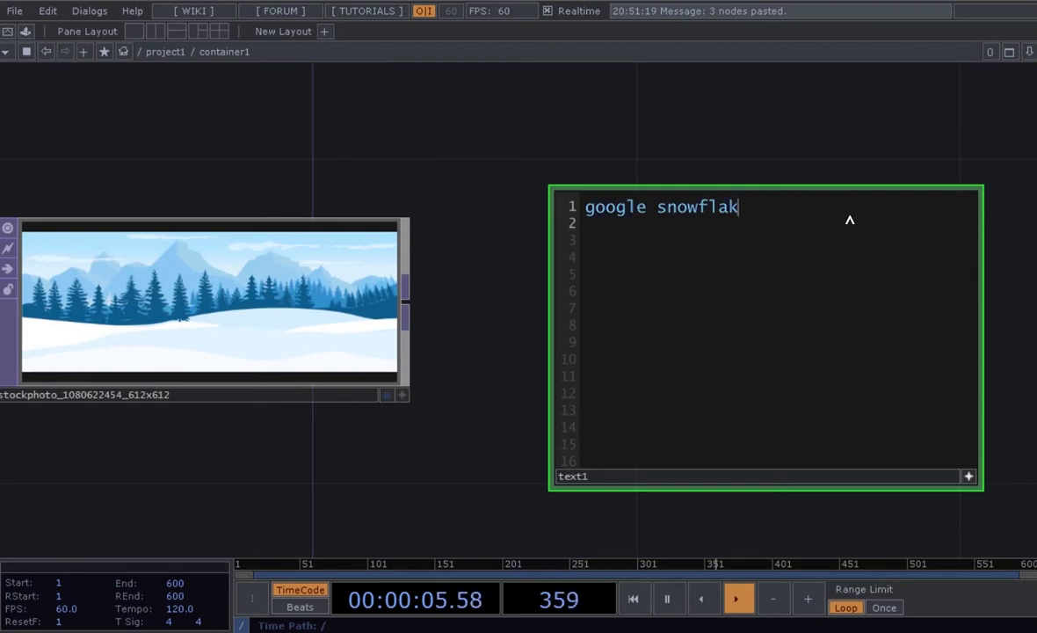
{"action": "type", "text": "wi"}
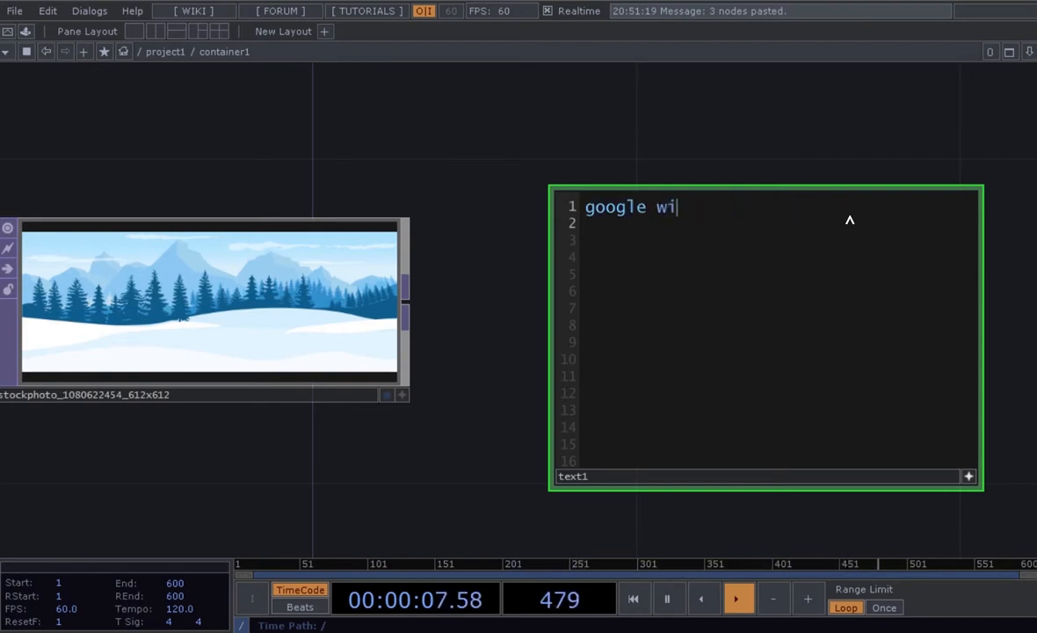
{"action": "type", "text": "nter illustra"}
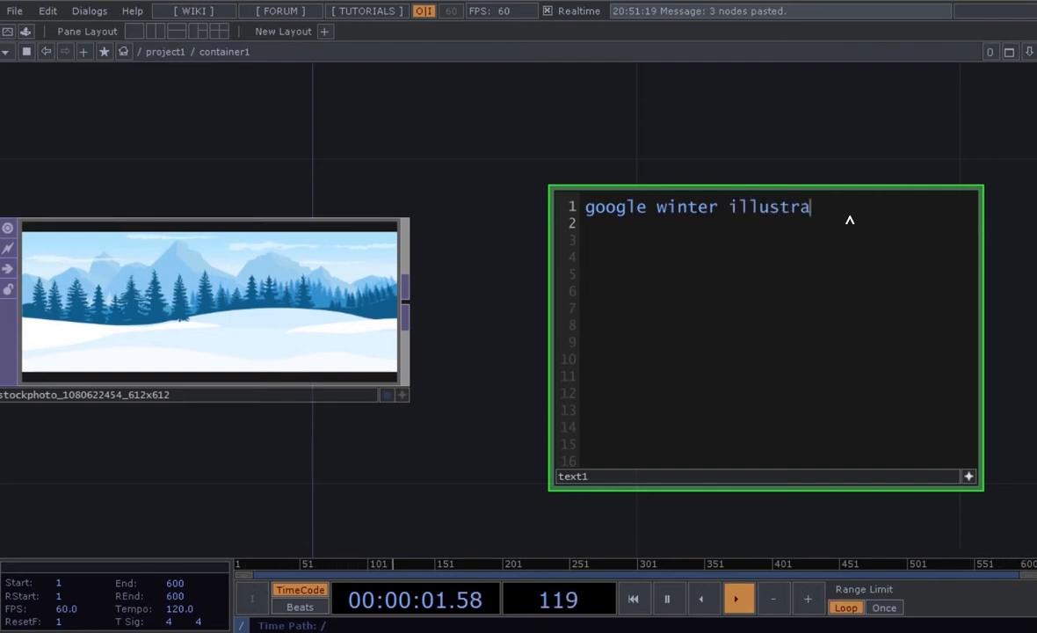
{"action": "type", "text": "tor"}
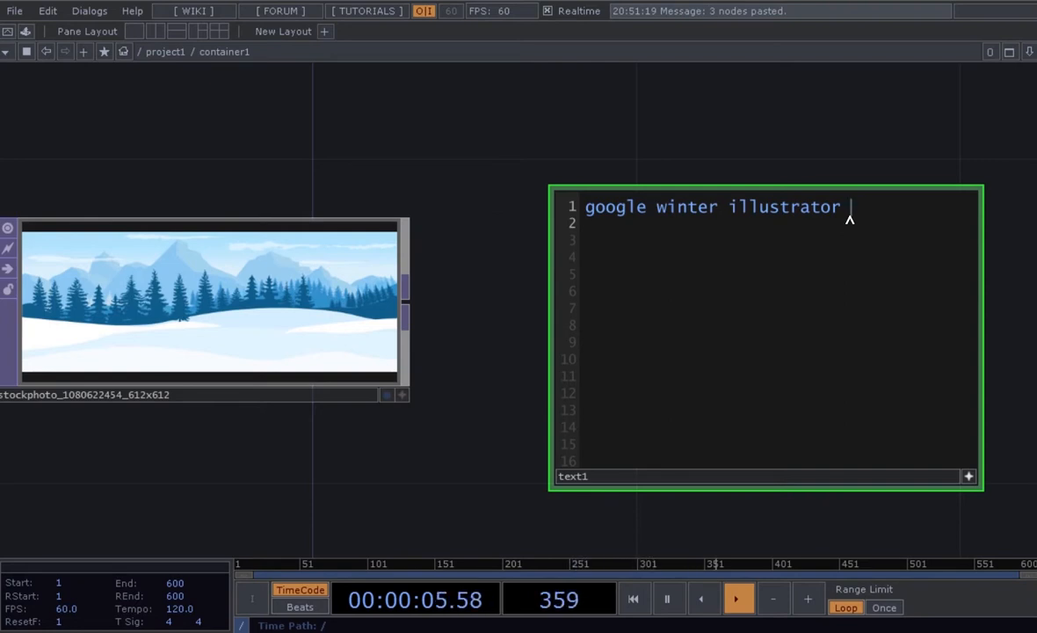
{"action": "type", "text": " free"}
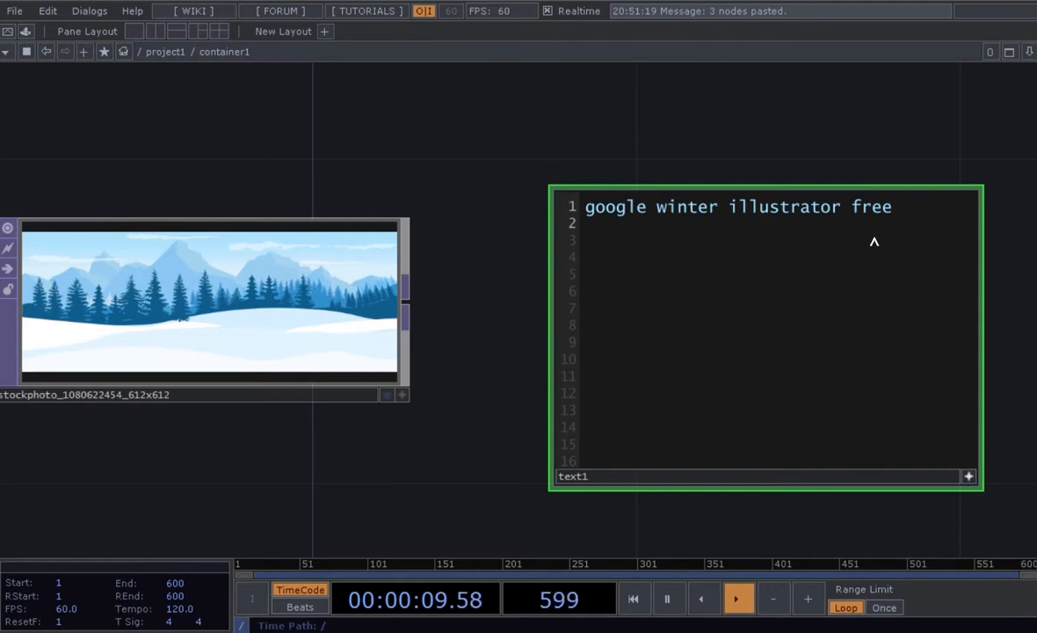
{"action": "double_click", "coordinate": [886, 211]}
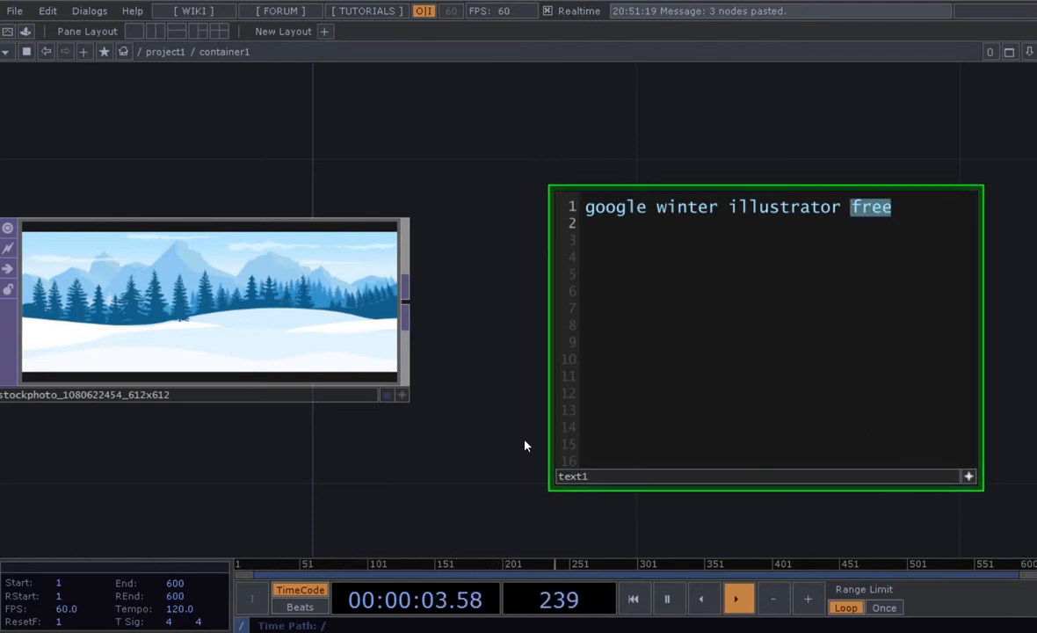
Leave the note's text editing and move the Text DAT down beside the bear image node.
{"action": "scroll", "coordinate": [509, 435], "scroll_direction": "down", "scroll_amount": 3}
{"action": "left_click_drag", "start_coordinate": [497, 406], "coordinate": [513, 238]}
{"action": "scroll", "coordinate": [503, 262], "scroll_direction": "down", "scroll_amount": 3}
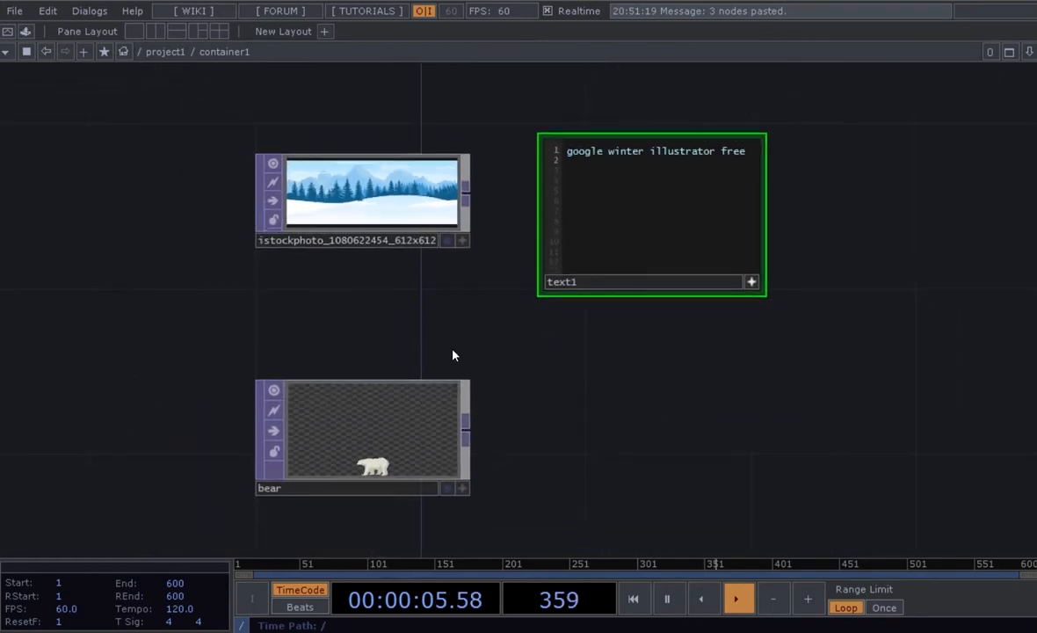
{"action": "left_click_drag", "start_coordinate": [509, 303], "coordinate": [503, 306]}
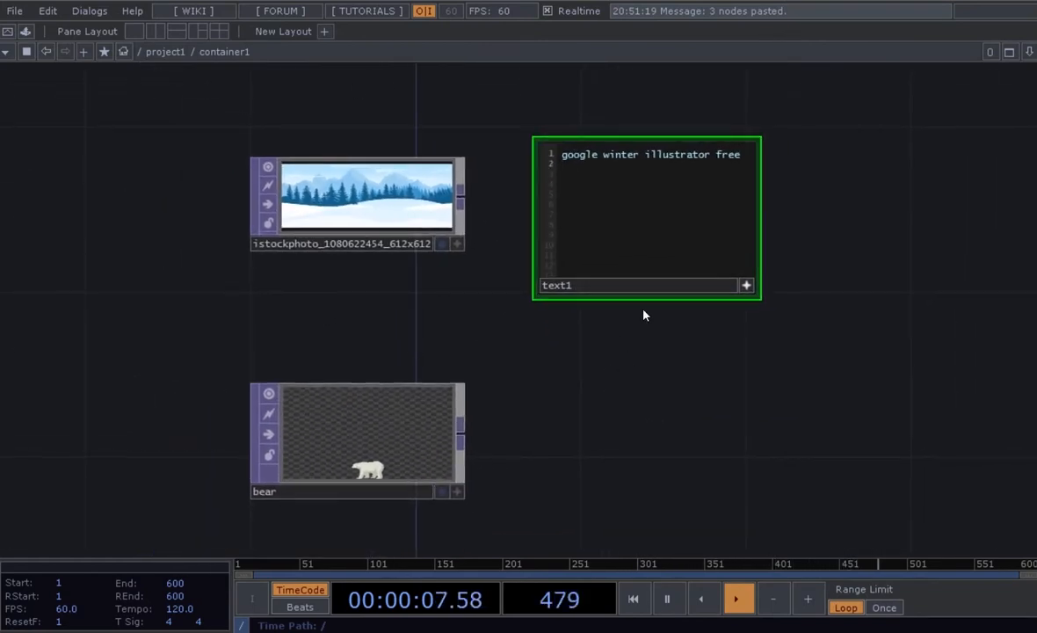
{"action": "left_click", "coordinate": [746, 285]}
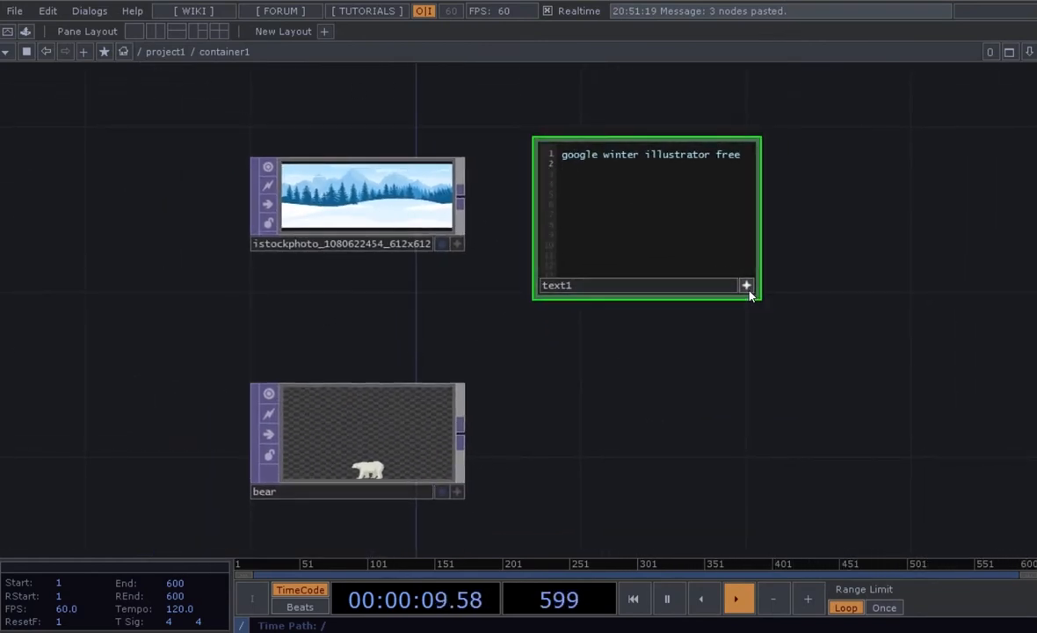
{"action": "left_click_drag", "start_coordinate": [668, 217], "coordinate": [624, 429]}
{"action": "scroll", "coordinate": [412, 447], "scroll_direction": "up", "scroll_amount": 5}
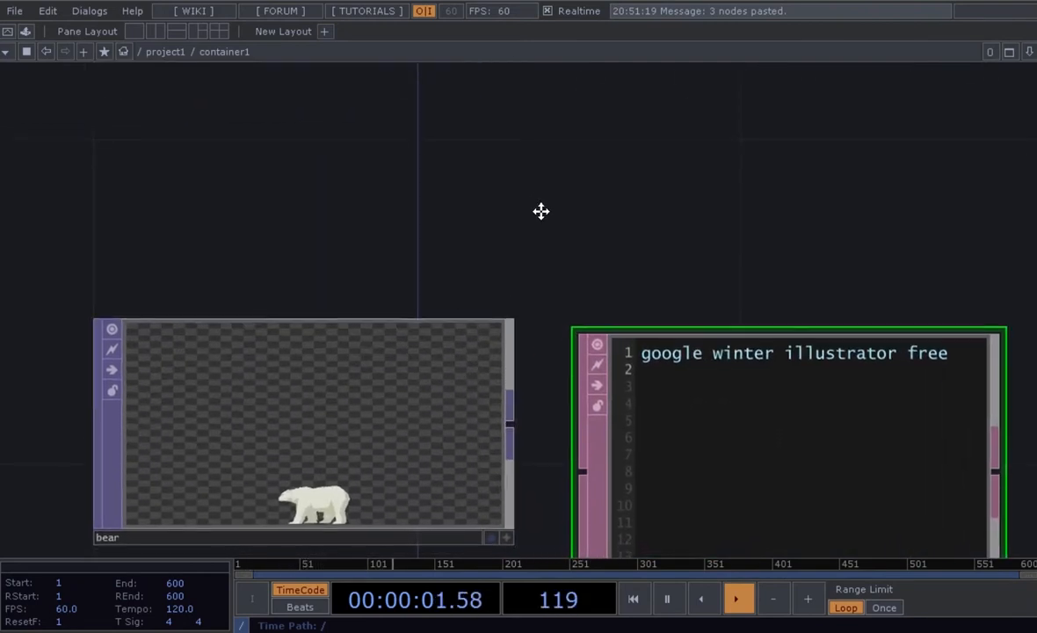
{"action": "left_click_drag", "start_coordinate": [782, 315], "coordinate": [832, 322]}
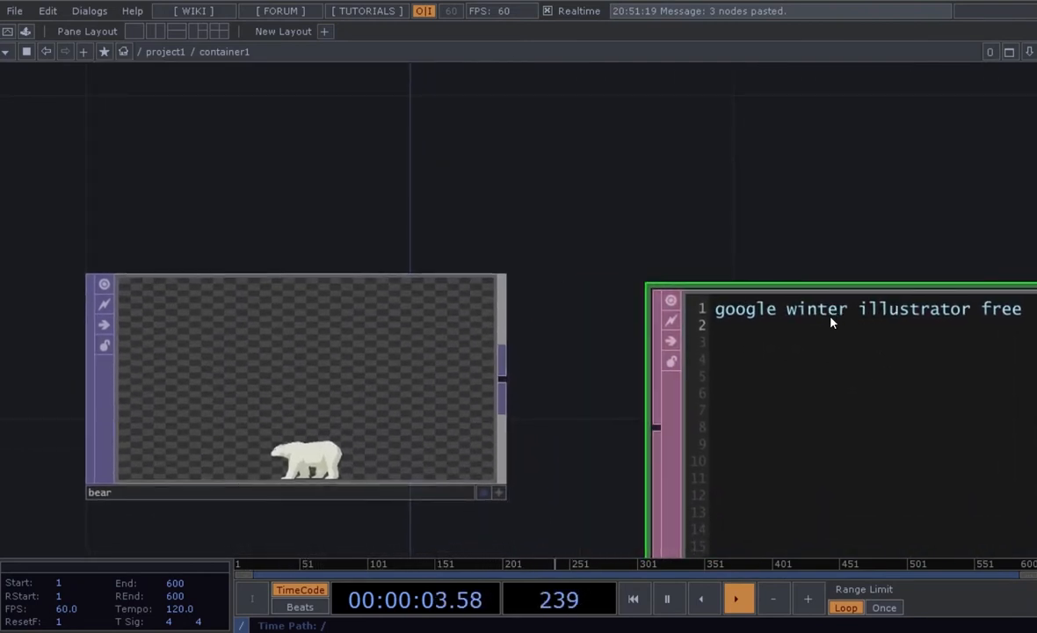
{"action": "left_click_drag", "start_coordinate": [746, 243], "coordinate": [680, 197]}
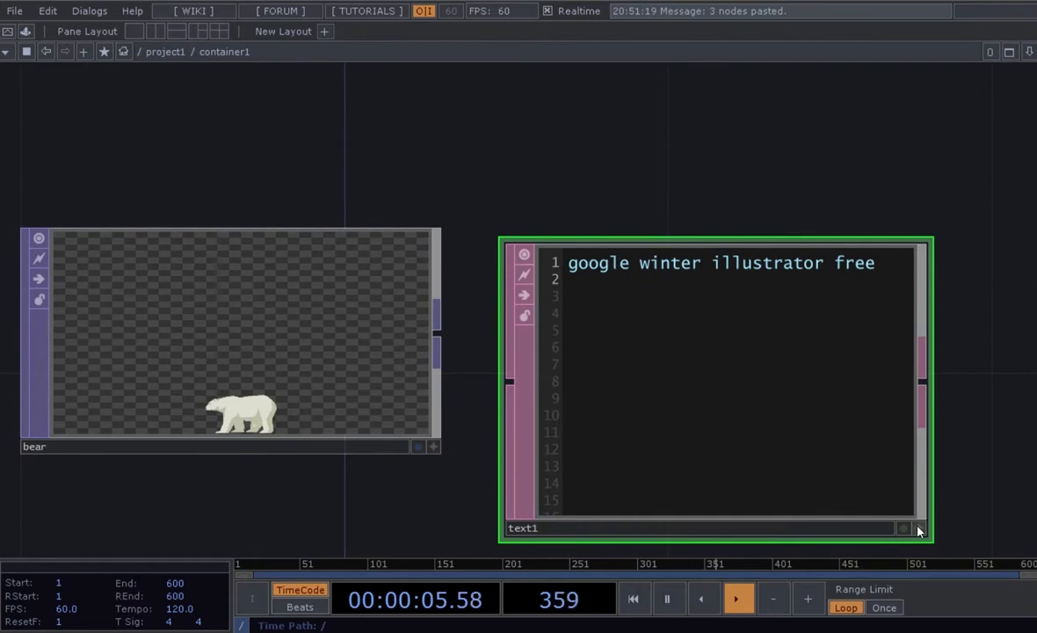
Rewrite the note beside the bear image as "google bear illustrator png free" and leave its text editing.
{"action": "left_click", "coordinate": [918, 527]}
{"action": "left_click", "coordinate": [617, 265]}
{"action": "left_click_drag", "start_coordinate": [617, 265], "coordinate": [905, 288]}
{"action": "type", "text": "bear"}
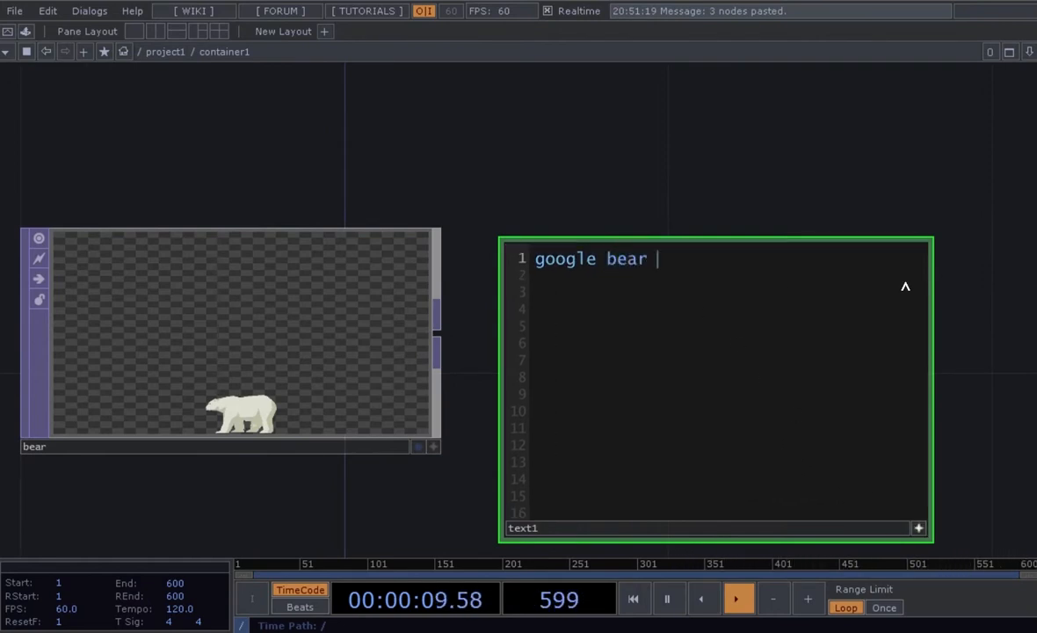
{"action": "type", "text": " png"}
{"action": "key", "text": "BackSpace"}
{"action": "key", "text": "BackSpace"}
{"action": "key", "text": "BackSpace"}
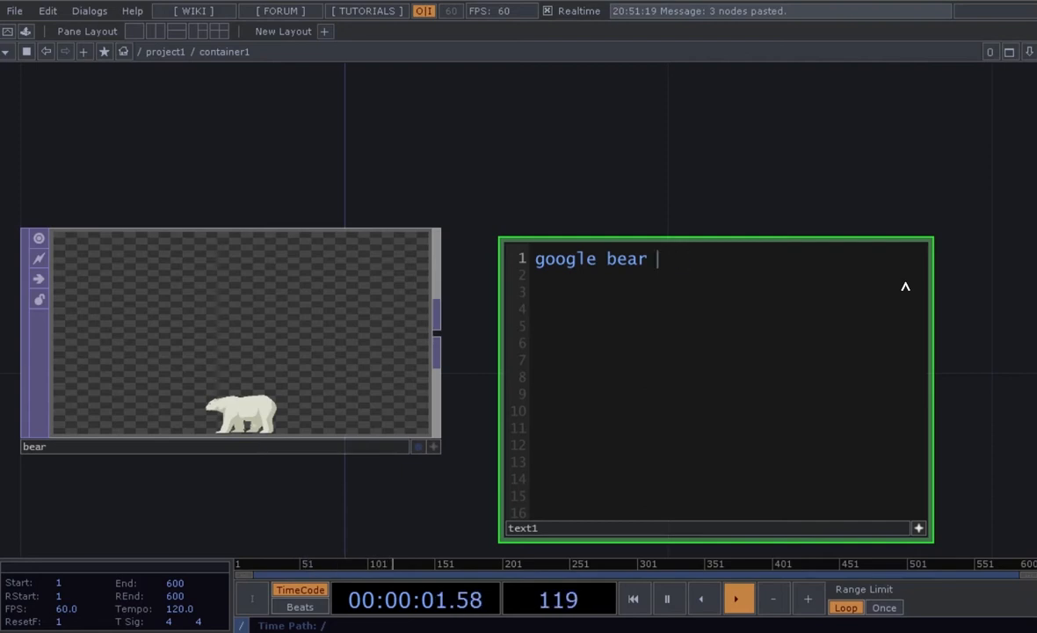
{"action": "type", "text": "illustr"}
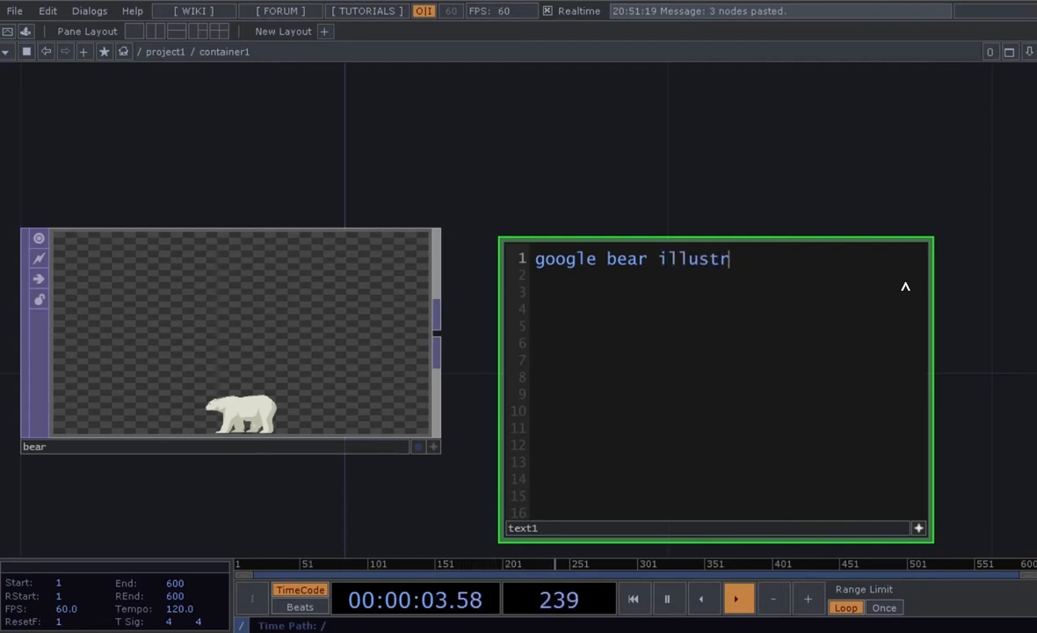
{"action": "type", "text": "ator png"}
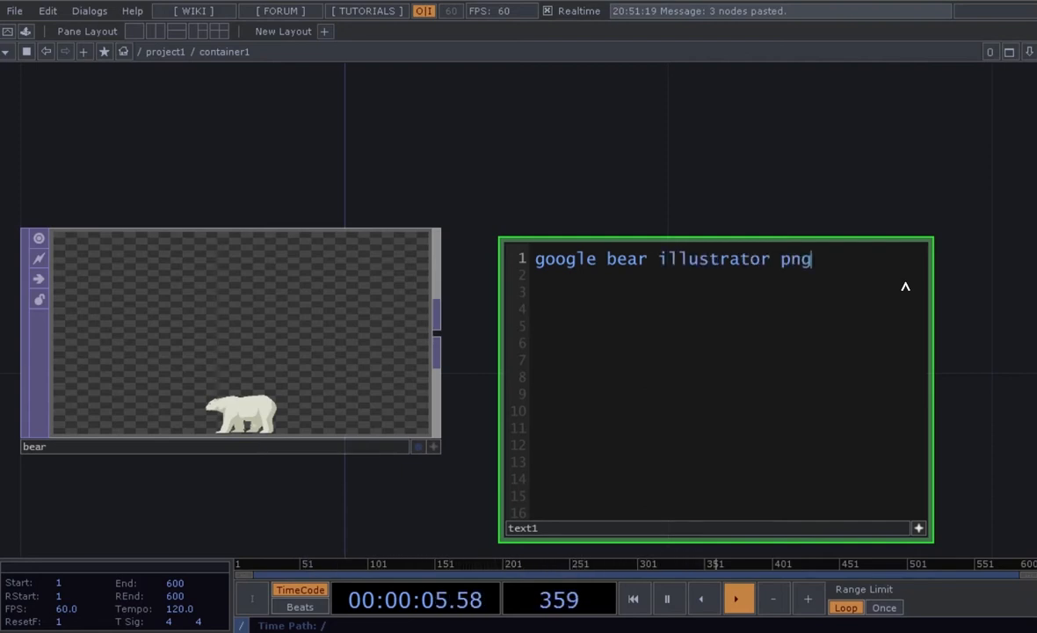
{"action": "type", "text": " fe"}
{"action": "key", "text": "BackSpace"}
{"action": "key", "text": "BackSpace"}
{"action": "key", "text": "BackSpace"}
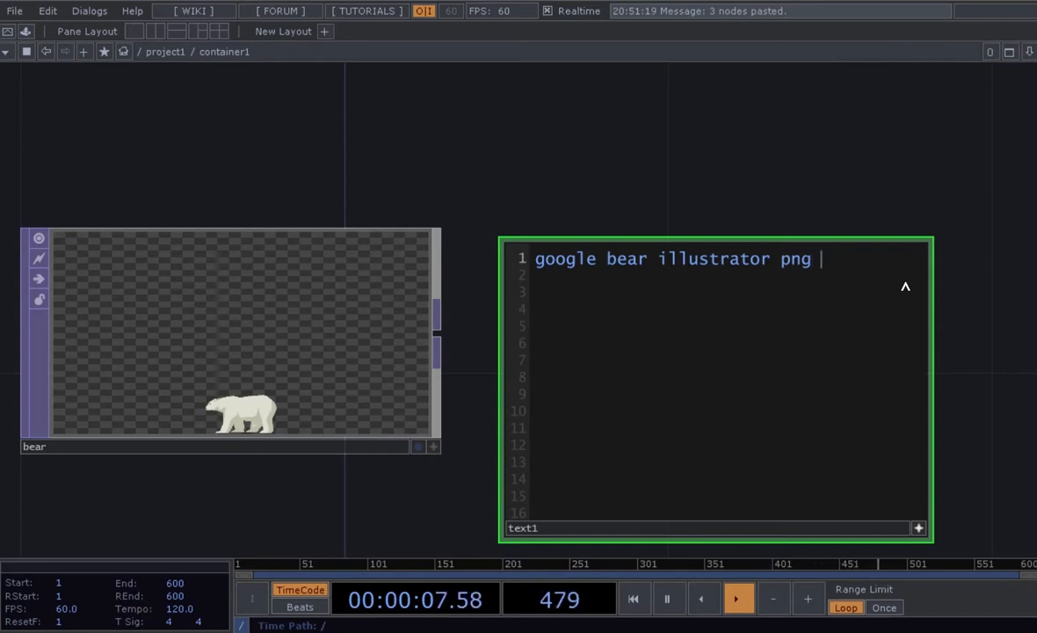
{"action": "type", "text": "free"}
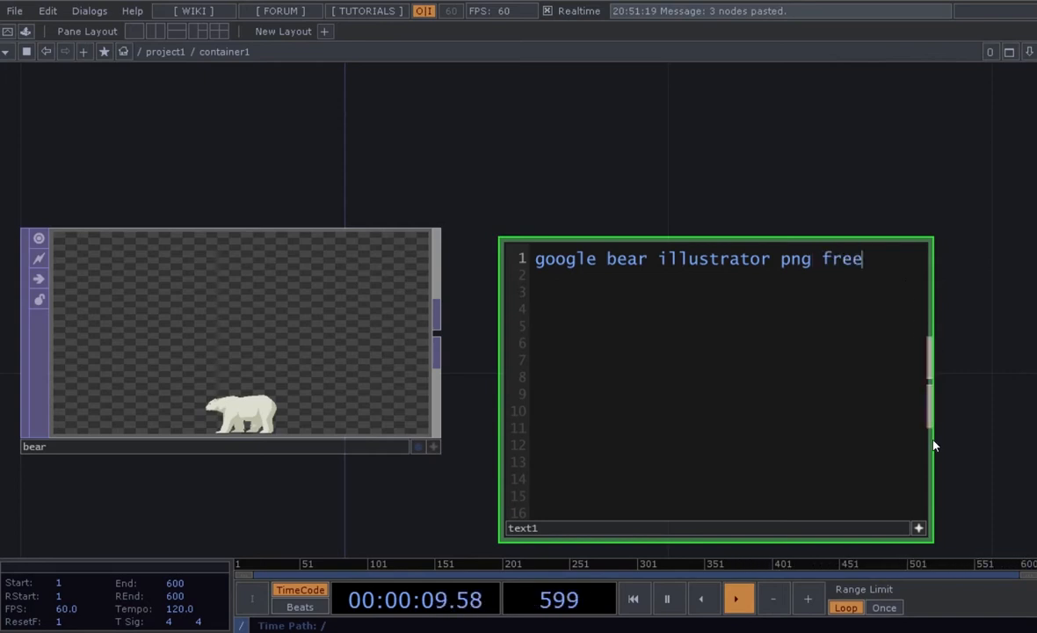
{"action": "left_click", "coordinate": [918, 530]}
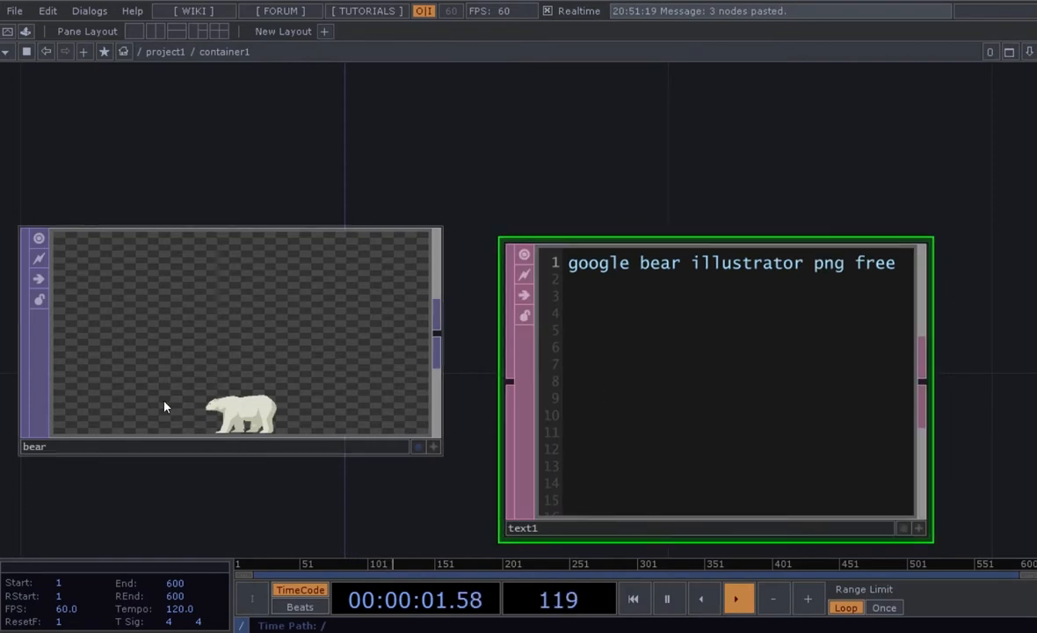
Examine the bear image up close, look back over the snowflake and winter landscape nodes, and return to the bear.
{"action": "scroll", "coordinate": [123, 418], "scroll_direction": "up", "scroll_amount": 3}
{"action": "left_click_drag", "start_coordinate": [338, 520], "coordinate": [406, 502]}
{"action": "scroll", "coordinate": [489, 493], "scroll_direction": "down", "scroll_amount": 3}
{"action": "left_click_drag", "start_coordinate": [471, 493], "coordinate": [497, 493]}
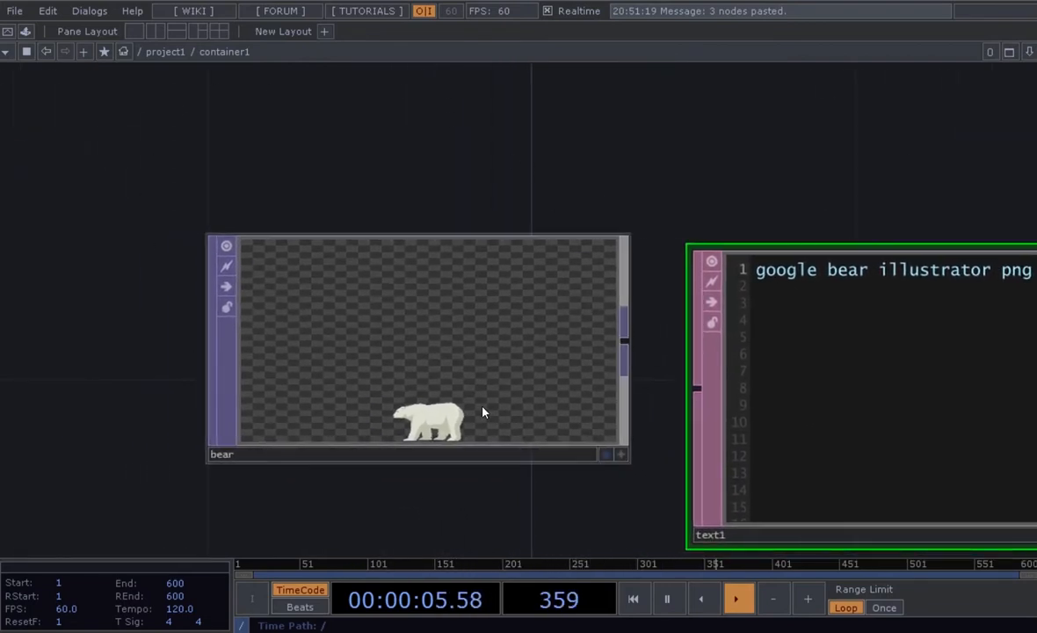
{"action": "scroll", "coordinate": [475, 430], "scroll_direction": "up", "scroll_amount": 3}
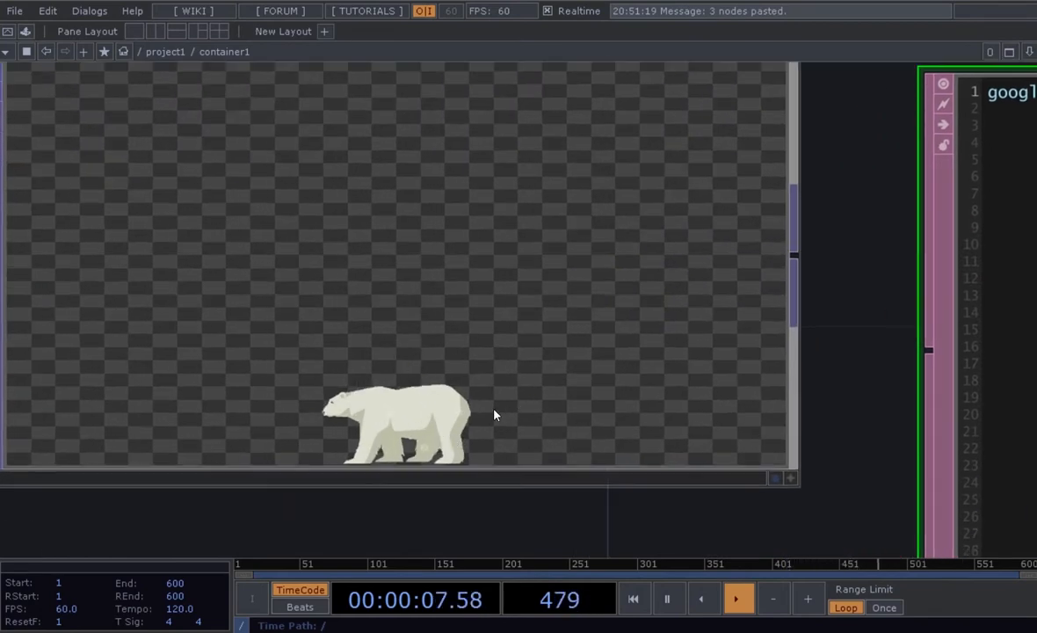
{"action": "scroll", "coordinate": [465, 459], "scroll_direction": "down", "scroll_amount": 2}
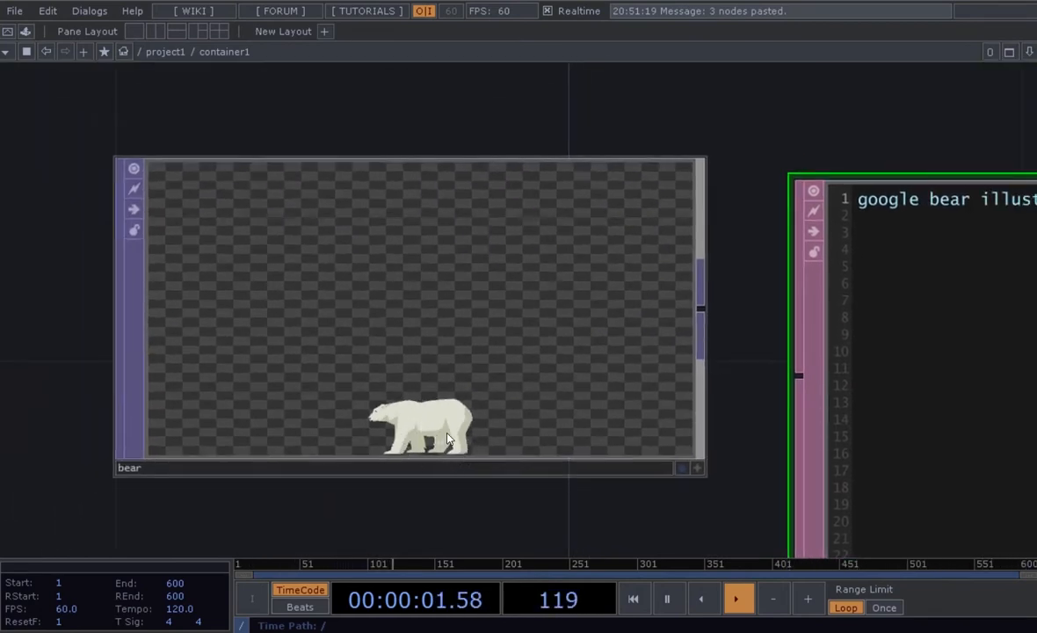
{"action": "scroll", "coordinate": [447, 433], "scroll_direction": "down", "scroll_amount": 2}
{"action": "scroll", "coordinate": [447, 433], "scroll_direction": "down", "scroll_amount": 3}
{"action": "scroll", "coordinate": [617, 402], "scroll_direction": "up", "scroll_amount": 2}
{"action": "scroll", "coordinate": [628, 394], "scroll_direction": "down", "scroll_amount": 3}
{"action": "left_click_drag", "start_coordinate": [641, 322], "coordinate": [650, 442]}
{"action": "scroll", "coordinate": [581, 216], "scroll_direction": "up", "scroll_amount": 3}
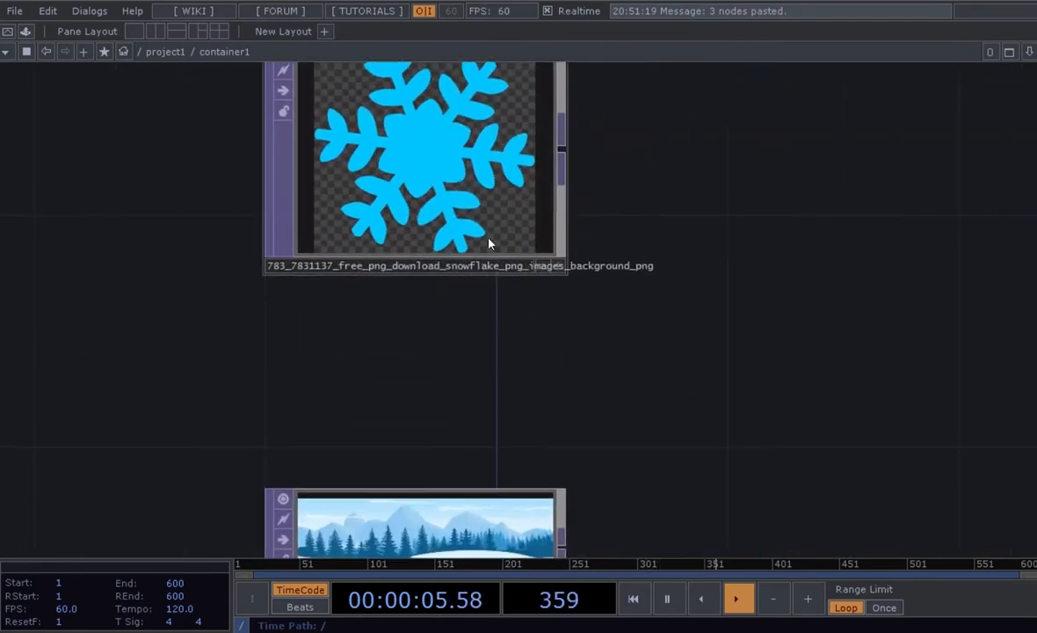
{"action": "scroll", "coordinate": [489, 239], "scroll_direction": "down", "scroll_amount": 2}
{"action": "left_click_drag", "start_coordinate": [587, 372], "coordinate": [640, 190]}
{"action": "scroll", "coordinate": [639, 190], "scroll_direction": "down", "scroll_amount": 1}
{"action": "scroll", "coordinate": [510, 501], "scroll_direction": "up", "scroll_amount": 5}
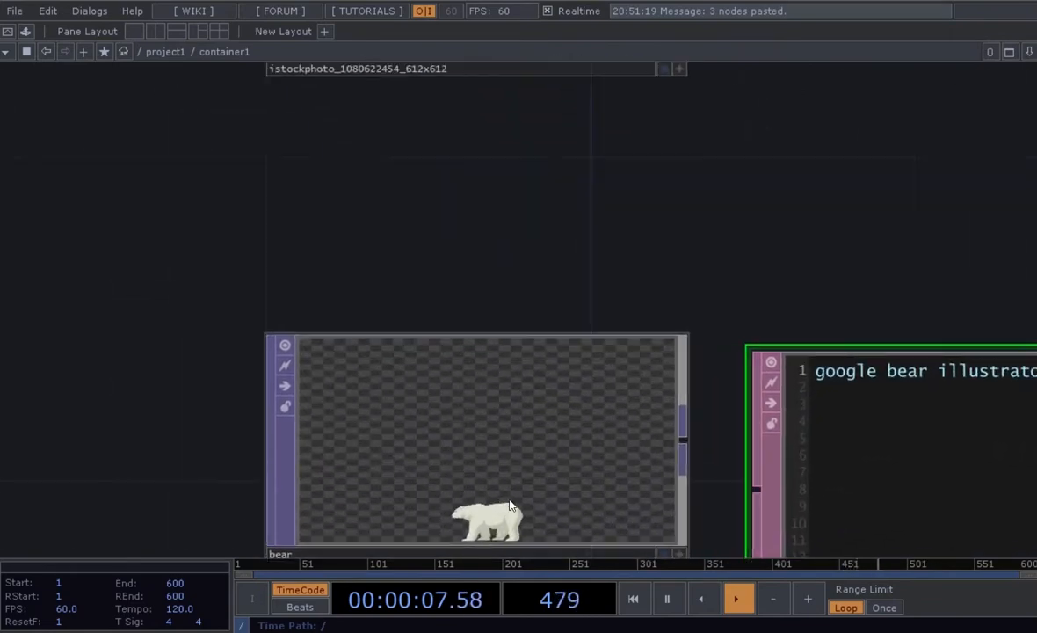
{"action": "left_click_drag", "start_coordinate": [502, 253], "coordinate": [500, 156]}
{"action": "scroll", "coordinate": [501, 439], "scroll_direction": "up", "scroll_amount": 2}
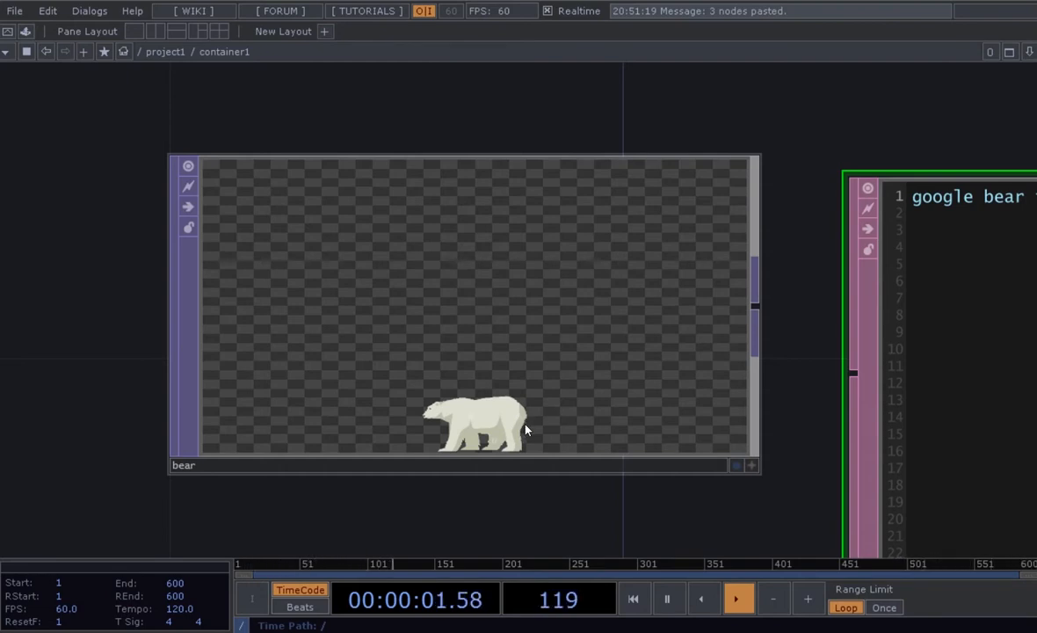
{"action": "key", "text": "h"}
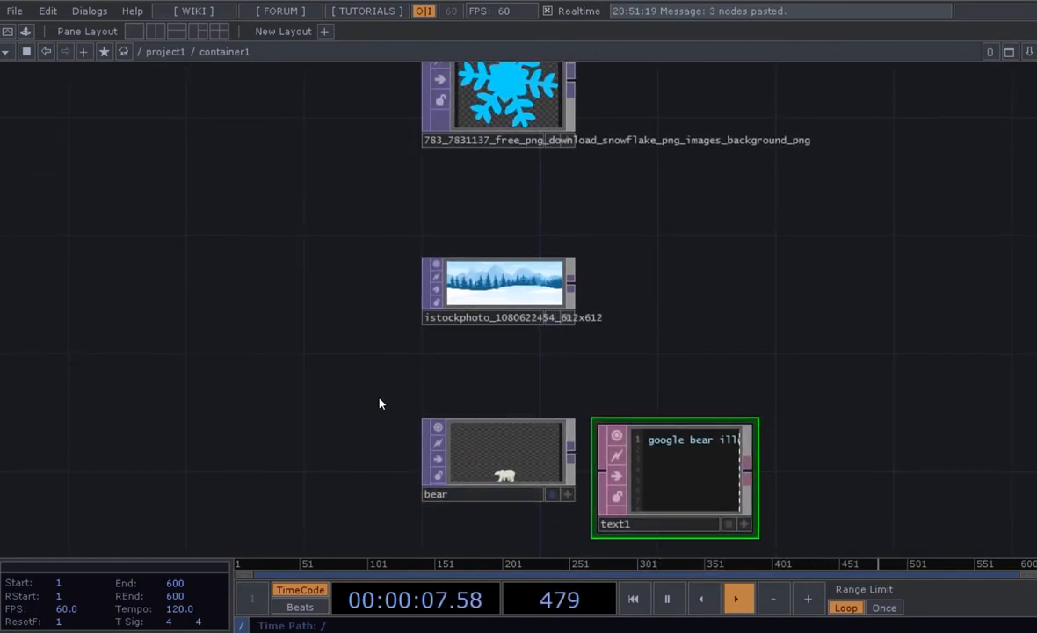
{"action": "left_click_drag", "start_coordinate": [380, 399], "coordinate": [363, 422]}
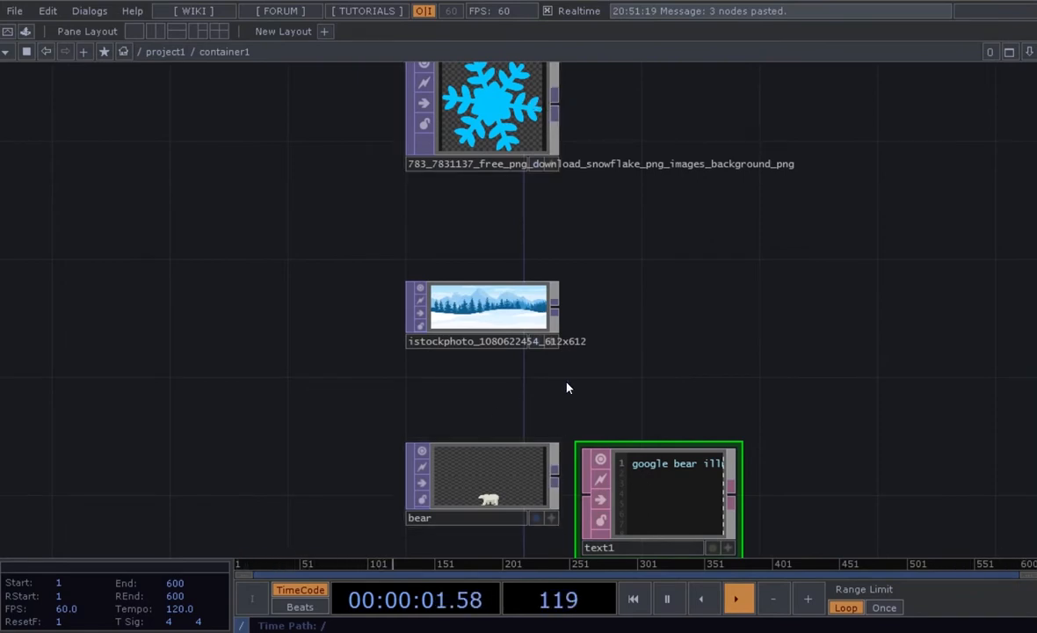
{"action": "left_click_drag", "start_coordinate": [644, 351], "coordinate": [633, 358]}
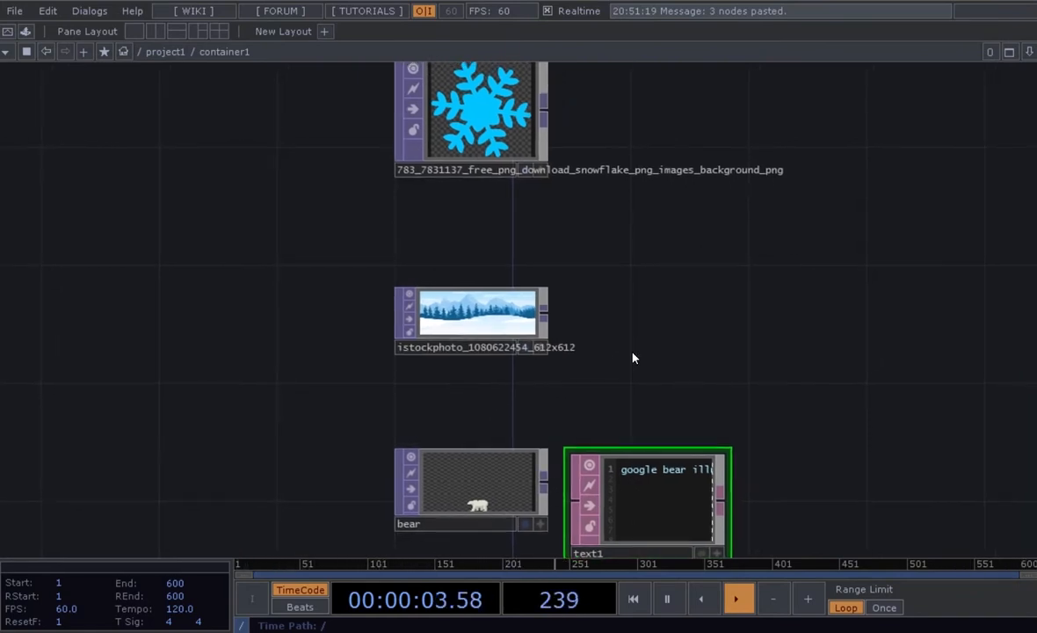
{"action": "left_click_drag", "start_coordinate": [650, 423], "coordinate": [631, 407]}
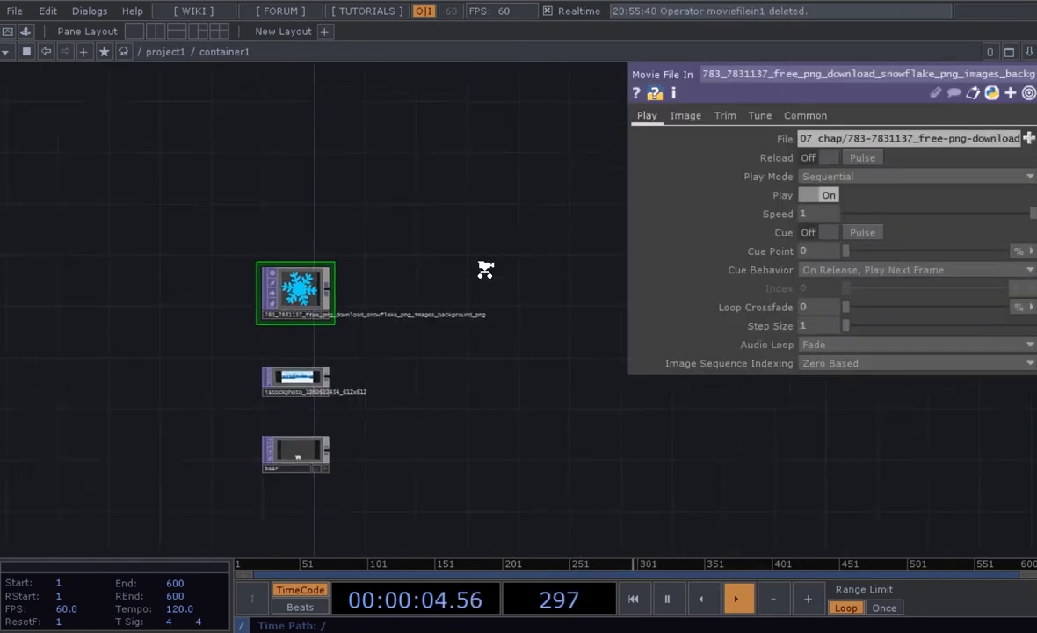
Add a Grid SOP in the empty network area beside the snowflake image node.
{"action": "left_click_drag", "start_coordinate": [487, 271], "coordinate": [378, 271]}
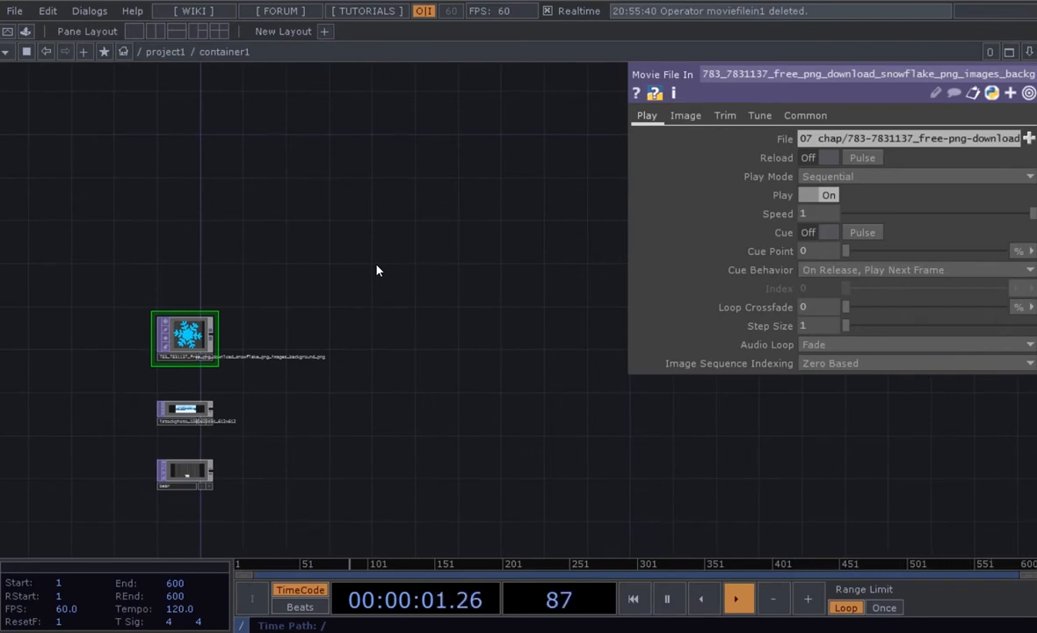
{"action": "scroll", "coordinate": [393, 274], "scroll_direction": "up", "scroll_amount": 3}
{"action": "left_click_drag", "start_coordinate": [398, 263], "coordinate": [334, 278]}
{"action": "double_click", "coordinate": [361, 262]}
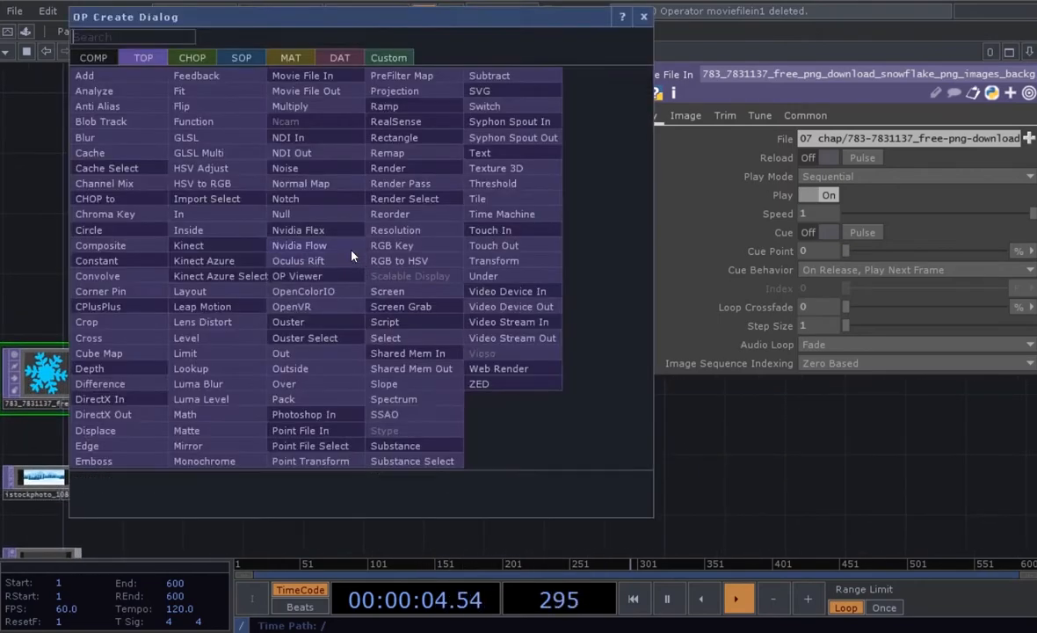
{"action": "left_click", "coordinate": [229, 55]}
{"action": "left_click", "coordinate": [169, 40]}
{"action": "type", "text": "grid"}
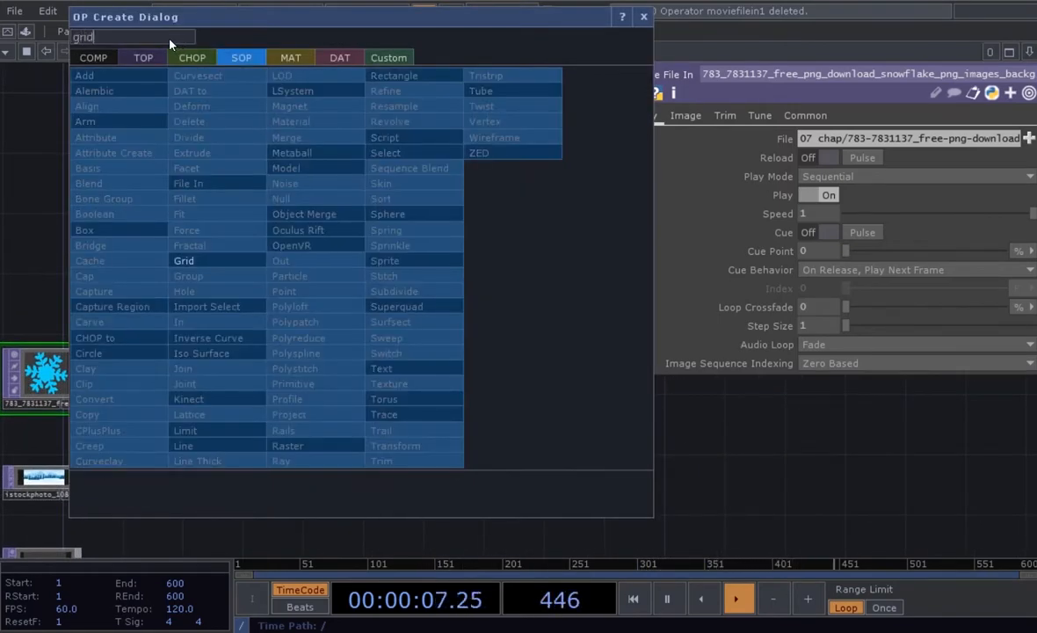
{"action": "left_click", "coordinate": [197, 261]}
{"action": "left_click", "coordinate": [398, 238]}
Activate the grid node's viewer and orbit around the plane to examine how it sits against the X, Y and Z axes.
{"action": "scroll", "coordinate": [444, 259], "scroll_direction": "up", "scroll_amount": 5}
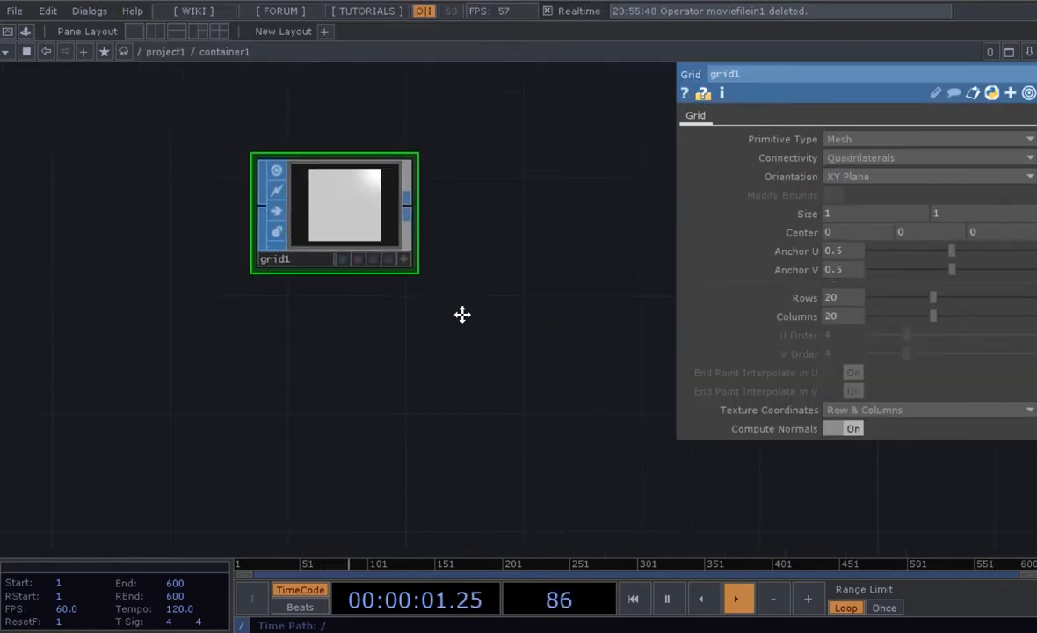
{"action": "scroll", "coordinate": [442, 283], "scroll_direction": "up", "scroll_amount": 1}
{"action": "left_click_drag", "start_coordinate": [460, 294], "coordinate": [574, 350]}
{"action": "scroll", "coordinate": [520, 327], "scroll_direction": "up", "scroll_amount": 3}
{"action": "left_click_drag", "start_coordinate": [577, 290], "coordinate": [558, 312]}
{"action": "scroll", "coordinate": [475, 280], "scroll_direction": "up", "scroll_amount": 3}
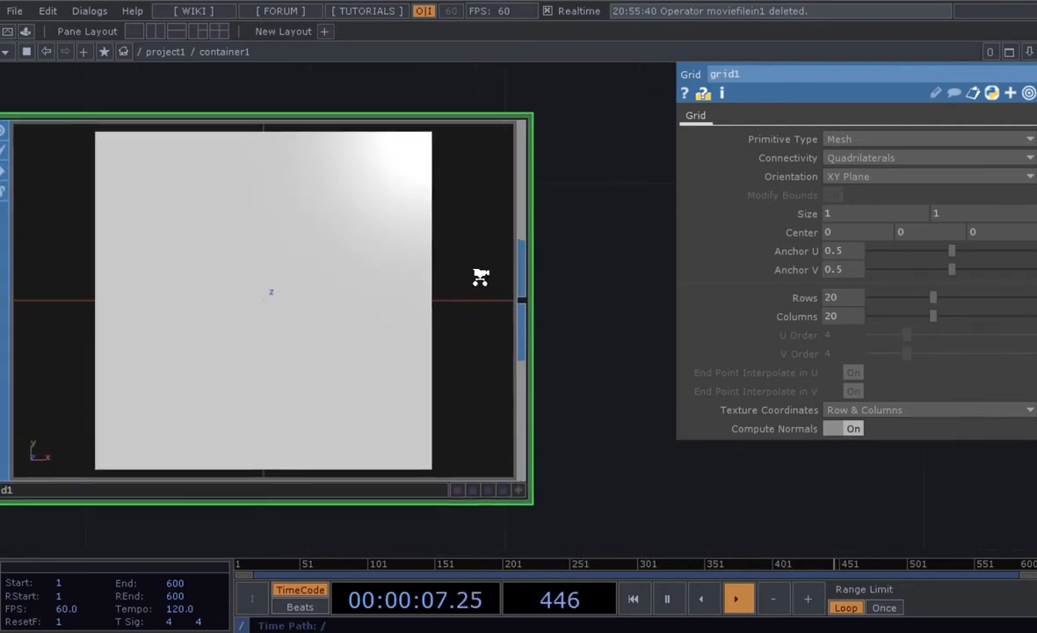
{"action": "scroll", "coordinate": [666, 351], "scroll_direction": "down", "scroll_amount": 2}
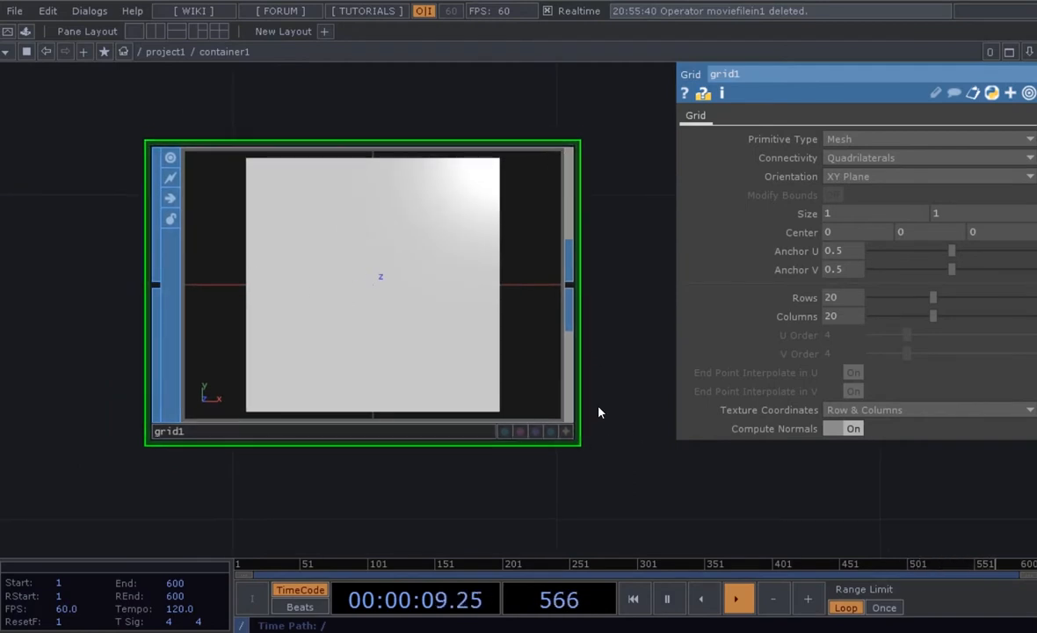
{"action": "left_click", "coordinate": [567, 432]}
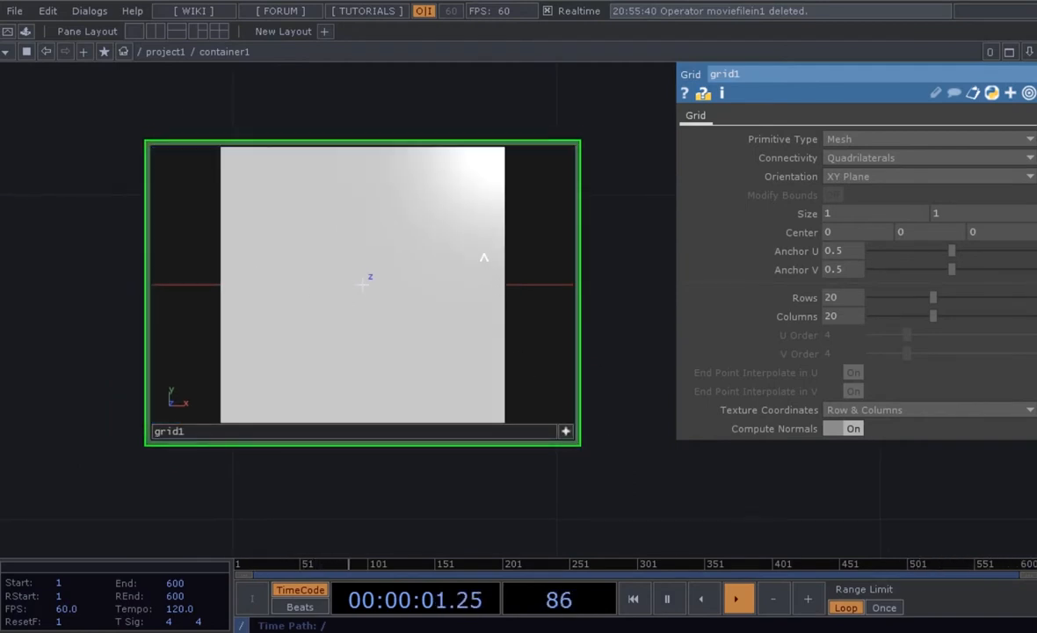
{"action": "left_click_drag", "start_coordinate": [484, 256], "coordinate": [425, 298]}
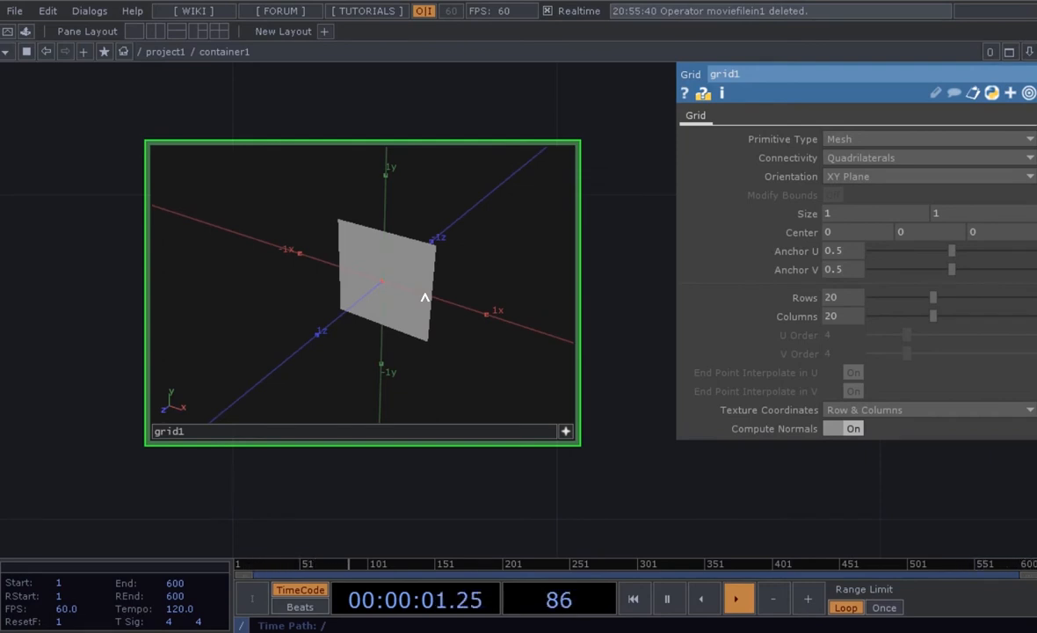
{"action": "left_click_drag", "start_coordinate": [425, 298], "coordinate": [394, 307]}
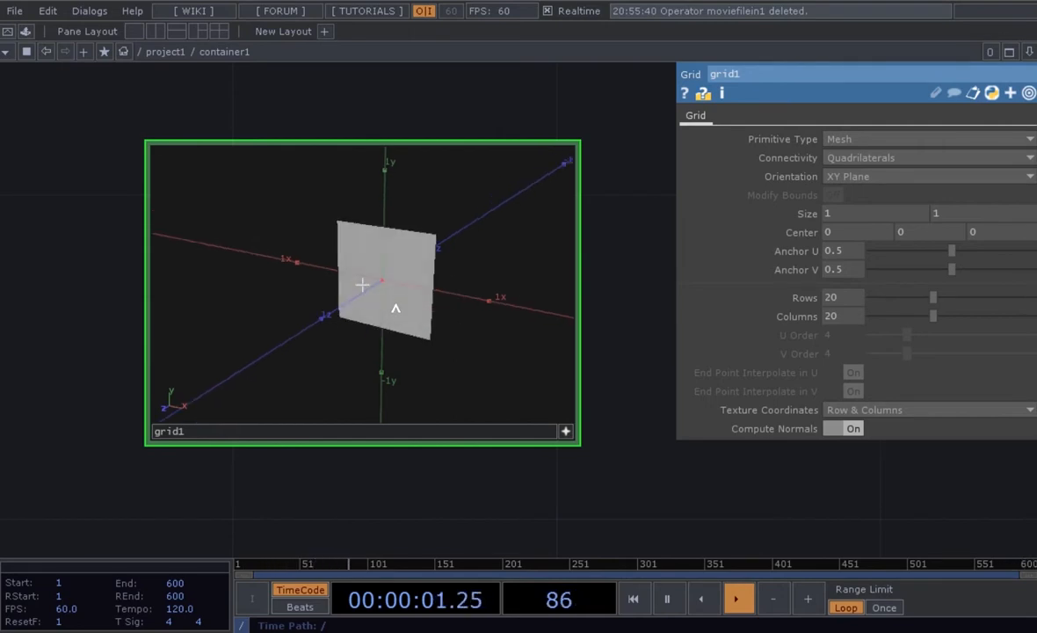
{"action": "left_click_drag", "start_coordinate": [512, 301], "coordinate": [377, 227]}
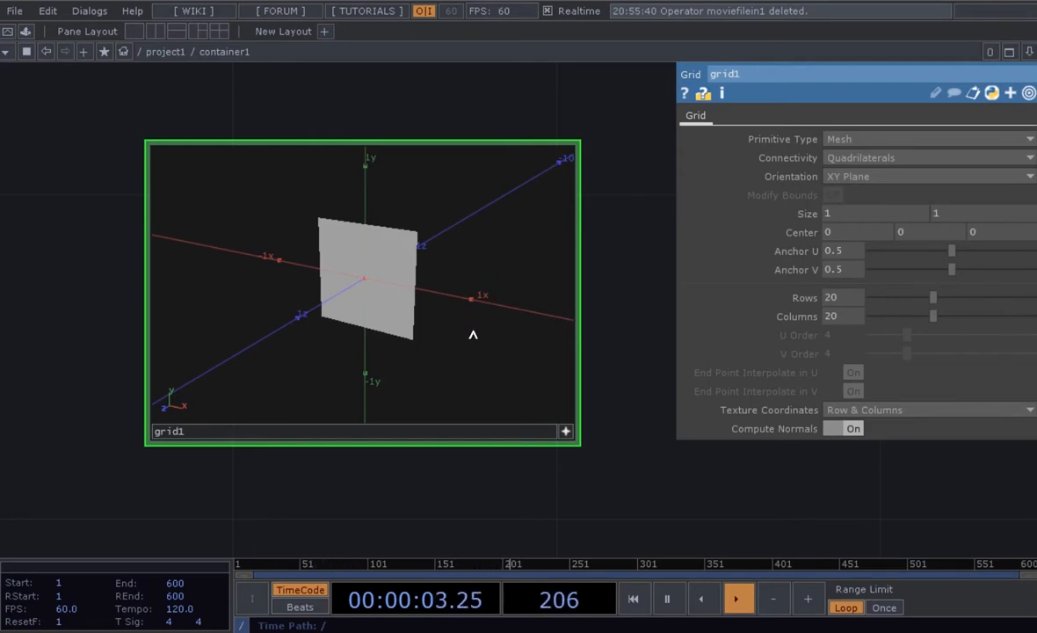
{"action": "left_click_drag", "start_coordinate": [473, 335], "coordinate": [422, 308]}
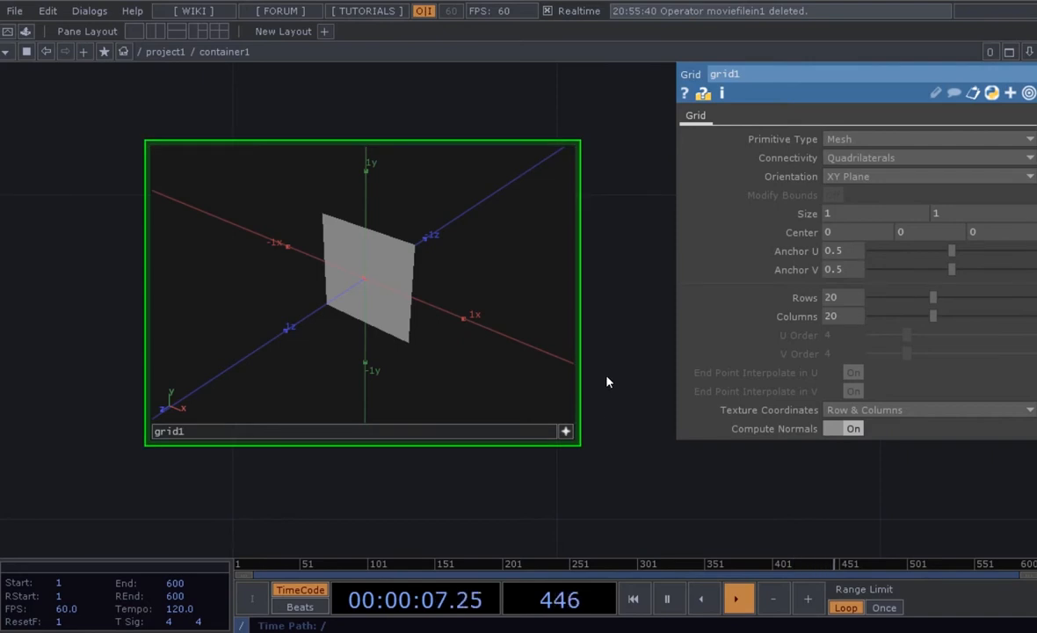
Set the grid's primitive type to Polygon and its orientation to ZX Plane.
{"action": "scroll", "coordinate": [598, 373], "scroll_direction": "down", "scroll_amount": 3}
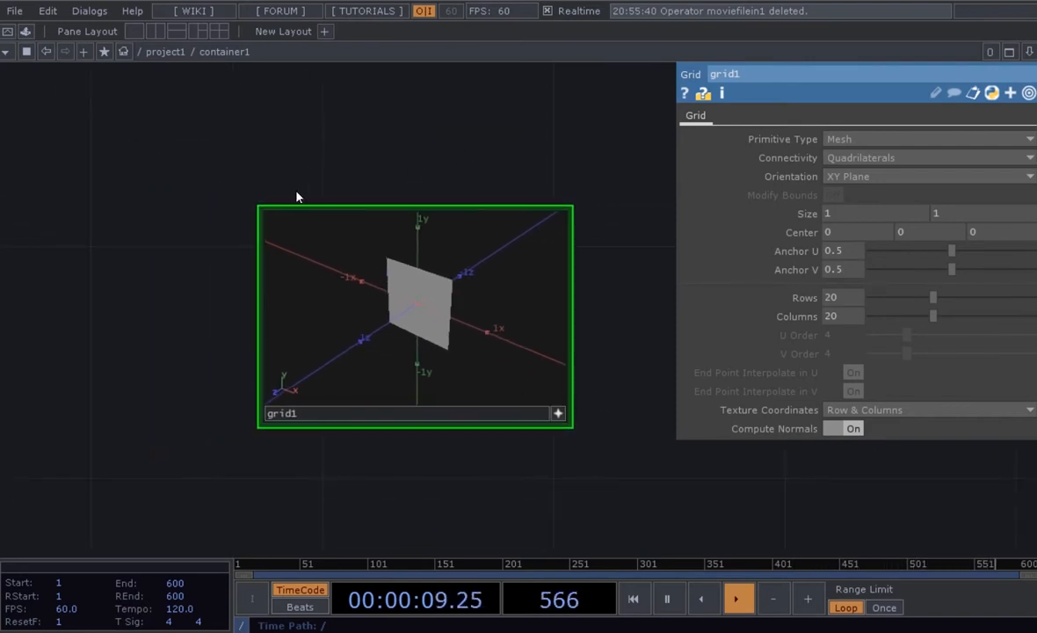
{"action": "left_click_drag", "start_coordinate": [608, 245], "coordinate": [607, 256]}
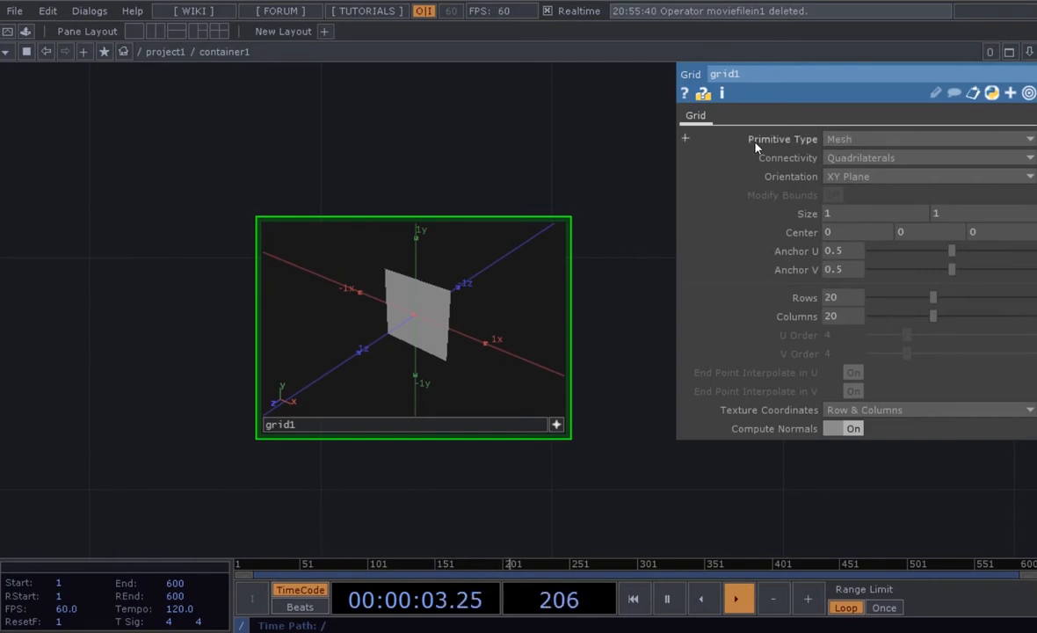
{"action": "left_click", "coordinate": [840, 140]}
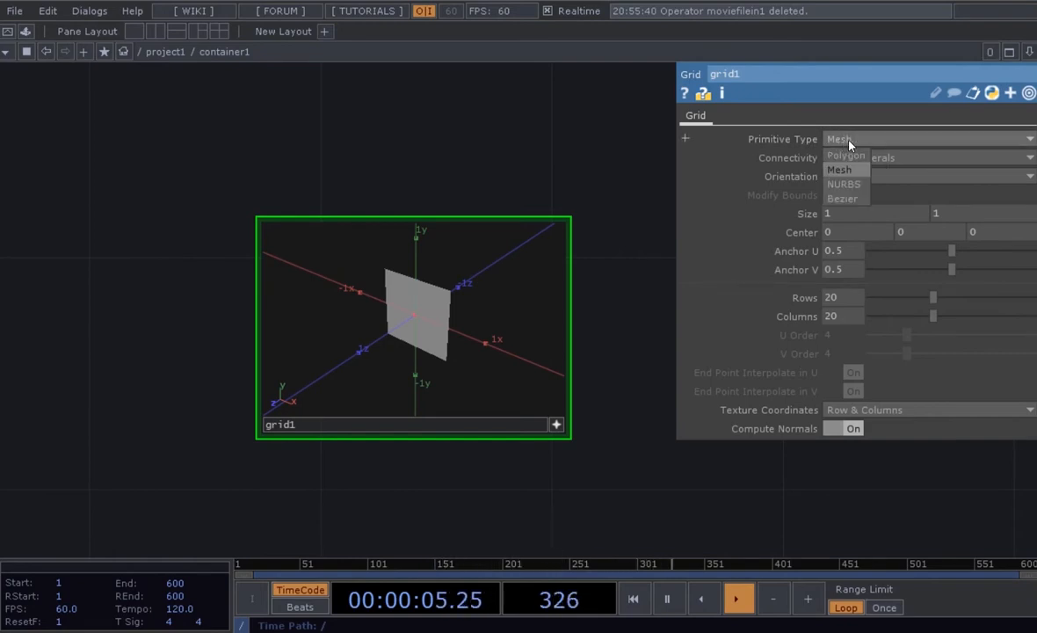
{"action": "left_click", "coordinate": [892, 155]}
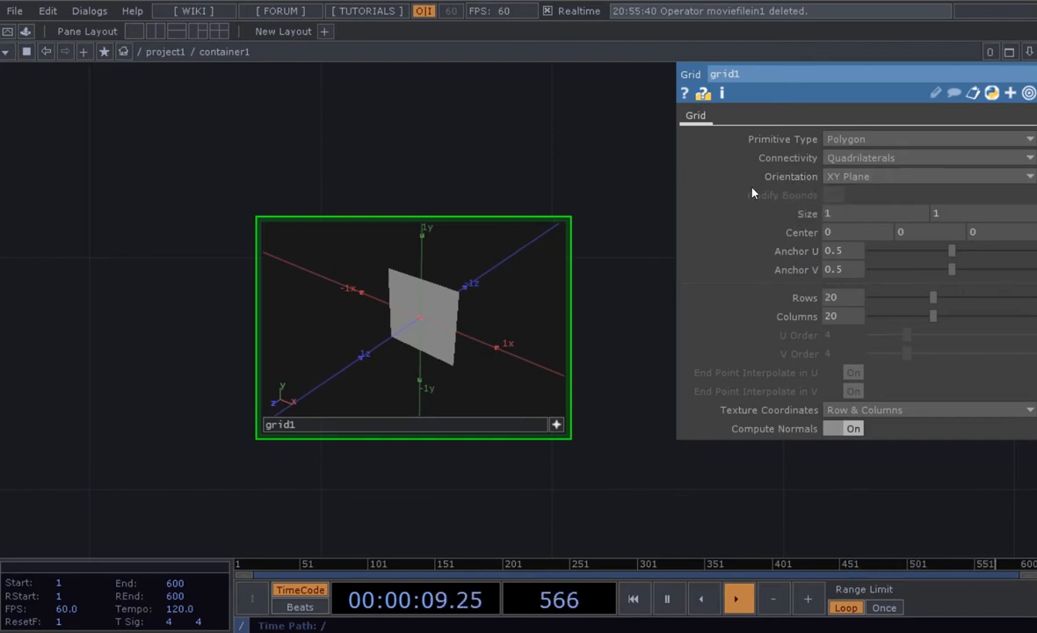
{"action": "left_click", "coordinate": [840, 178]}
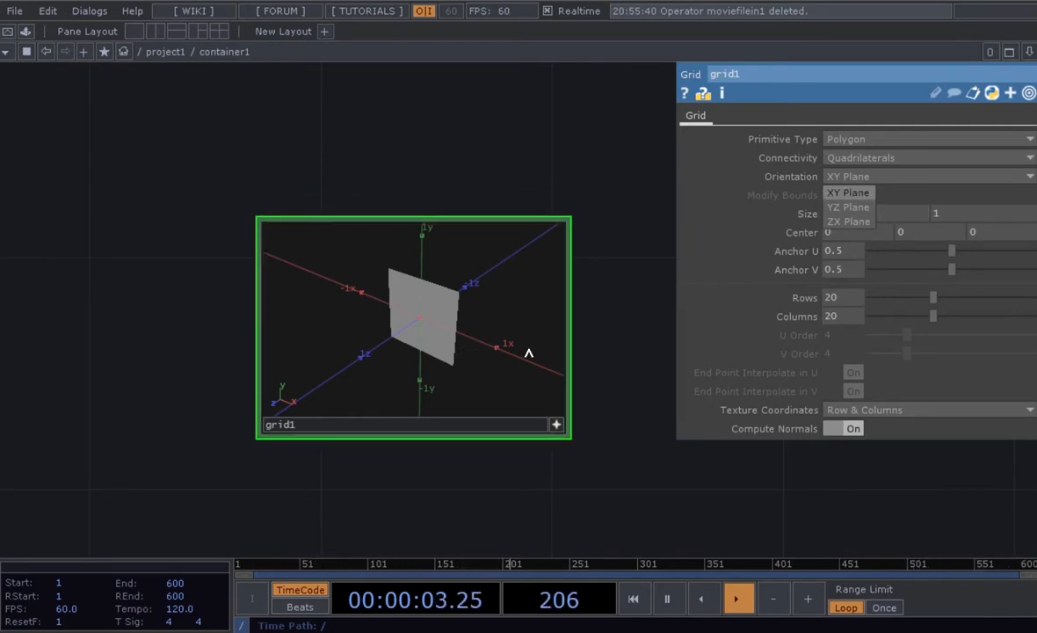
{"action": "left_click", "coordinate": [846, 221]}
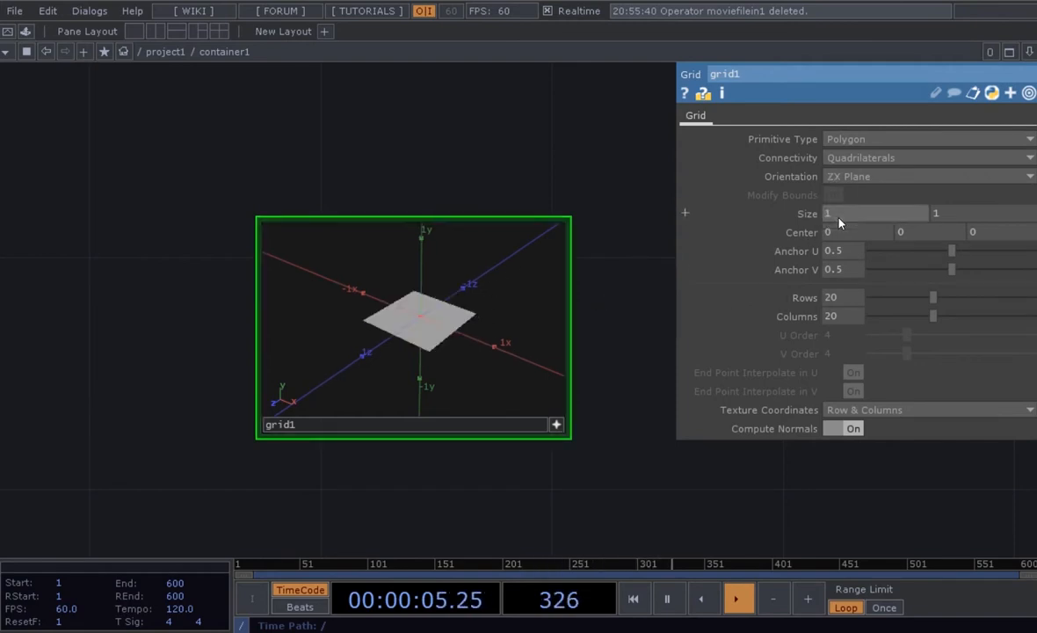
{"action": "scroll", "coordinate": [450, 355], "scroll_direction": "up", "scroll_amount": 1}
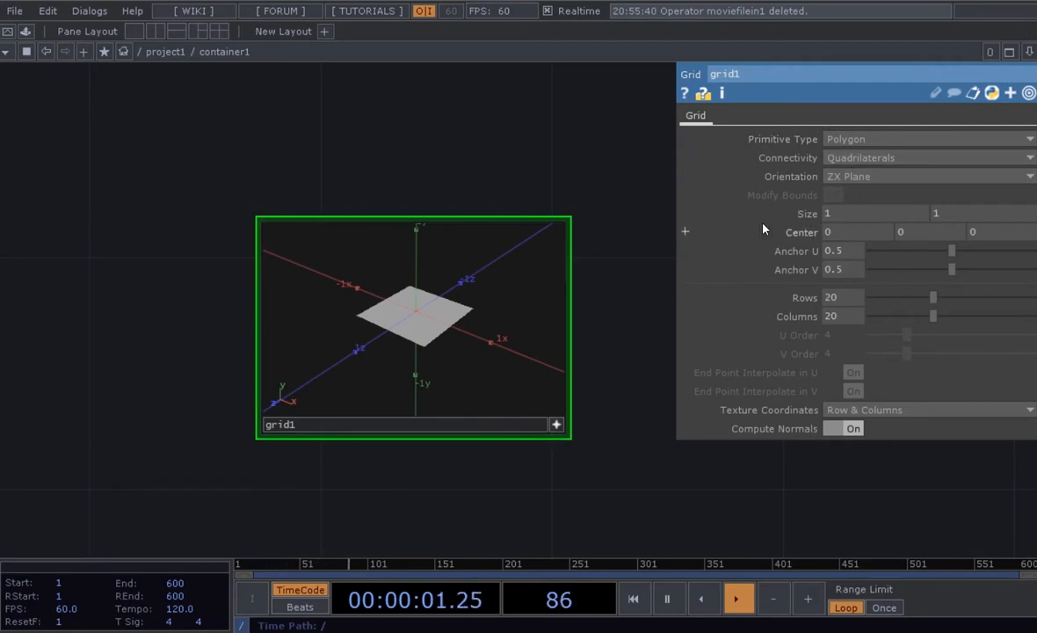
Add a Rectangle SOP directly below the grid node.
{"action": "scroll", "coordinate": [611, 360], "scroll_direction": "down", "scroll_amount": 4}
{"action": "scroll", "coordinate": [585, 413], "scroll_direction": "up", "scroll_amount": 4}
{"action": "left_click_drag", "start_coordinate": [617, 405], "coordinate": [574, 298]}
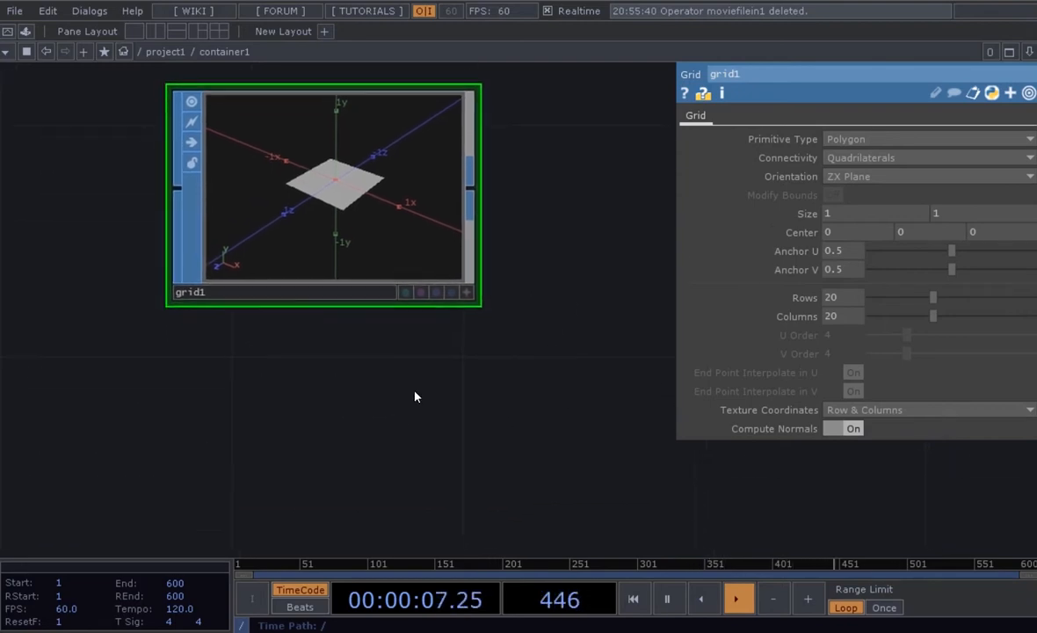
{"action": "left_click_drag", "start_coordinate": [409, 398], "coordinate": [395, 436]}
{"action": "key", "text": "Tab"}
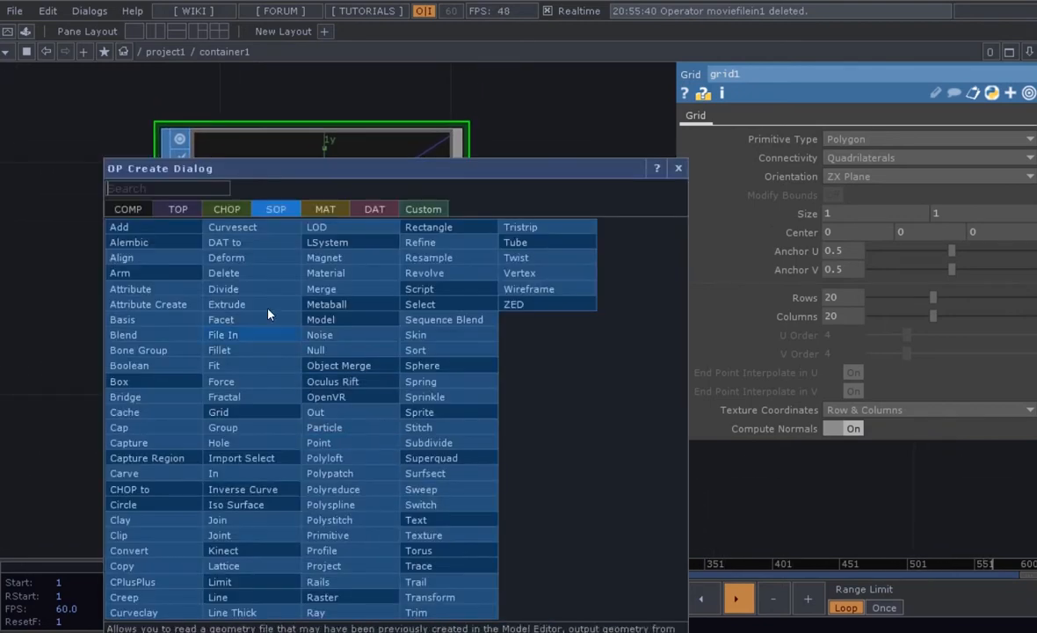
{"action": "type", "text": "rec"}
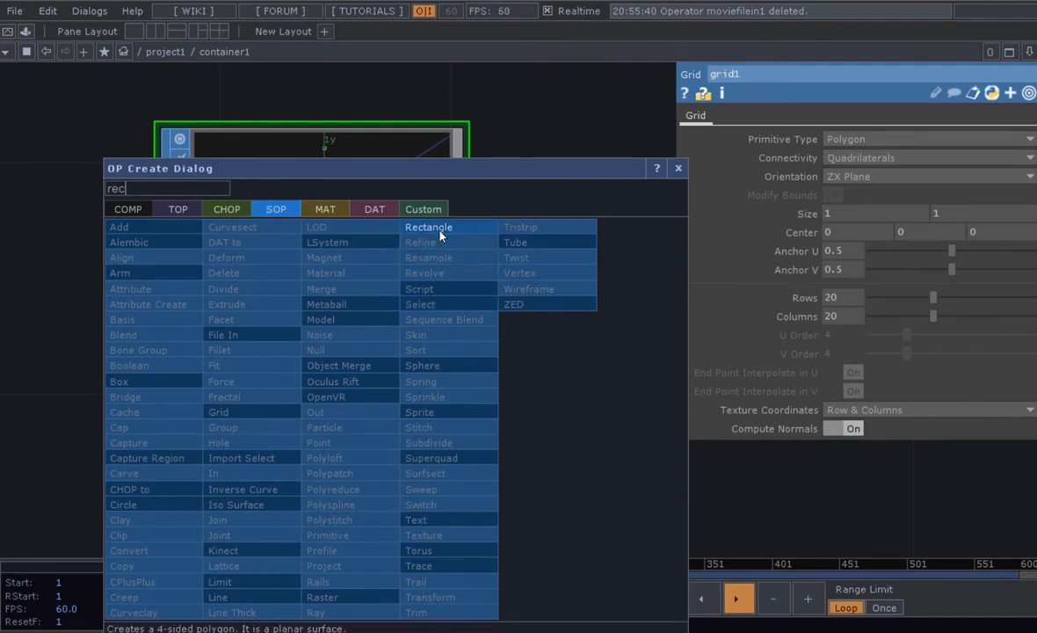
{"action": "left_click", "coordinate": [435, 229]}
{"action": "left_click", "coordinate": [326, 465]}
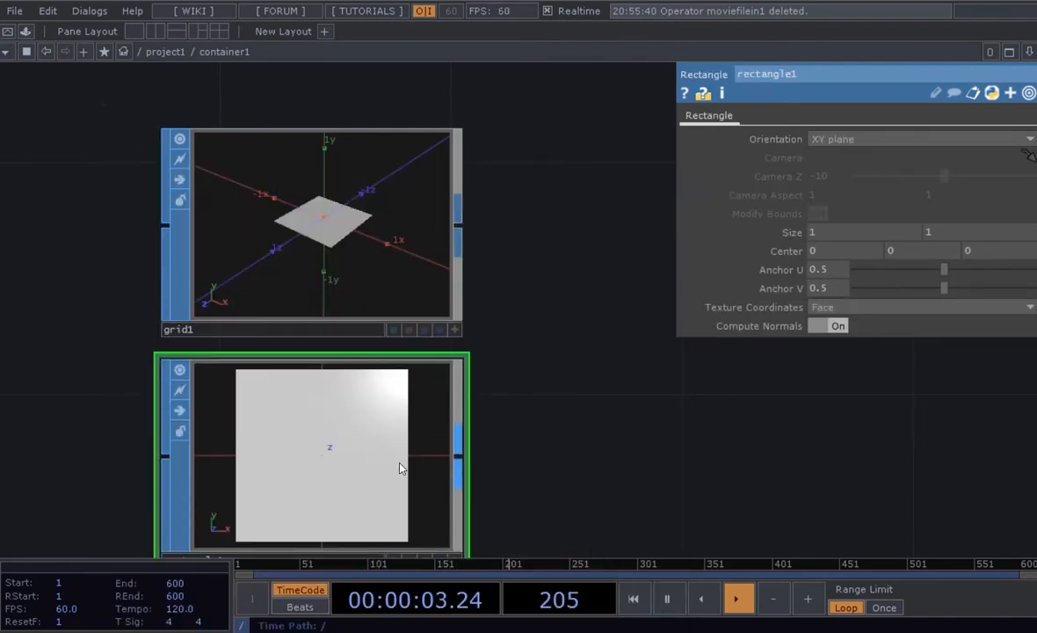
Make the rectangle node's viewer active, orbit it to a tilted perspective showing the axes, and deactivate the viewer.
{"action": "scroll", "coordinate": [513, 488], "scroll_direction": "down", "scroll_amount": 2}
{"action": "left_click_drag", "start_coordinate": [513, 488], "coordinate": [503, 455]}
{"action": "left_click", "coordinate": [459, 501]}
{"action": "left_click_drag", "start_coordinate": [397, 417], "coordinate": [383, 455]}
{"action": "left_click", "coordinate": [458, 500]}
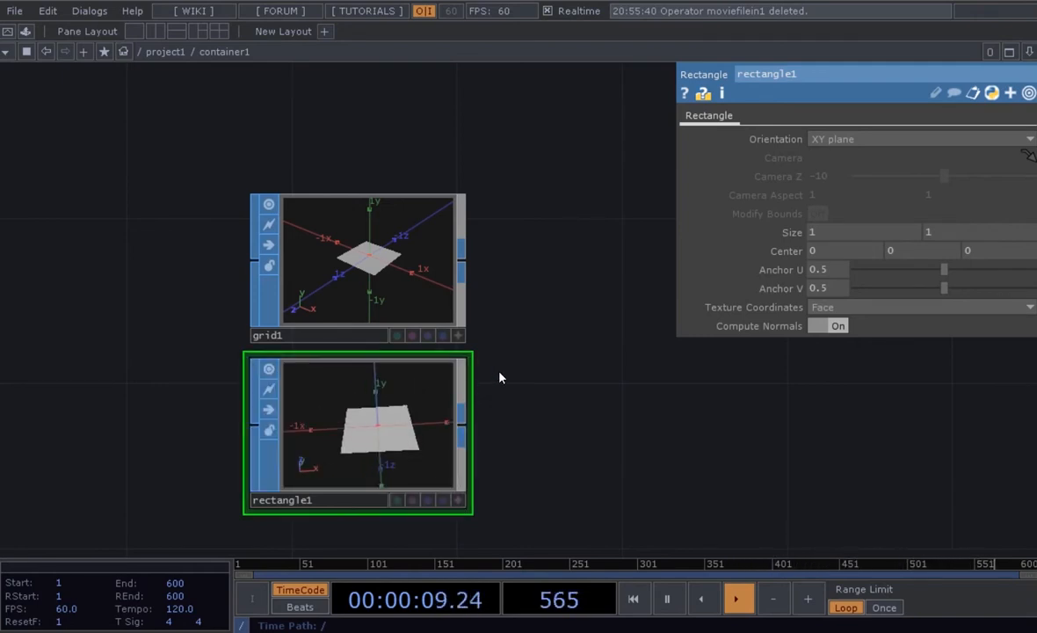
Turn on point markers for all geometry in the grid's viewer through its Display Options.
{"action": "left_click_drag", "start_coordinate": [500, 377], "coordinate": [503, 392]}
{"action": "scroll", "coordinate": [419, 283], "scroll_direction": "up", "scroll_amount": 2}
{"action": "left_click_drag", "start_coordinate": [558, 347], "coordinate": [554, 271]}
{"action": "left_click", "coordinate": [392, 228]}
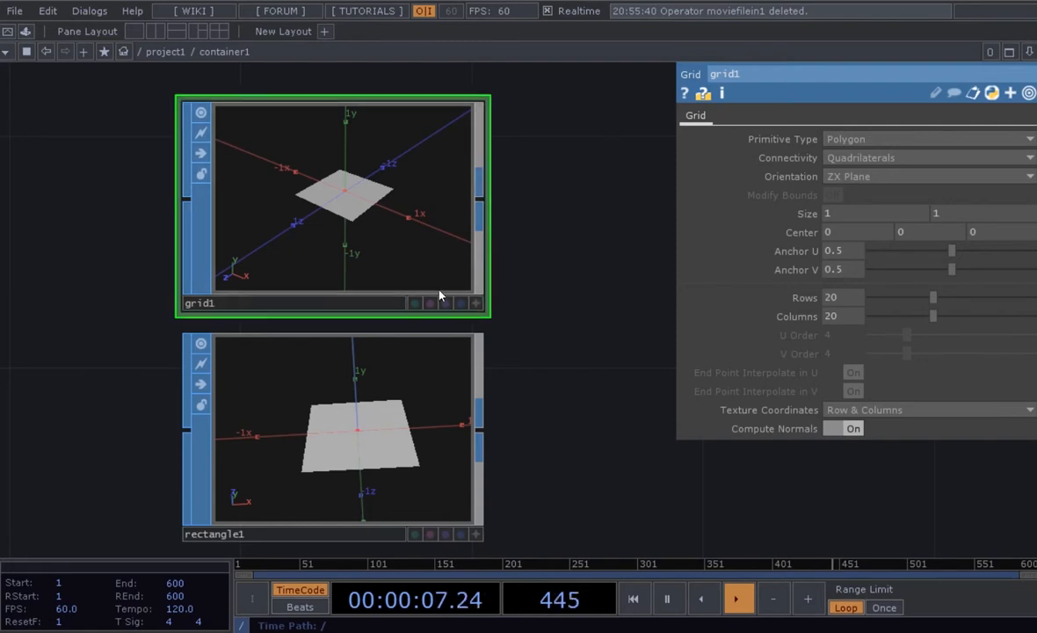
{"action": "scroll", "coordinate": [388, 216], "scroll_direction": "up", "scroll_amount": 6}
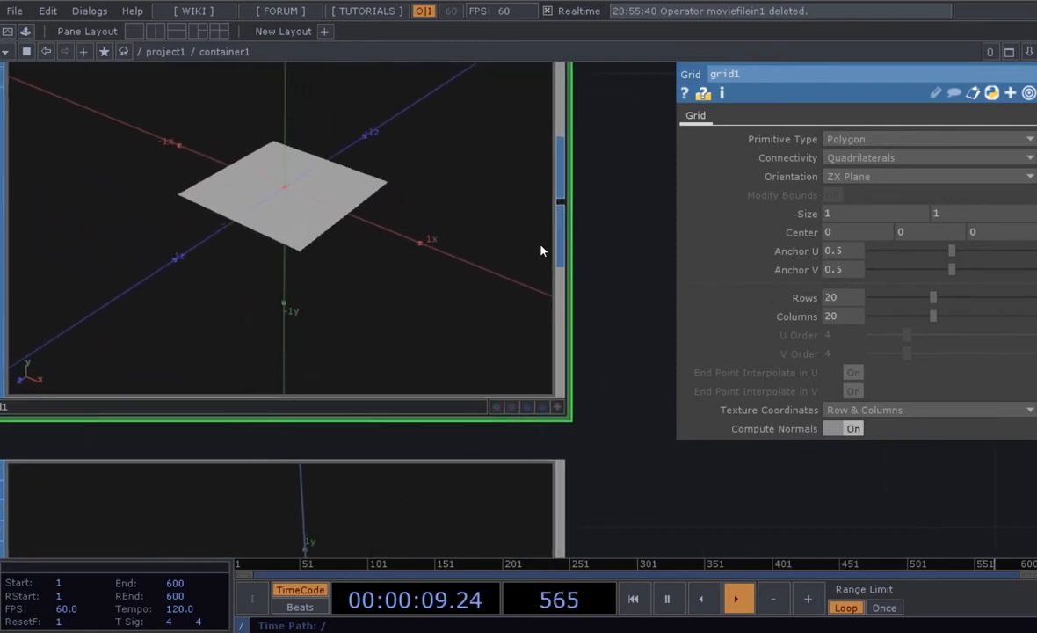
{"action": "scroll", "coordinate": [562, 352], "scroll_direction": "down", "scroll_amount": 3}
{"action": "right_click", "coordinate": [519, 279]}
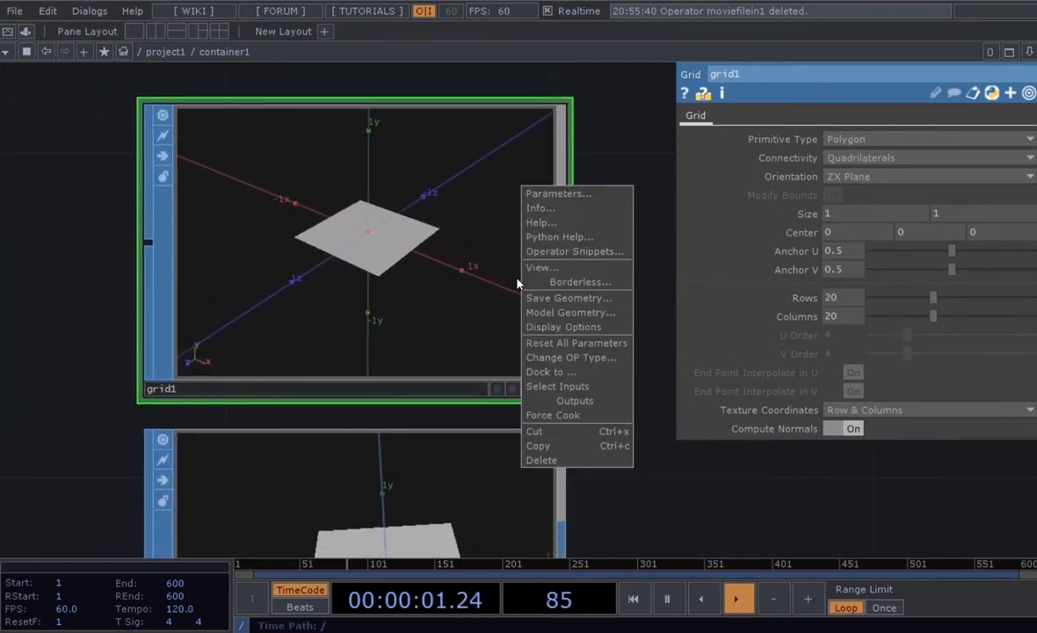
{"action": "left_click", "coordinate": [565, 332]}
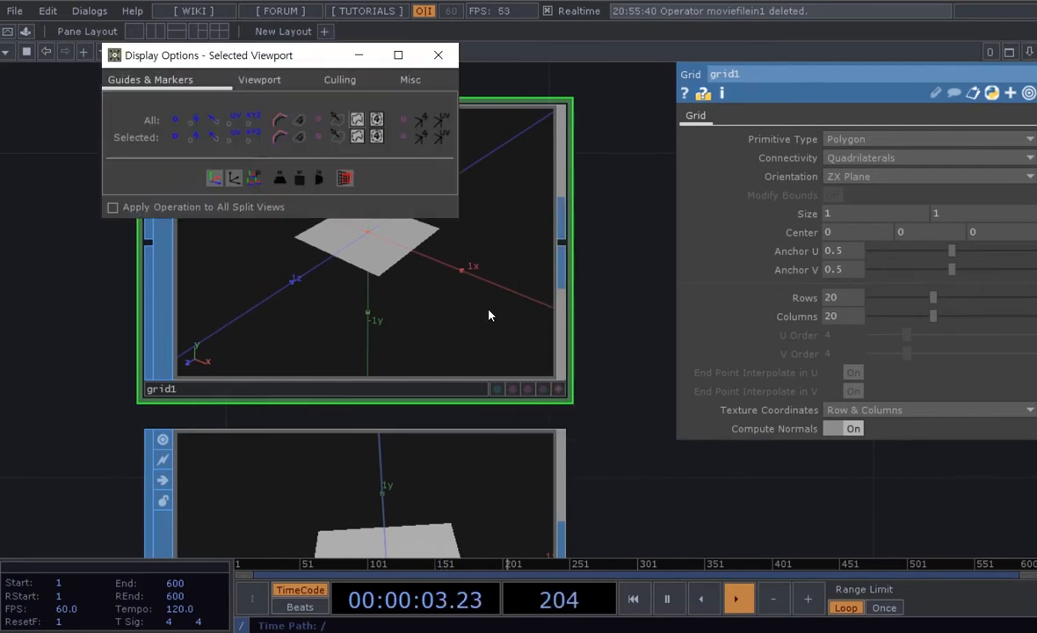
{"action": "left_click_drag", "start_coordinate": [282, 55], "coordinate": [794, 132]}
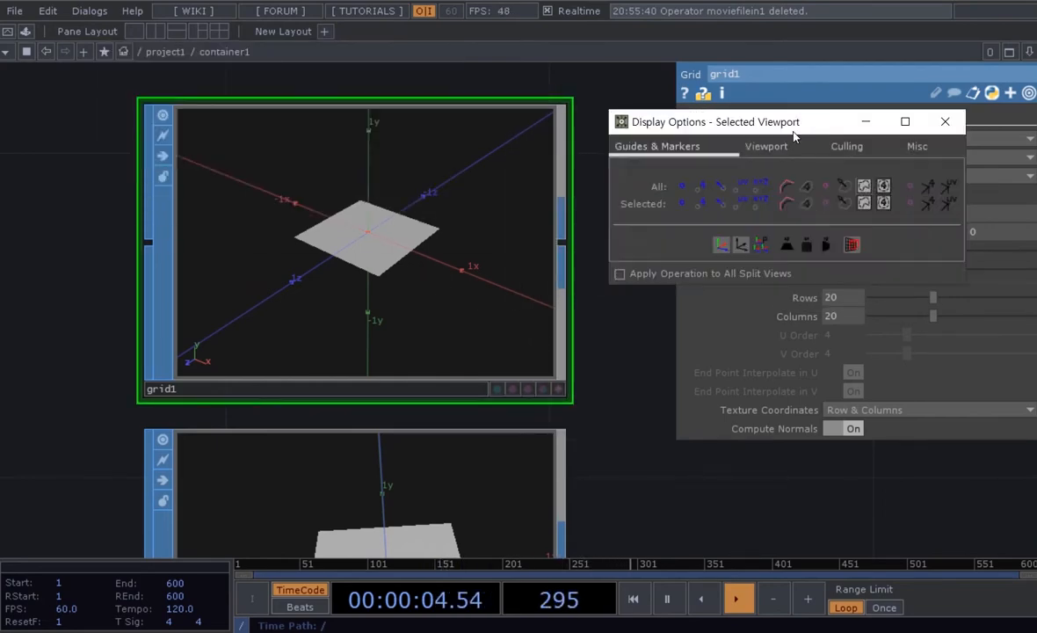
{"action": "left_click", "coordinate": [682, 187]}
Examine the grid's points up close and move the Display Options window clear of the row and column settings.
{"action": "scroll", "coordinate": [434, 234], "scroll_direction": "up", "scroll_amount": 5}
{"action": "scroll", "coordinate": [395, 257], "scroll_direction": "up", "scroll_amount": 2}
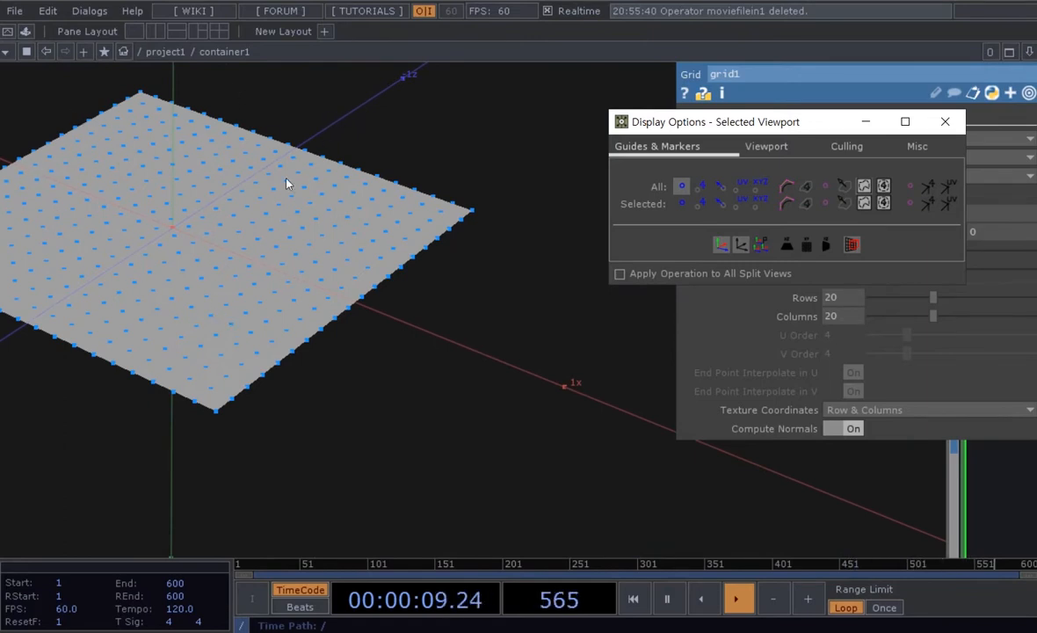
{"action": "scroll", "coordinate": [289, 220], "scroll_direction": "down", "scroll_amount": 5}
{"action": "left_click_drag", "start_coordinate": [737, 121], "coordinate": [772, 387]}
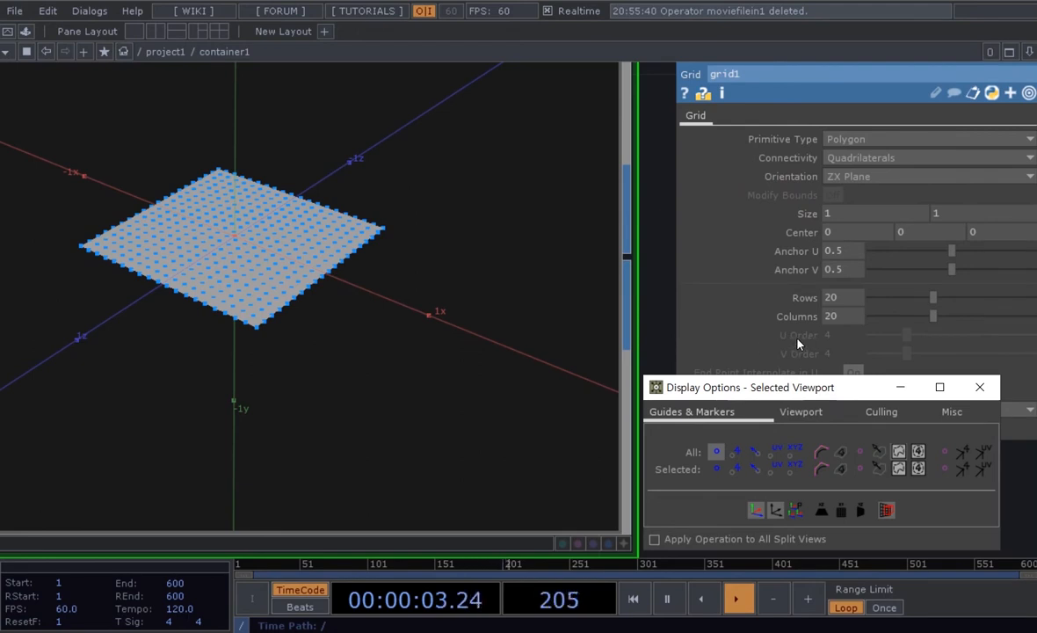
{"action": "scroll", "coordinate": [463, 290], "scroll_direction": "down", "scroll_amount": 4}
{"action": "scroll", "coordinate": [638, 276], "scroll_direction": "down", "scroll_amount": 2}
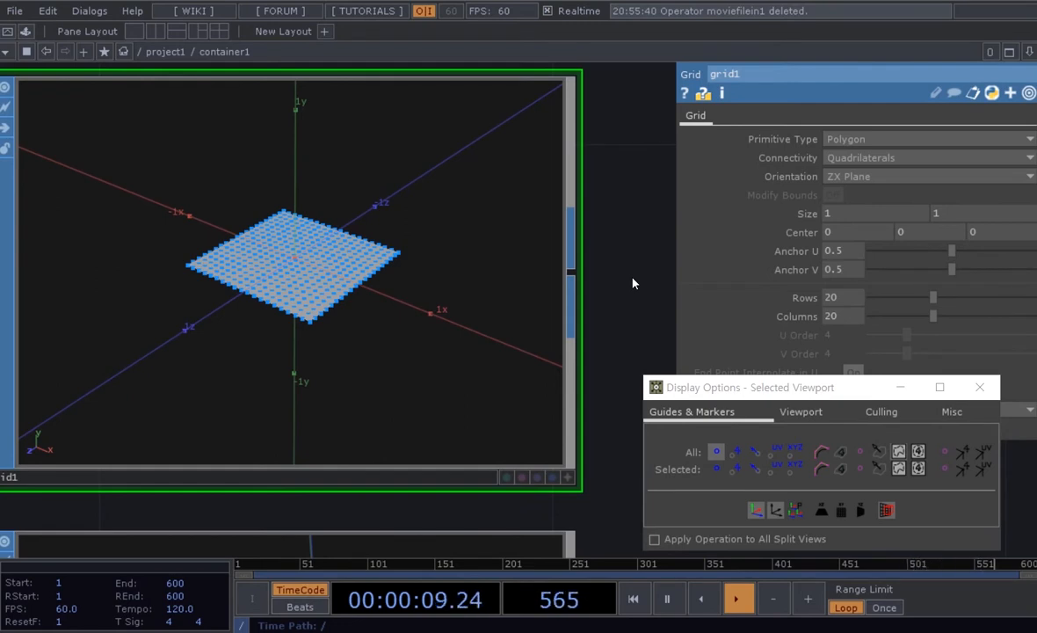
Turn on point markers for all geometry in the rectangle's viewer through its Display Options.
{"action": "left_click_drag", "start_coordinate": [628, 283], "coordinate": [625, 266]}
{"action": "scroll", "coordinate": [342, 253], "scroll_direction": "up", "scroll_amount": 3}
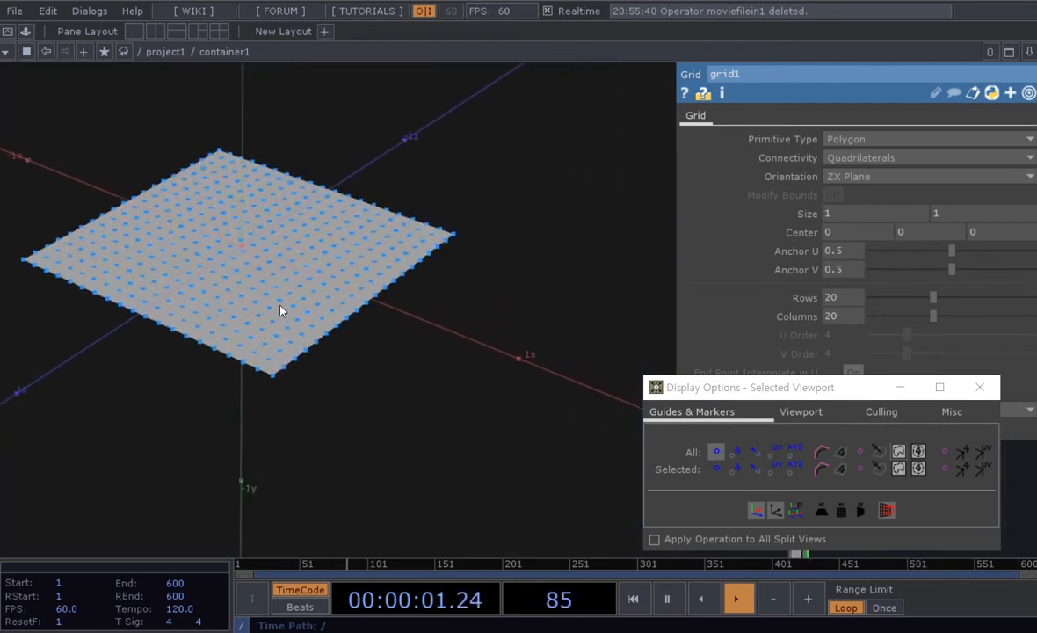
{"action": "scroll", "coordinate": [231, 267], "scroll_direction": "down", "scroll_amount": 2}
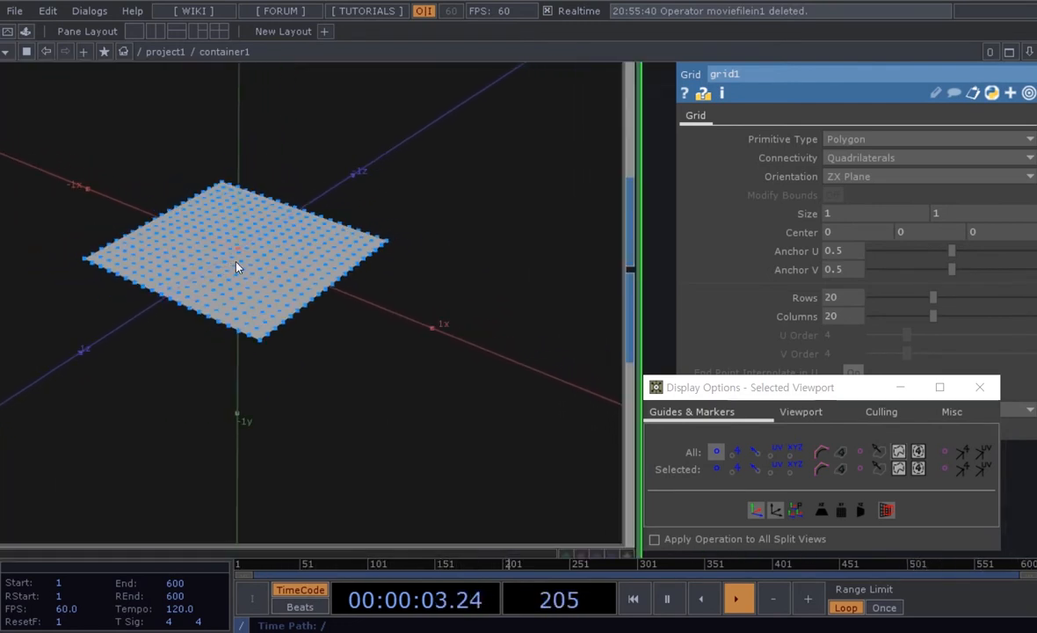
{"action": "scroll", "coordinate": [245, 263], "scroll_direction": "down", "scroll_amount": 5}
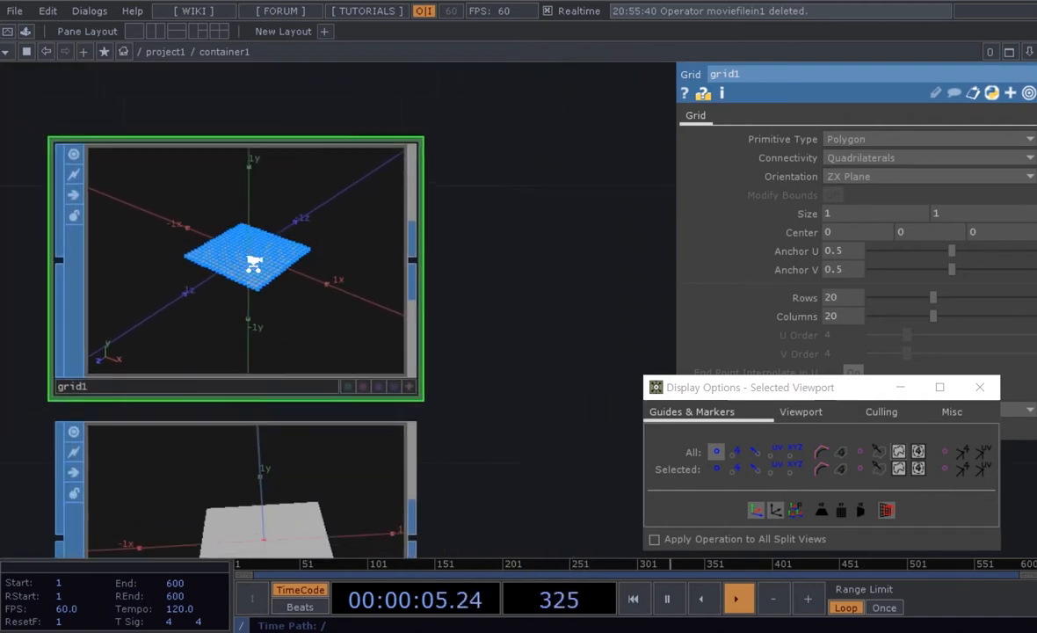
{"action": "left_click_drag", "start_coordinate": [529, 323], "coordinate": [590, 252]}
{"action": "scroll", "coordinate": [494, 406], "scroll_direction": "up", "scroll_amount": 2}
{"action": "left_click_drag", "start_coordinate": [495, 407], "coordinate": [580, 326]}
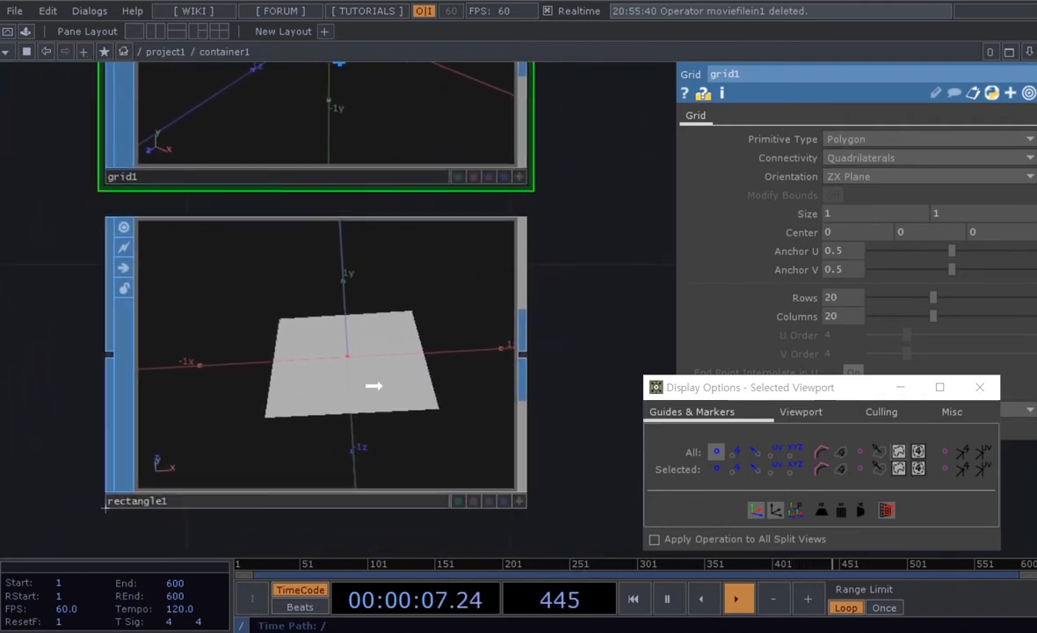
{"action": "left_click", "coordinate": [415, 400]}
{"action": "right_click", "coordinate": [445, 394]}
{"action": "left_click", "coordinate": [479, 418]}
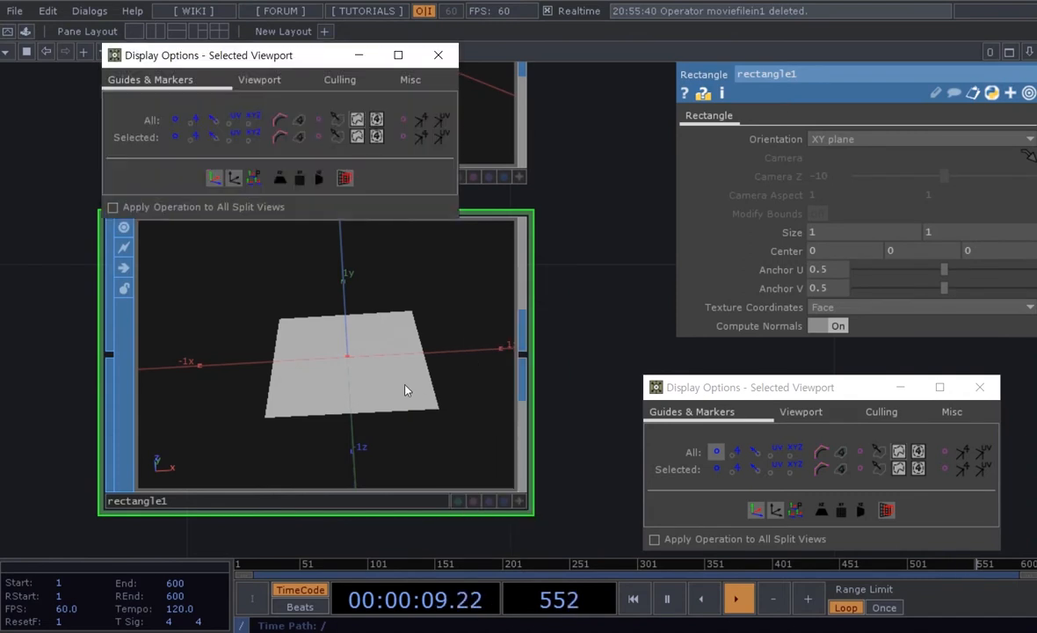
{"action": "left_click_drag", "start_coordinate": [293, 64], "coordinate": [743, 83]}
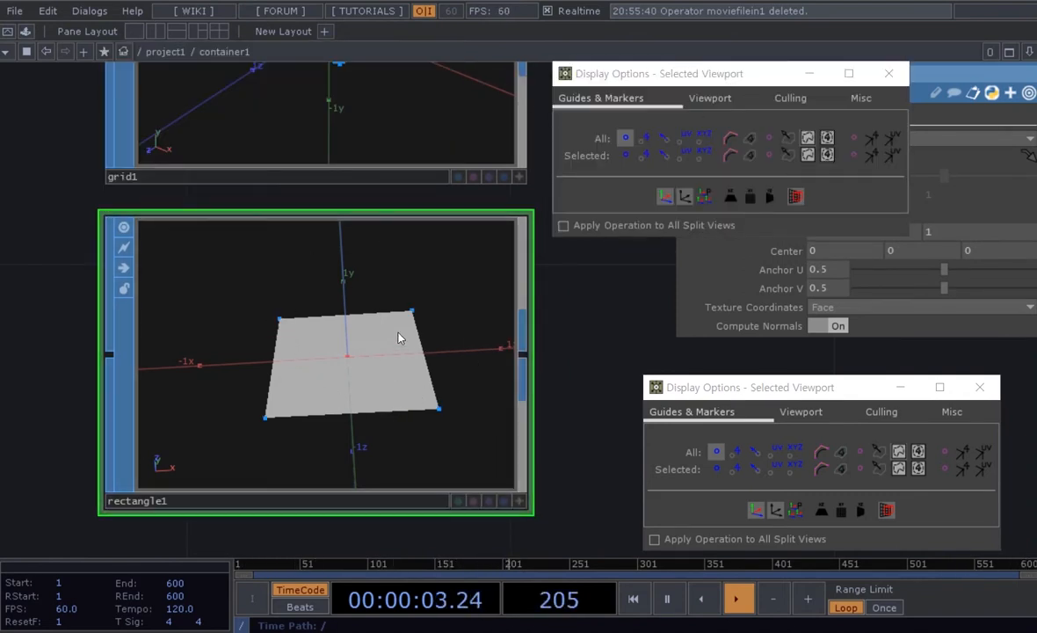
Compare the point markers of the grid and the rectangle, and close the grid viewer's Display Options window.
{"action": "scroll", "coordinate": [347, 356], "scroll_direction": "down", "scroll_amount": 2}
{"action": "scroll", "coordinate": [343, 396], "scroll_direction": "up", "scroll_amount": 1}
{"action": "scroll", "coordinate": [343, 370], "scroll_direction": "down", "scroll_amount": 1}
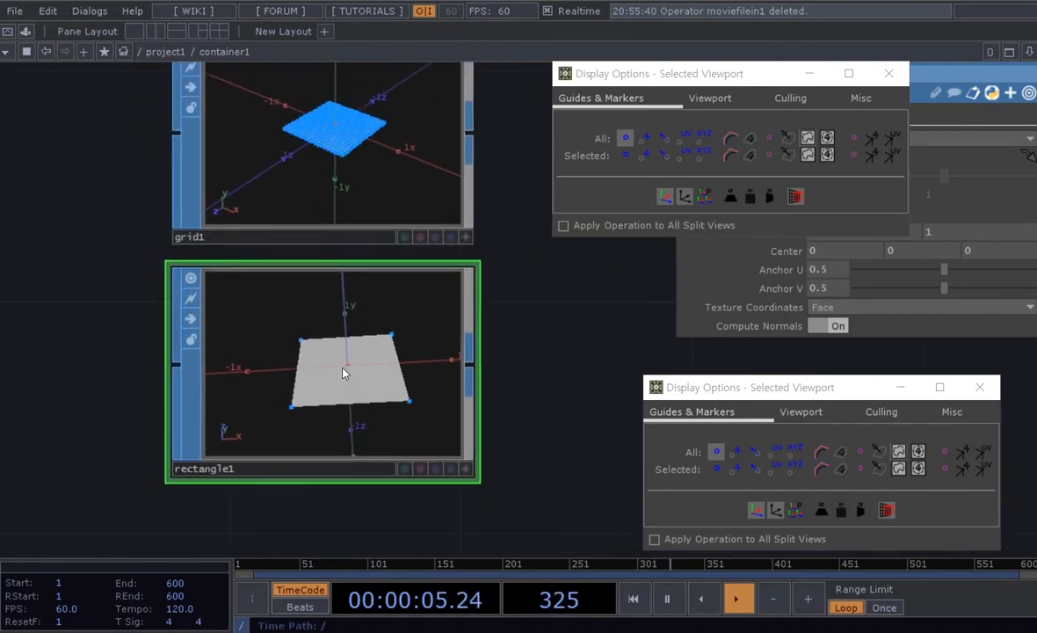
{"action": "scroll", "coordinate": [343, 356], "scroll_direction": "down", "scroll_amount": 2}
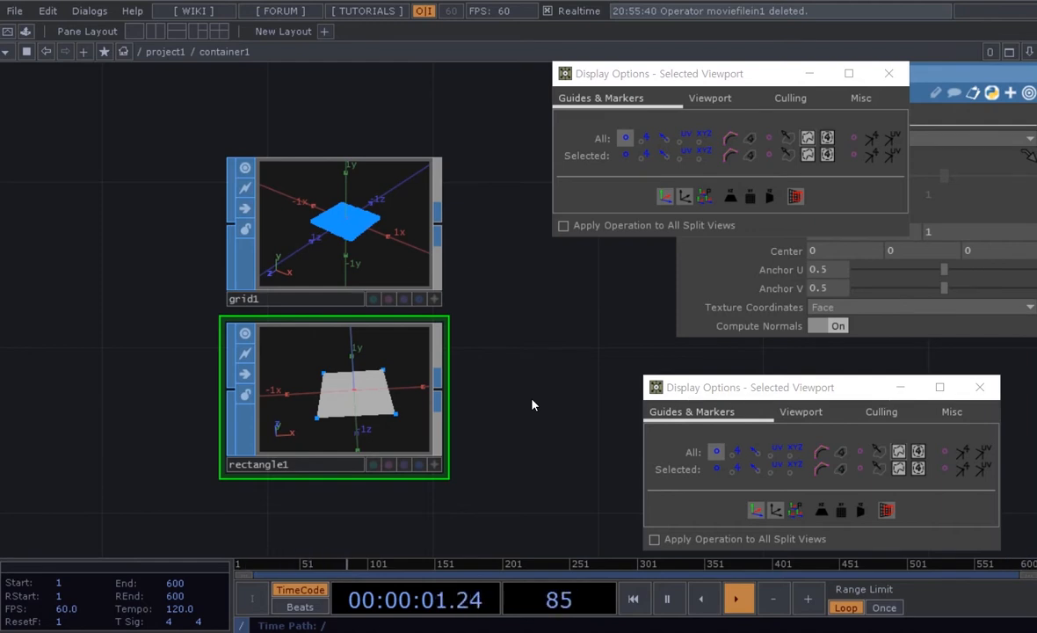
{"action": "left_click_drag", "start_coordinate": [752, 394], "coordinate": [664, 293]}
{"action": "left_click", "coordinate": [892, 285]}
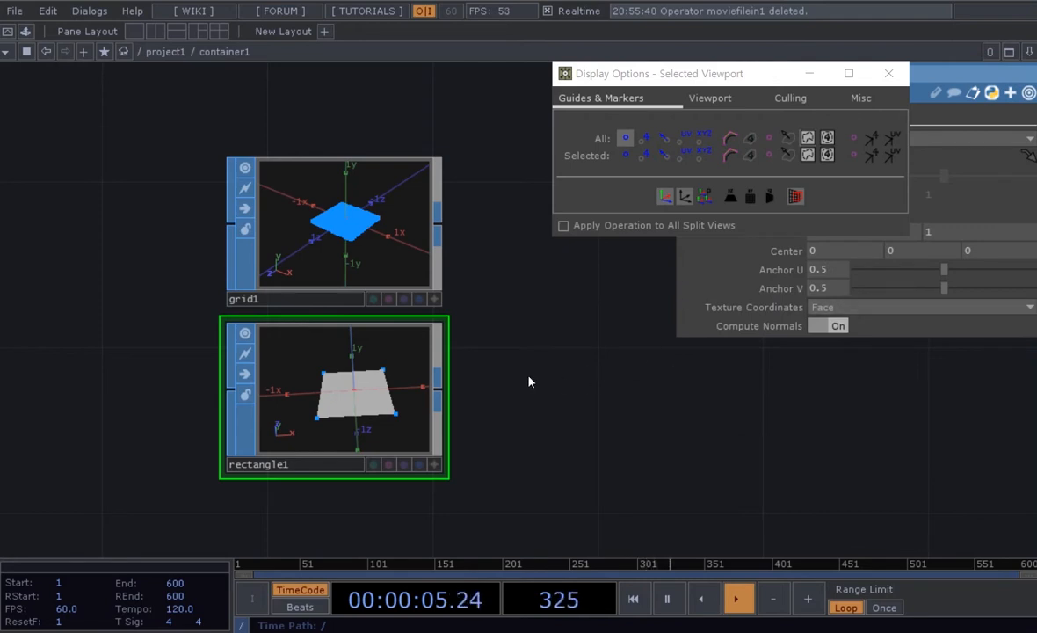
Delete the rectangle node and select the grid node.
{"action": "scroll", "coordinate": [441, 414], "scroll_direction": "up", "scroll_amount": 3}
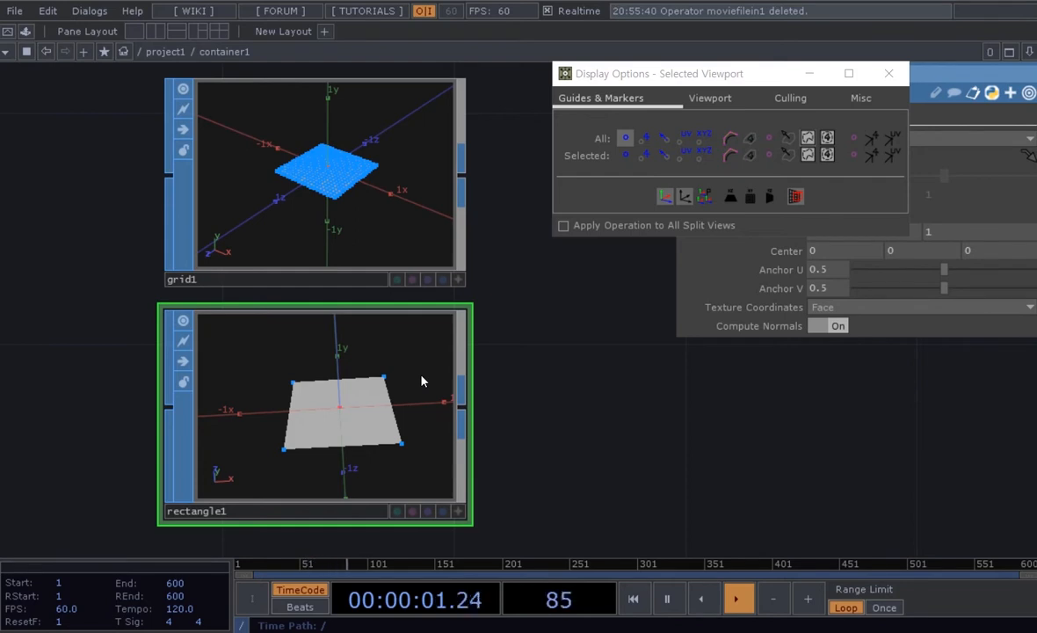
{"action": "key", "text": "Delete"}
{"action": "key", "text": "h"}
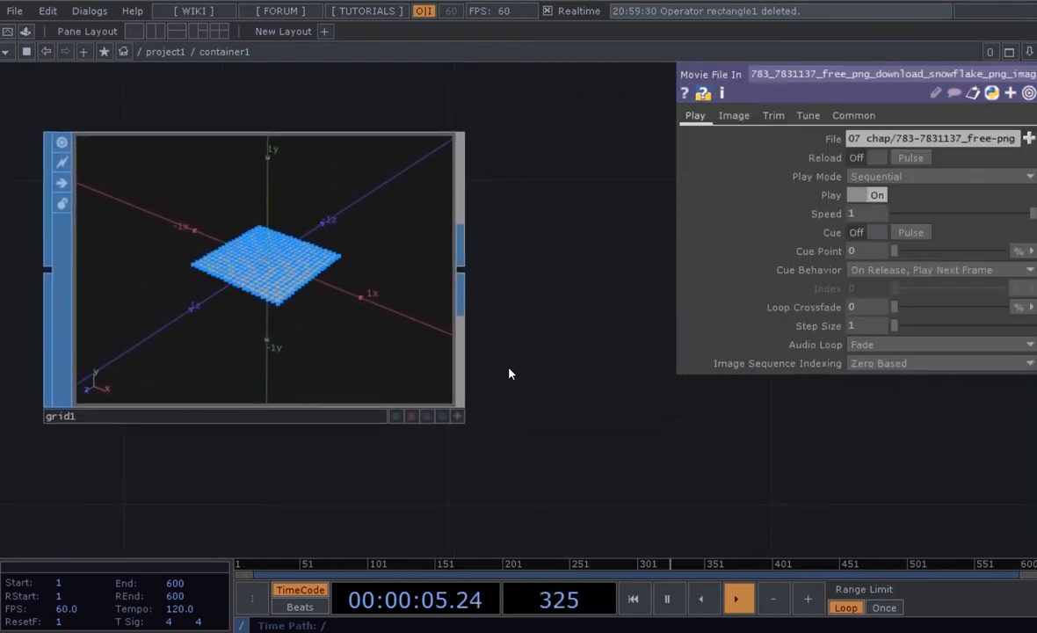
{"action": "scroll", "coordinate": [534, 384], "scroll_direction": "down", "scroll_amount": 3}
{"action": "left_click_drag", "start_coordinate": [525, 385], "coordinate": [380, 360]}
{"action": "scroll", "coordinate": [400, 400], "scroll_direction": "down", "scroll_amount": 2}
{"action": "left_click", "coordinate": [356, 344]}
{"action": "left_click", "coordinate": [378, 384]}
{"action": "left_click", "coordinate": [350, 380]}
{"action": "left_click_drag", "start_coordinate": [310, 296], "coordinate": [373, 317]}
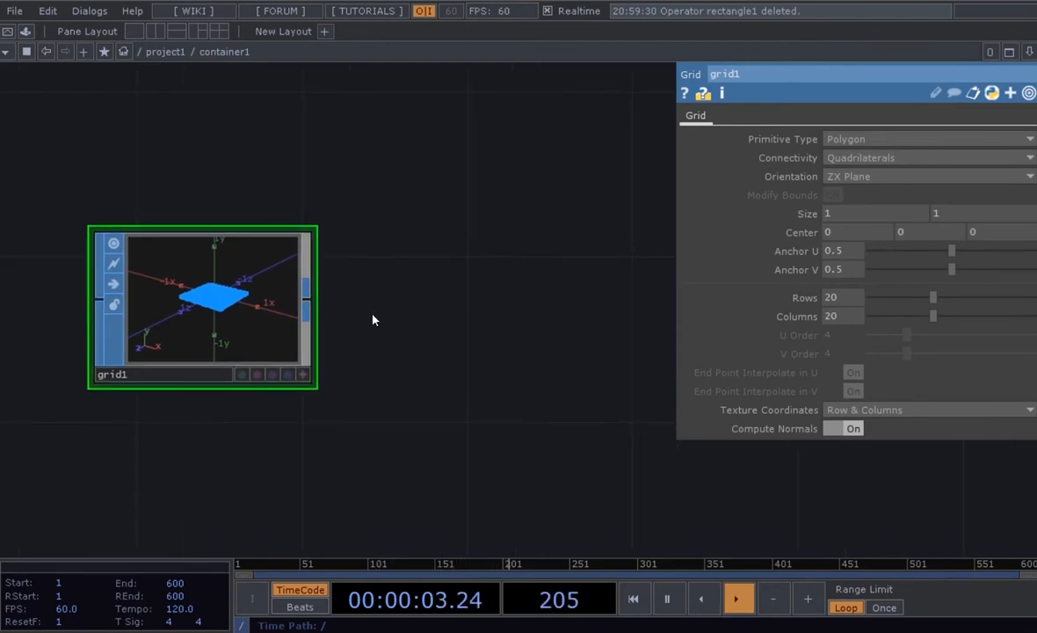
{"action": "left_click_drag", "start_coordinate": [425, 342], "coordinate": [414, 340]}
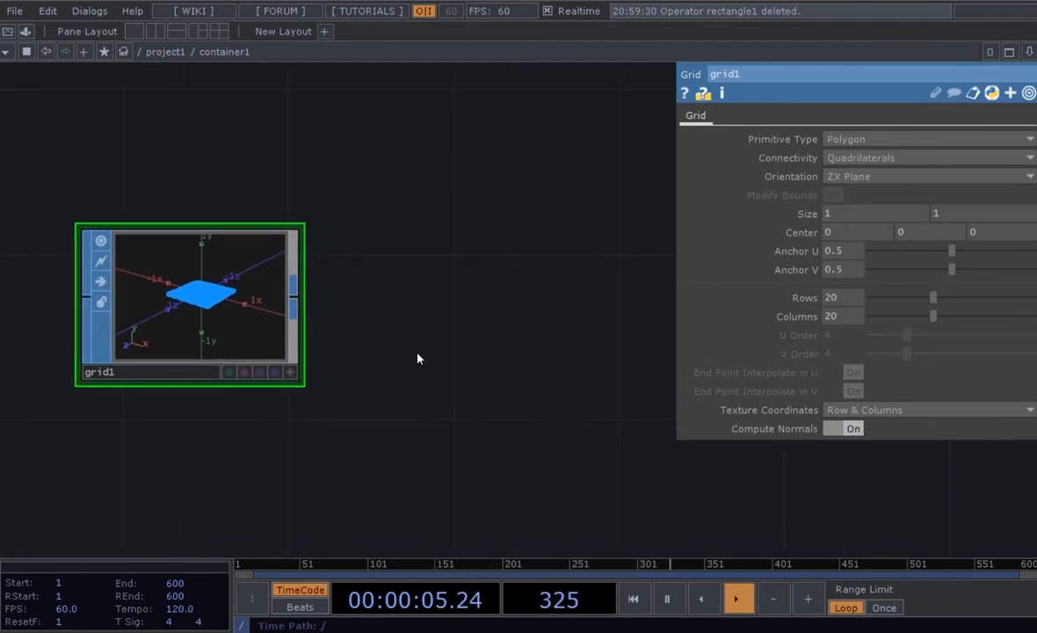
Add a Transform SOP beside the grid node and connect the grid's output to its input.
{"action": "key", "text": "Tab"}
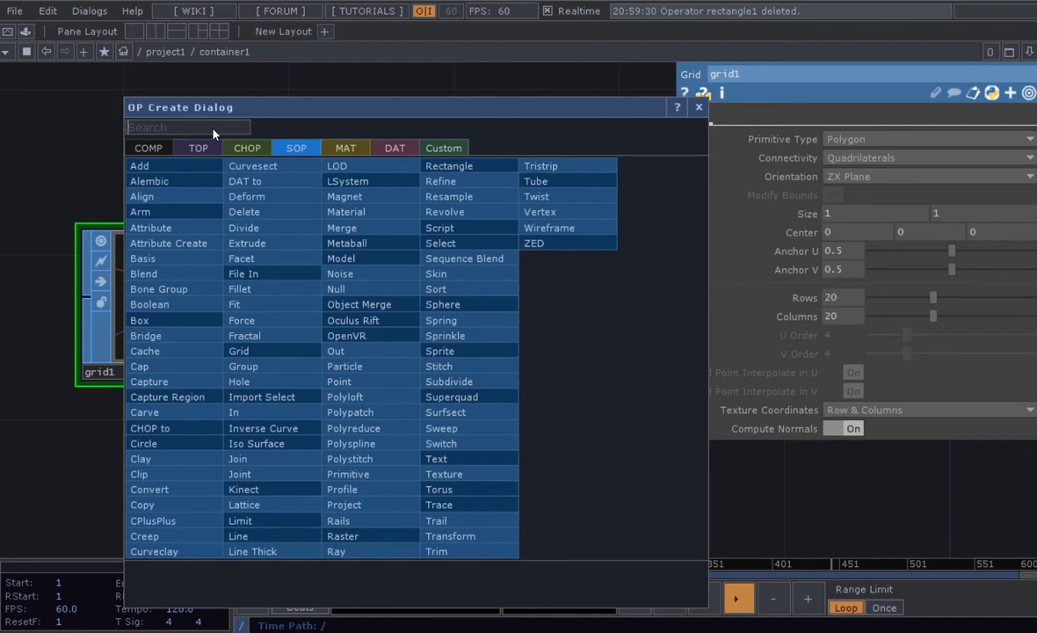
{"action": "type", "text": "tra"}
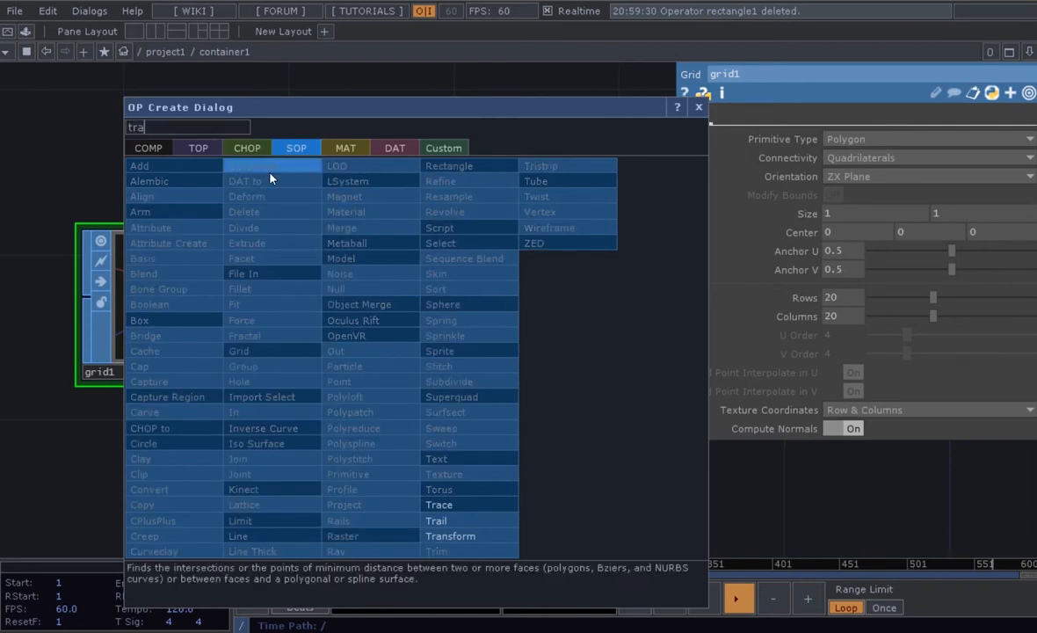
{"action": "left_click", "coordinate": [451, 535]}
{"action": "left_click", "coordinate": [479, 310]}
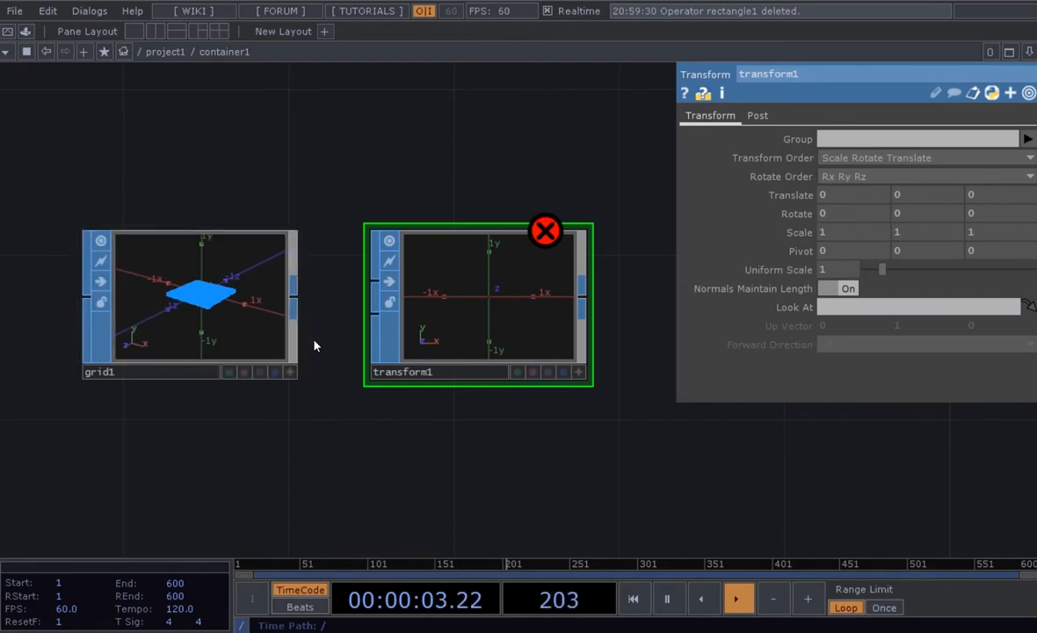
{"action": "left_click_drag", "start_coordinate": [299, 305], "coordinate": [374, 281]}
{"action": "scroll", "coordinate": [420, 431], "scroll_direction": "down", "scroll_amount": 2}
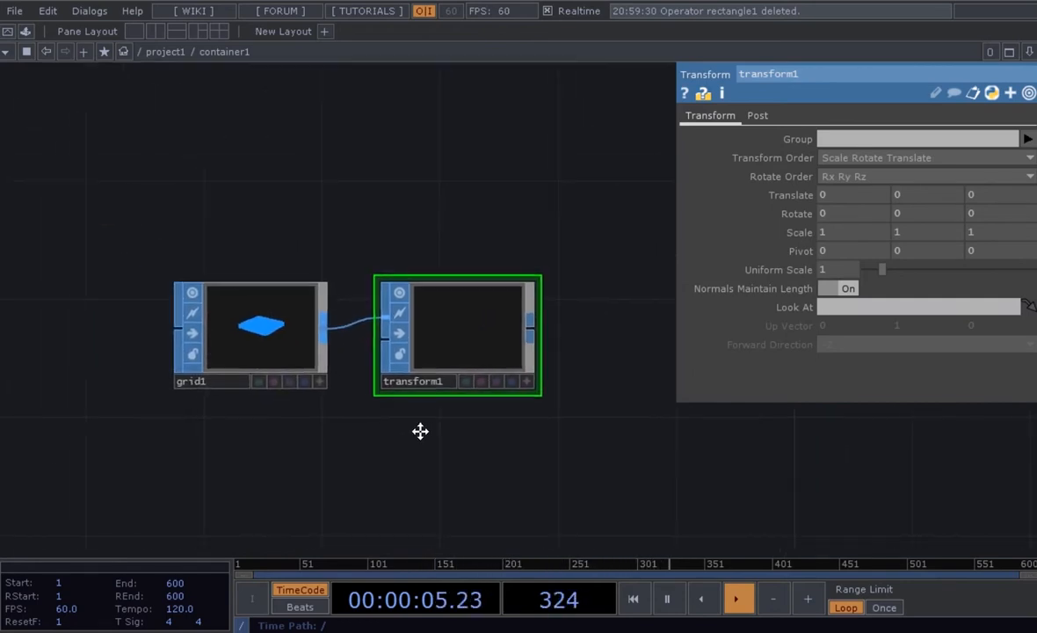
{"action": "scroll", "coordinate": [428, 414], "scroll_direction": "up", "scroll_amount": 2}
{"action": "scroll", "coordinate": [458, 440], "scroll_direction": "up", "scroll_amount": 1}
{"action": "scroll", "coordinate": [463, 447], "scroll_direction": "down", "scroll_amount": 3}
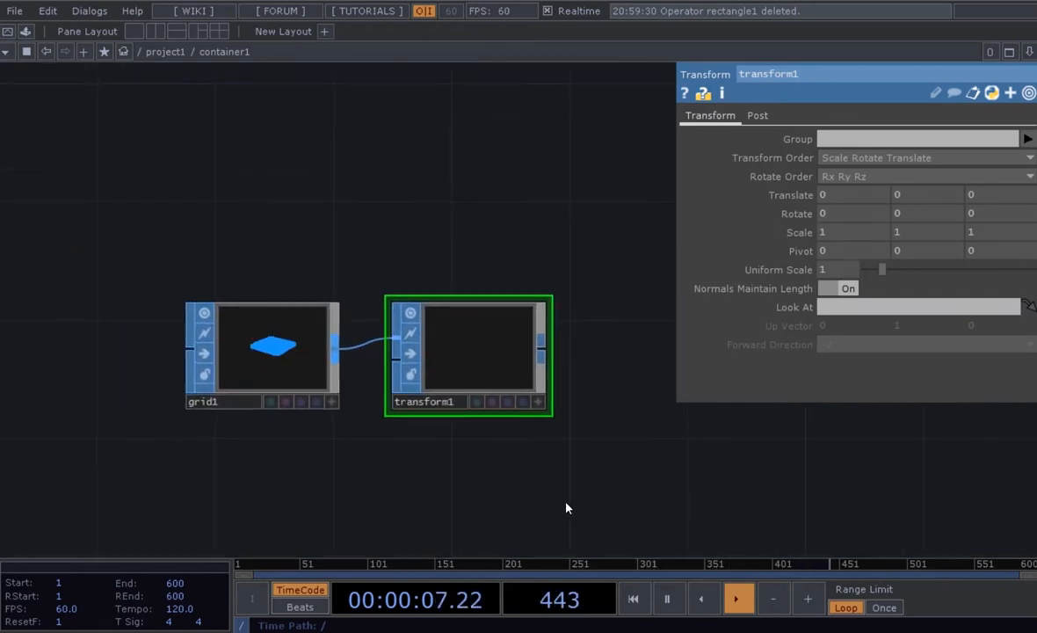
Add a Geometry COMP to the right of the transform node.
{"action": "left_click_drag", "start_coordinate": [560, 475], "coordinate": [518, 415]}
{"action": "scroll", "coordinate": [524, 438], "scroll_direction": "down", "scroll_amount": 3}
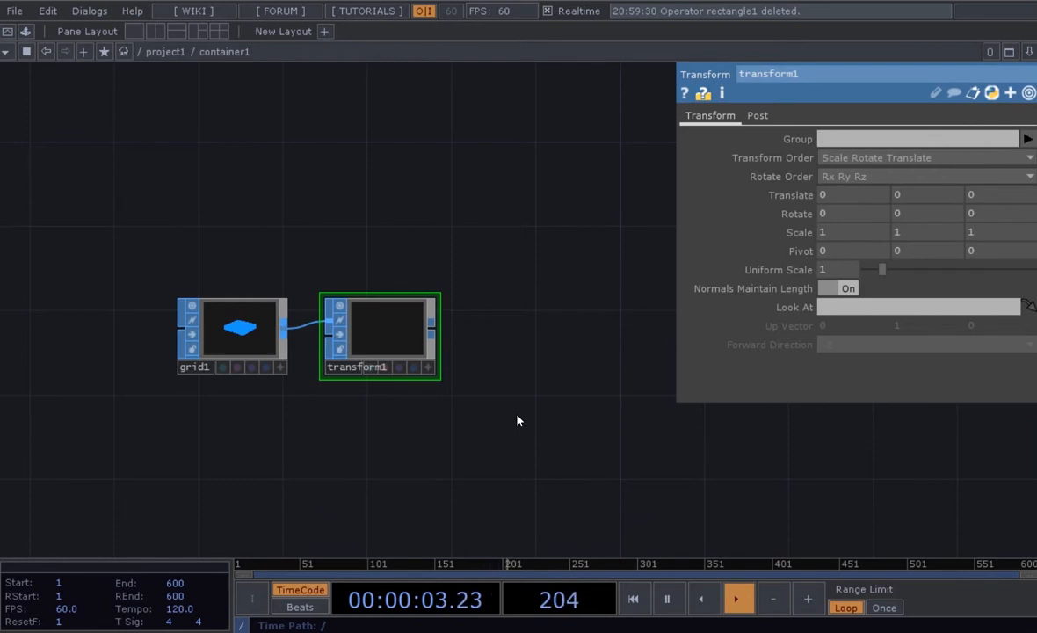
{"action": "left_click_drag", "start_coordinate": [517, 420], "coordinate": [473, 411]}
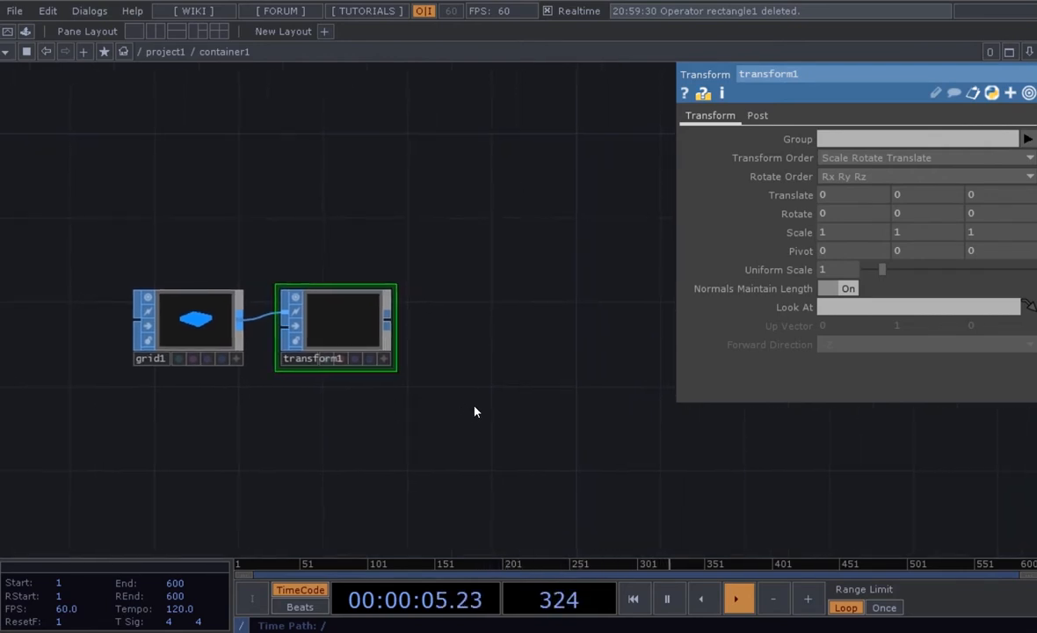
{"action": "key", "text": "Tab"}
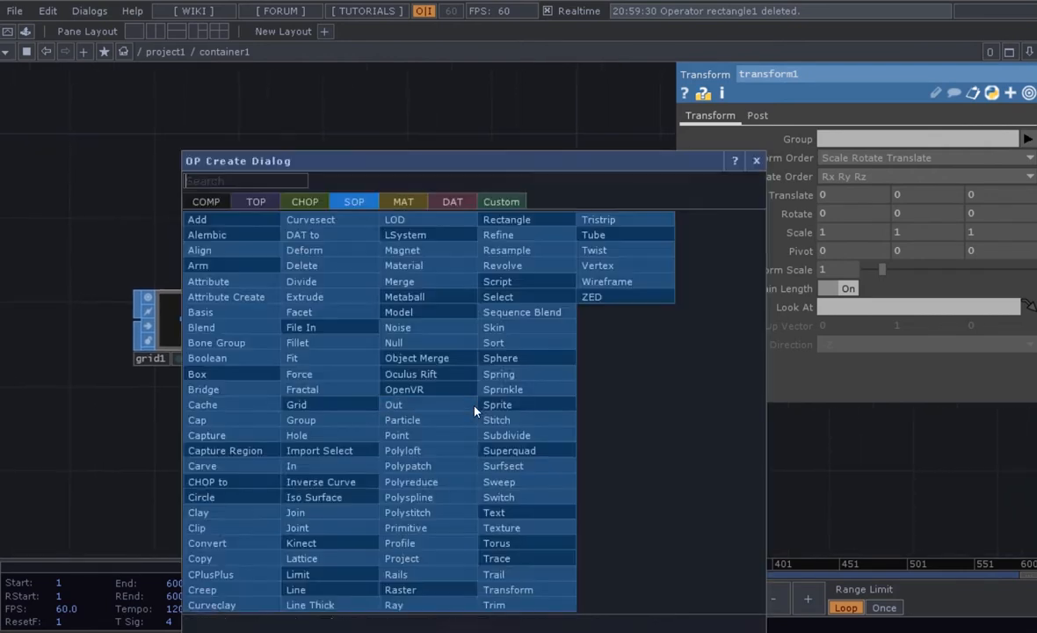
{"action": "left_click", "coordinate": [206, 201]}
{"action": "type", "text": "geo"}
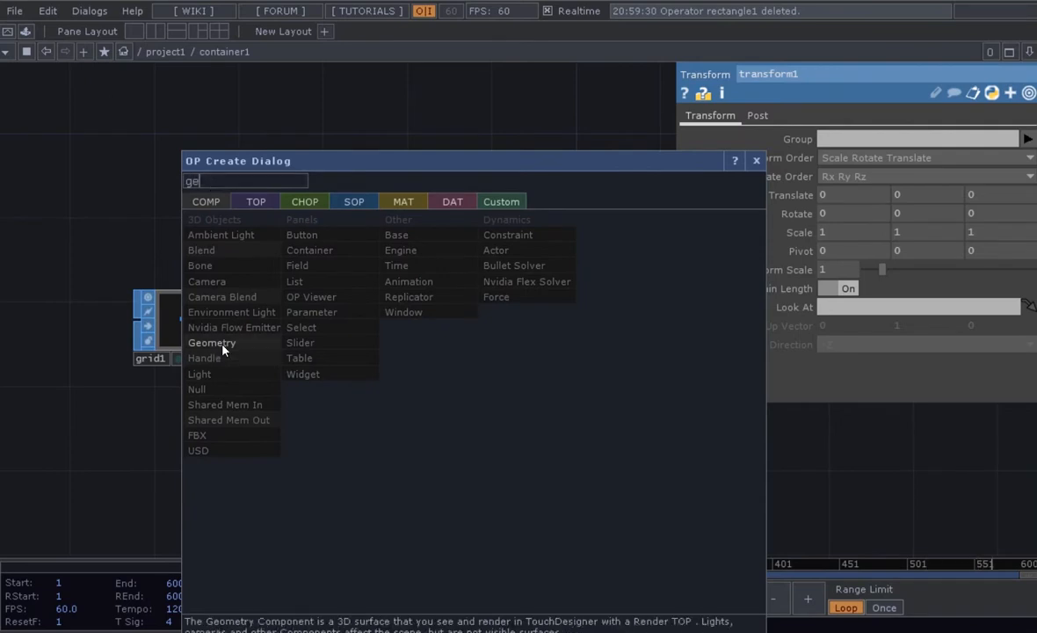
{"action": "left_click", "coordinate": [211, 343]}
{"action": "left_click", "coordinate": [555, 340]}
Add a Camera COMP above and to the right of the geometry node.
{"action": "left_click_drag", "start_coordinate": [496, 457], "coordinate": [276, 483]}
{"action": "scroll", "coordinate": [382, 438], "scroll_direction": "down", "scroll_amount": 3}
{"action": "left_click_drag", "start_coordinate": [412, 447], "coordinate": [412, 454]}
{"action": "mouse_move", "coordinate": [484, 294]}
{"action": "left_mouse_down"}
{"action": "mouse_move", "coordinate": [479, 285]}
{"action": "mouse_move", "coordinate": [474, 296]}
{"action": "left_mouse_up"}
{"action": "left_click_drag", "start_coordinate": [402, 297], "coordinate": [426, 303]}
{"action": "key", "text": "Tab"}
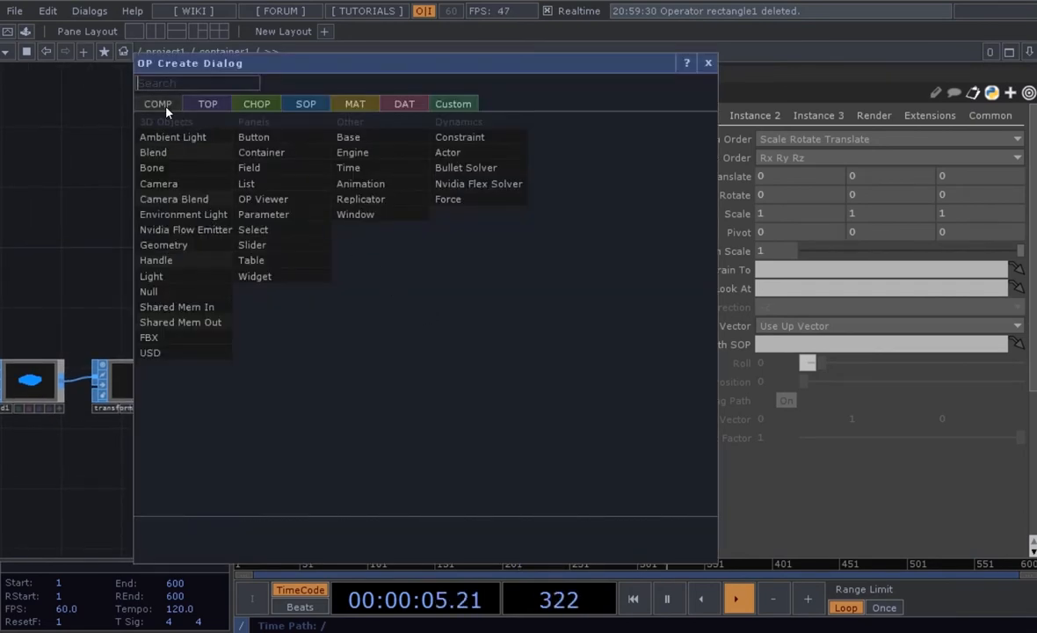
{"action": "type", "text": "ca"}
{"action": "left_click", "coordinate": [167, 186]}
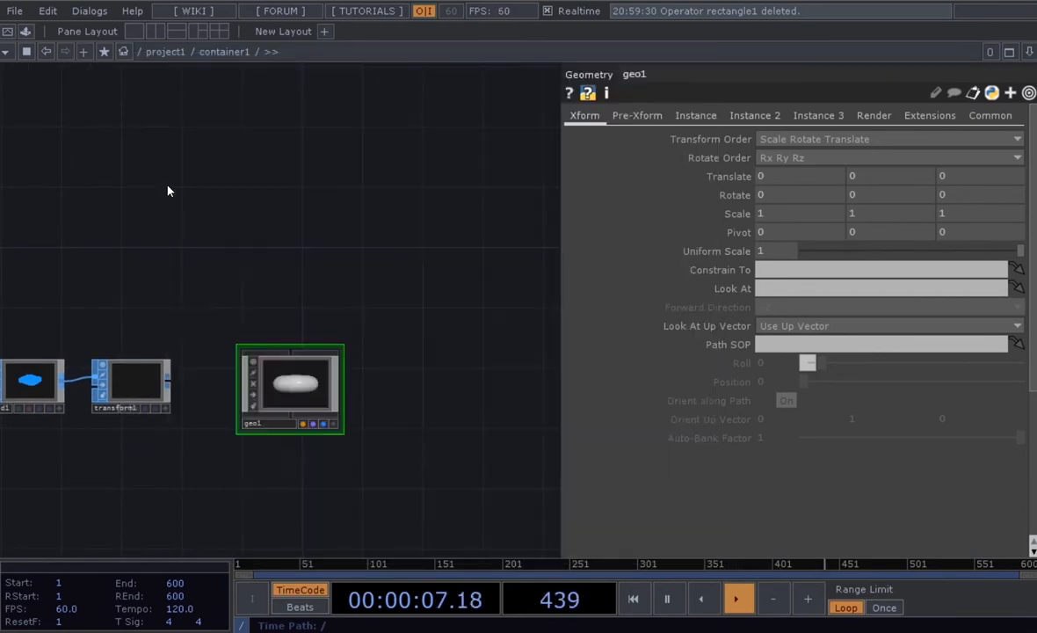
{"action": "left_click", "coordinate": [410, 255]}
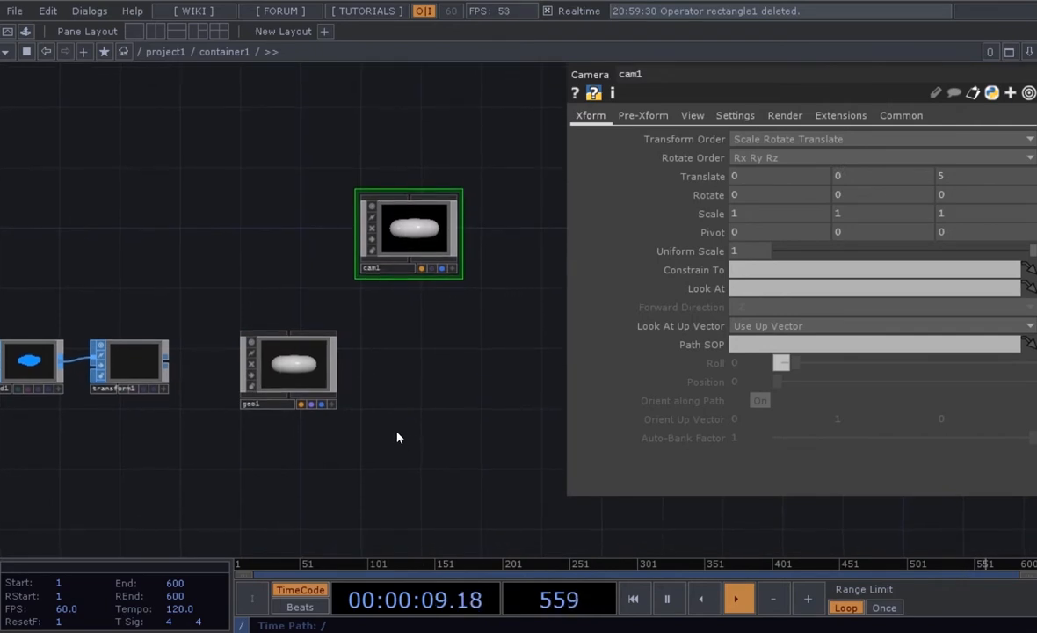
Add a Light COMP below the camera node, lower than the geometry node.
{"action": "key", "text": "Tab"}
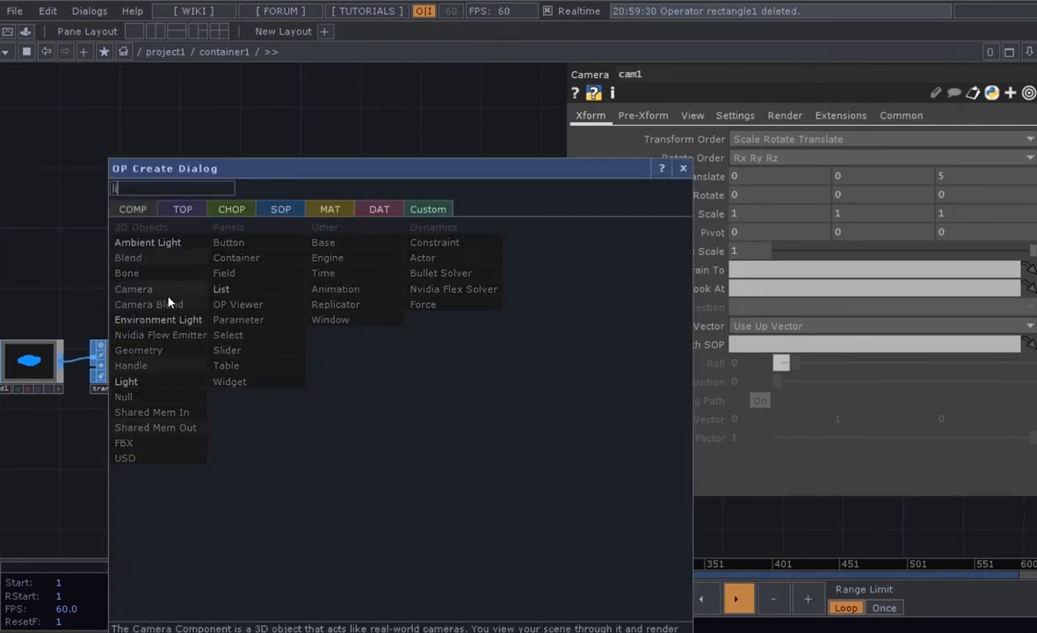
{"action": "left_click", "coordinate": [141, 381]}
{"action": "left_click", "coordinate": [423, 494]}
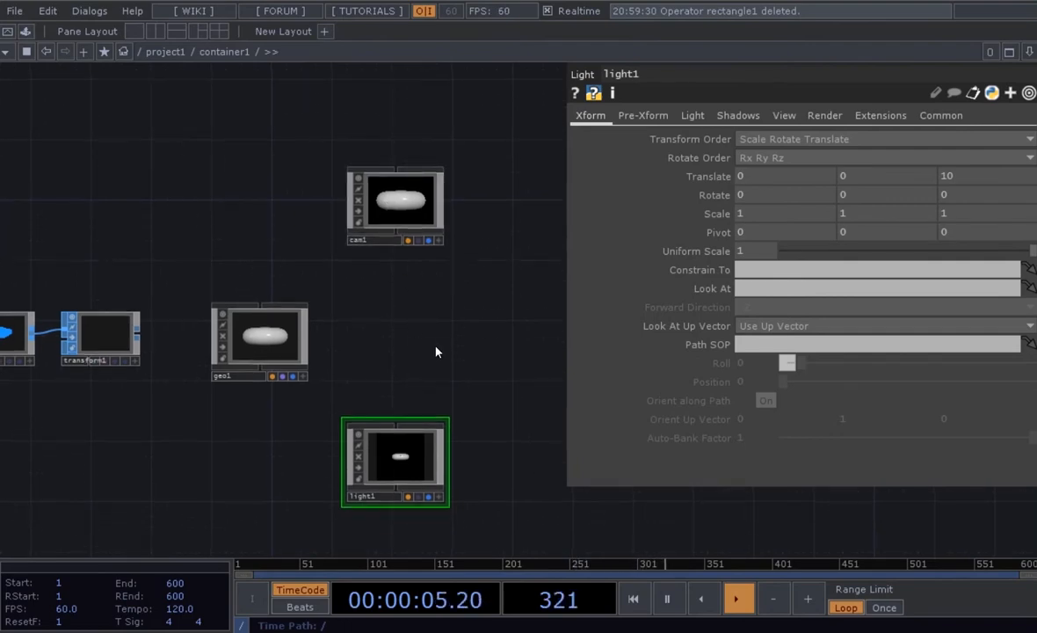
Add a Render TOP to the right of the geometry, camera and light nodes.
{"action": "key", "text": "Tab"}
{"action": "left_click", "coordinate": [218, 140]}
{"action": "type", "text": "re"}
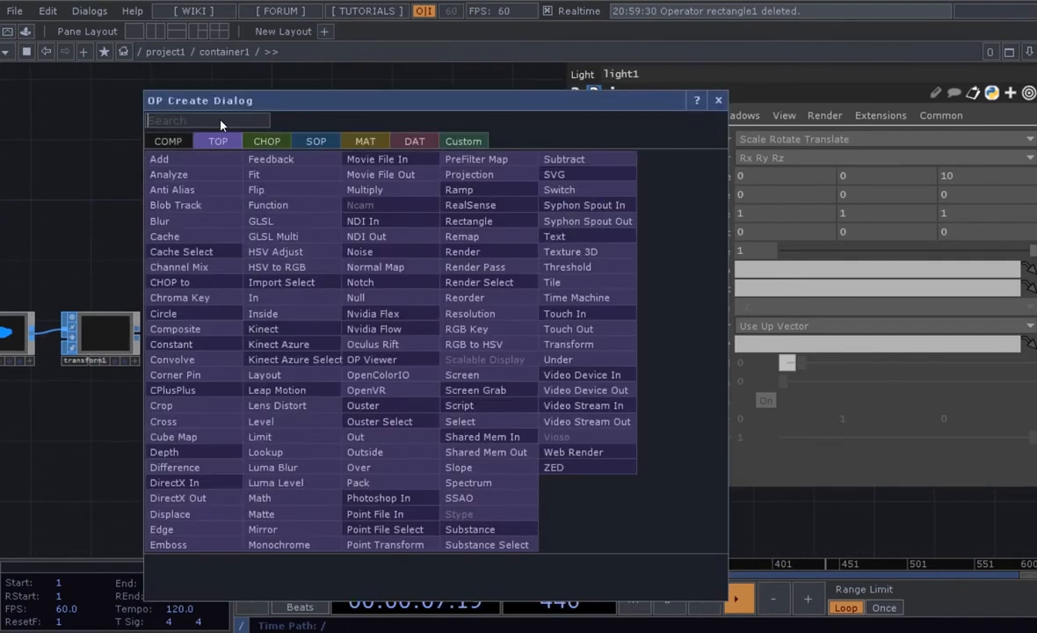
{"action": "type", "text": "nder"}
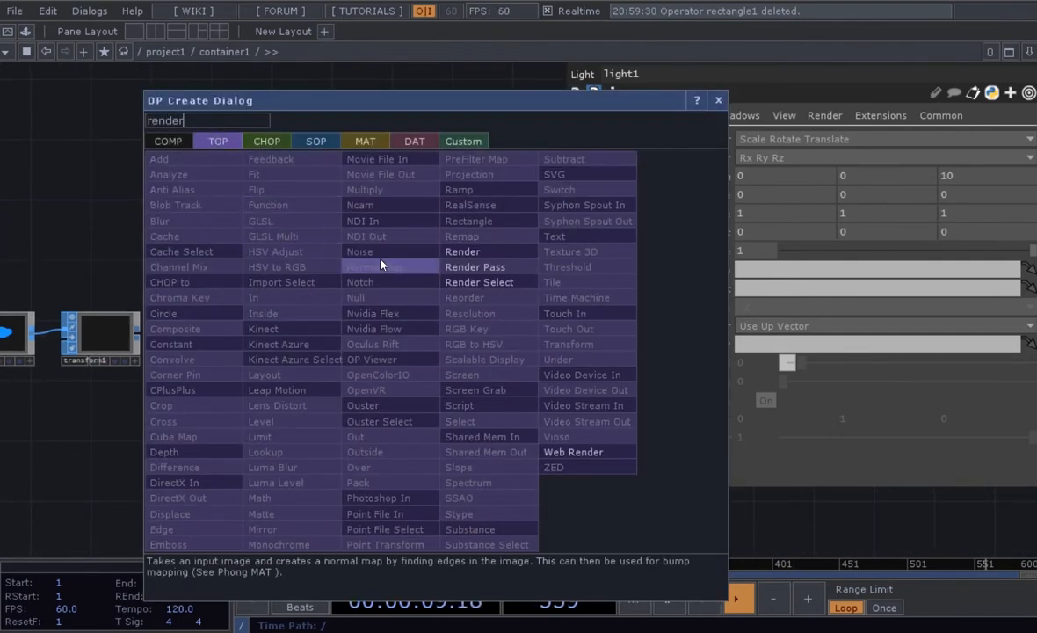
{"action": "left_click", "coordinate": [449, 251]}
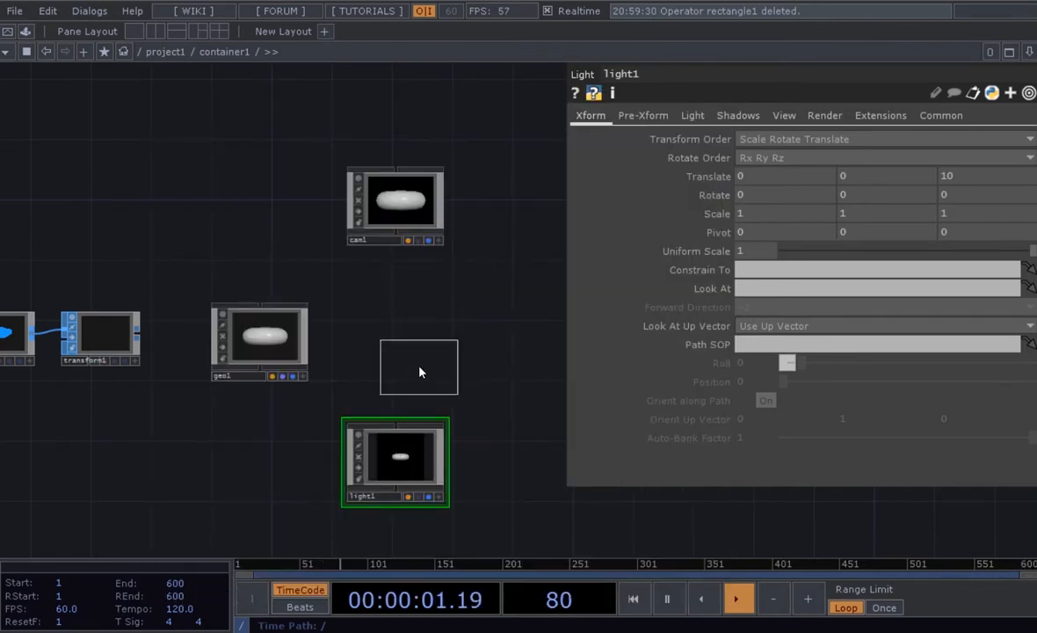
{"action": "left_click", "coordinate": [505, 339]}
{"action": "left_click_drag", "start_coordinate": [515, 426], "coordinate": [500, 403]}
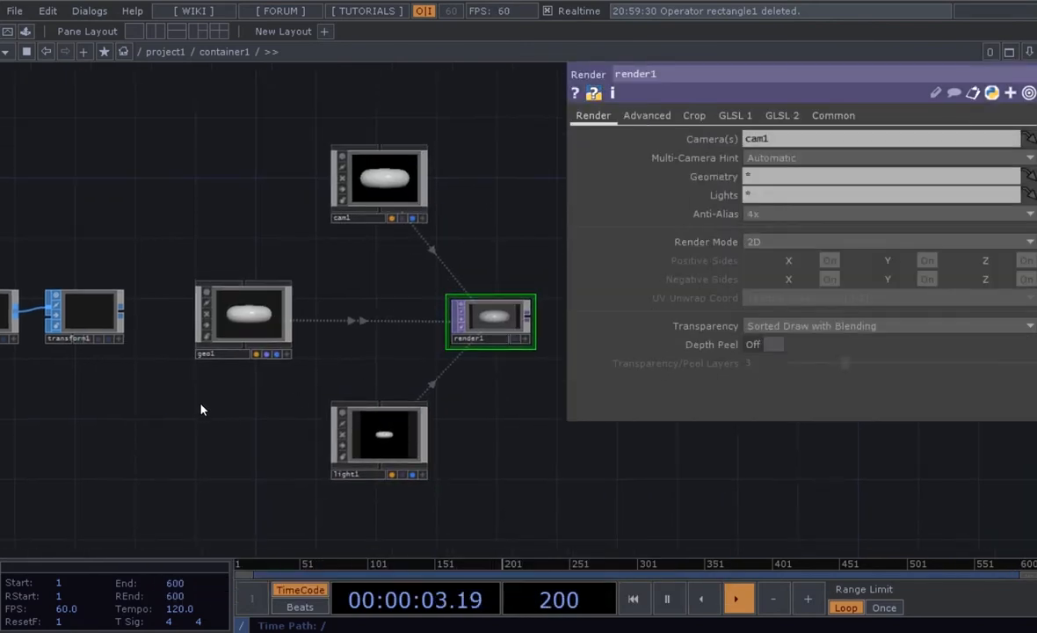
Enter the Geometry component's network and delete its default torus.
{"action": "left_click_drag", "start_coordinate": [136, 328], "coordinate": [233, 324]}
{"action": "scroll", "coordinate": [234, 323], "scroll_direction": "up", "scroll_amount": 1}
{"action": "scroll", "coordinate": [234, 323], "scroll_direction": "up", "scroll_amount": 1}
{"action": "left_click_drag", "start_coordinate": [209, 361], "coordinate": [336, 397]}
{"action": "right_click_drag", "start_coordinate": [337, 396], "coordinate": [150, 268]}
{"action": "left_click_drag", "start_coordinate": [268, 291], "coordinate": [185, 290]}
{"action": "left_click", "coordinate": [280, 353]}
{"action": "left_click_drag", "start_coordinate": [379, 398], "coordinate": [340, 399]}
{"action": "left_click", "coordinate": [182, 311]}
{"action": "double_click", "coordinate": [436, 313]}
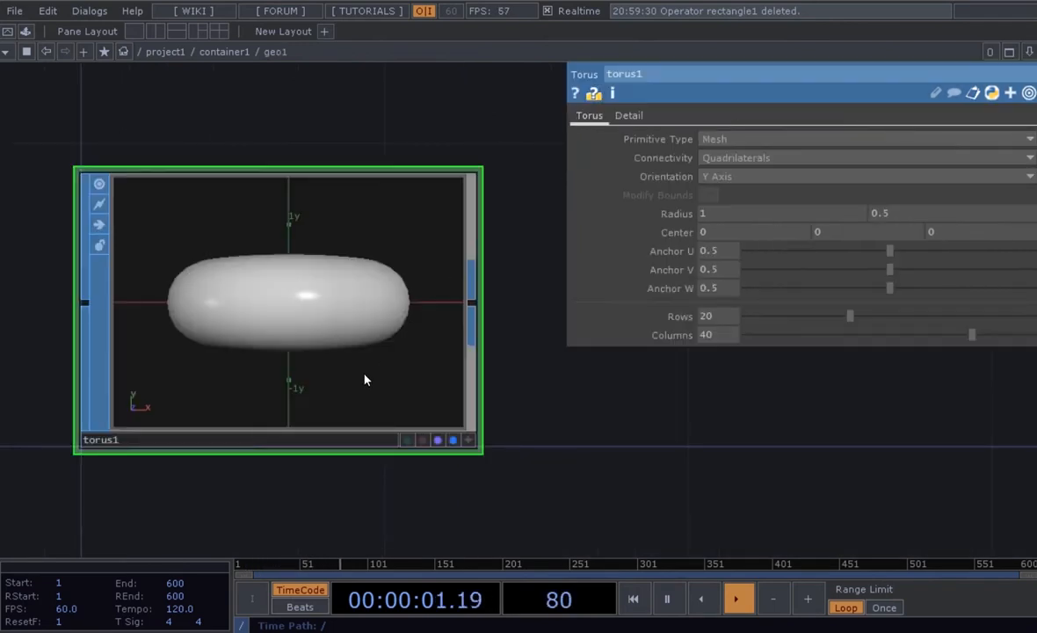
{"action": "scroll", "coordinate": [371, 377], "scroll_direction": "down", "scroll_amount": 3}
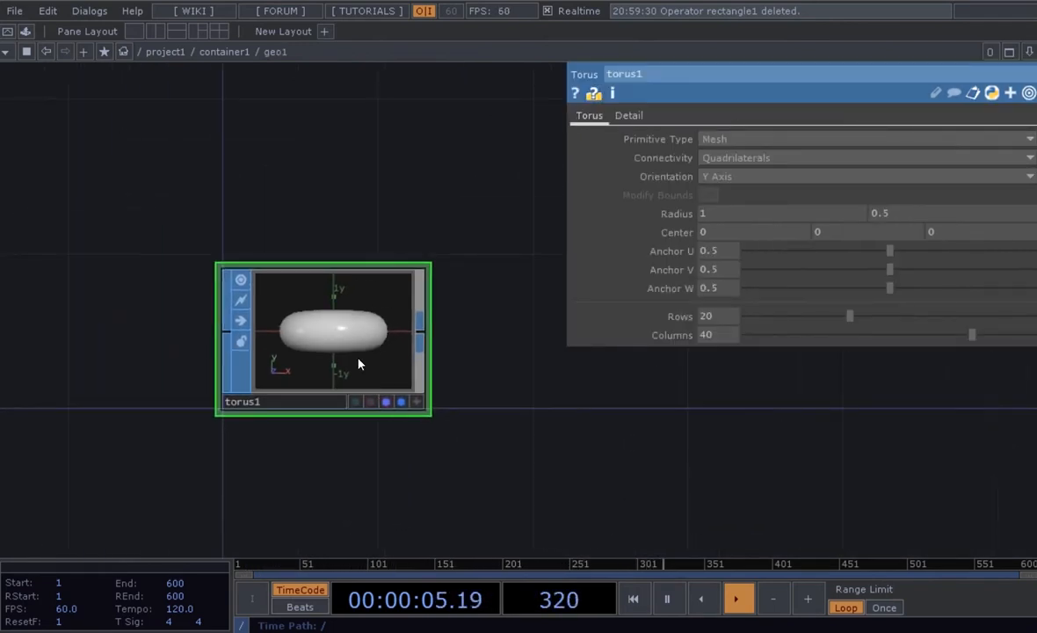
{"action": "key", "text": "Delete"}
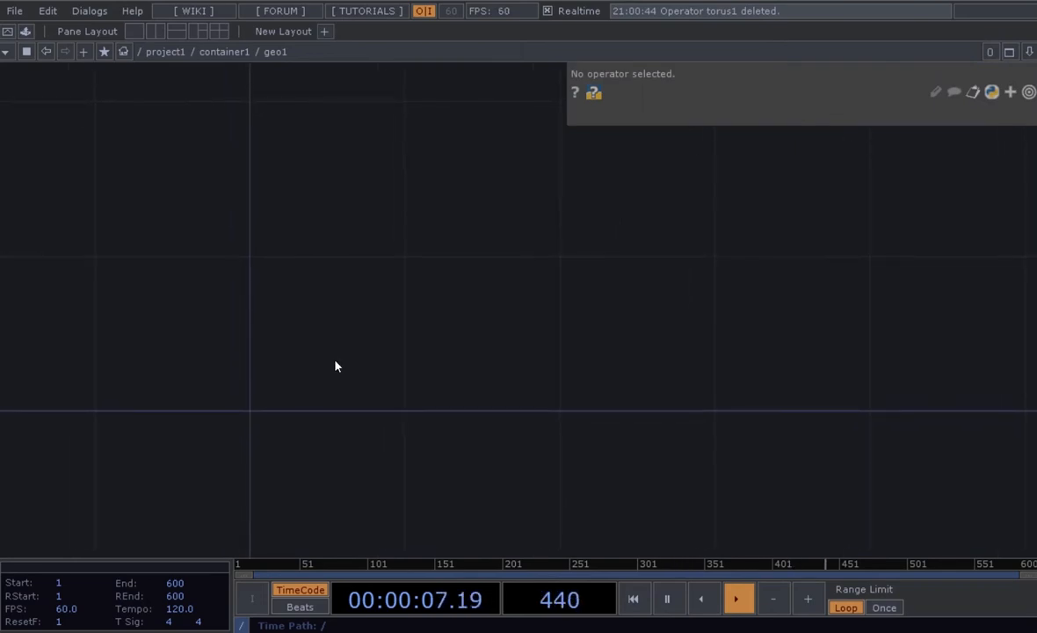
Add an In SOP inside the empty Geometry network.
{"action": "key", "text": "Tab"}
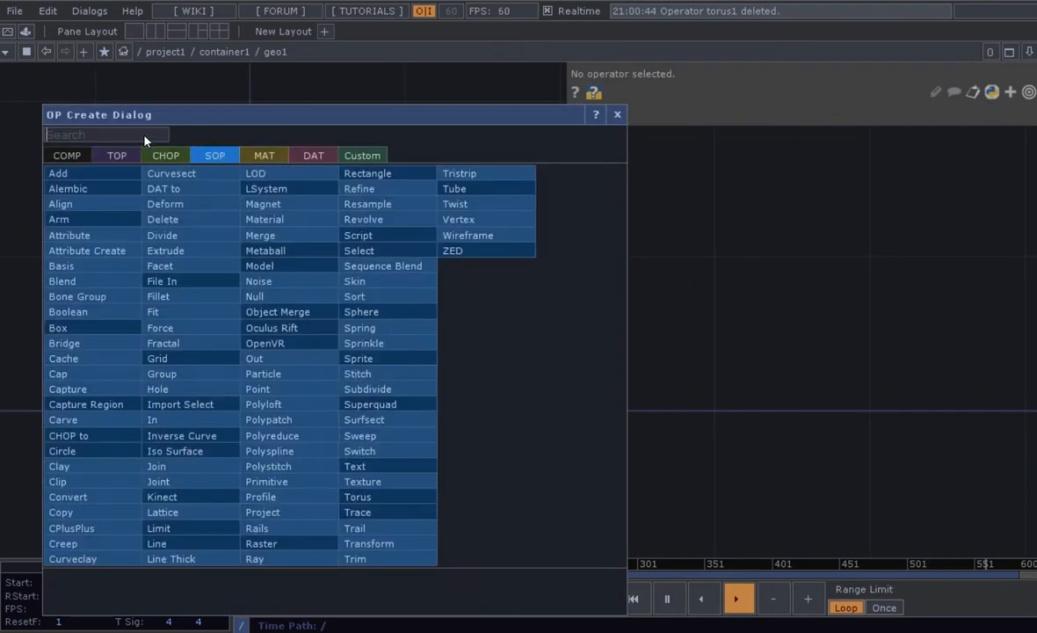
{"action": "type", "text": "in"}
{"action": "left_click", "coordinate": [160, 419]}
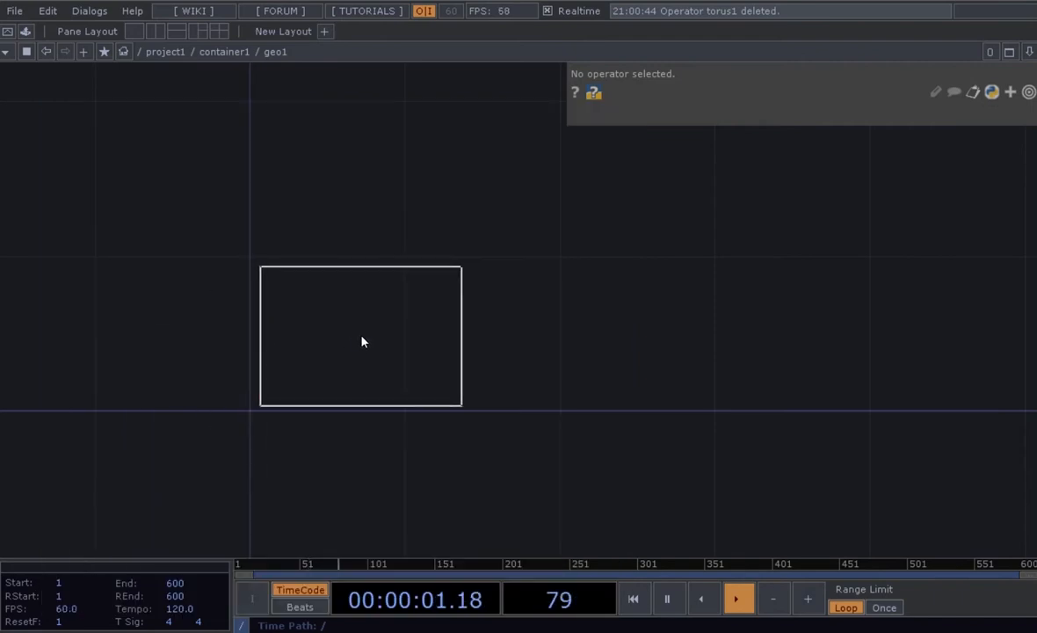
{"action": "left_click", "coordinate": [362, 341]}
Add an Out SOP to the right of the In SOP and wire the In SOP into it.
{"action": "key", "text": "Tab"}
{"action": "type", "text": "o"}
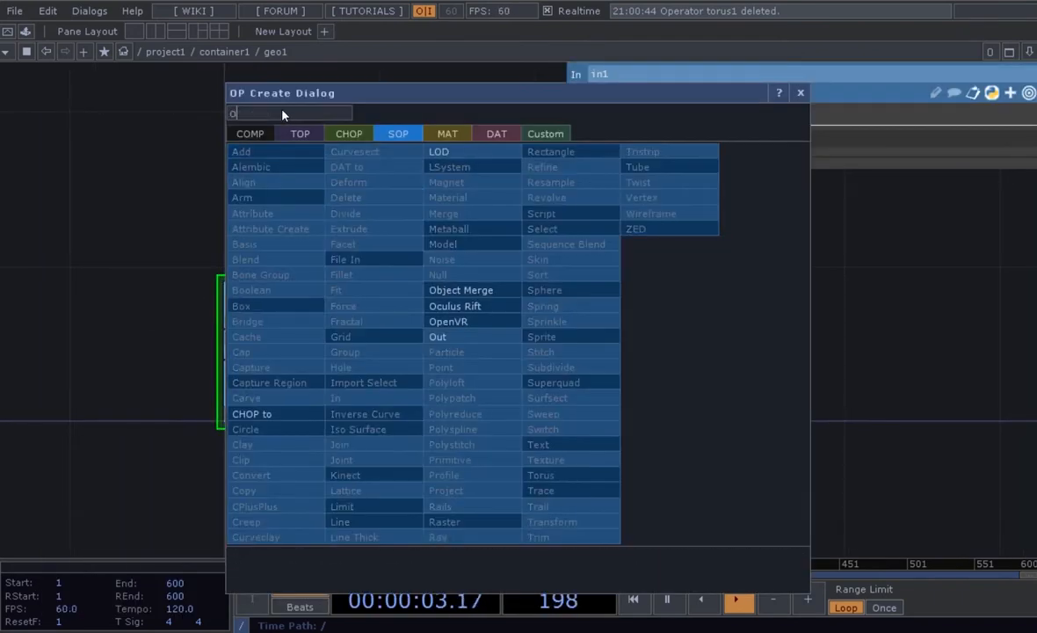
{"action": "type", "text": "ut"}
{"action": "left_click", "coordinate": [432, 336]}
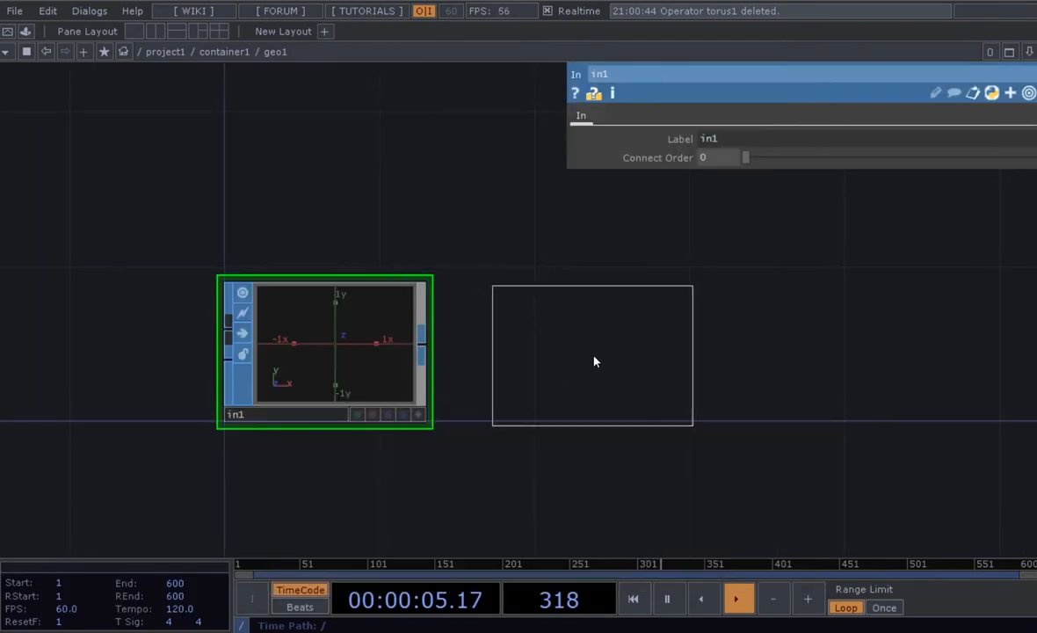
{"action": "left_click", "coordinate": [596, 359]}
{"action": "left_click_drag", "start_coordinate": [422, 344], "coordinate": [499, 345]}
{"action": "left_click_drag", "start_coordinate": [575, 460], "coordinate": [509, 445]}
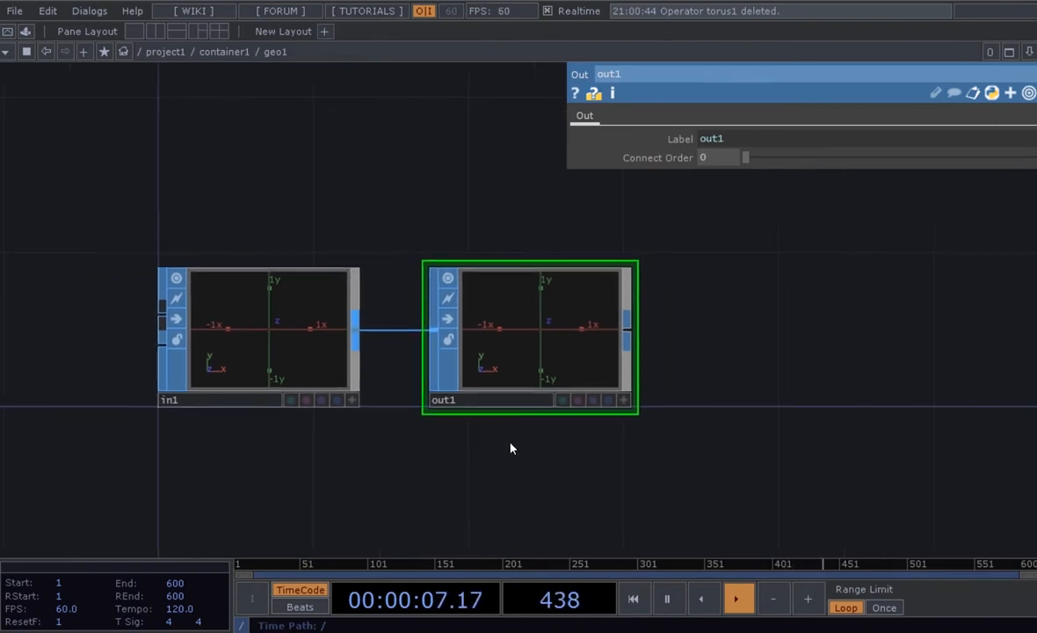
Turn on the render and display flags of the Out SOP.
{"action": "scroll", "coordinate": [509, 449], "scroll_direction": "up", "scroll_amount": 2}
{"action": "scroll", "coordinate": [633, 396], "scroll_direction": "up", "scroll_amount": 2}
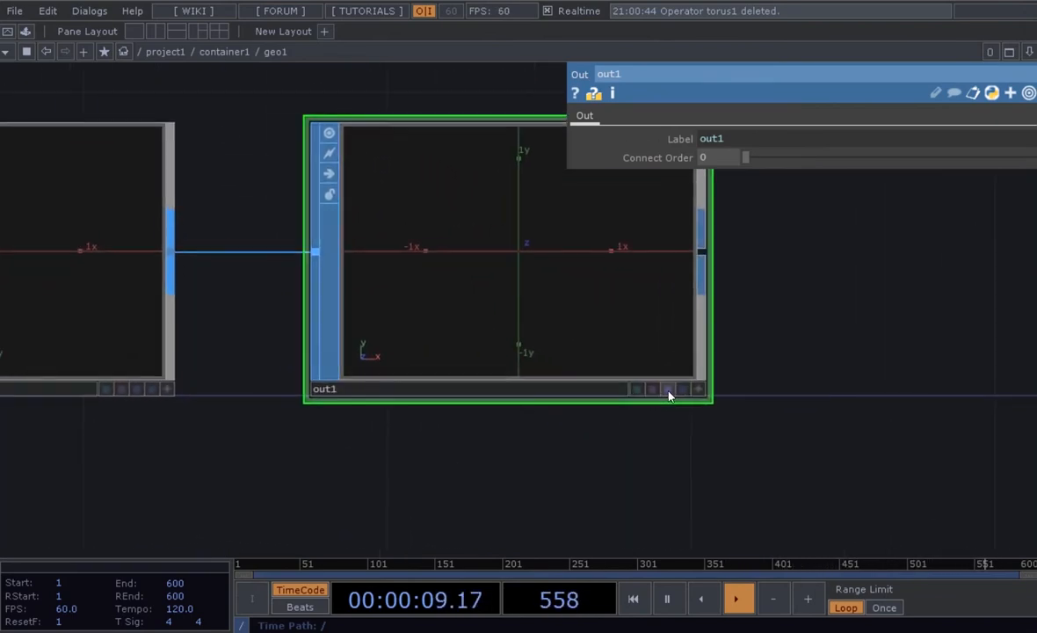
{"action": "left_click", "coordinate": [683, 393]}
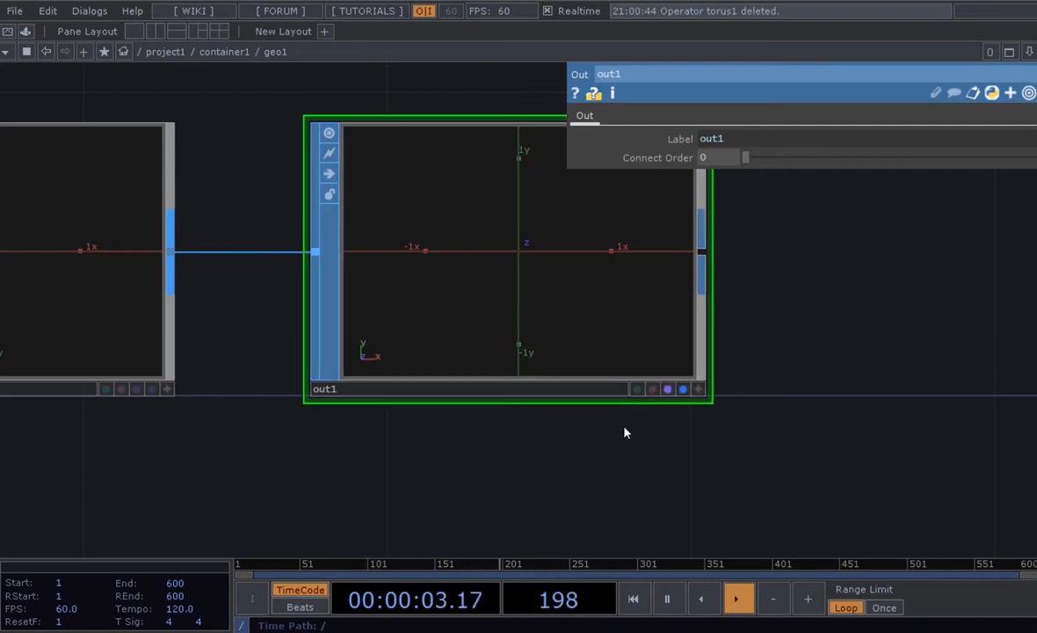
{"action": "scroll", "coordinate": [527, 455], "scroll_direction": "down", "scroll_amount": 1}
{"action": "scroll", "coordinate": [528, 454], "scroll_direction": "down", "scroll_amount": 2}
{"action": "left_click_drag", "start_coordinate": [498, 473], "coordinate": [516, 461]}
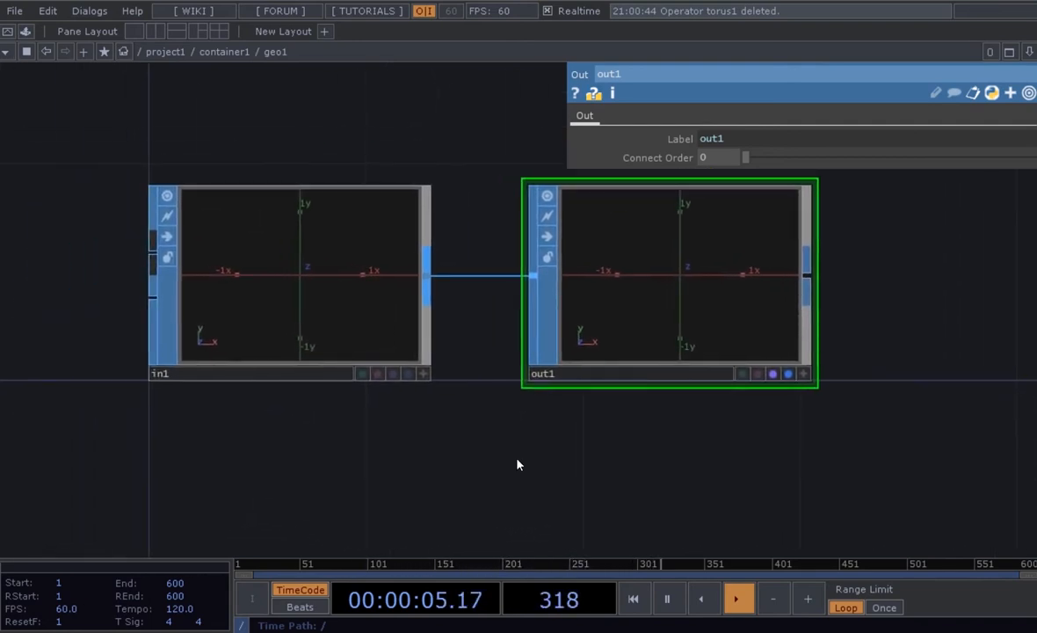
Go back up from the Geometry component to the container1 network.
{"action": "key", "text": "u"}
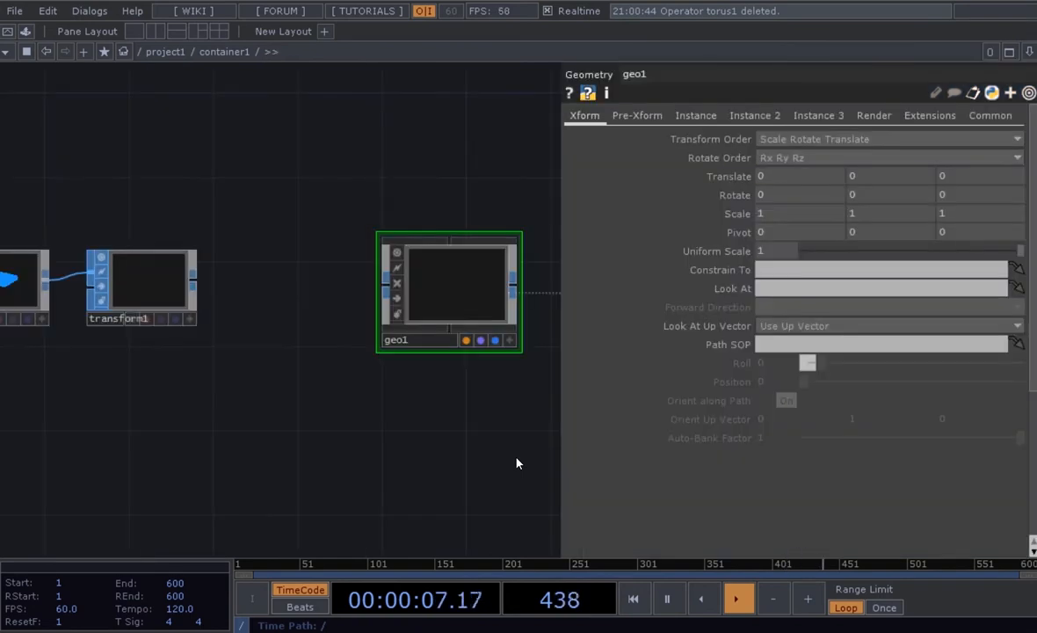
{"action": "left_click_drag", "start_coordinate": [449, 447], "coordinate": [431, 447]}
{"action": "key", "text": "i"}
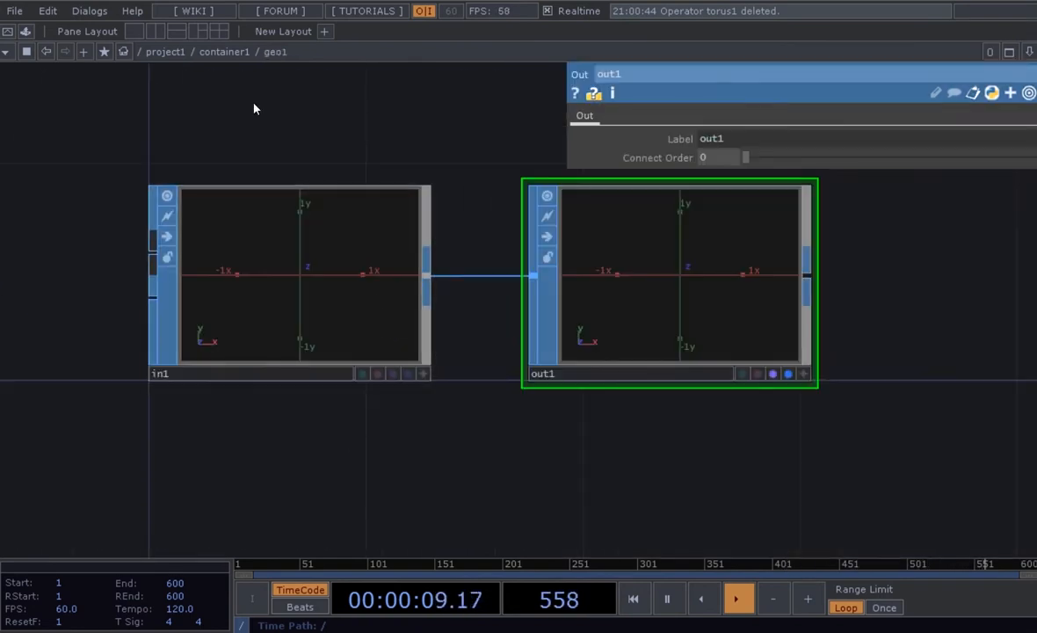
{"action": "left_click", "coordinate": [204, 52]}
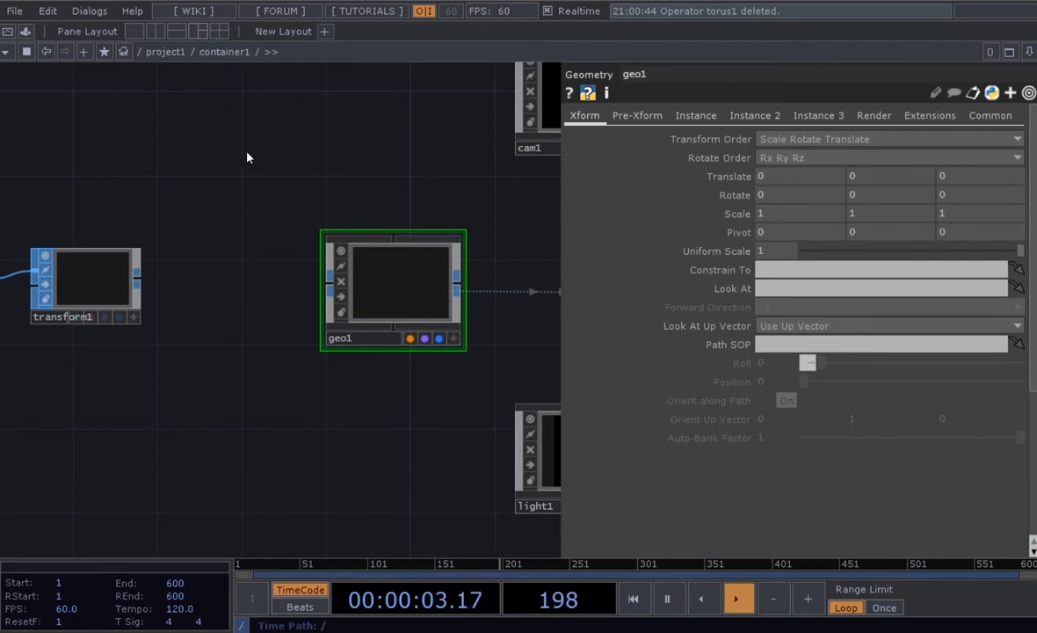
{"action": "key", "text": "h"}
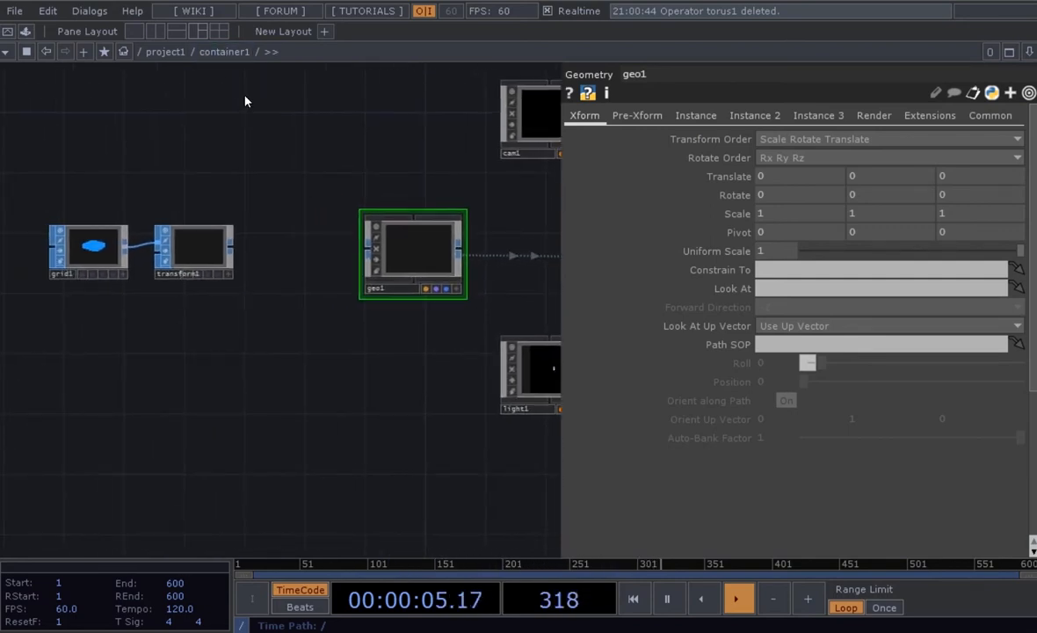
Connect the Transform SOP's output to the Geometry component's SOP input.
{"action": "scroll", "coordinate": [285, 145], "scroll_direction": "up", "scroll_amount": 3}
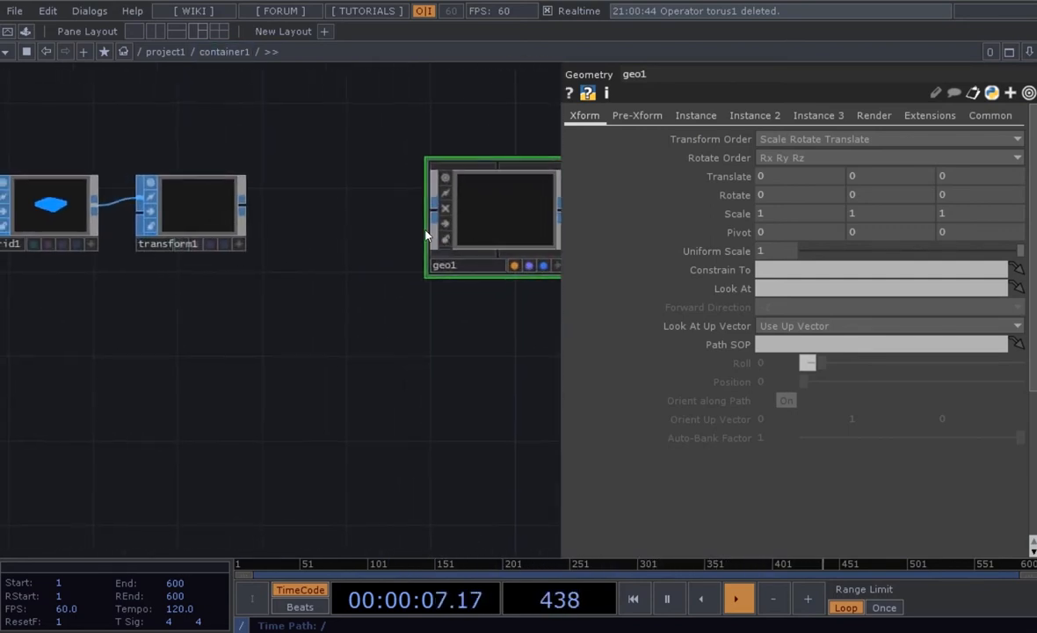
{"action": "scroll", "coordinate": [304, 215], "scroll_direction": "up", "scroll_amount": 3}
{"action": "left_click_drag", "start_coordinate": [263, 225], "coordinate": [201, 232]}
{"action": "scroll", "coordinate": [293, 221], "scroll_direction": "down", "scroll_amount": 4}
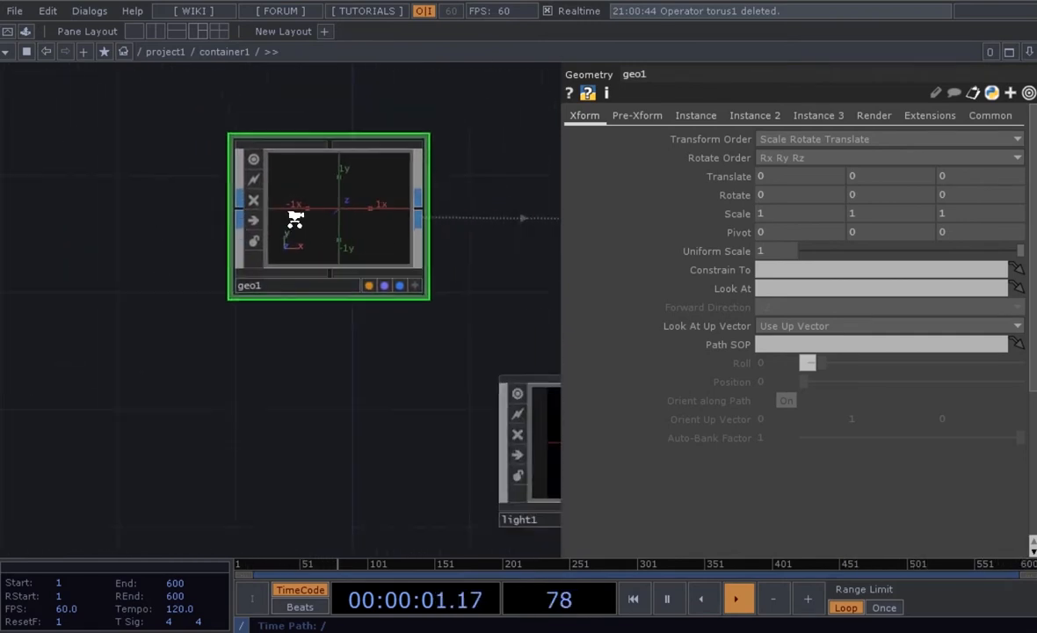
{"action": "left_click_drag", "start_coordinate": [247, 296], "coordinate": [392, 308]}
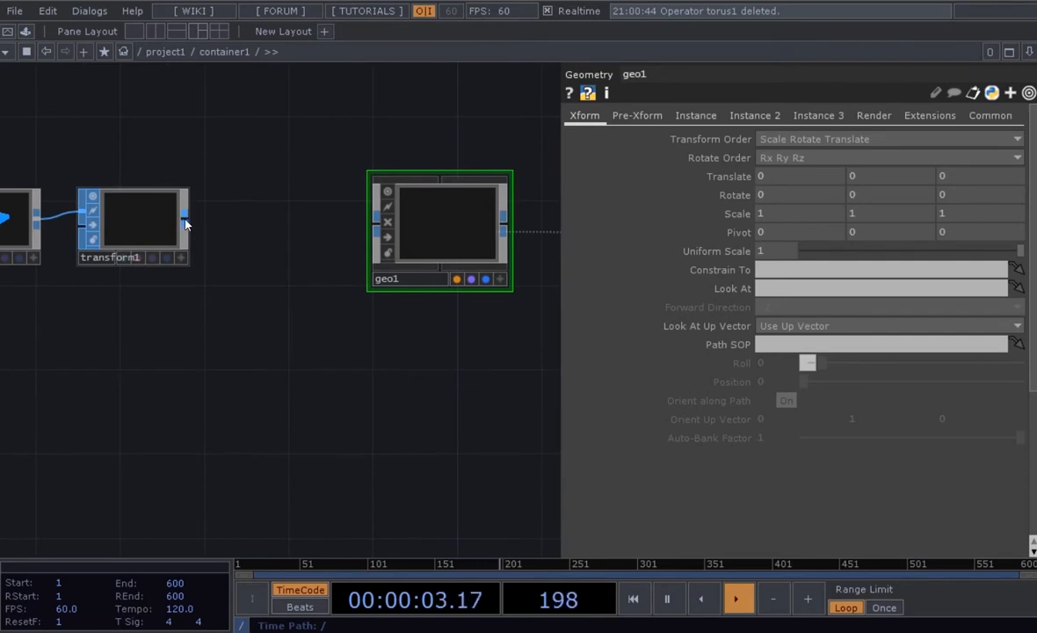
{"action": "left_click_drag", "start_coordinate": [186, 224], "coordinate": [367, 226]}
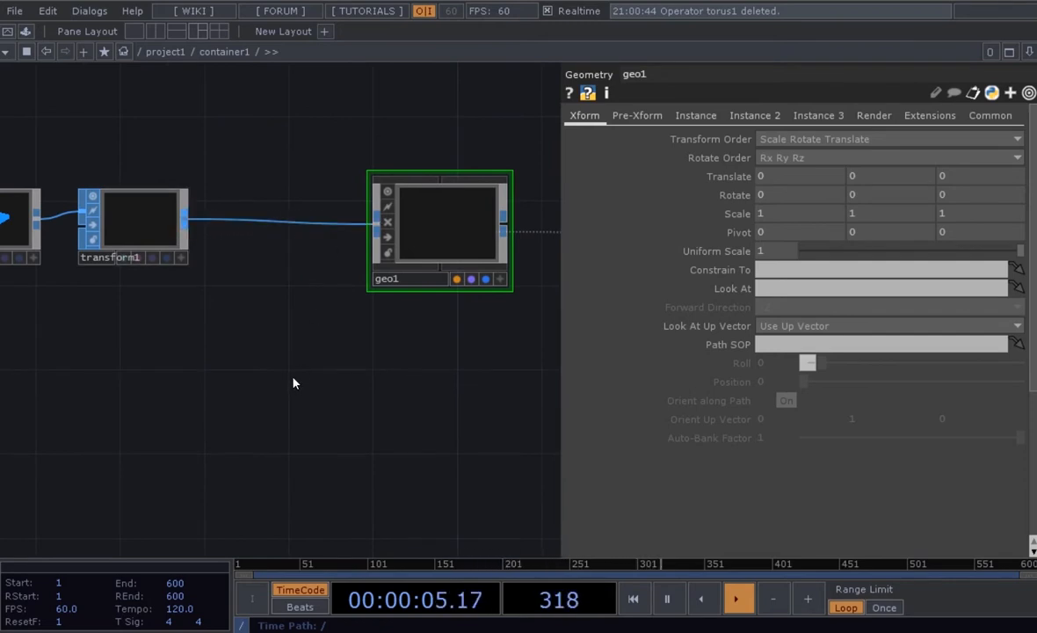
Examine the Render TOP's preview and its links to the geometry, camera and light.
{"action": "scroll", "coordinate": [324, 366], "scroll_direction": "down", "scroll_amount": 4}
{"action": "scroll", "coordinate": [324, 334], "scroll_direction": "up", "scroll_amount": 2}
{"action": "scroll", "coordinate": [331, 359], "scroll_direction": "down", "scroll_amount": 2}
{"action": "left_click_drag", "start_coordinate": [312, 354], "coordinate": [270, 354]}
{"action": "scroll", "coordinate": [472, 357], "scroll_direction": "up", "scroll_amount": 2}
{"action": "left_click_drag", "start_coordinate": [490, 363], "coordinate": [385, 372]}
{"action": "scroll", "coordinate": [424, 281], "scroll_direction": "up", "scroll_amount": 4}
{"action": "scroll", "coordinate": [369, 327], "scroll_direction": "up", "scroll_amount": 2}
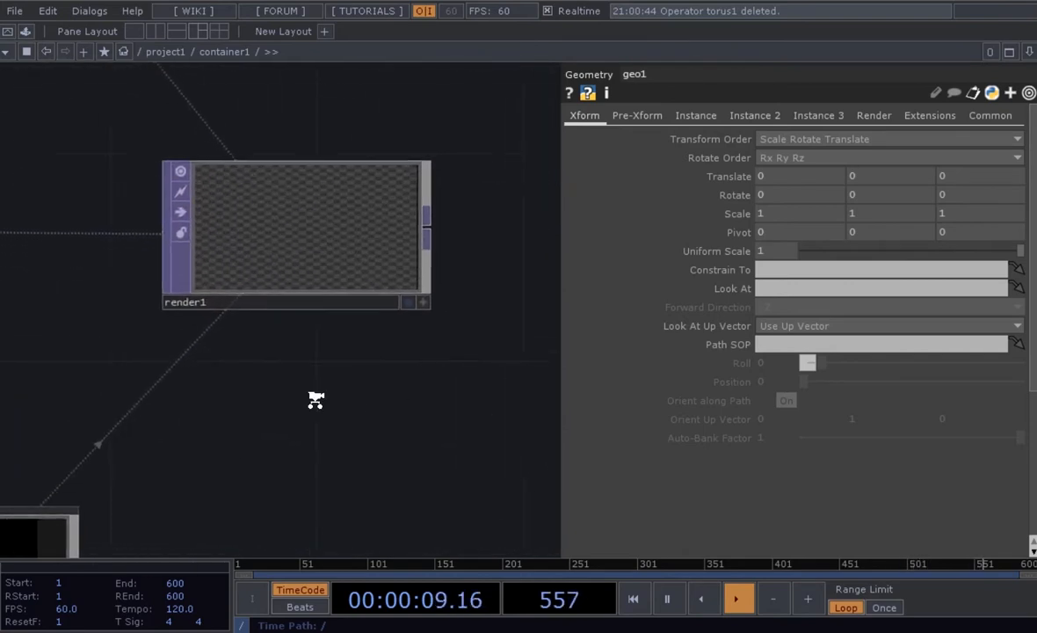
{"action": "scroll", "coordinate": [313, 398], "scroll_direction": "up", "scroll_amount": 1}
{"action": "scroll", "coordinate": [302, 271], "scroll_direction": "up", "scroll_amount": 3}
{"action": "scroll", "coordinate": [308, 263], "scroll_direction": "down", "scroll_amount": 8}
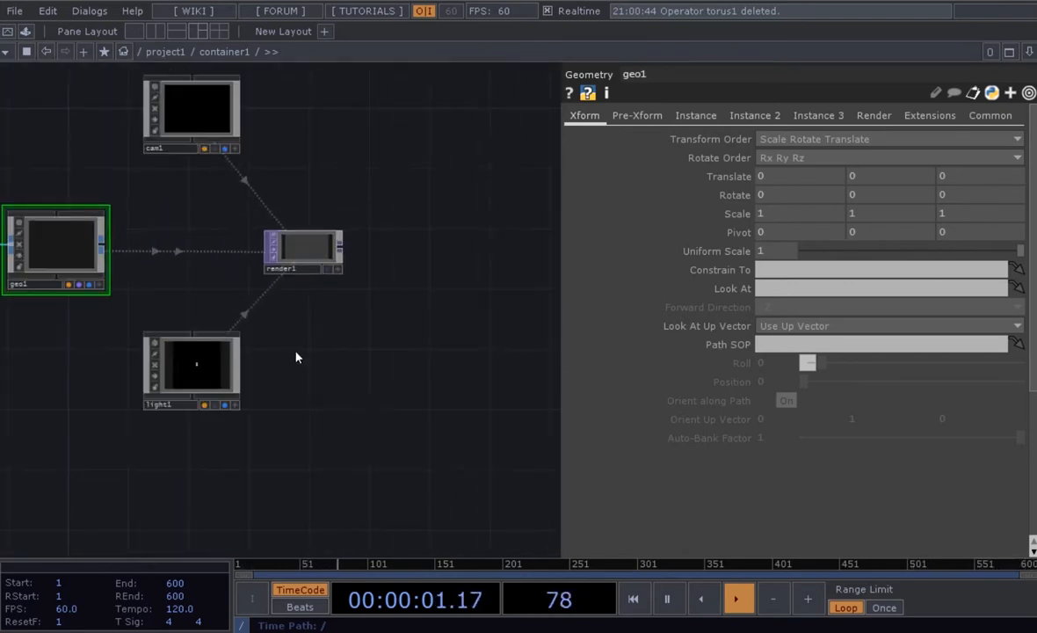
Make the Camera's viewer interactive and orbit its view so the grid is seen obliquely from above.
{"action": "left_click_drag", "start_coordinate": [204, 364], "coordinate": [278, 366]}
{"action": "left_click_drag", "start_coordinate": [168, 378], "coordinate": [119, 374]}
{"action": "scroll", "coordinate": [275, 338], "scroll_direction": "up", "scroll_amount": 2}
{"action": "left_click_drag", "start_coordinate": [275, 391], "coordinate": [212, 404]}
{"action": "scroll", "coordinate": [433, 325], "scroll_direction": "up", "scroll_amount": 2}
{"action": "left_click_drag", "start_coordinate": [341, 343], "coordinate": [157, 388]}
{"action": "left_click_drag", "start_coordinate": [343, 264], "coordinate": [253, 415]}
{"action": "scroll", "coordinate": [268, 204], "scroll_direction": "up", "scroll_amount": 1}
{"action": "scroll", "coordinate": [268, 205], "scroll_direction": "up", "scroll_amount": 2}
{"action": "scroll", "coordinate": [350, 252], "scroll_direction": "down", "scroll_amount": 3}
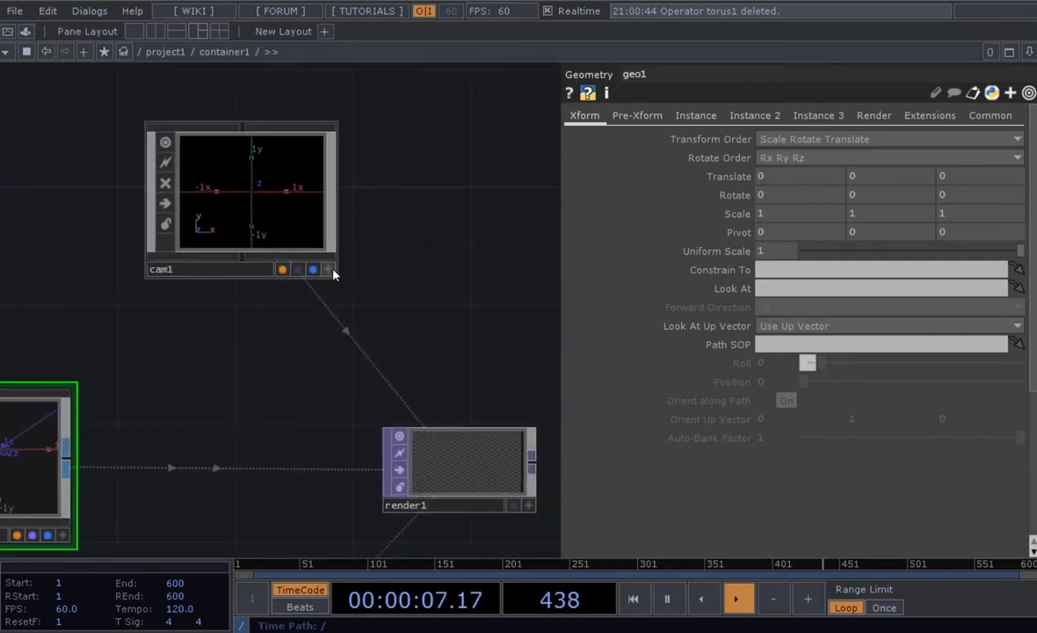
{"action": "left_click", "coordinate": [330, 270]}
{"action": "left_click_drag", "start_coordinate": [270, 205], "coordinate": [236, 222]}
{"action": "scroll", "coordinate": [257, 202], "scroll_direction": "up", "scroll_amount": 2}
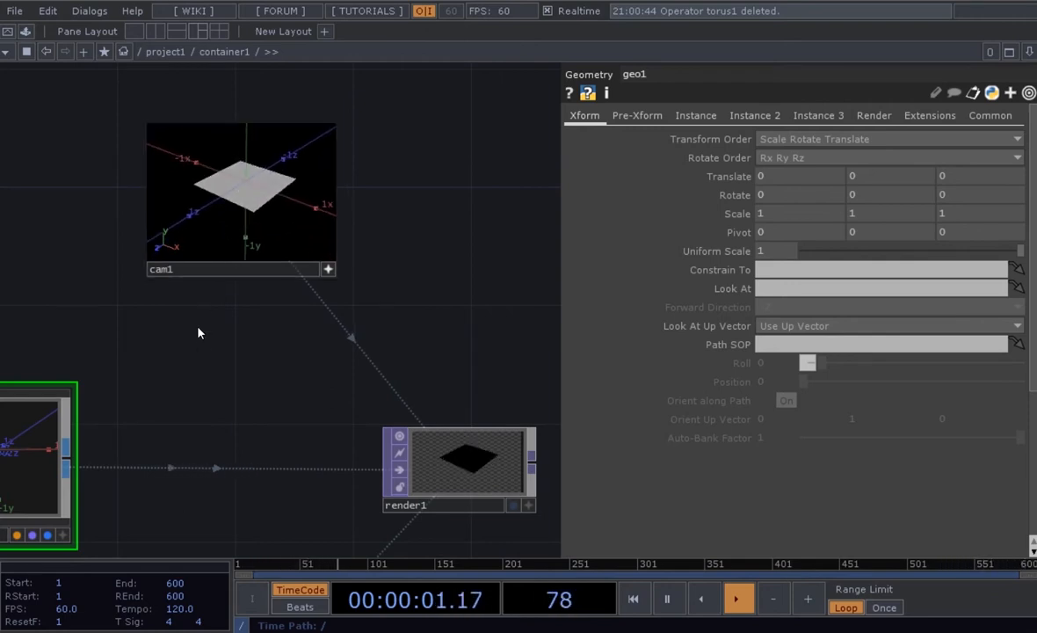
Make the Light's viewer interactive, orbit its view to light the grid from above, and check the render.
{"action": "left_click_drag", "start_coordinate": [202, 342], "coordinate": [214, 246]}
{"action": "scroll", "coordinate": [284, 438], "scroll_direction": "down", "scroll_amount": 3}
{"action": "left_click_drag", "start_coordinate": [284, 437], "coordinate": [287, 394]}
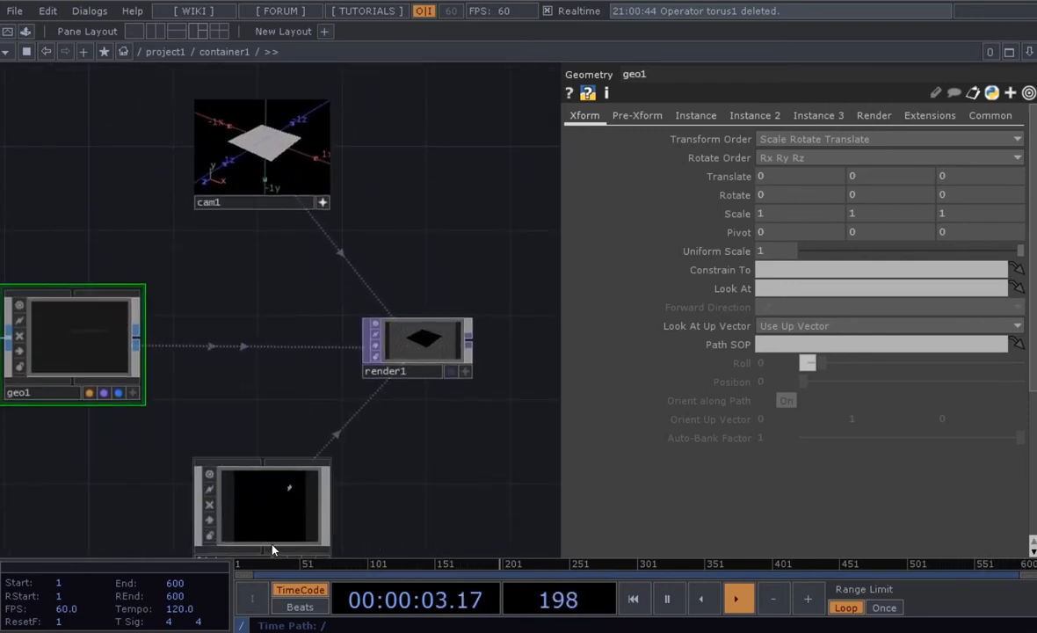
{"action": "left_click_drag", "start_coordinate": [398, 495], "coordinate": [397, 459]}
{"action": "left_click", "coordinate": [318, 525]}
{"action": "mouse_move", "coordinate": [271, 475]}
{"action": "left_mouse_down"}
{"action": "mouse_move", "coordinate": [255, 473]}
{"action": "mouse_move", "coordinate": [273, 475]}
{"action": "left_mouse_up"}
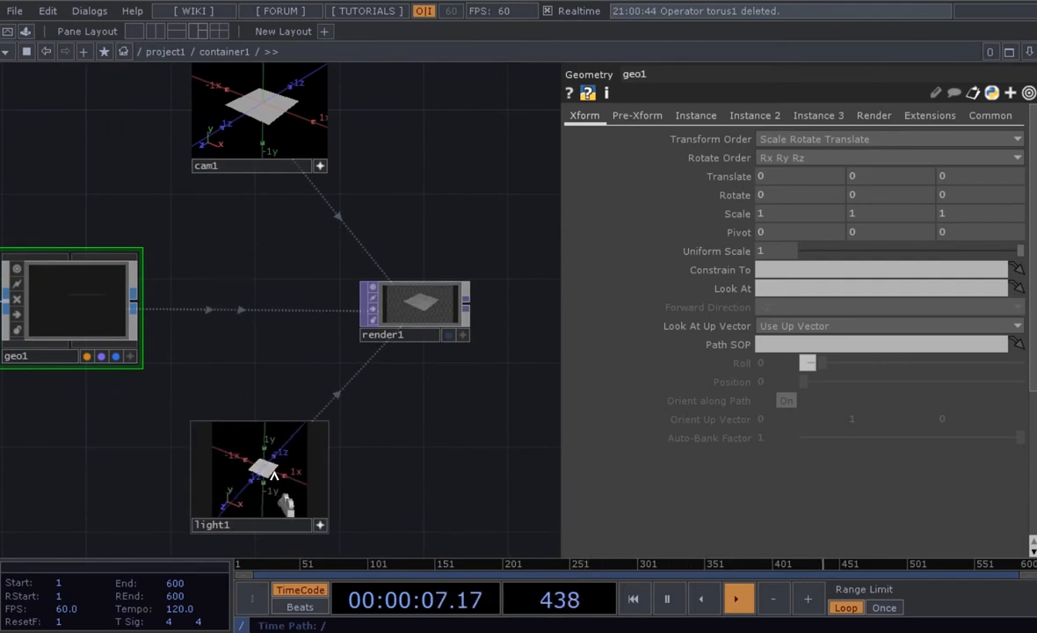
{"action": "left_click", "coordinate": [318, 525]}
{"action": "scroll", "coordinate": [448, 356], "scroll_direction": "up", "scroll_amount": 5}
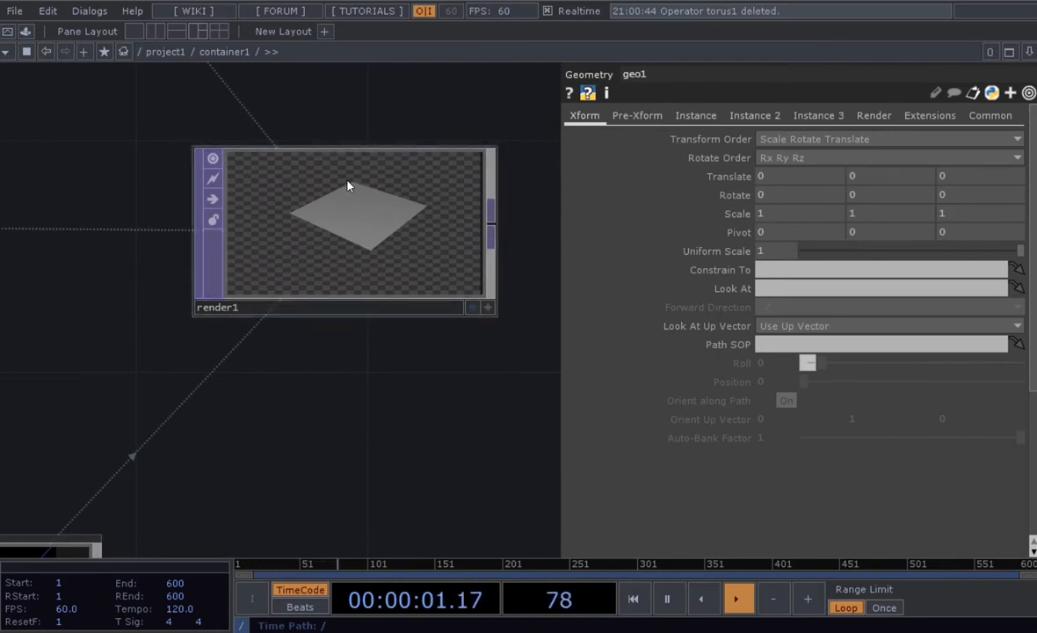
{"action": "scroll", "coordinate": [352, 186], "scroll_direction": "down", "scroll_amount": 5}
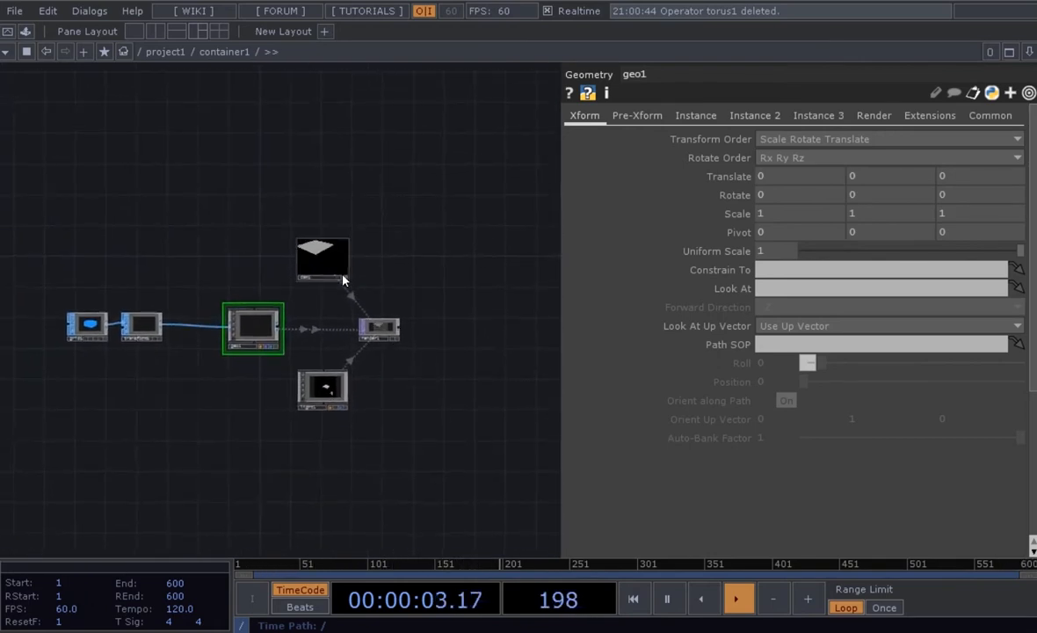
Select all the nodes of the grid-to-render chain and move them together up and right, away from the image nodes.
{"action": "left_click_drag", "start_coordinate": [389, 284], "coordinate": [431, 292]}
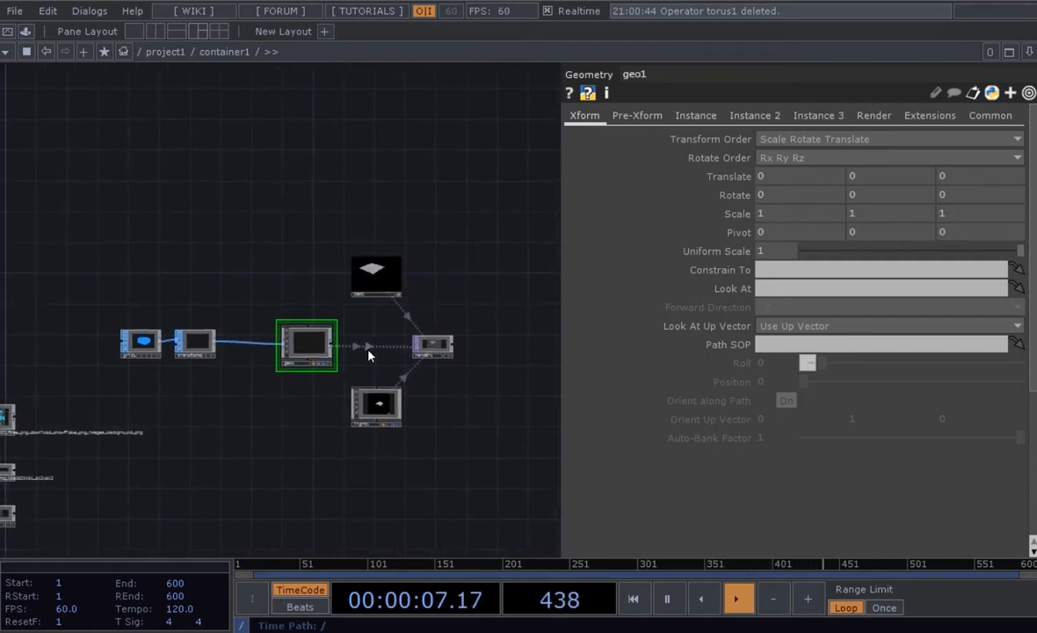
{"action": "left_click_drag", "start_coordinate": [298, 379], "coordinate": [347, 301]}
{"action": "right_click_drag", "start_coordinate": [489, 388], "coordinate": [188, 171]}
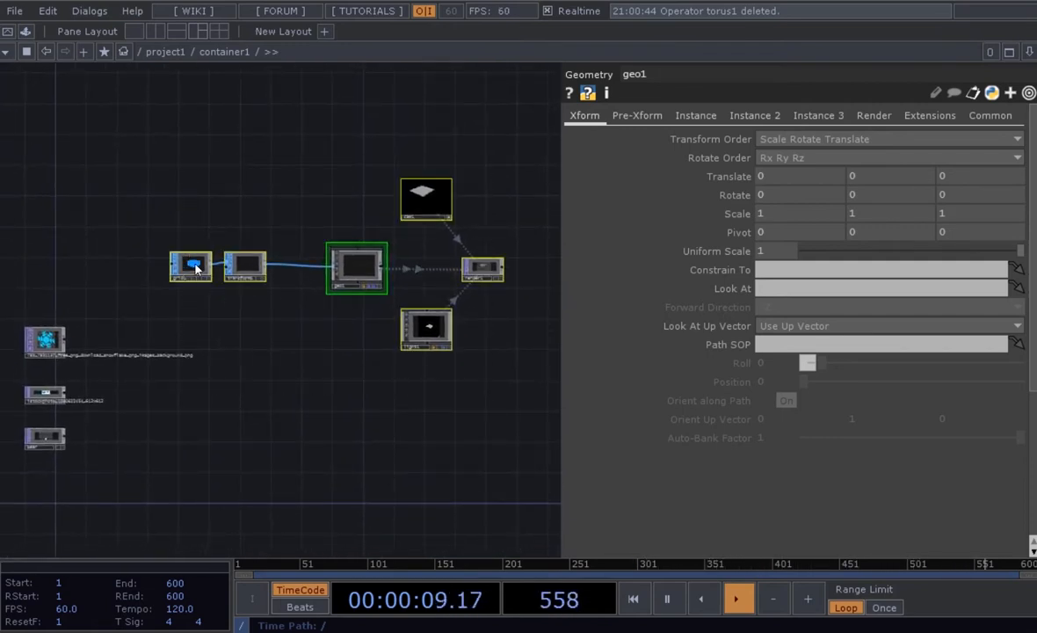
{"action": "left_click_drag", "start_coordinate": [195, 269], "coordinate": [284, 216]}
{"action": "left_click", "coordinate": [350, 301]}
Move the Grid and Transform SOPs left to free up space before the Geometry component.
{"action": "left_click_drag", "start_coordinate": [489, 236], "coordinate": [333, 276]}
{"action": "scroll", "coordinate": [333, 276], "scroll_direction": "up", "scroll_amount": 3}
{"action": "left_click_drag", "start_coordinate": [235, 348], "coordinate": [371, 352]}
{"action": "left_click_drag", "start_coordinate": [185, 250], "coordinate": [121, 249]}
{"action": "left_click_drag", "start_coordinate": [256, 256], "coordinate": [215, 257]}
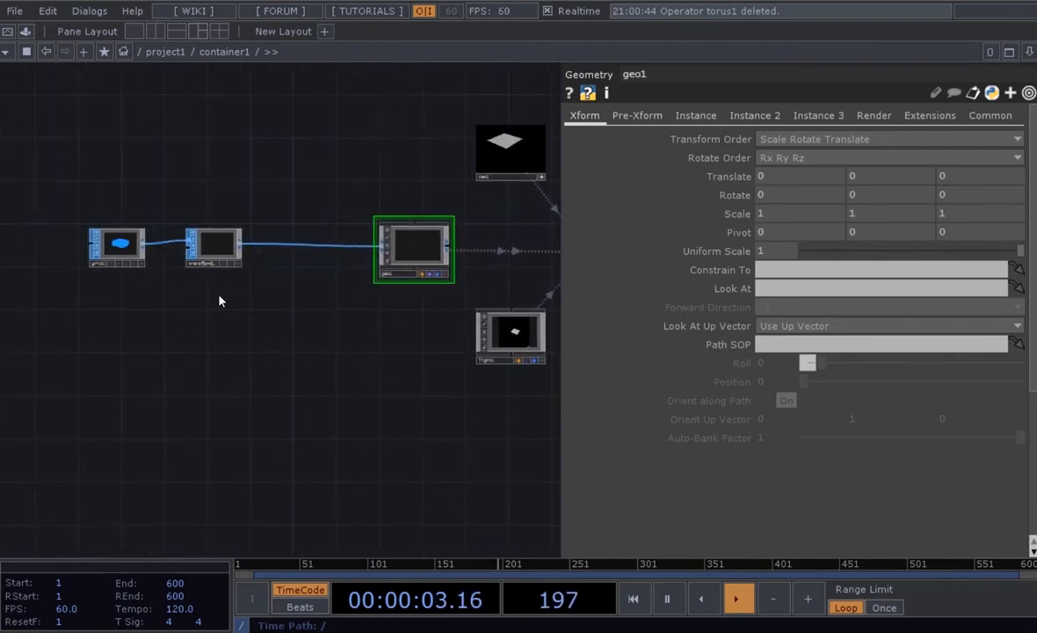
Add a Particle SOP below the wire between the Transform SOP and the Geometry component.
{"action": "left_click_drag", "start_coordinate": [247, 342], "coordinate": [237, 348]}
{"action": "key", "text": "Tab"}
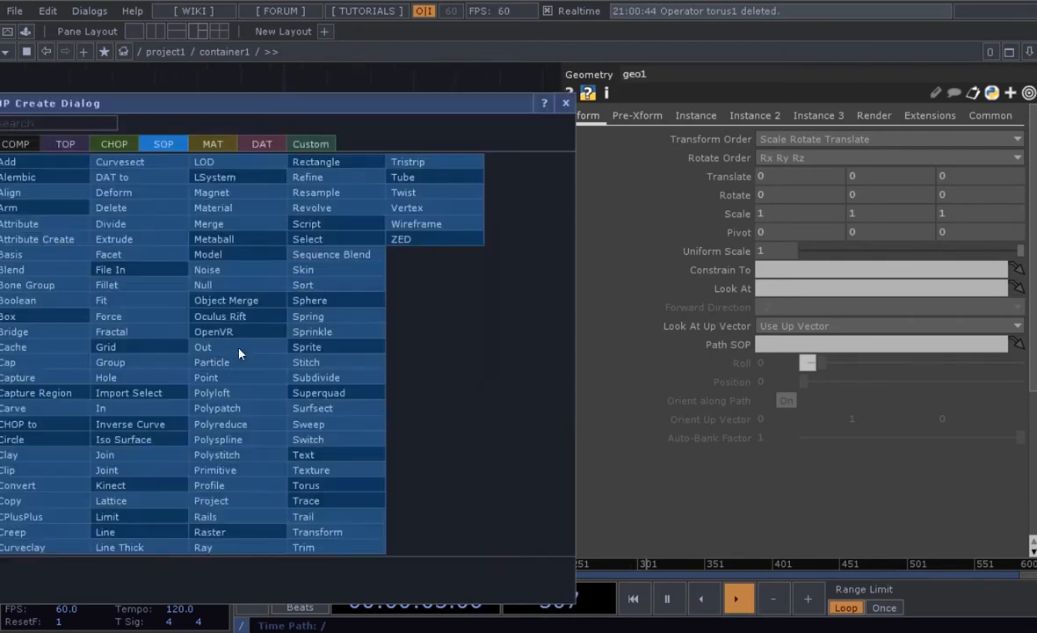
{"action": "type", "text": "partic"}
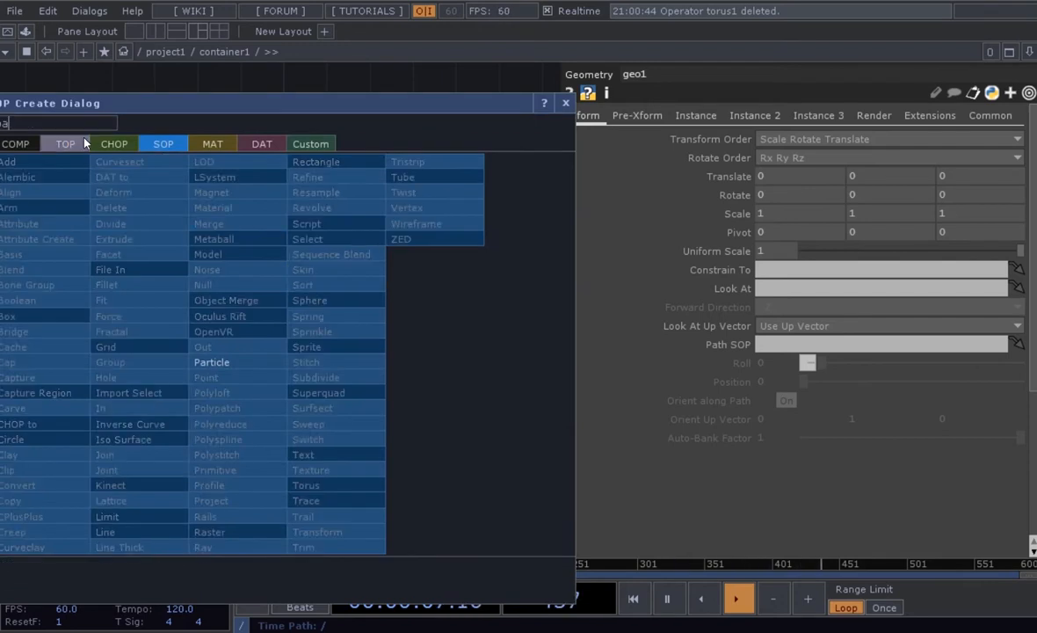
{"action": "left_click", "coordinate": [212, 362]}
{"action": "left_click", "coordinate": [297, 324]}
{"action": "middle_click_drag", "start_coordinate": [296, 319], "coordinate": [298, 362]}
{"action": "left_click_drag", "start_coordinate": [287, 329], "coordinate": [287, 359]}
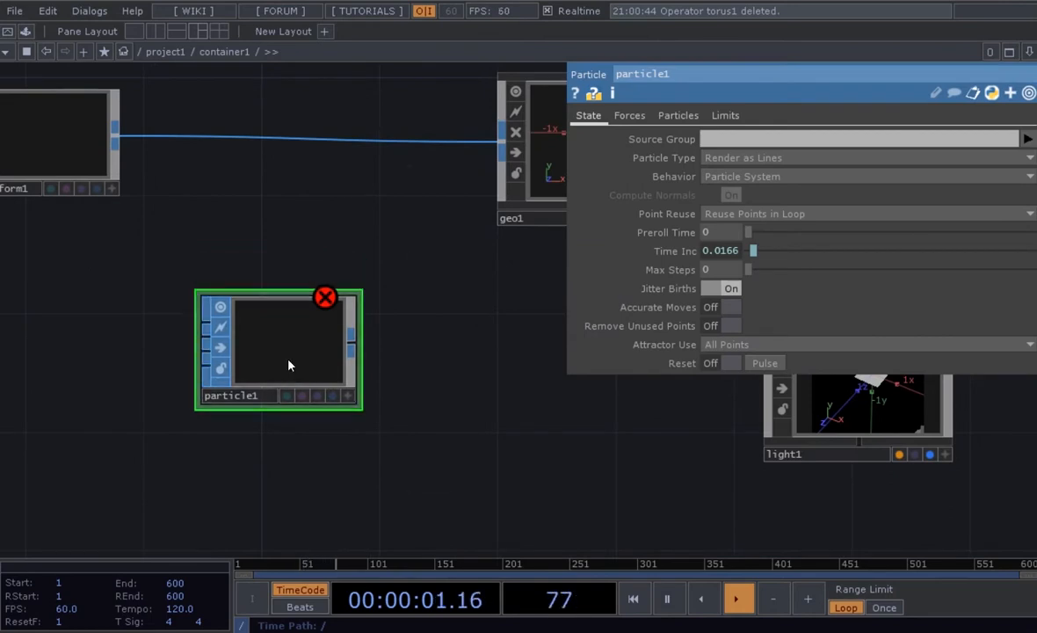
Review the Particle SOP's inputs and wire the Transform SOP's output into its first input.
{"action": "middle_click_drag", "start_coordinate": [207, 281], "coordinate": [278, 294]}
{"action": "scroll", "coordinate": [278, 294], "scroll_direction": "up", "scroll_amount": 3}
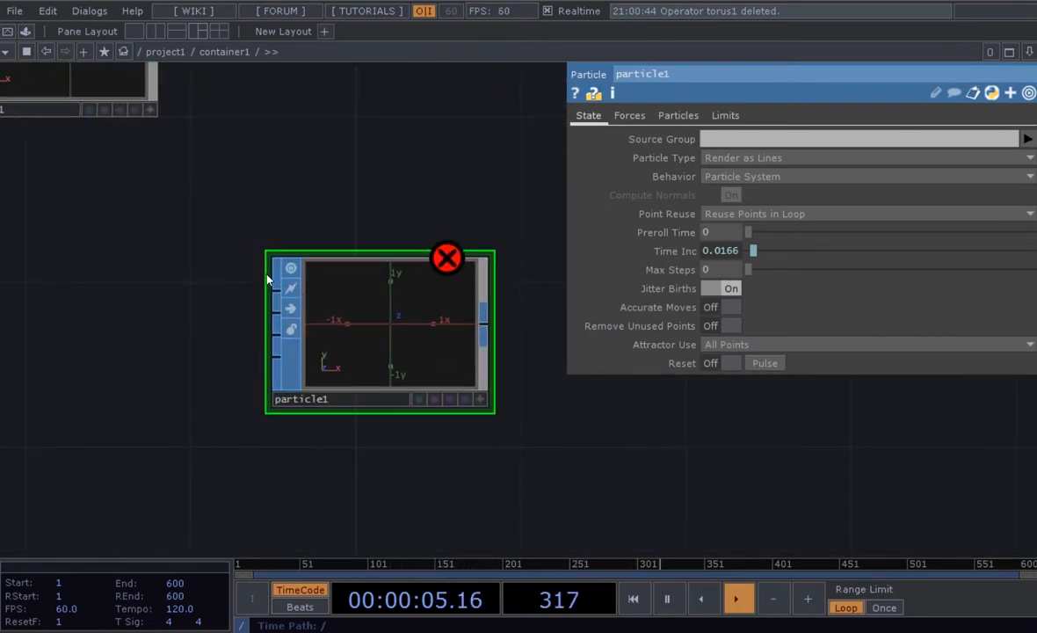
{"action": "scroll", "coordinate": [277, 292], "scroll_direction": "up", "scroll_amount": 2}
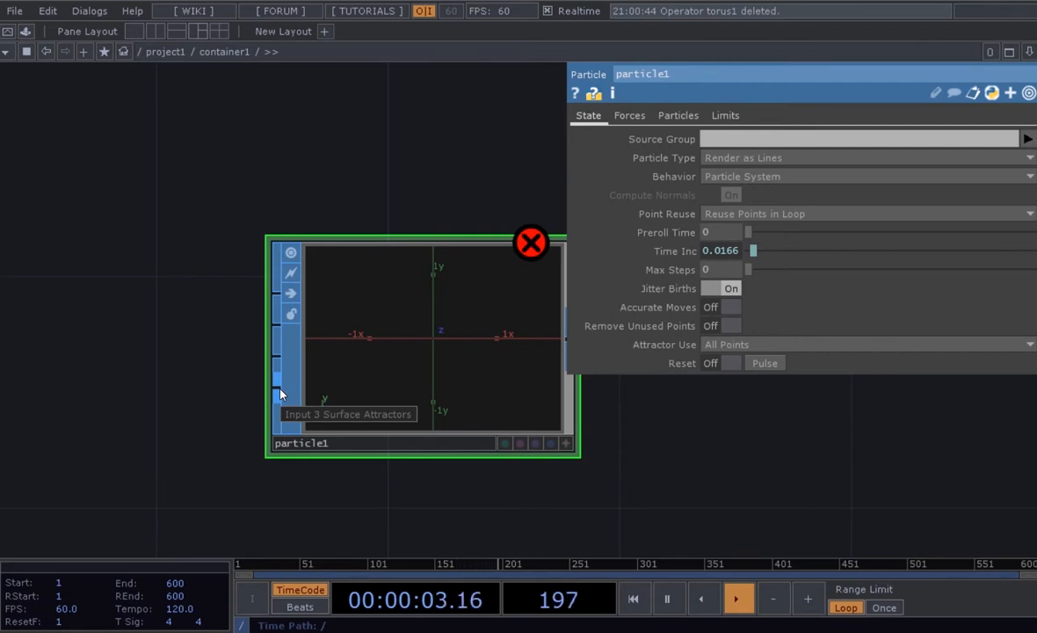
{"action": "left_click_drag", "start_coordinate": [198, 383], "coordinate": [220, 386]}
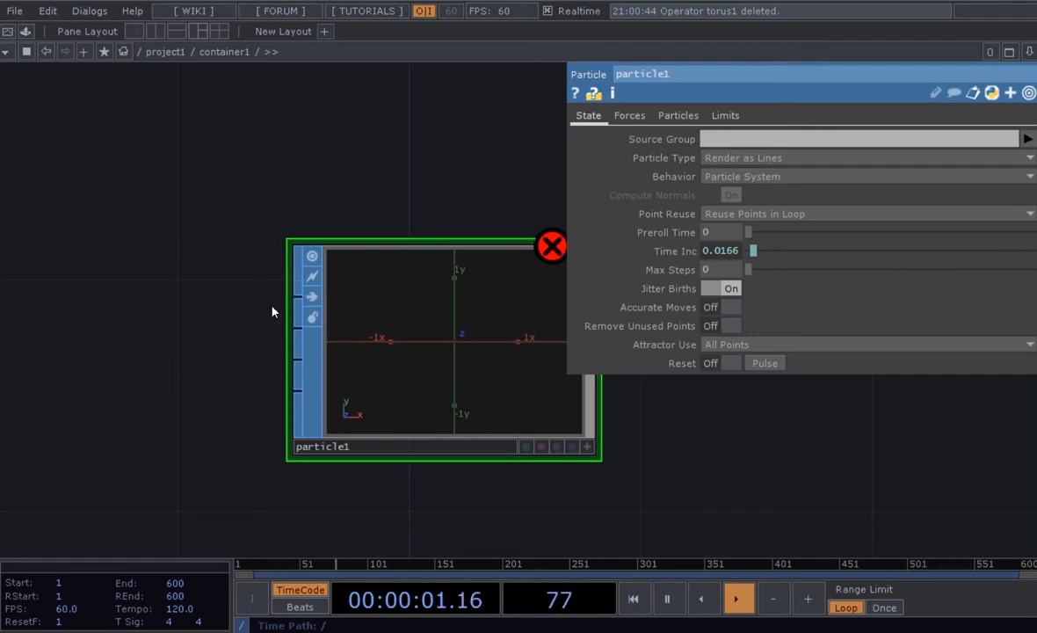
{"action": "scroll", "coordinate": [207, 309], "scroll_direction": "down", "scroll_amount": 5}
{"action": "left_click_drag", "start_coordinate": [197, 290], "coordinate": [294, 329]}
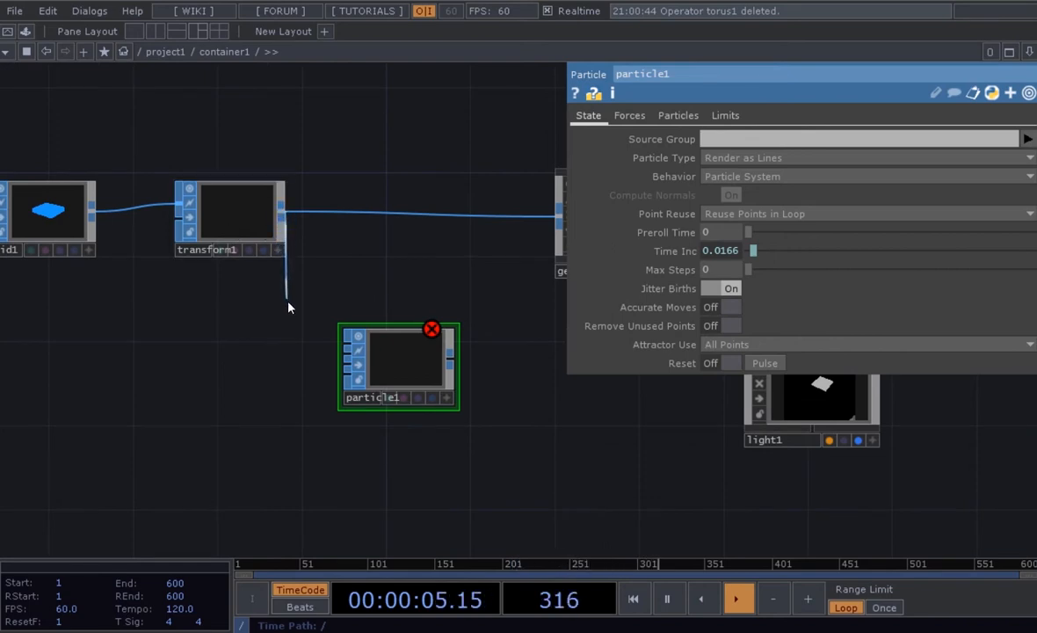
{"action": "left_click_drag", "start_coordinate": [326, 338], "coordinate": [326, 340]}
{"action": "left_click_drag", "start_coordinate": [326, 395], "coordinate": [288, 400]}
{"action": "left_click_drag", "start_coordinate": [341, 387], "coordinate": [341, 323]}
{"action": "scroll", "coordinate": [381, 311], "scroll_direction": "up", "scroll_amount": 4}
{"action": "scroll", "coordinate": [381, 311], "scroll_direction": "up", "scroll_amount": 4}
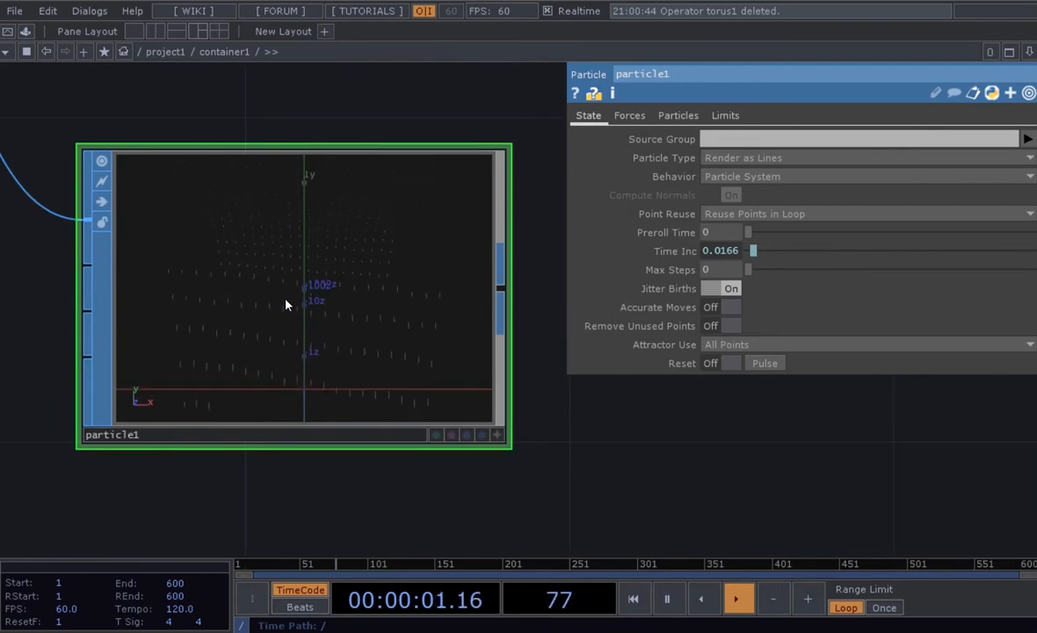
Wire the Particle SOP's output into the Geometry component and line the Particle SOP up between the Transform SOP and the Geometry.
{"action": "scroll", "coordinate": [283, 317], "scroll_direction": "up", "scroll_amount": 3}
{"action": "left_click_drag", "start_coordinate": [606, 450], "coordinate": [639, 475]}
{"action": "scroll", "coordinate": [650, 479], "scroll_direction": "down", "scroll_amount": 4}
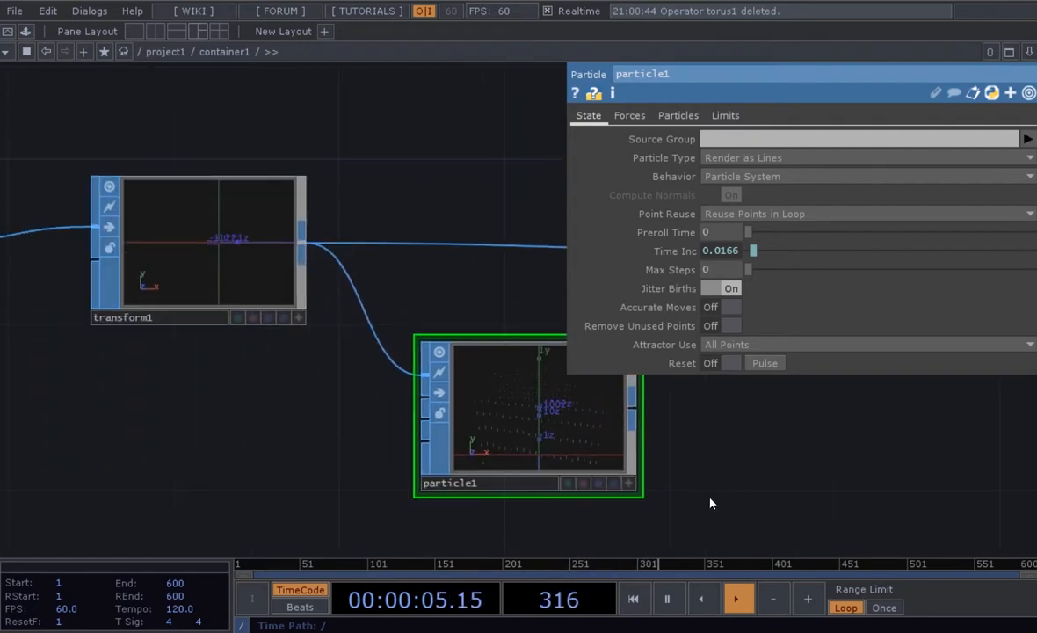
{"action": "left_click_drag", "start_coordinate": [711, 501], "coordinate": [379, 427]}
{"action": "scroll", "coordinate": [448, 429], "scroll_direction": "down", "scroll_amount": 2}
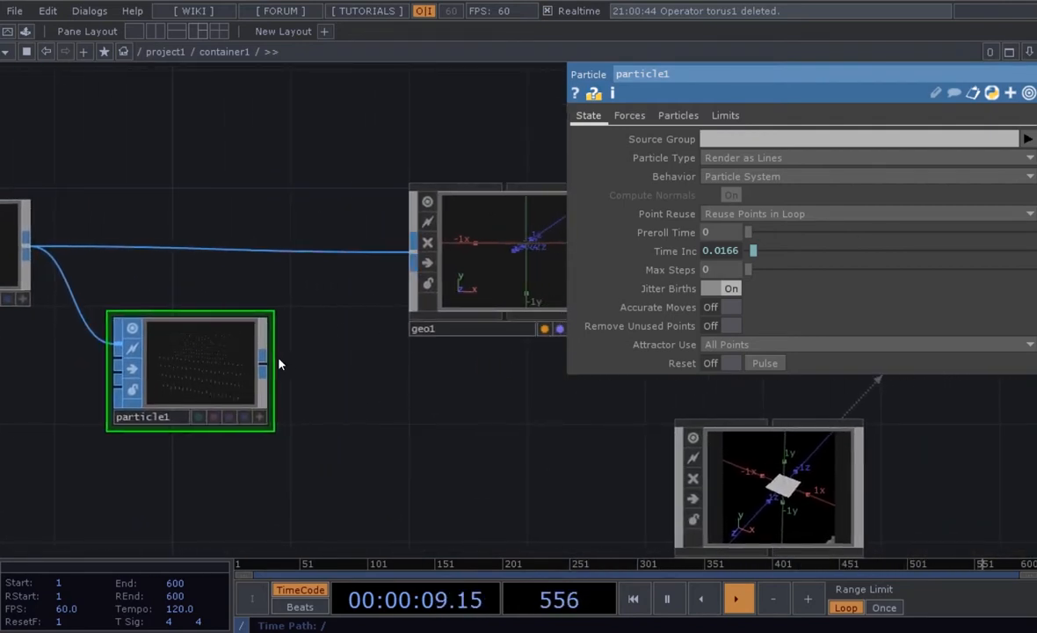
{"action": "left_click_drag", "start_coordinate": [215, 362], "coordinate": [293, 315]}
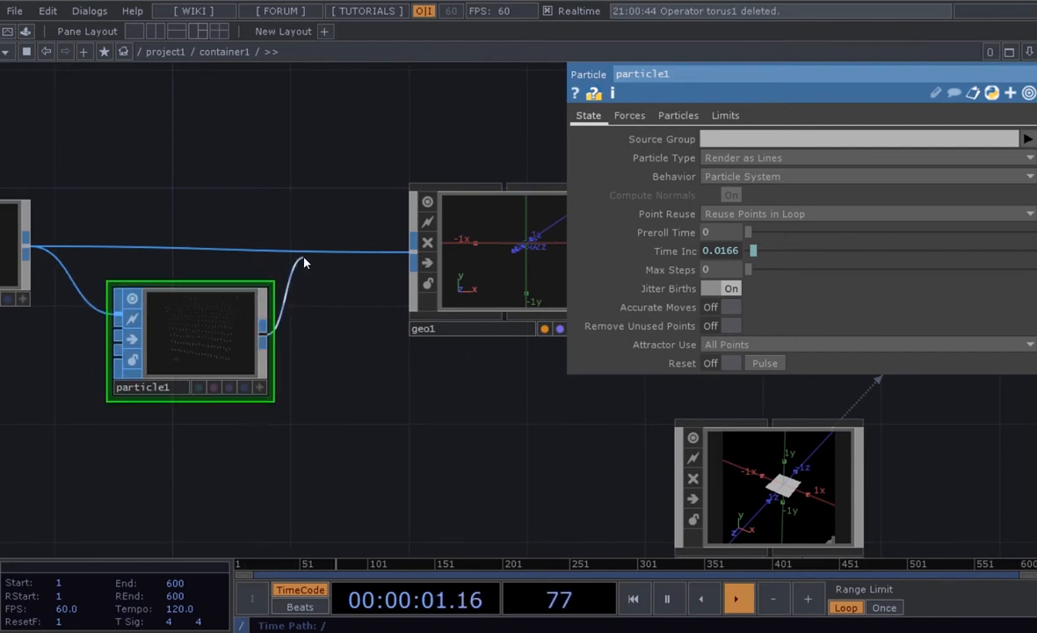
{"action": "left_click_drag", "start_coordinate": [303, 262], "coordinate": [305, 257]}
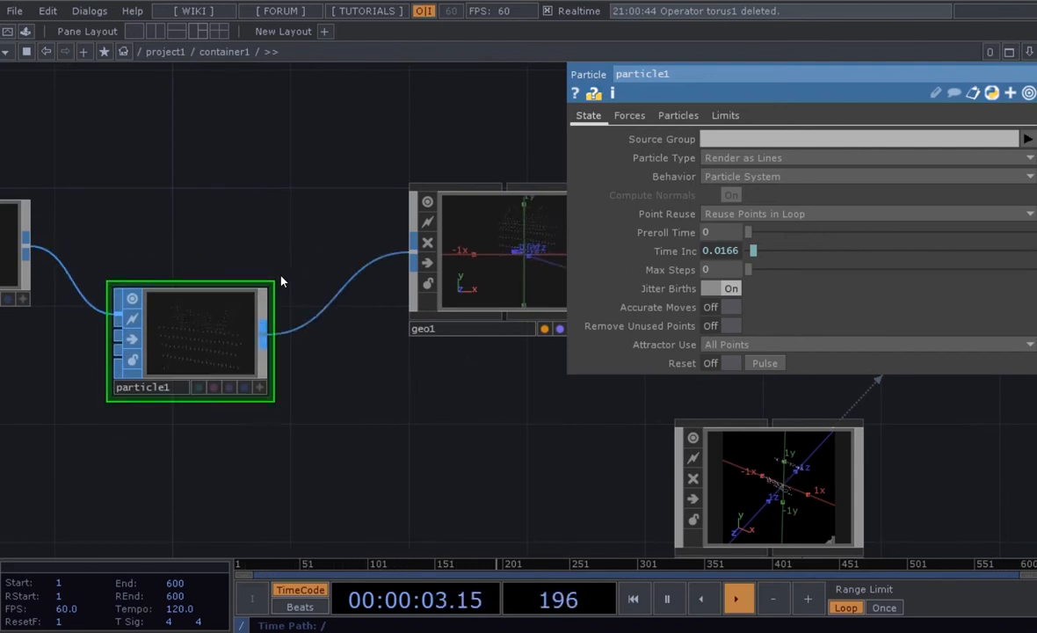
{"action": "left_click_drag", "start_coordinate": [205, 336], "coordinate": [206, 247]}
{"action": "left_click_drag", "start_coordinate": [243, 369], "coordinate": [298, 387]}
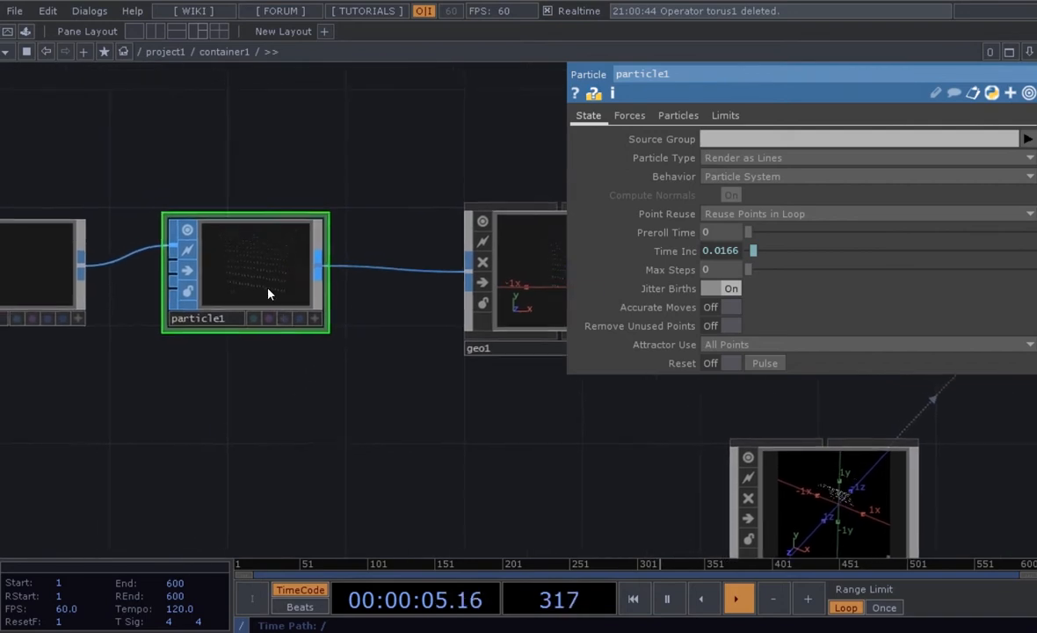
Examine how the particles show up in the previews of the Particle SOP, the Geometry component and the Light.
{"action": "scroll", "coordinate": [271, 293], "scroll_direction": "up", "scroll_amount": 3}
{"action": "left_click_drag", "start_coordinate": [274, 292], "coordinate": [296, 294]}
{"action": "scroll", "coordinate": [290, 326], "scroll_direction": "down", "scroll_amount": 1}
{"action": "scroll", "coordinate": [290, 325], "scroll_direction": "down", "scroll_amount": 3}
{"action": "left_click_drag", "start_coordinate": [356, 392], "coordinate": [264, 384]}
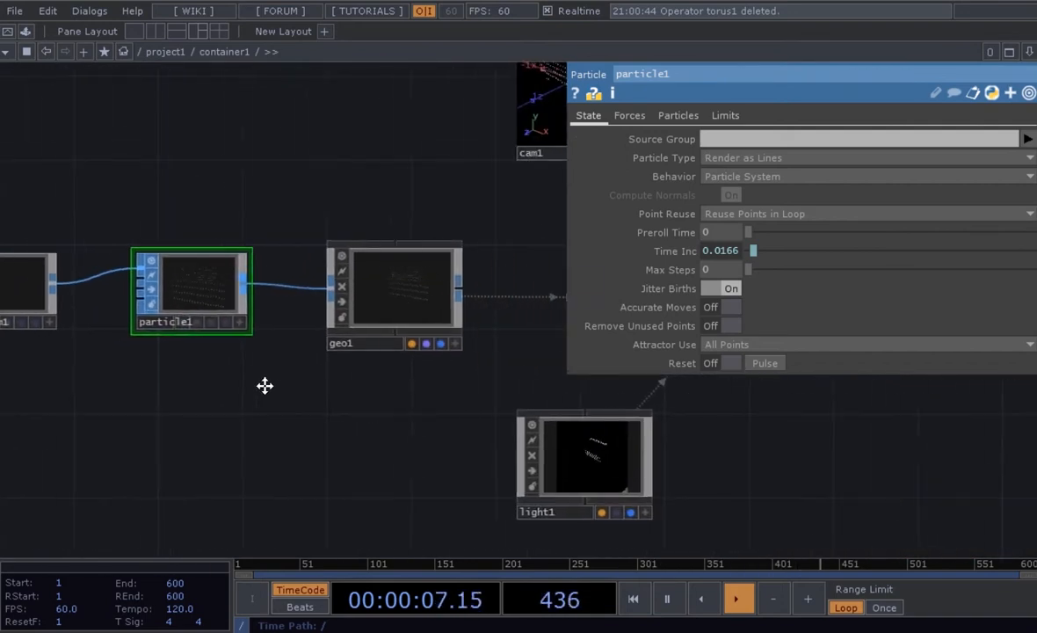
{"action": "left_click_drag", "start_coordinate": [396, 417], "coordinate": [270, 401]}
{"action": "left_click_drag", "start_coordinate": [532, 459], "coordinate": [459, 448]}
{"action": "scroll", "coordinate": [451, 449], "scroll_direction": "up", "scroll_amount": 5}
{"action": "left_click_drag", "start_coordinate": [509, 482], "coordinate": [368, 500]}
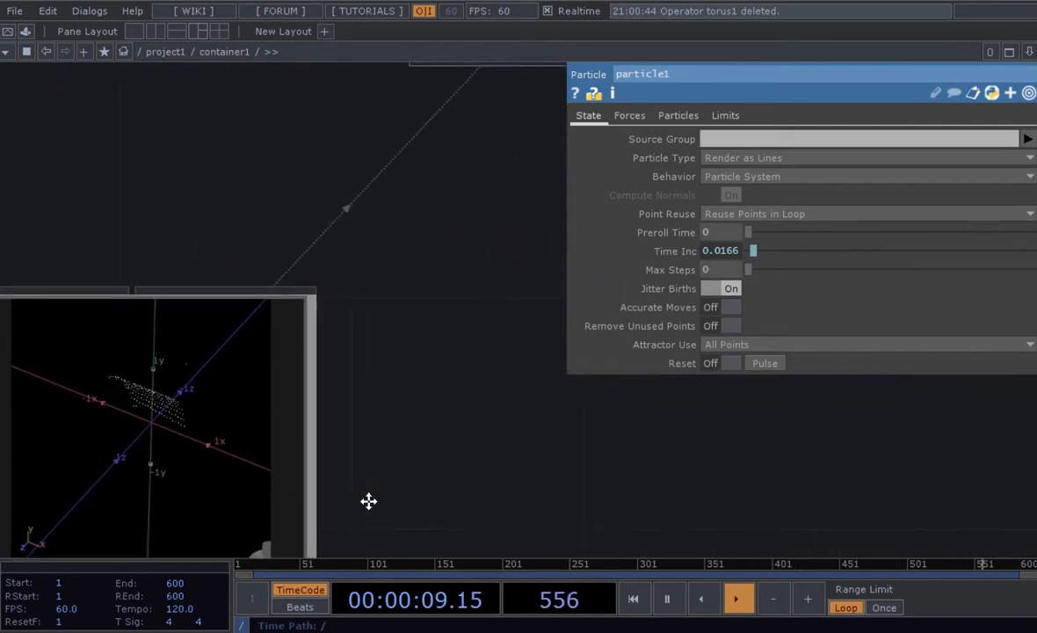
{"action": "scroll", "coordinate": [420, 460], "scroll_direction": "down", "scroll_amount": 2}
Inspect the Render TOP's preview to check how the particles read against its transparent background.
{"action": "mouse_move", "coordinate": [500, 420]}
{"action": "left_mouse_down"}
{"action": "mouse_move", "coordinate": [395, 435]}
{"action": "mouse_move", "coordinate": [305, 511]}
{"action": "left_mouse_up"}
{"action": "scroll", "coordinate": [341, 193], "scroll_direction": "up", "scroll_amount": 6}
{"action": "scroll", "coordinate": [368, 219], "scroll_direction": "down", "scroll_amount": 5}
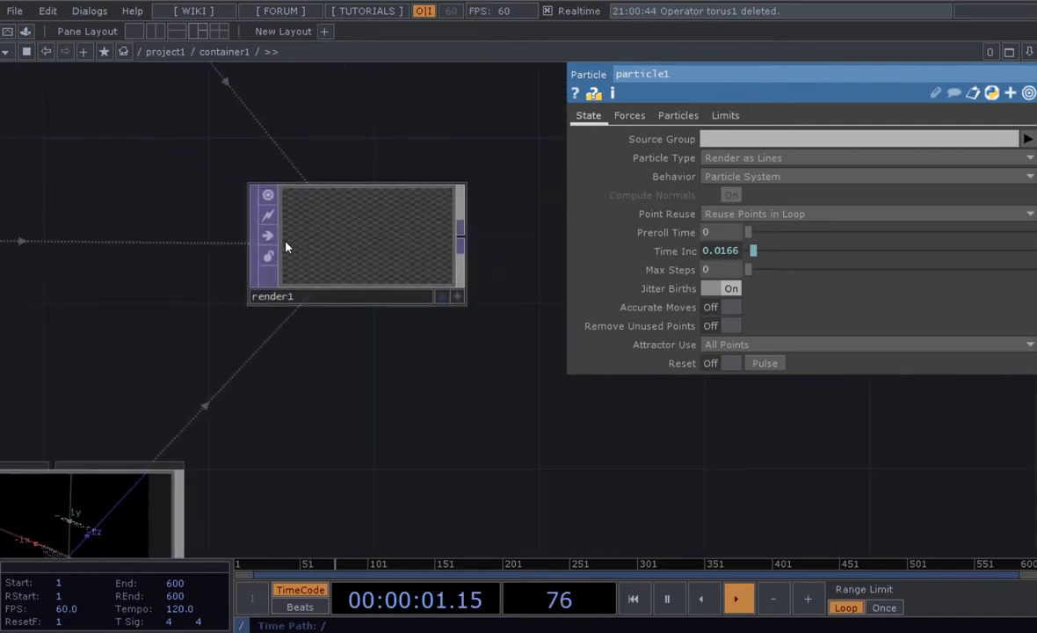
{"action": "scroll", "coordinate": [290, 237], "scroll_direction": "up", "scroll_amount": 1}
{"action": "scroll", "coordinate": [343, 222], "scroll_direction": "up", "scroll_amount": 4}
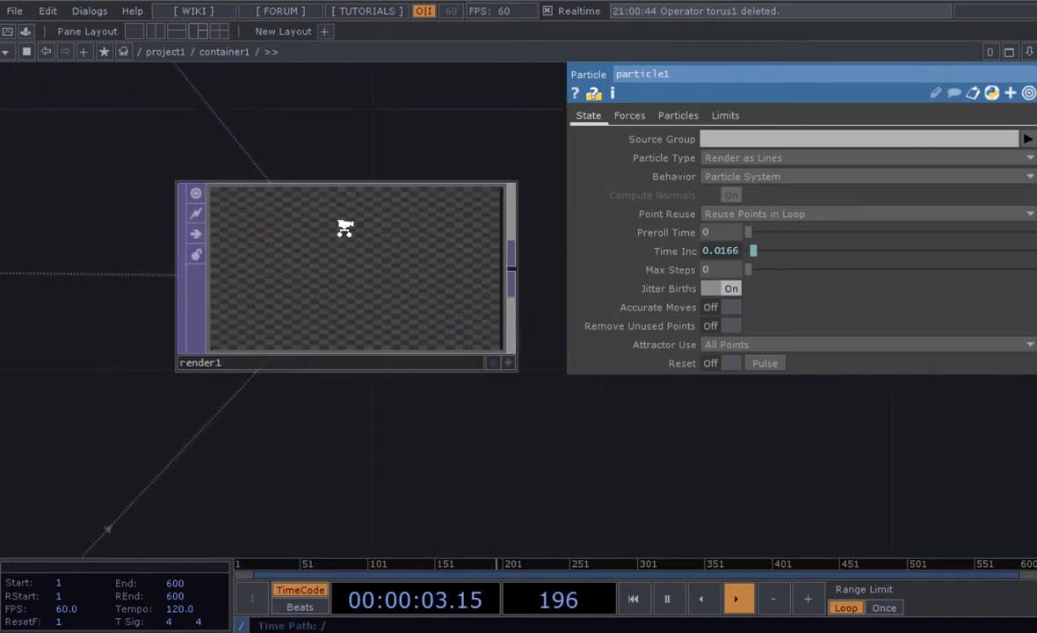
{"action": "scroll", "coordinate": [372, 259], "scroll_direction": "down", "scroll_amount": 6}
{"action": "left_click_drag", "start_coordinate": [468, 392], "coordinate": [367, 392]}
{"action": "scroll", "coordinate": [228, 252], "scroll_direction": "up", "scroll_amount": 2}
{"action": "left_click_drag", "start_coordinate": [446, 370], "coordinate": [403, 373]}
{"action": "left_click_drag", "start_coordinate": [298, 371], "coordinate": [410, 402]}
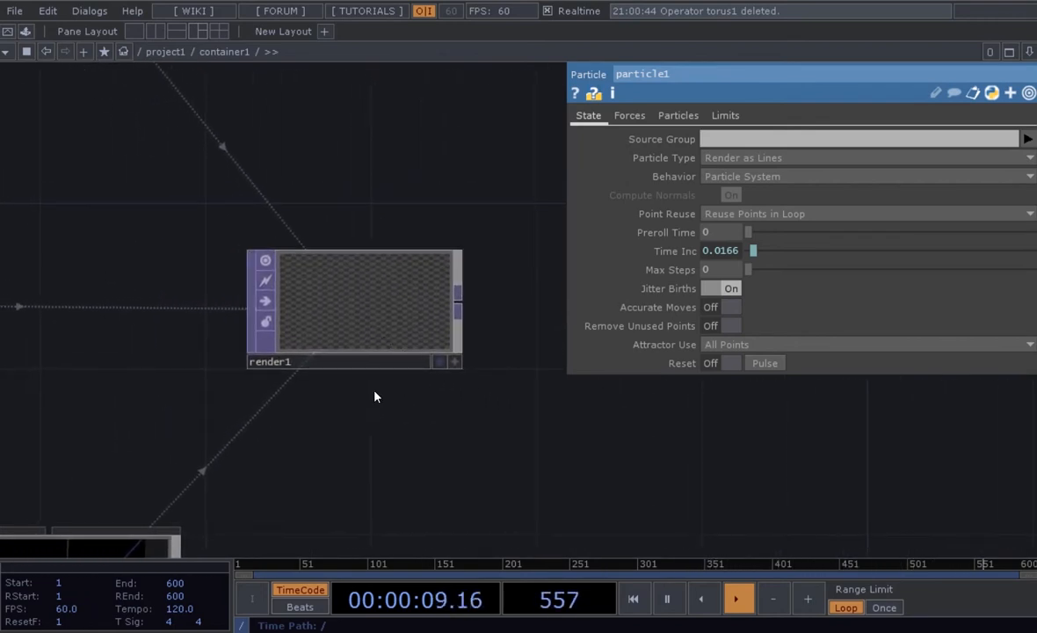
Add a Constant TOP below the Render TOP, on its output side, and move the Render TOP up slightly.
{"action": "left_click_drag", "start_coordinate": [466, 428], "coordinate": [380, 398]}
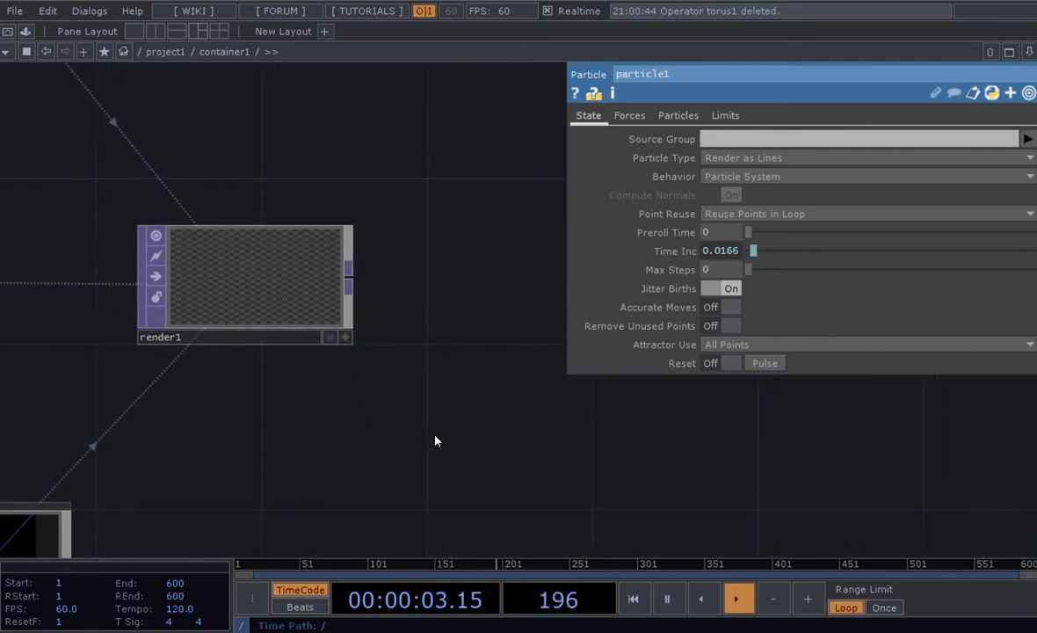
{"action": "key", "text": "Tab"}
{"action": "left_click", "coordinate": [217, 208]}
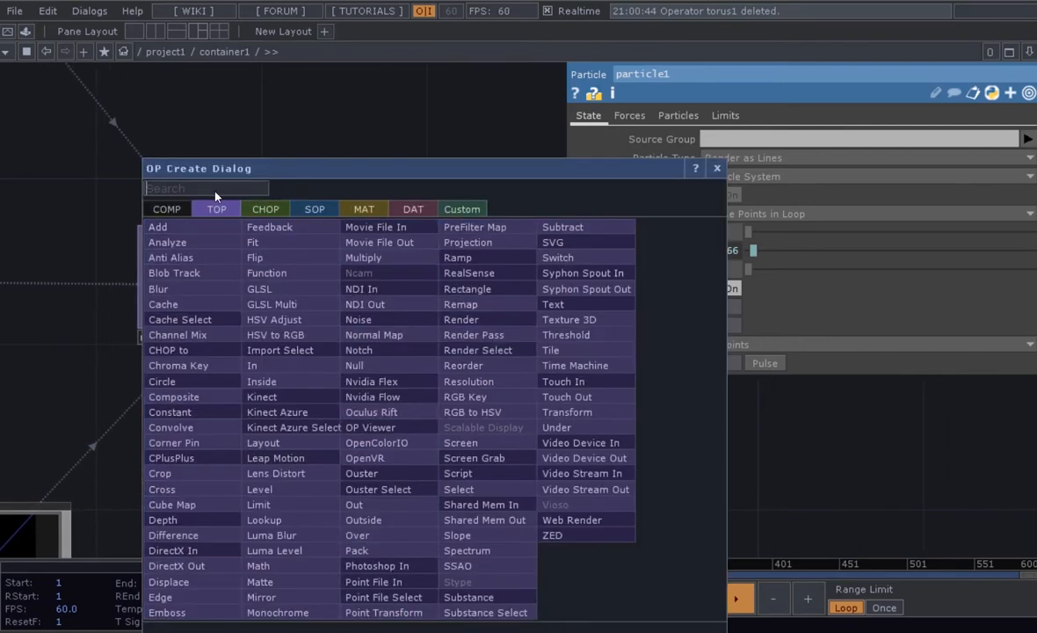
{"action": "type", "text": "con"}
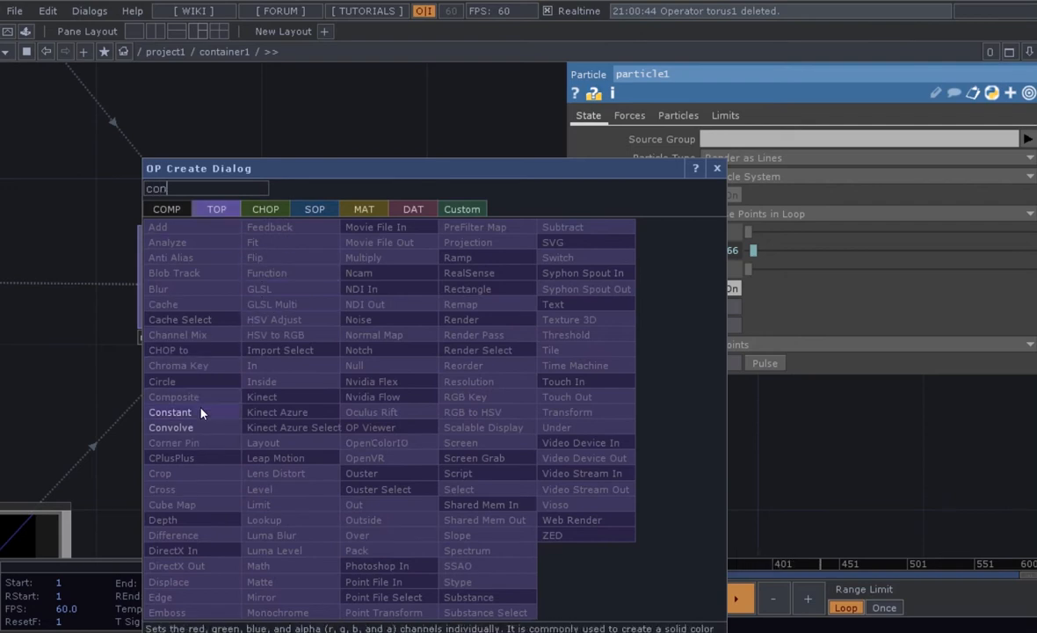
{"action": "left_click", "coordinate": [176, 412]}
{"action": "left_click", "coordinate": [479, 435]}
{"action": "left_click_drag", "start_coordinate": [359, 398], "coordinate": [338, 382]}
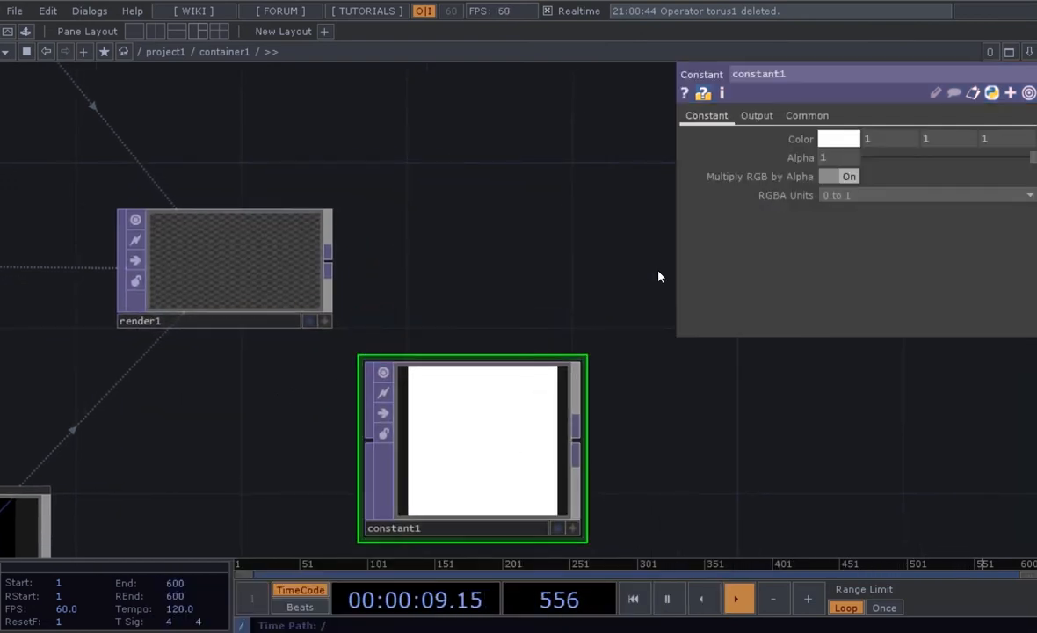
{"action": "left_click_drag", "start_coordinate": [301, 286], "coordinate": [300, 245]}
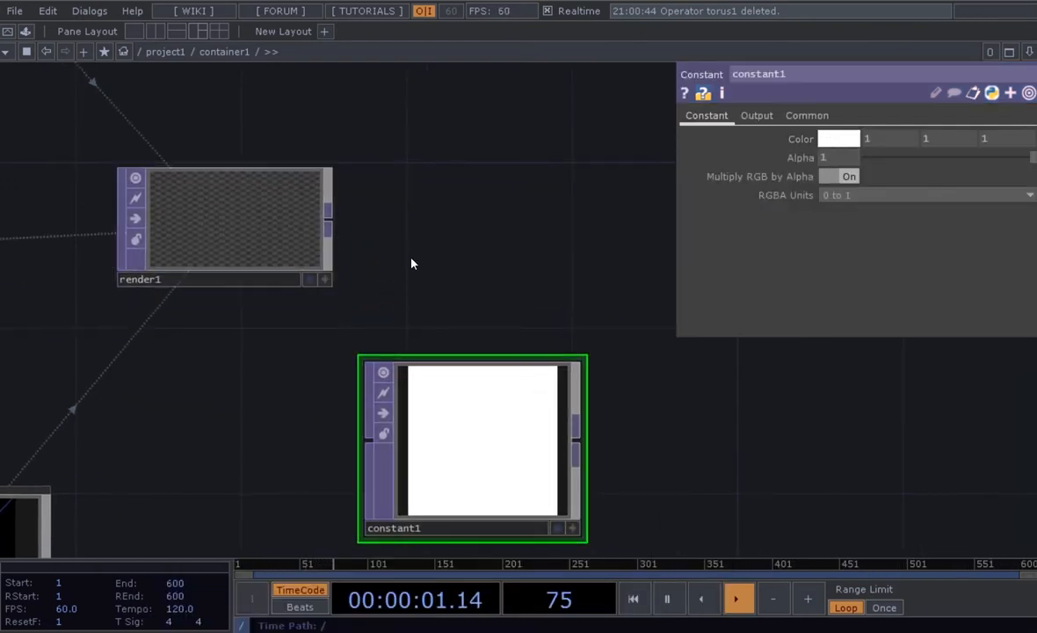
Set the Render TOP's resolution to 1000 by 700 and enlarge its node tile slightly.
{"action": "left_click_drag", "start_coordinate": [576, 323], "coordinate": [617, 322]}
{"action": "left_click_drag", "start_coordinate": [531, 266], "coordinate": [521, 268]}
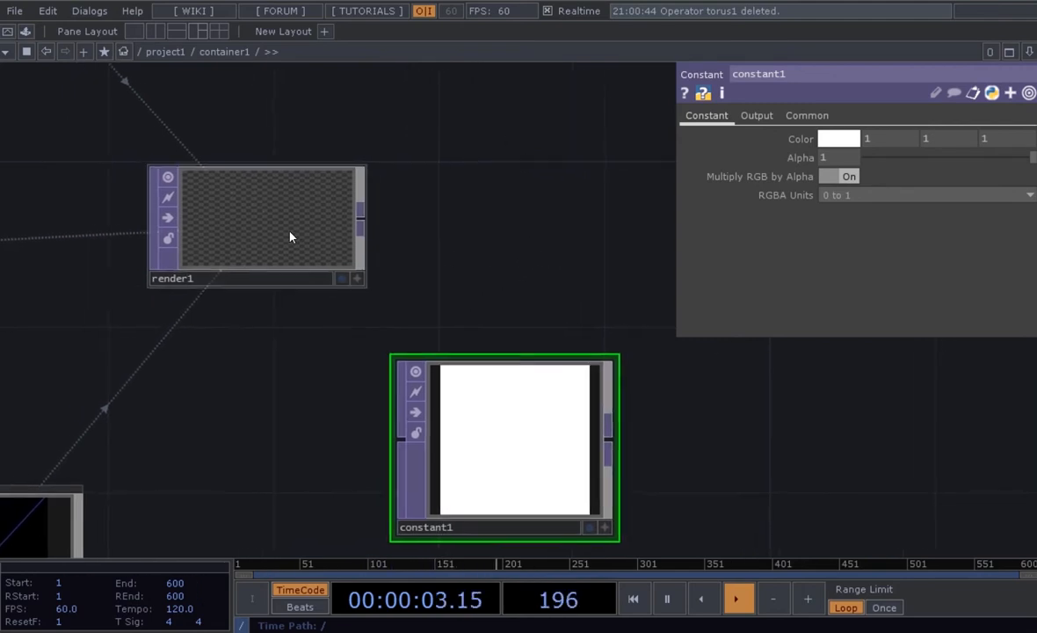
{"action": "left_click", "coordinate": [273, 220]}
{"action": "left_click", "coordinate": [923, 116]}
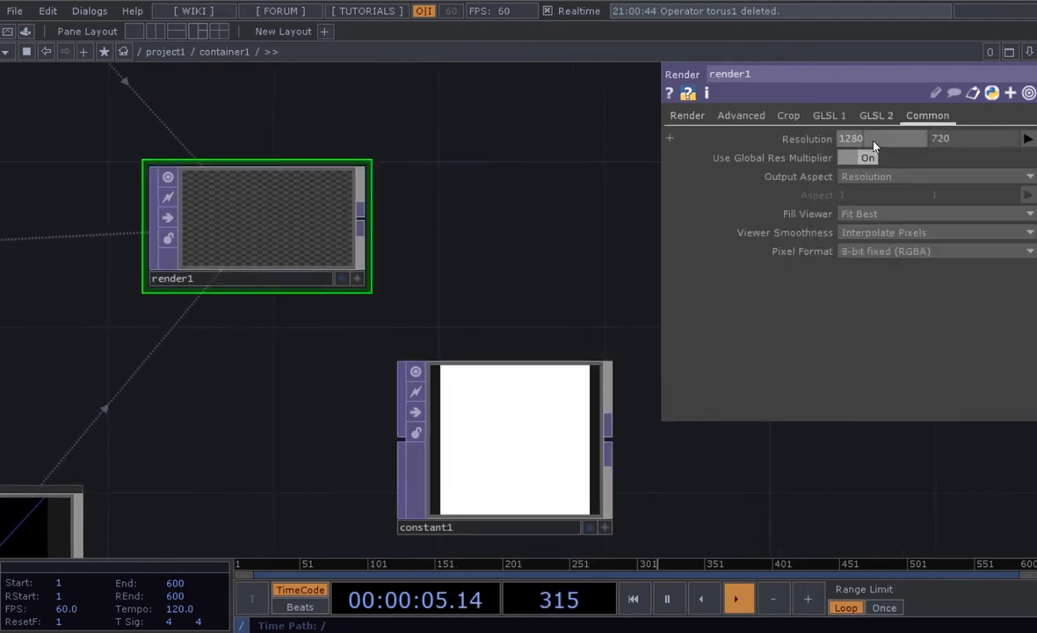
{"action": "left_click_drag", "start_coordinate": [873, 140], "coordinate": [817, 142]}
{"action": "type", "text": "1000"}
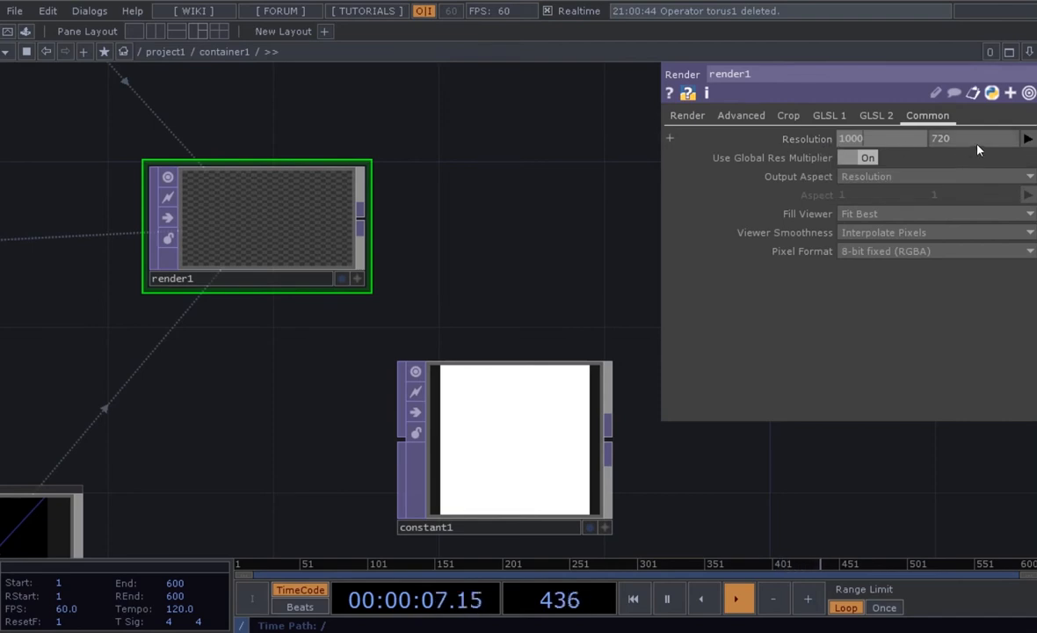
{"action": "left_click_drag", "start_coordinate": [976, 141], "coordinate": [912, 144]}
{"action": "type", "text": "700"}
{"action": "key", "text": "Return"}
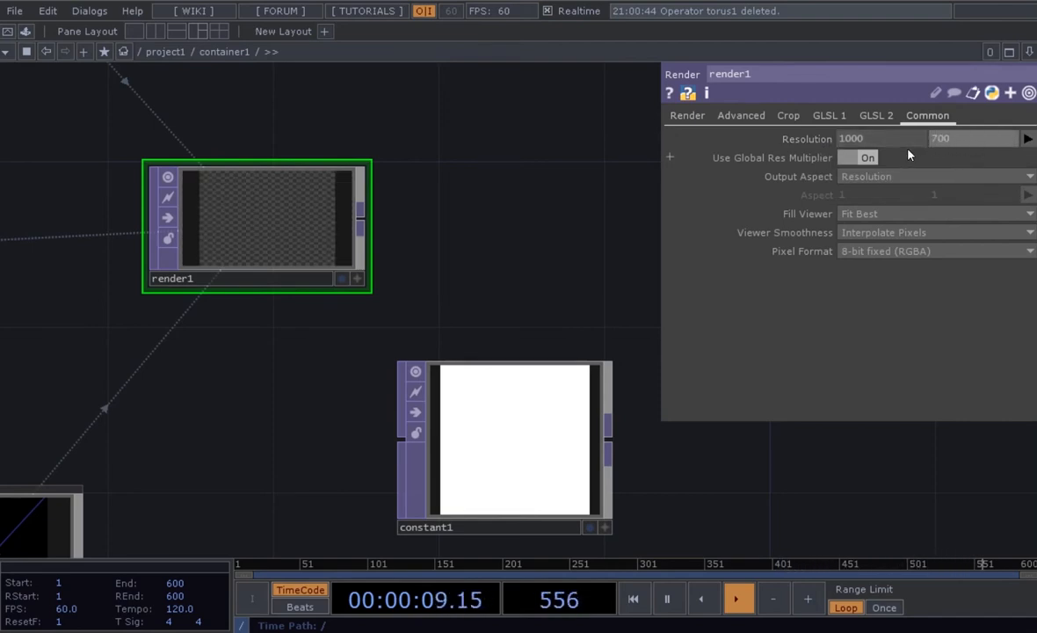
{"action": "left_click_drag", "start_coordinate": [511, 259], "coordinate": [486, 244]}
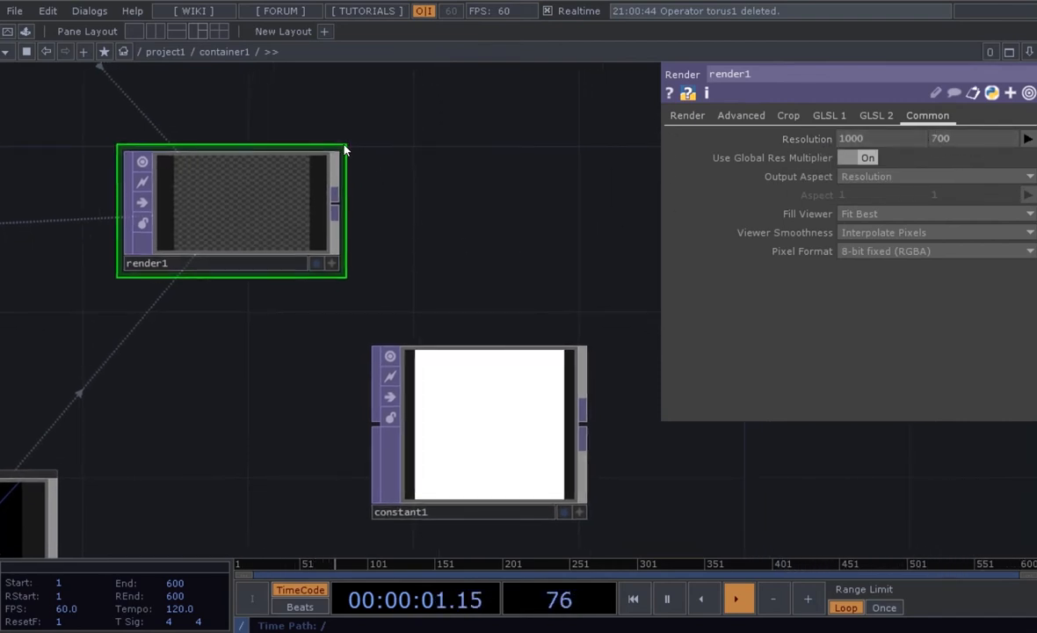
{"action": "left_click_drag", "start_coordinate": [341, 149], "coordinate": [342, 132]}
Set the Constant TOP's resolution to 1000 by 700.
{"action": "left_click", "coordinate": [492, 387]}
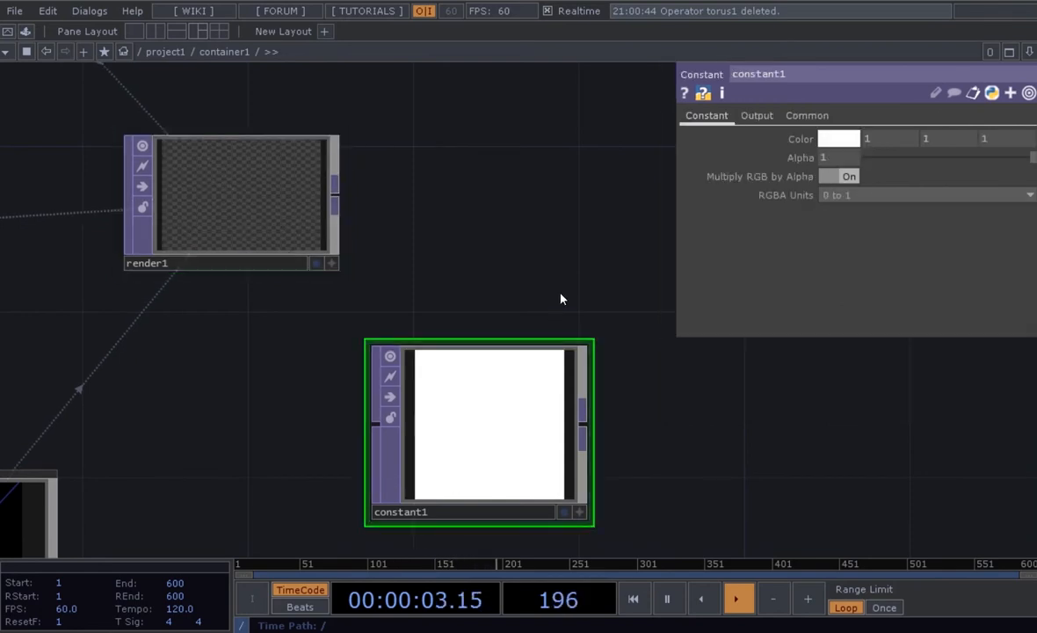
{"action": "left_click_drag", "start_coordinate": [561, 292], "coordinate": [537, 303]}
{"action": "type", "text": "1000"}
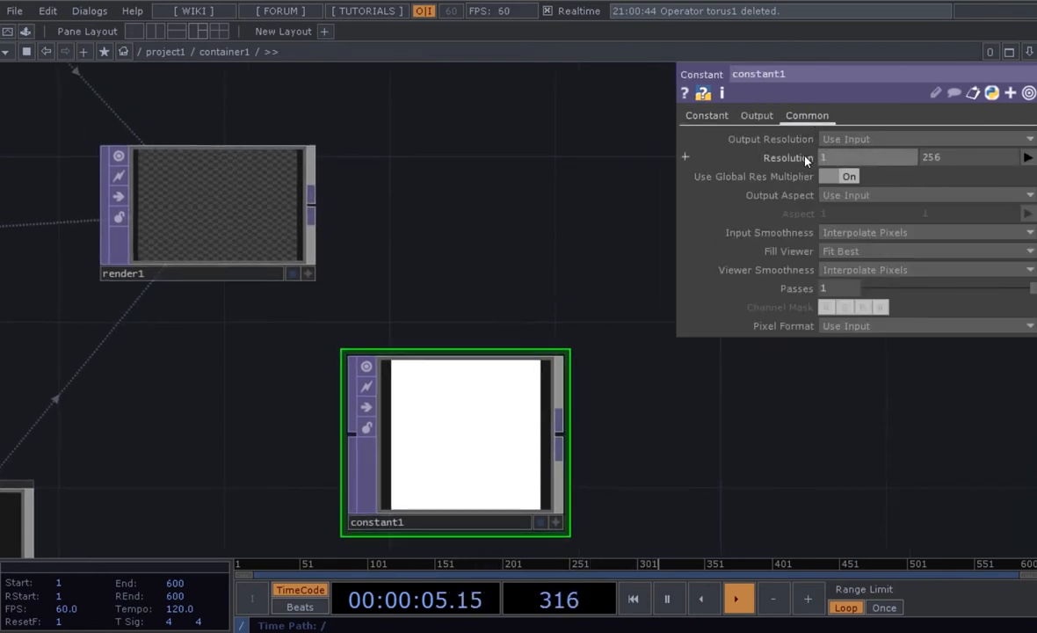
{"action": "left_click", "coordinate": [949, 160]}
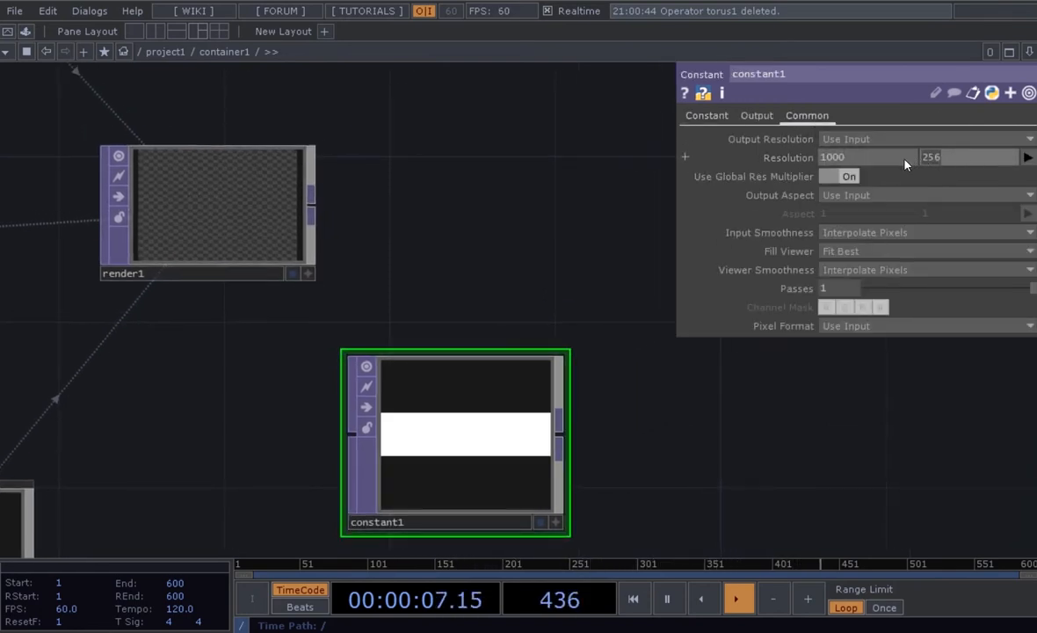
{"action": "type", "text": "700"}
{"action": "key", "text": "Return"}
Change the Constant TOP's color to black.
{"action": "scroll", "coordinate": [422, 290], "scroll_direction": "down", "scroll_amount": 2}
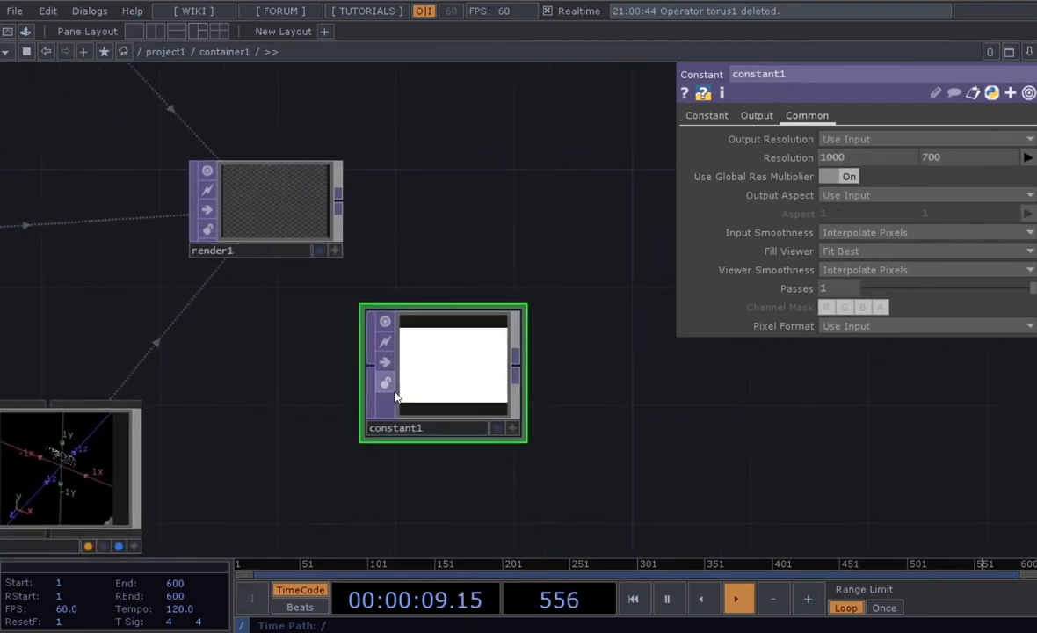
{"action": "left_click", "coordinate": [706, 115]}
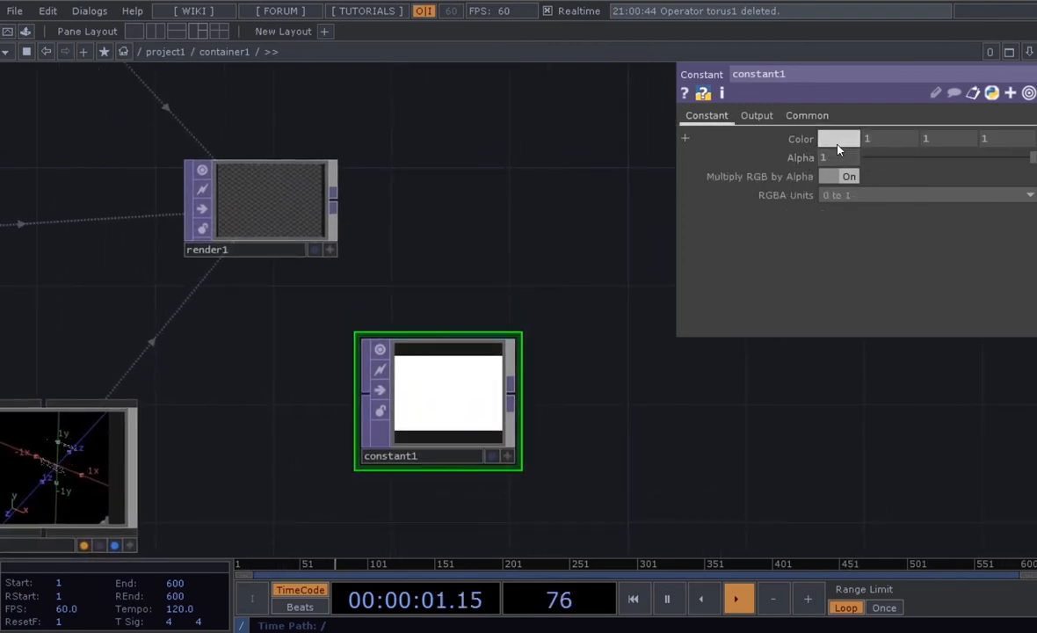
{"action": "left_click", "coordinate": [837, 145]}
{"action": "left_click", "coordinate": [821, 108]}
Add a Composite TOP downstream of the Render and Constant TOPs.
{"action": "left_click_drag", "start_coordinate": [579, 285], "coordinate": [514, 316]}
{"action": "key", "text": "Tab"}
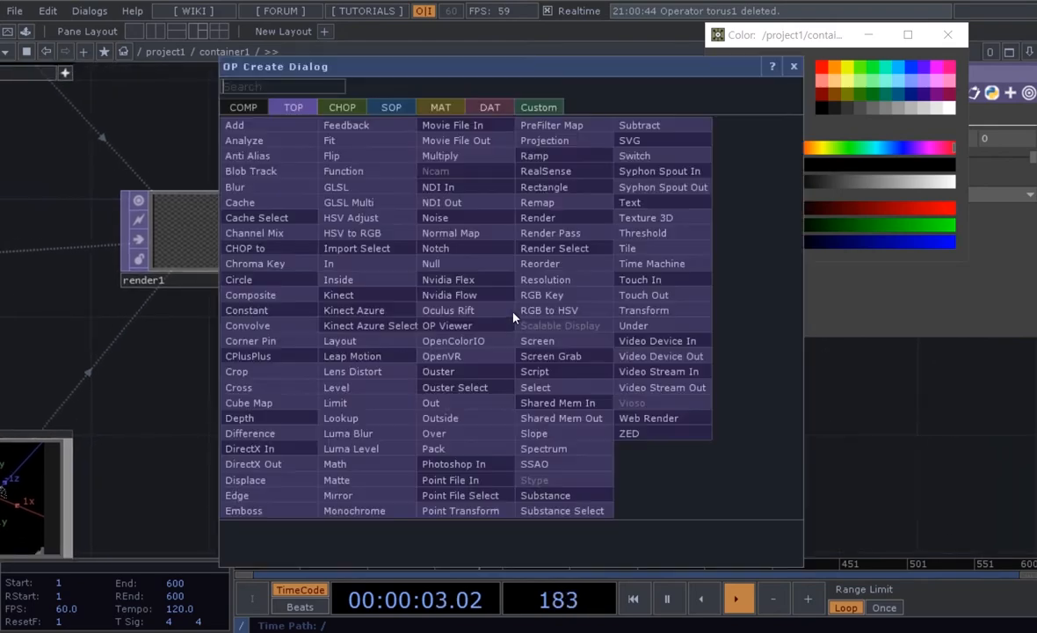
{"action": "type", "text": "com"}
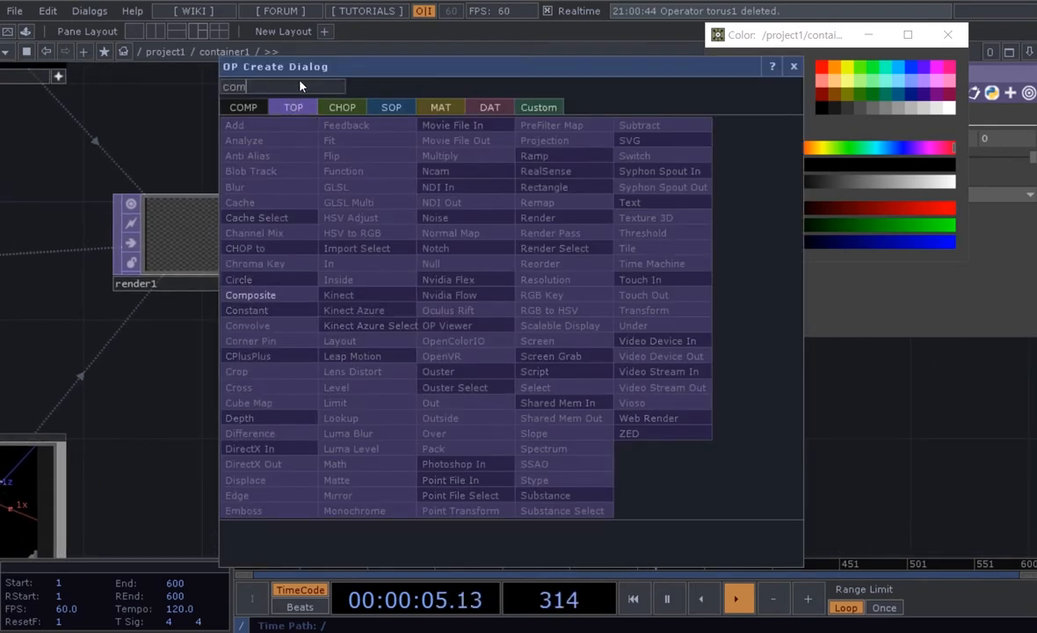
{"action": "left_click", "coordinate": [286, 304]}
{"action": "left_click", "coordinate": [540, 303]}
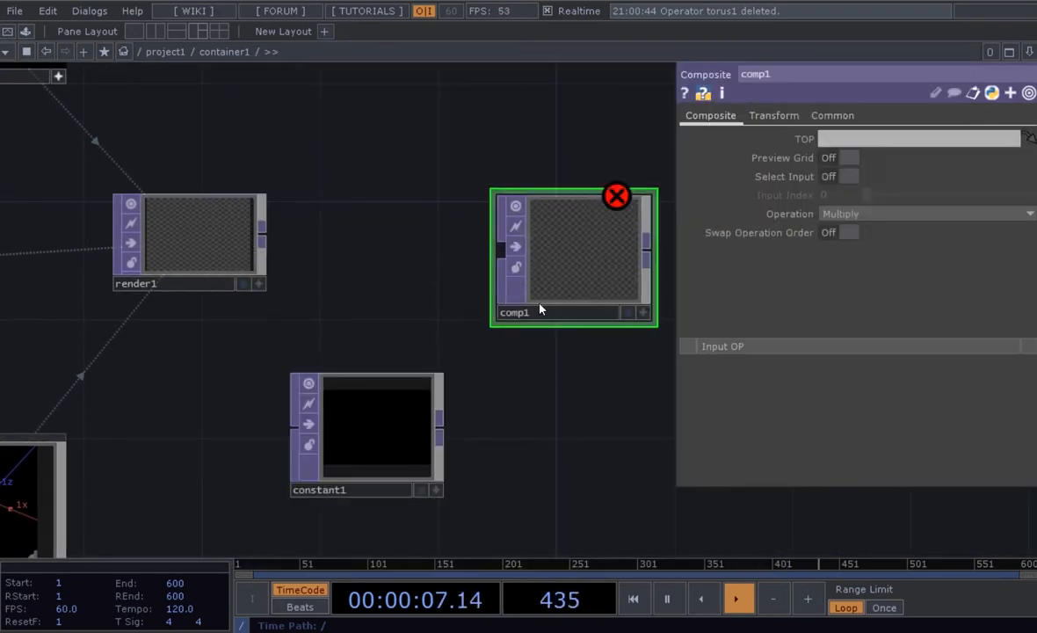
Wire the Render TOP and the Constant TOP into the Composite TOP, with the render as first input.
{"action": "left_click", "coordinate": [530, 220]}
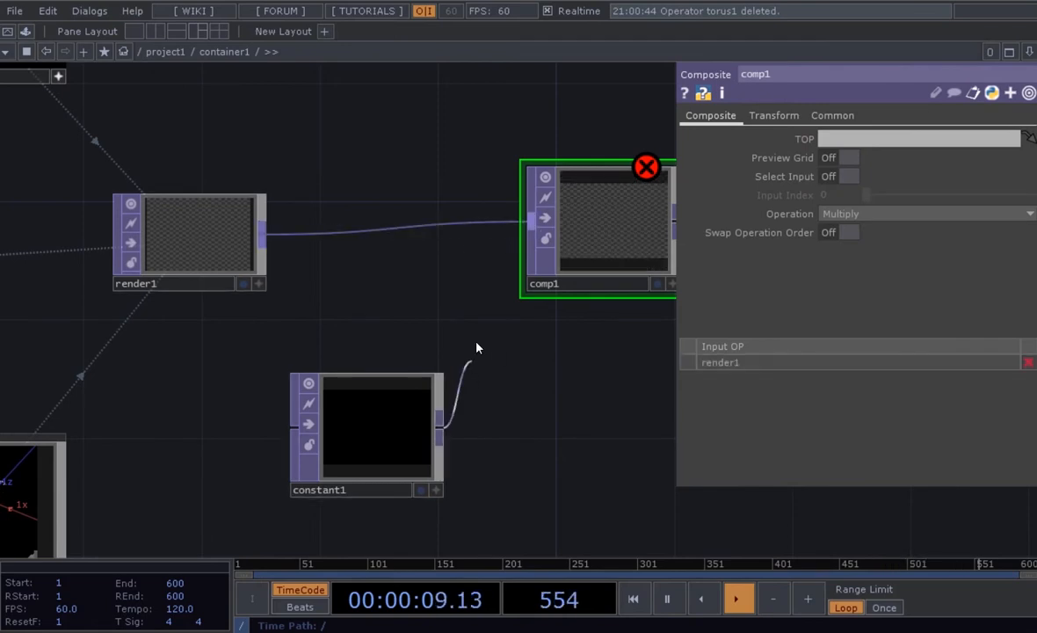
{"action": "left_click_drag", "start_coordinate": [477, 342], "coordinate": [530, 228]}
{"action": "left_click", "coordinate": [533, 278]}
Set the Composite TOP's Fixed Layer to Input 1 and its Pre-Fit Overlay to Fit Best, and move the node down slightly.
{"action": "left_click", "coordinate": [767, 121]}
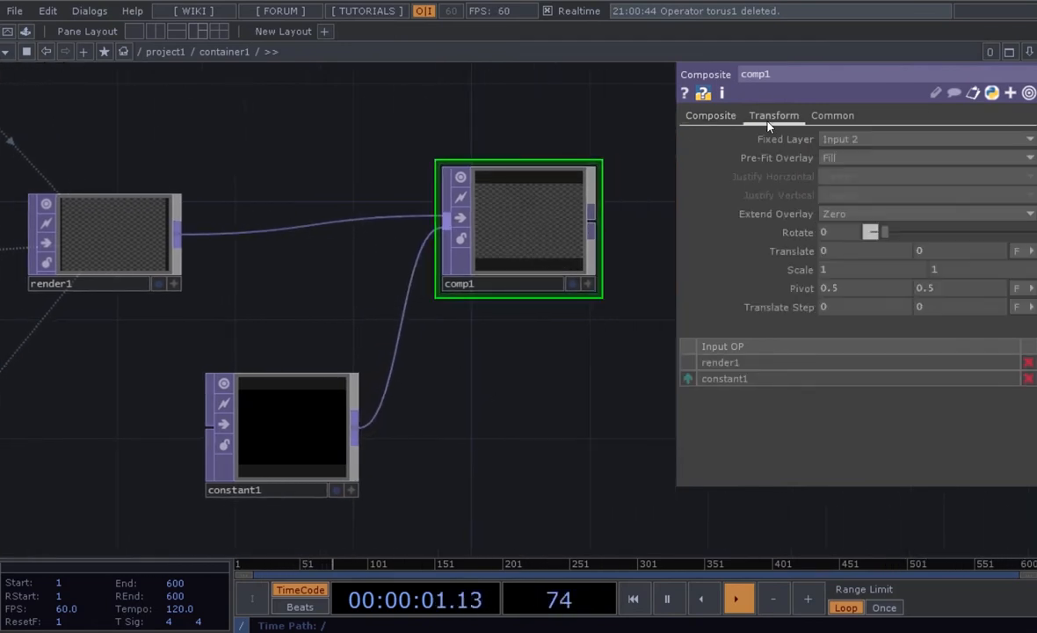
{"action": "left_click_drag", "start_coordinate": [565, 203], "coordinate": [565, 233]}
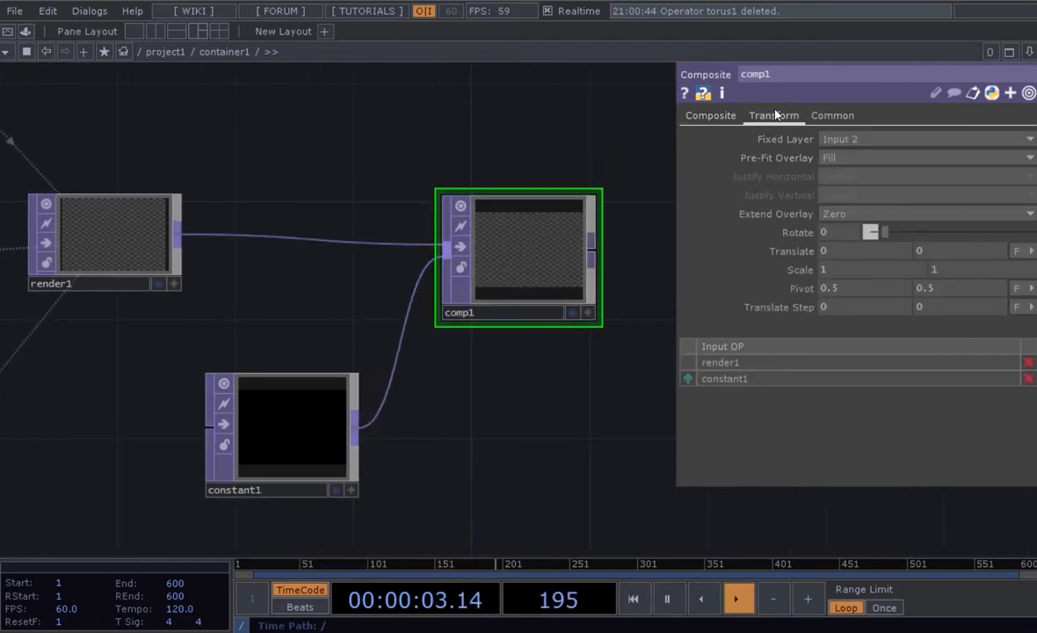
{"action": "left_click", "coordinate": [842, 141]}
{"action": "left_click", "coordinate": [849, 153]}
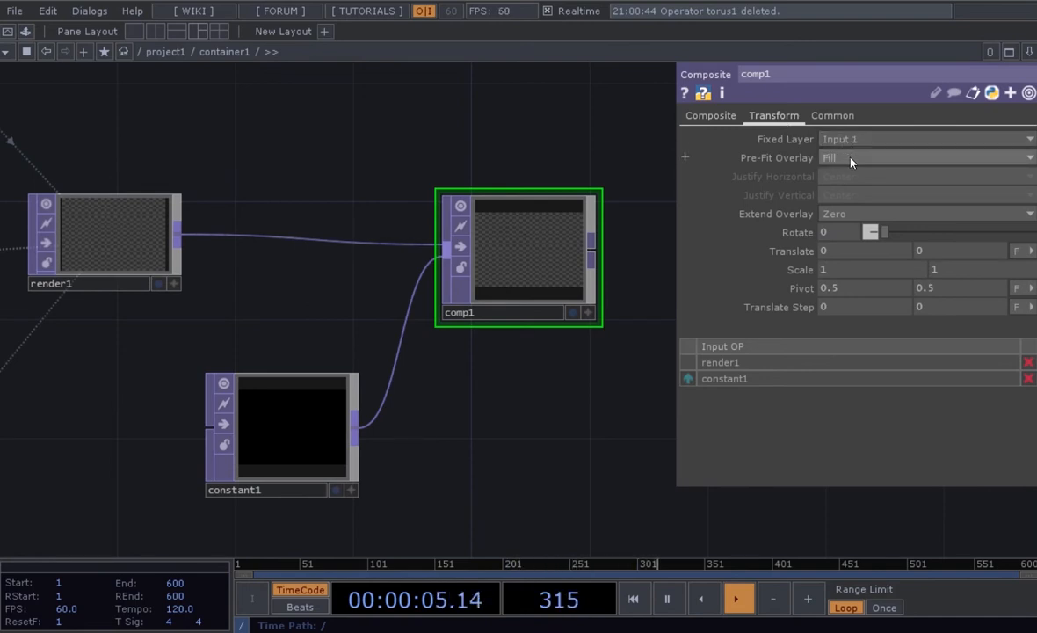
{"action": "left_click", "coordinate": [850, 160]}
{"action": "left_click", "coordinate": [842, 217]}
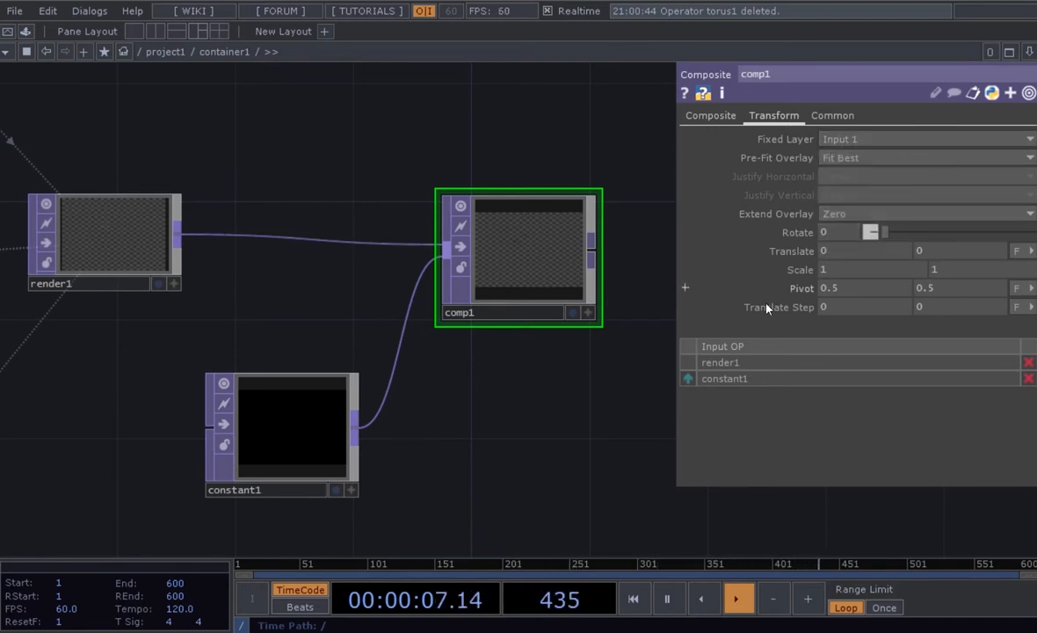
Set the Composite TOP's blending operation to Over.
{"action": "left_click_drag", "start_coordinate": [544, 456], "coordinate": [548, 450]}
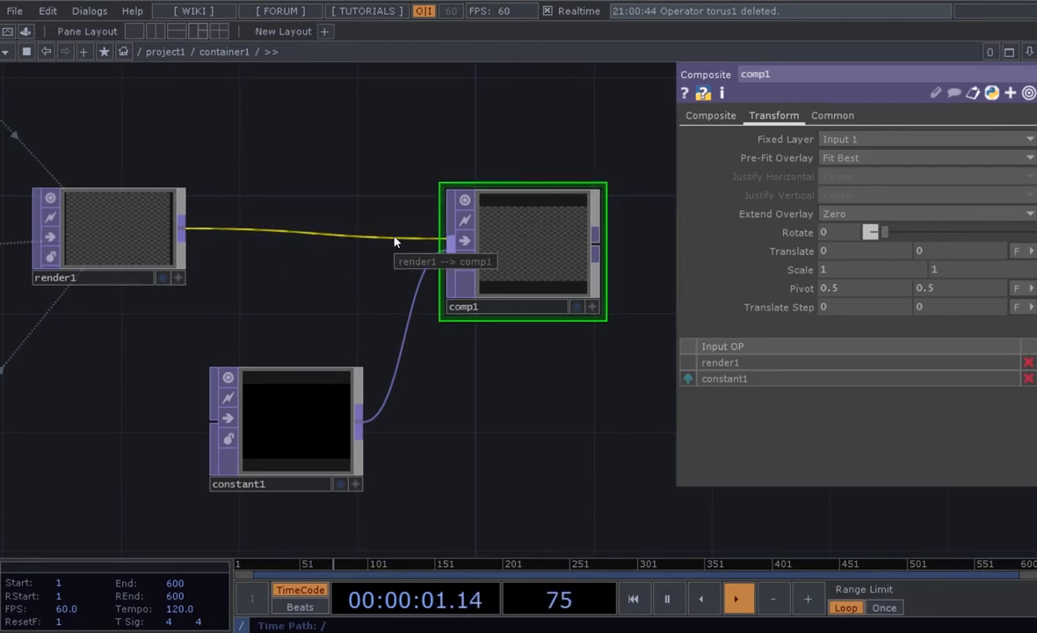
{"action": "left_click", "coordinate": [710, 116]}
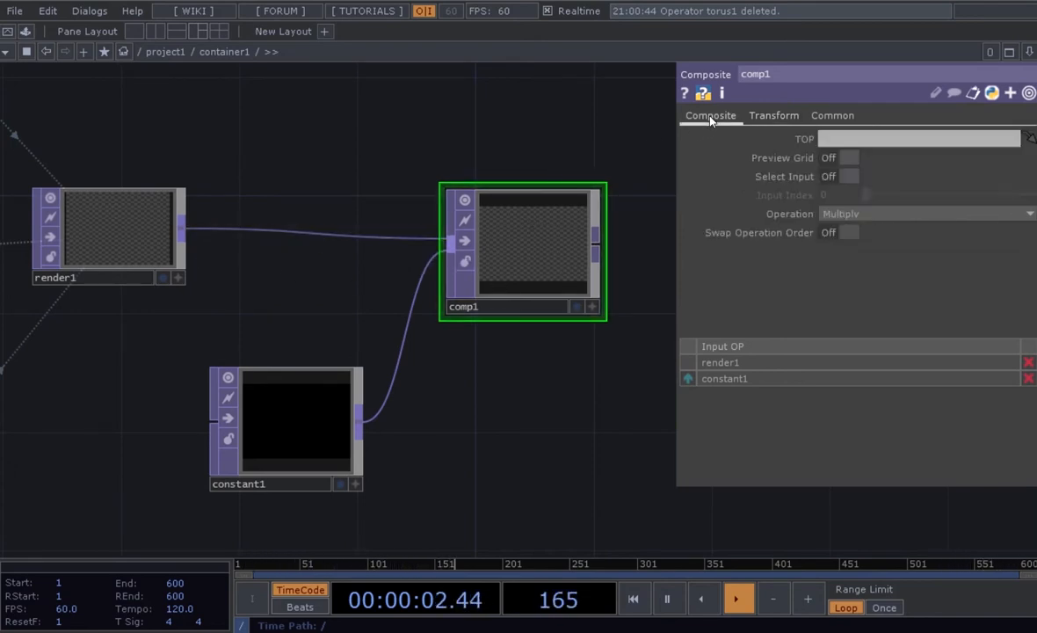
{"action": "left_click", "coordinate": [888, 216]}
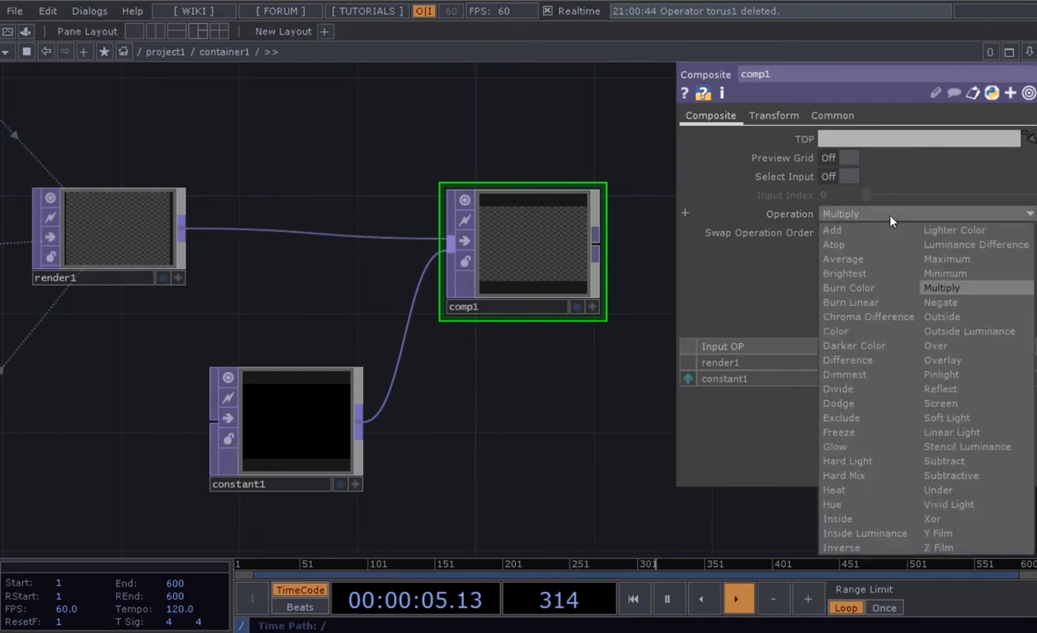
{"action": "left_click", "coordinate": [966, 349]}
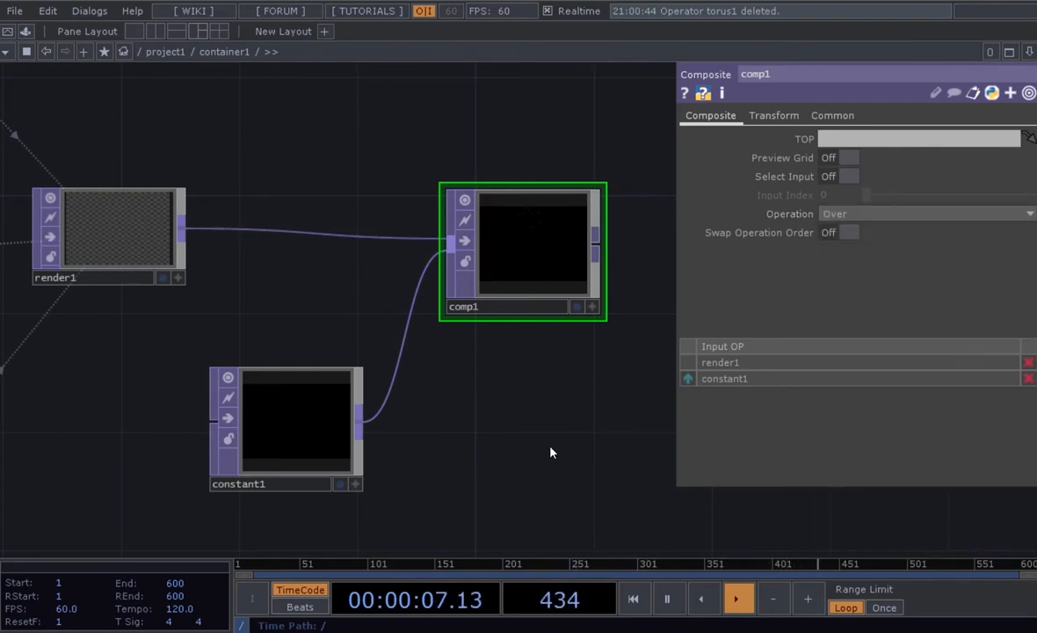
Display the Composite TOP's output as the network background.
{"action": "scroll", "coordinate": [554, 342], "scroll_direction": "up", "scroll_amount": 3}
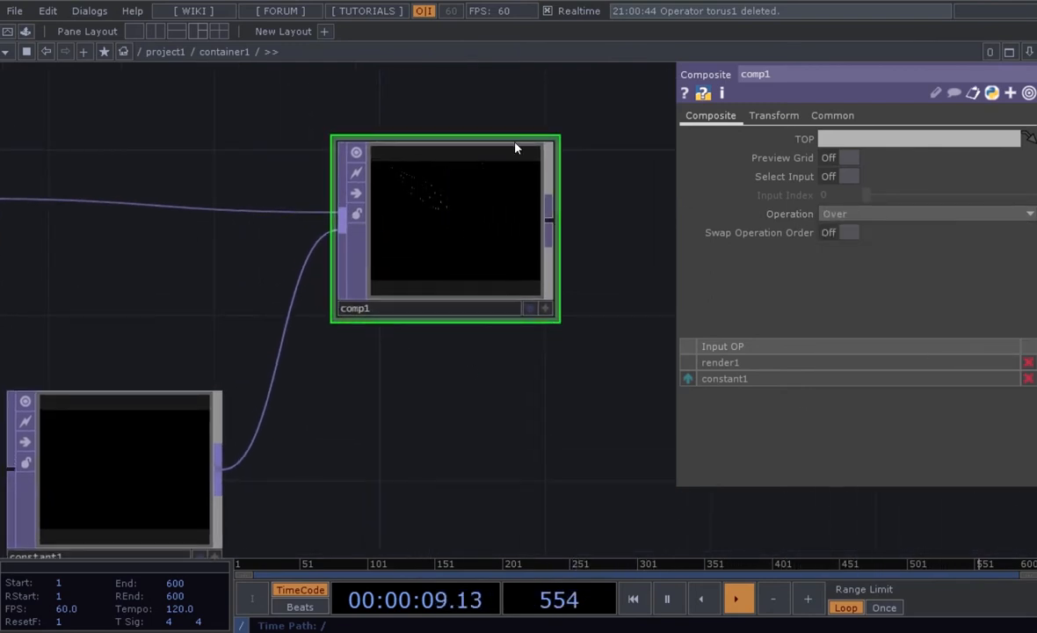
{"action": "scroll", "coordinate": [464, 307], "scroll_direction": "up", "scroll_amount": 2}
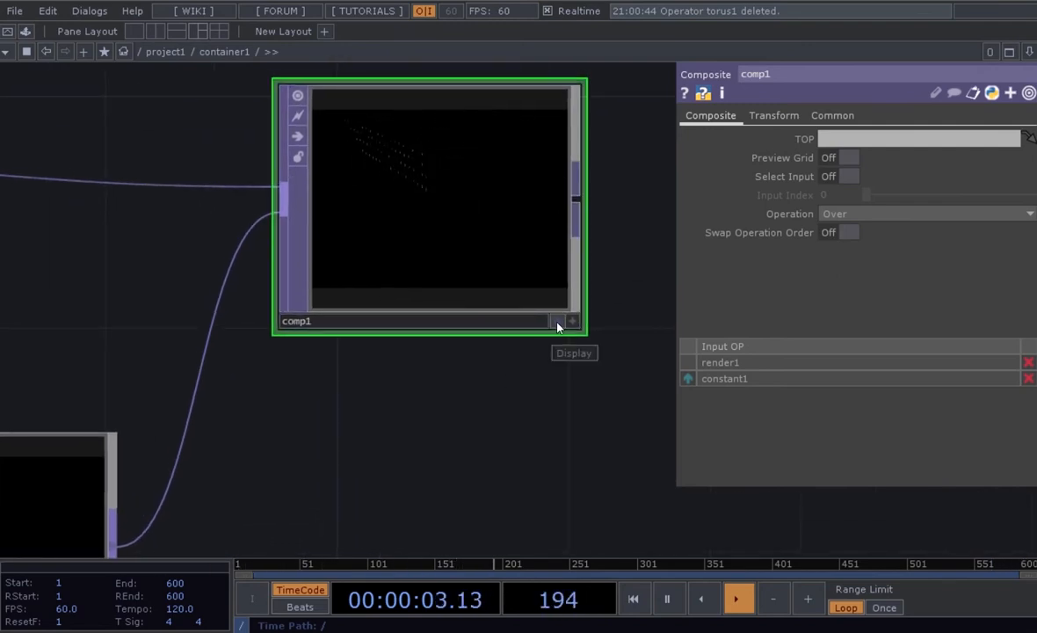
{"action": "scroll", "coordinate": [539, 424], "scroll_direction": "down", "scroll_amount": 4}
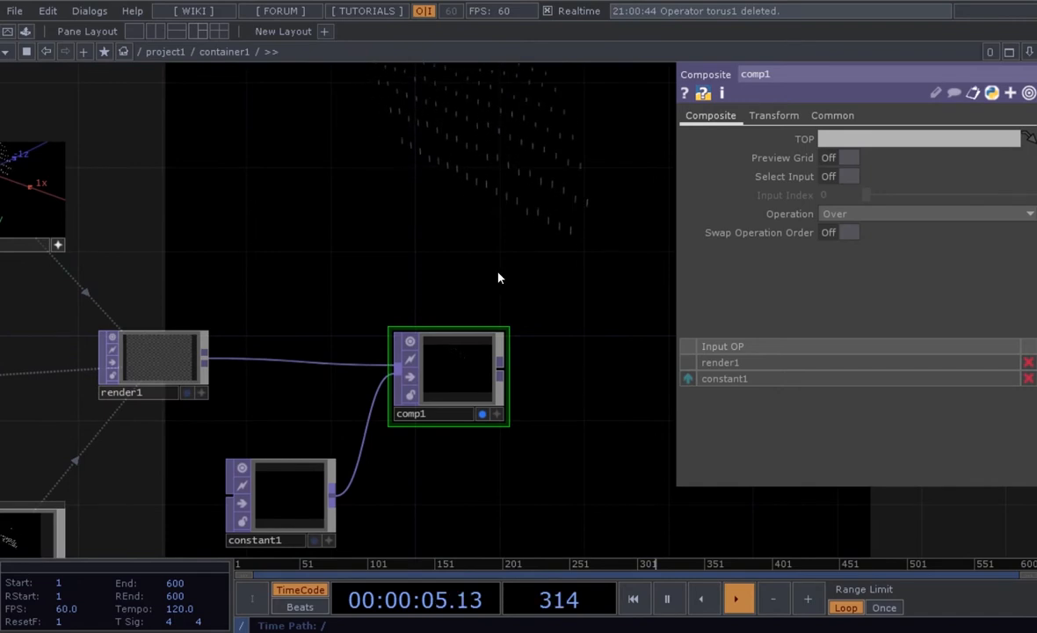
{"action": "scroll", "coordinate": [545, 176], "scroll_direction": "down", "scroll_amount": 2}
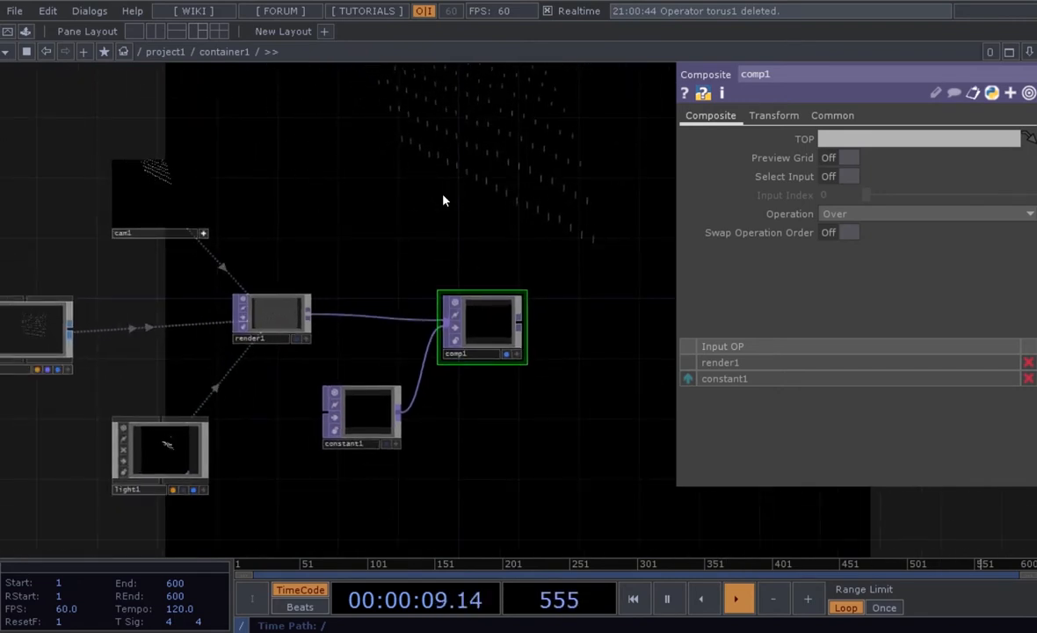
{"action": "left_click_drag", "start_coordinate": [427, 216], "coordinate": [501, 209]}
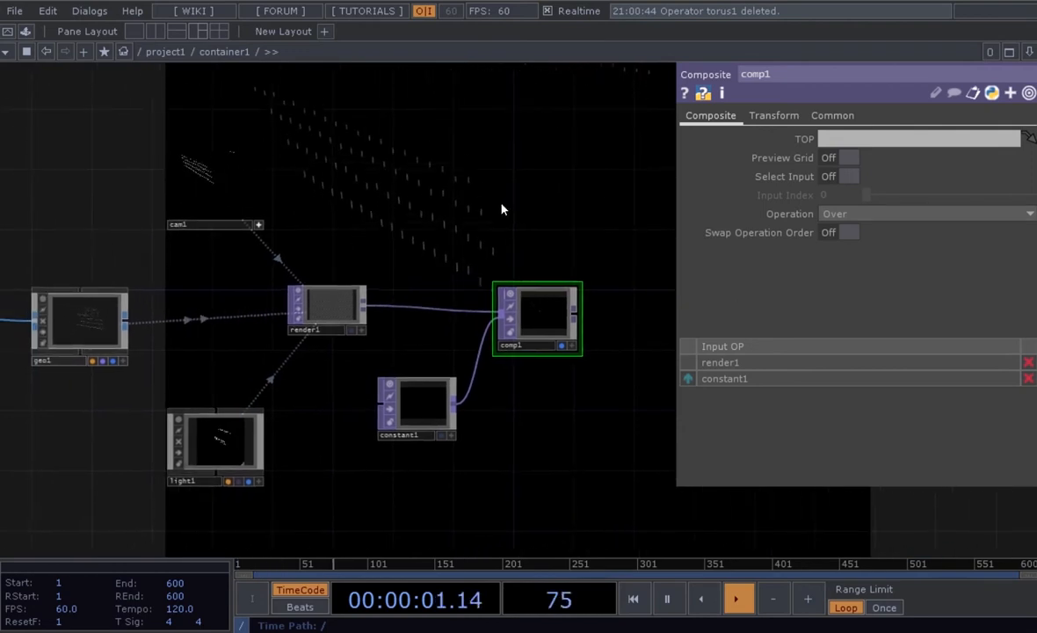
Examine the particles around the Camera and Geometry nodes and toggle the Camera's interactive viewer.
{"action": "left_click_drag", "start_coordinate": [189, 361], "coordinate": [243, 394]}
{"action": "left_click", "coordinate": [313, 258]}
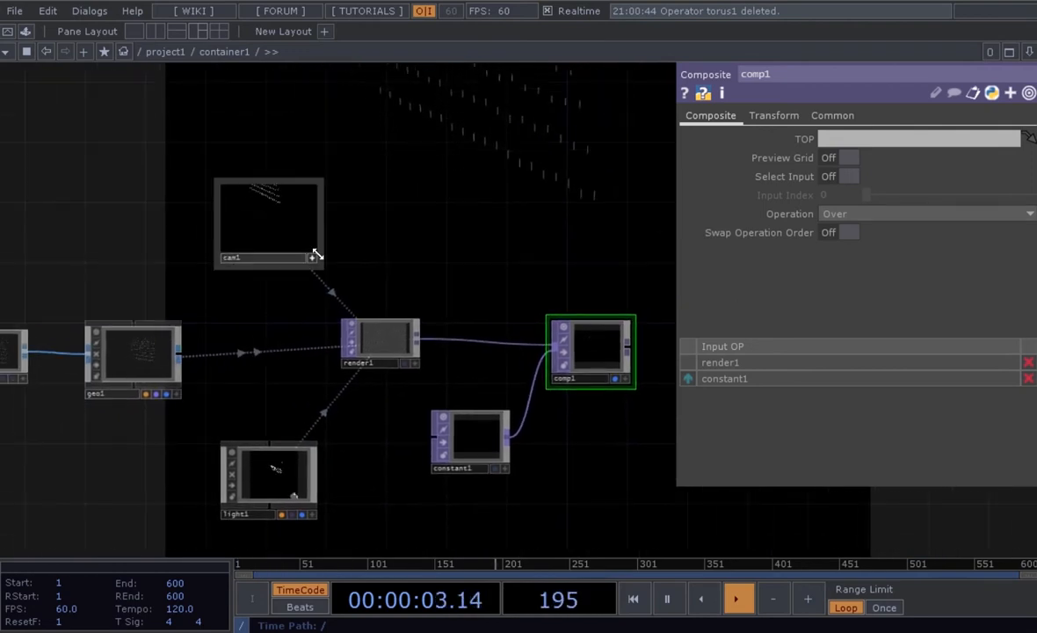
{"action": "left_click", "coordinate": [313, 258]}
{"action": "left_click", "coordinate": [312, 258]}
{"action": "left_click_drag", "start_coordinate": [235, 322], "coordinate": [261, 315]}
{"action": "middle_click_drag", "start_coordinate": [261, 315], "coordinate": [238, 387]}
{"action": "left_click_drag", "start_coordinate": [237, 400], "coordinate": [364, 390]}
{"action": "left_click_drag", "start_coordinate": [244, 409], "coordinate": [372, 400]}
{"action": "mouse_move", "coordinate": [303, 380]}
{"action": "middle_mouse_down"}
{"action": "mouse_move", "coordinate": [317, 369]}
{"action": "mouse_move", "coordinate": [363, 389]}
{"action": "mouse_move", "coordinate": [349, 405]}
{"action": "mouse_move", "coordinate": [272, 323]}
{"action": "middle_mouse_up"}
Review the Particle SOP's force parameters.
{"action": "left_click", "coordinate": [273, 322]}
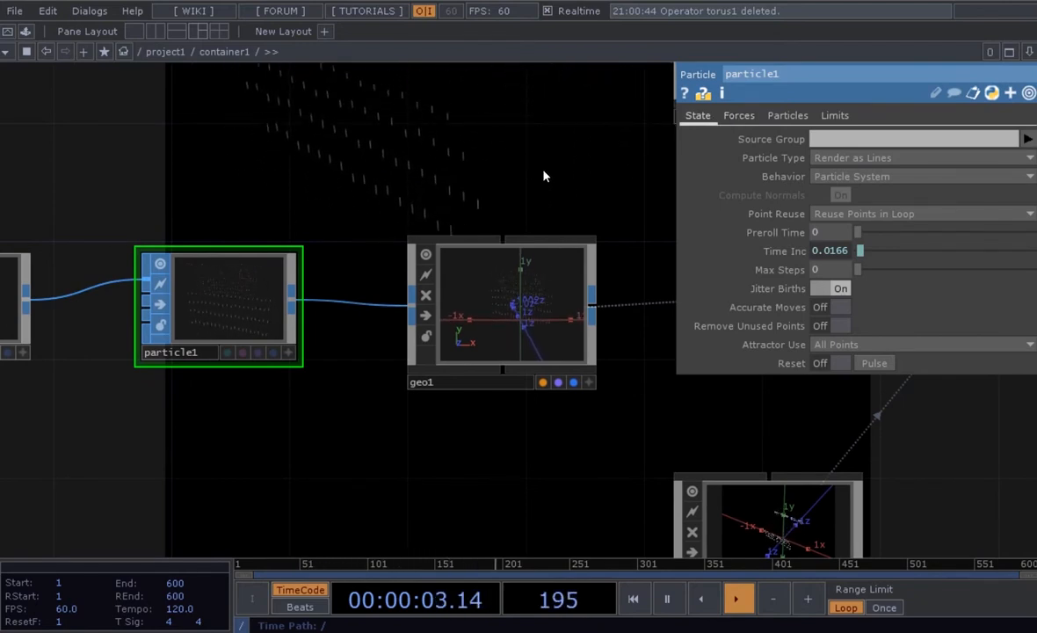
{"action": "left_click_drag", "start_coordinate": [536, 146], "coordinate": [552, 140]}
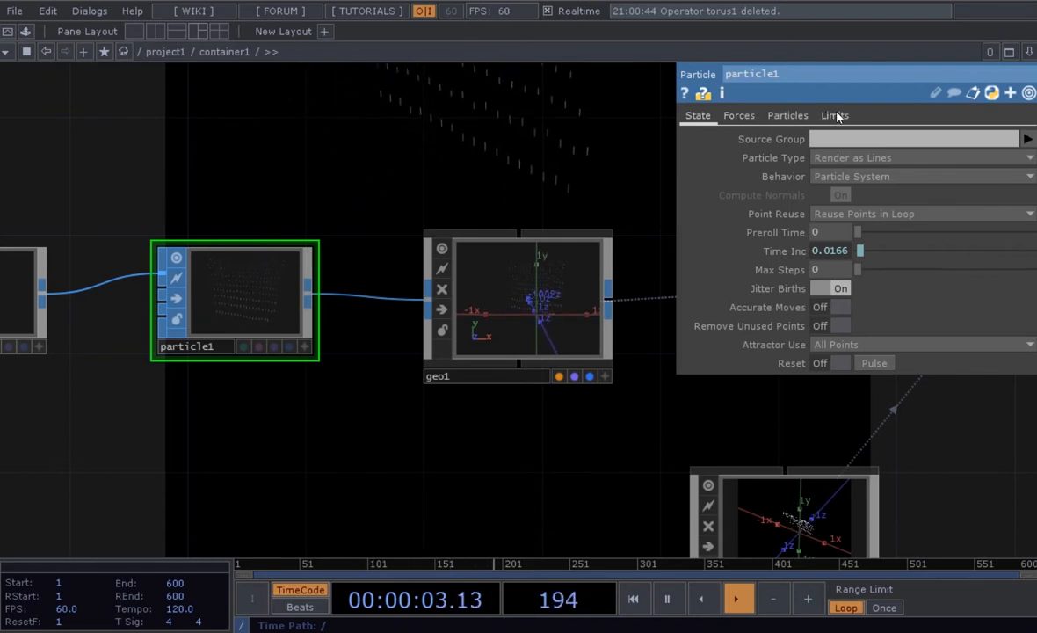
{"action": "left_click", "coordinate": [737, 117]}
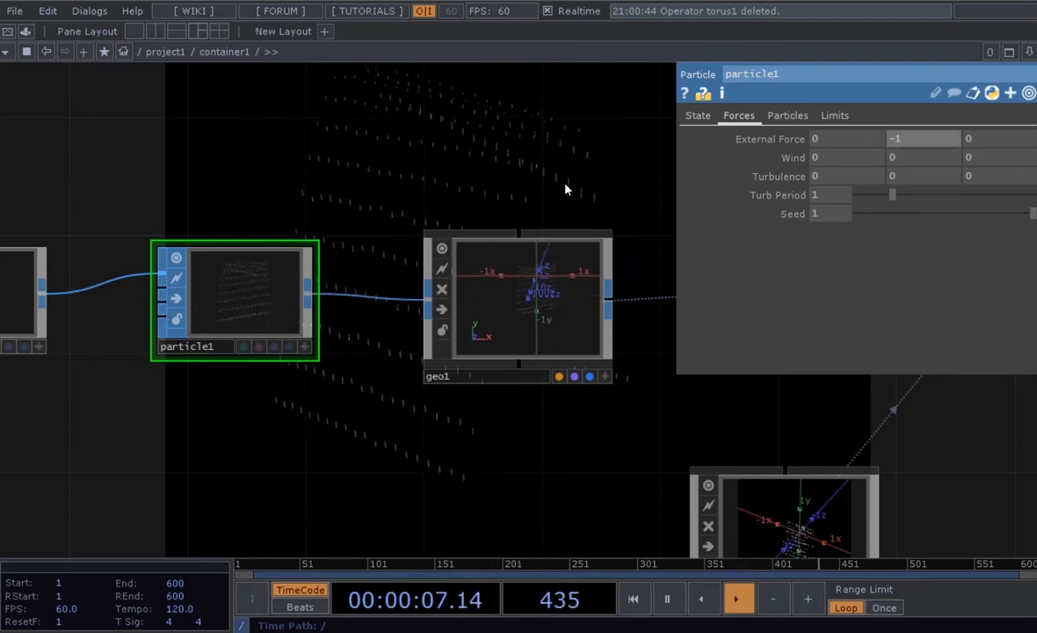
Examine the falling particles through the Camera's interactive viewer.
{"action": "left_click_drag", "start_coordinate": [543, 180], "coordinate": [550, 208]}
{"action": "scroll", "coordinate": [462, 213], "scroll_direction": "down", "scroll_amount": 5}
{"action": "left_click_drag", "start_coordinate": [442, 203], "coordinate": [349, 220]}
{"action": "scroll", "coordinate": [383, 185], "scroll_direction": "down", "scroll_amount": 1}
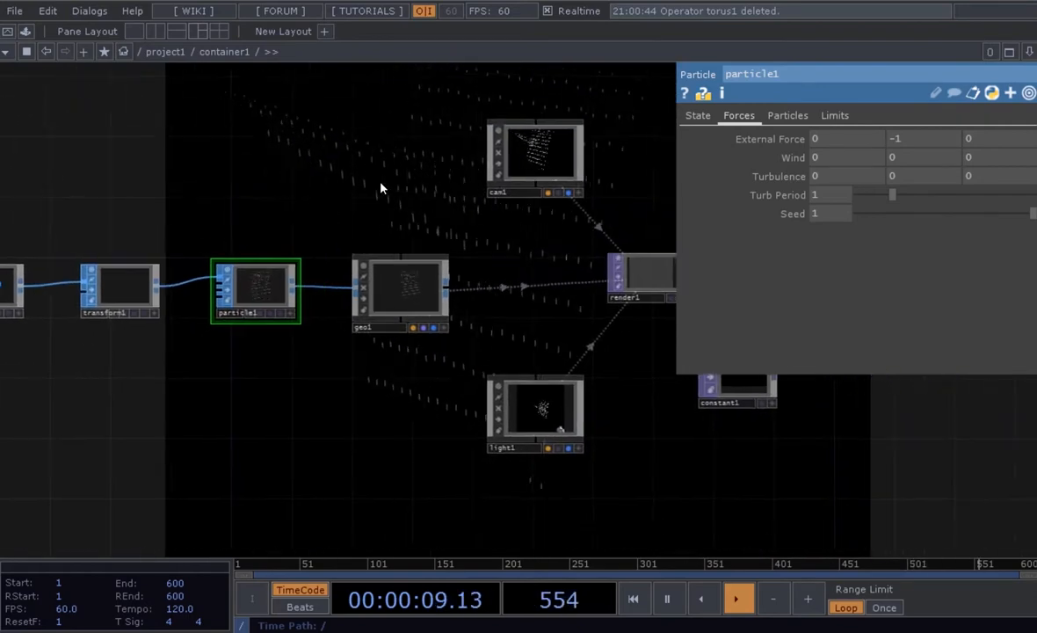
{"action": "scroll", "coordinate": [554, 130], "scroll_direction": "up", "scroll_amount": 3}
{"action": "left_click_drag", "start_coordinate": [554, 130], "coordinate": [453, 239]}
{"action": "scroll", "coordinate": [438, 282], "scroll_direction": "up", "scroll_amount": 6}
{"action": "mouse_move", "coordinate": [404, 277]}
{"action": "left_mouse_down"}
{"action": "mouse_move", "coordinate": [439, 276]}
{"action": "mouse_move", "coordinate": [409, 279]}
{"action": "mouse_move", "coordinate": [439, 294]}
{"action": "mouse_move", "coordinate": [452, 282]}
{"action": "mouse_move", "coordinate": [426, 288]}
{"action": "mouse_move", "coordinate": [447, 269]}
{"action": "mouse_move", "coordinate": [442, 212]}
{"action": "mouse_move", "coordinate": [403, 230]}
{"action": "mouse_move", "coordinate": [419, 268]}
{"action": "left_mouse_up"}
{"action": "left_click", "coordinate": [535, 372]}
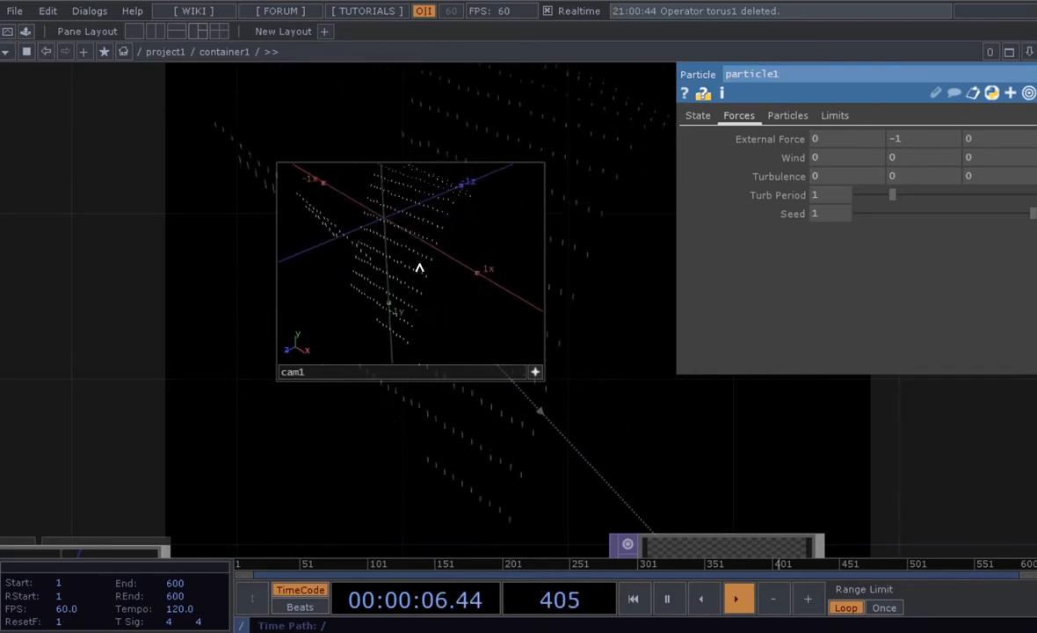
{"action": "left_click", "coordinate": [535, 373]}
{"action": "left_click", "coordinate": [538, 375]}
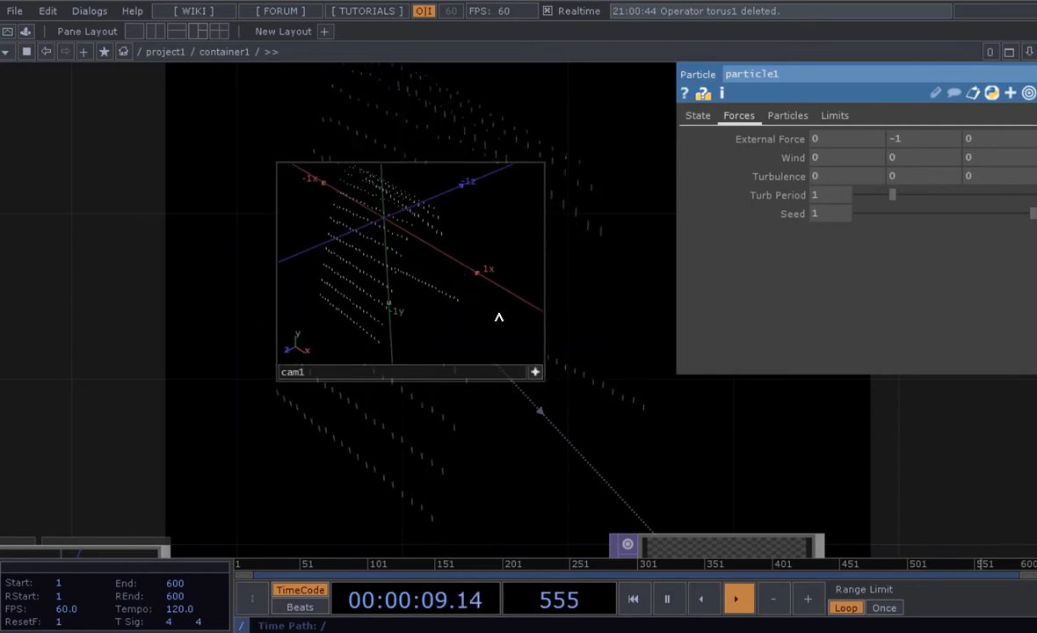
{"action": "left_click", "coordinate": [535, 374]}
{"action": "middle_click_drag", "start_coordinate": [601, 365], "coordinate": [418, 337]}
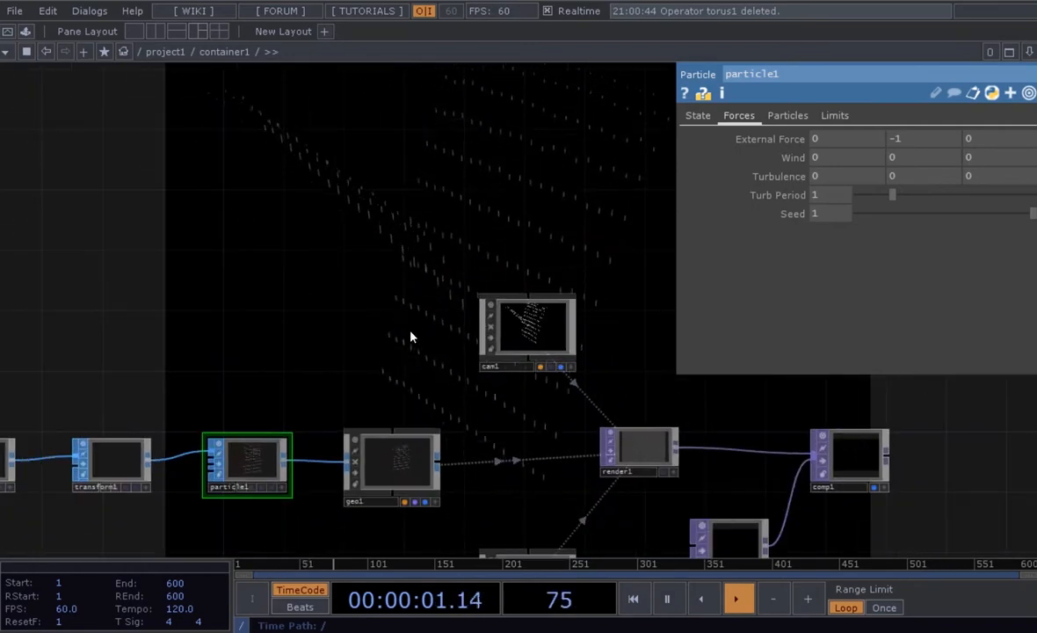
Duplicate the Grid SOP and place the copy directly below the original.
{"action": "left_click_drag", "start_coordinate": [327, 378], "coordinate": [423, 250]}
{"action": "scroll", "coordinate": [197, 385], "scroll_direction": "up", "scroll_amount": 3}
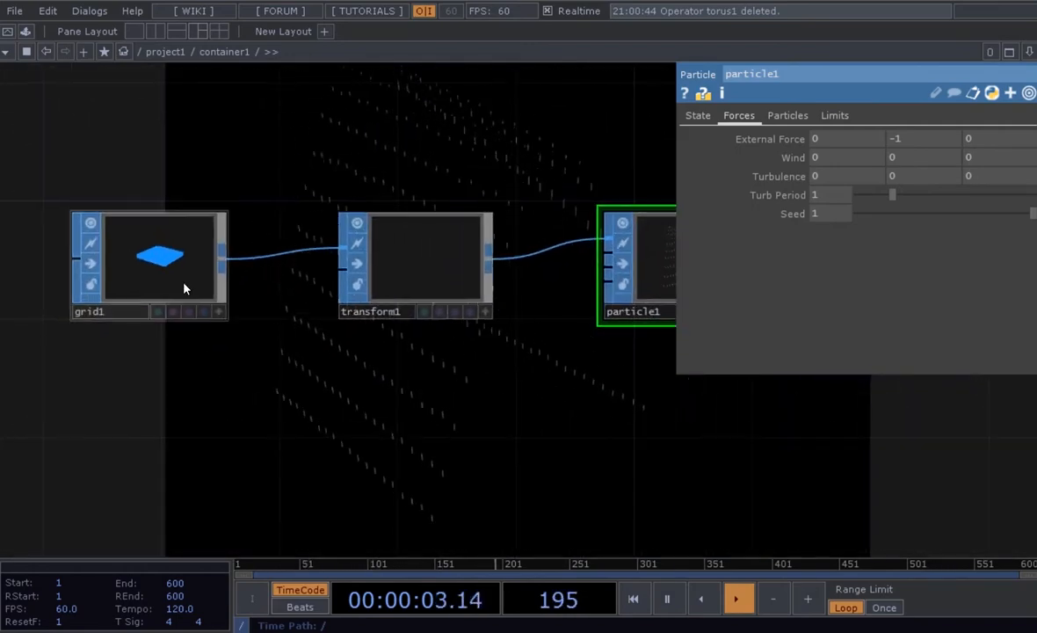
{"action": "left_click", "coordinate": [100, 221]}
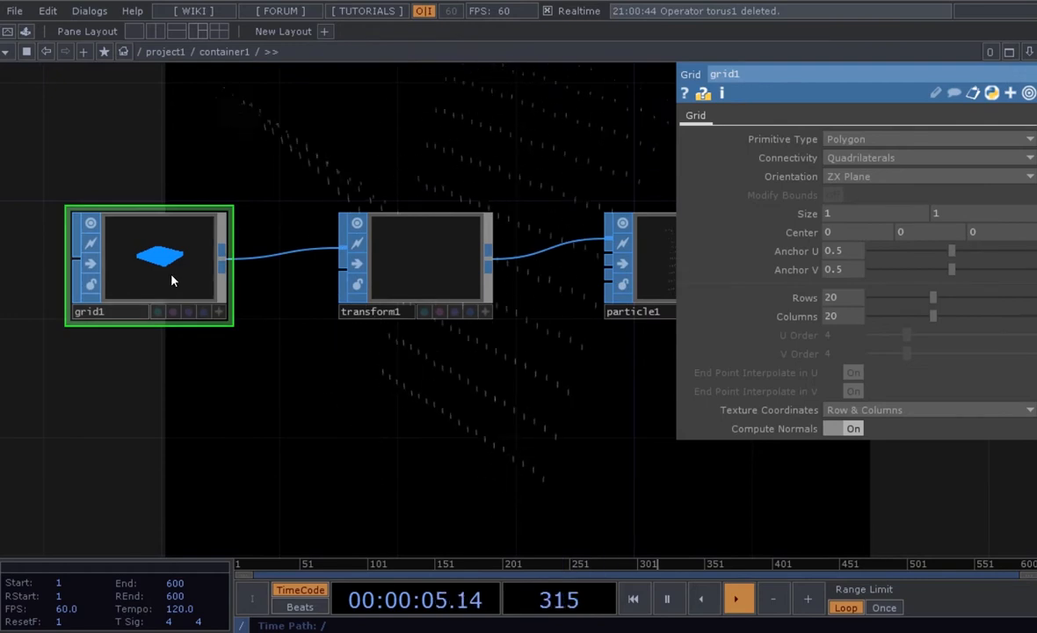
{"action": "key", "text": "ctrl+c"}
{"action": "key", "text": "ctrl+v"}
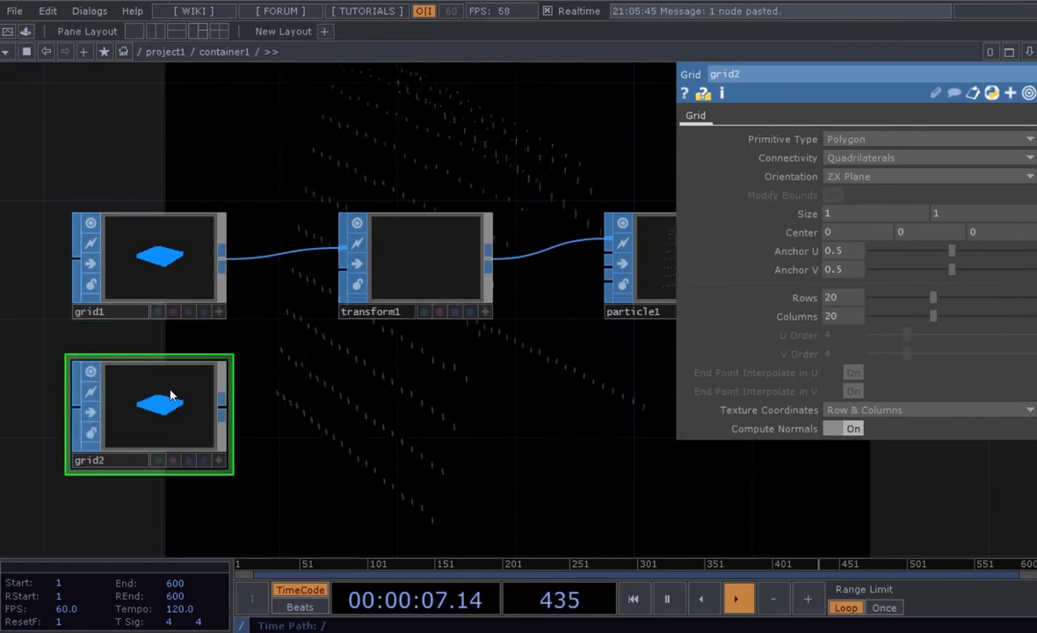
Duplicate the Geometry COMP fed by the Particle SOP and place the copy below it.
{"action": "left_click_drag", "start_coordinate": [476, 508], "coordinate": [440, 405]}
{"action": "scroll", "coordinate": [439, 405], "scroll_direction": "down", "scroll_amount": 2}
{"action": "left_click_drag", "start_coordinate": [550, 421], "coordinate": [352, 426]}
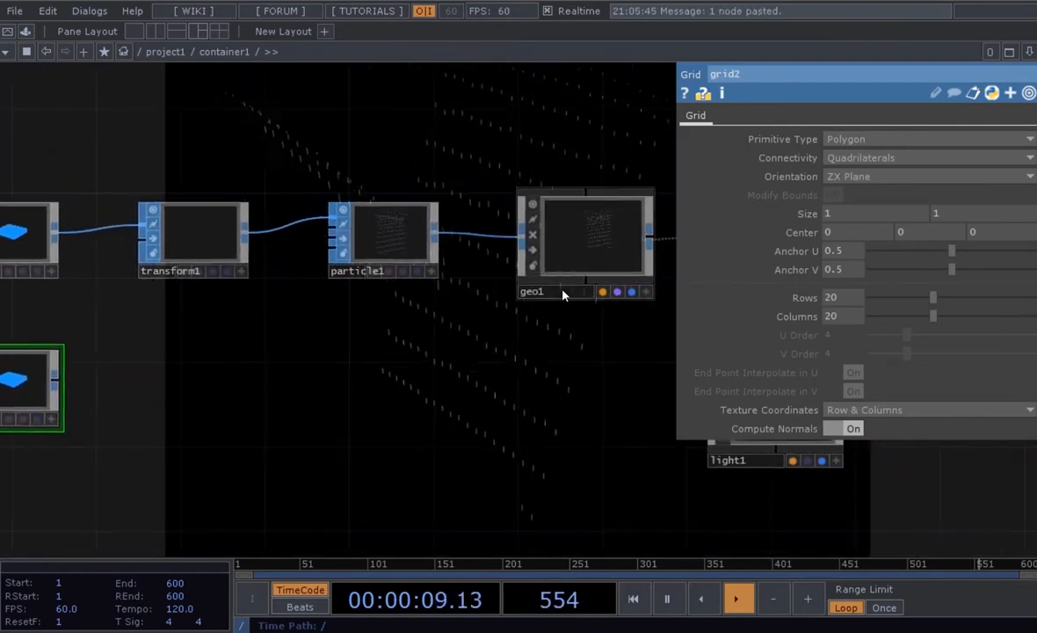
{"action": "left_click", "coordinate": [579, 253]}
{"action": "key", "text": "ctrl+c"}
{"action": "key", "text": "ctrl+v"}
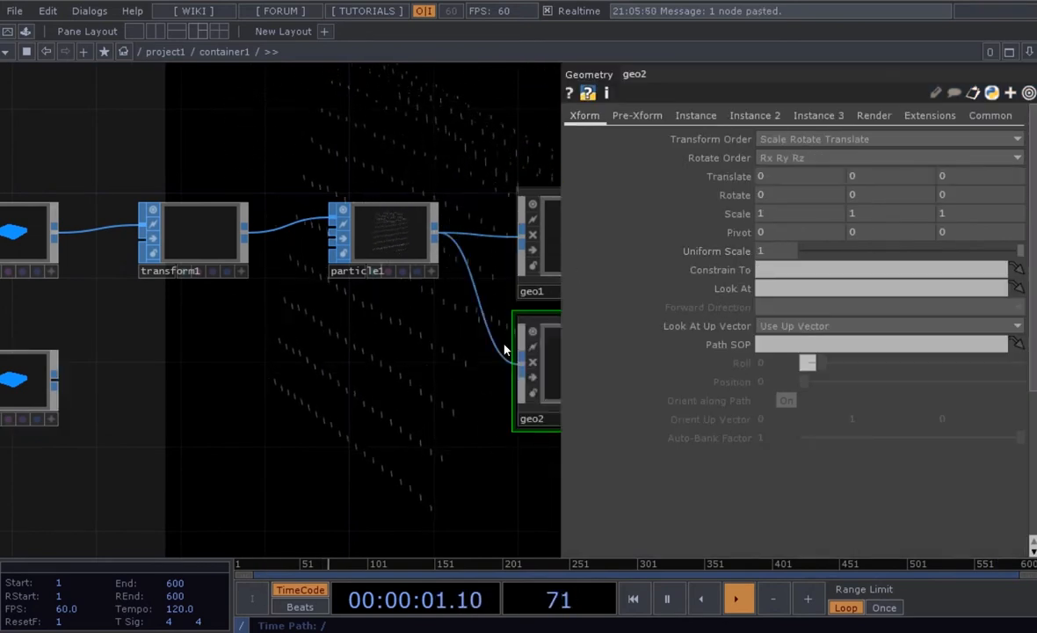
Move the copied Geometry COMP beside the duplicate grid and wire that grid into it in place of the Particle SOP.
{"action": "left_click_drag", "start_coordinate": [529, 408], "coordinate": [480, 403]}
{"action": "left_click_drag", "start_coordinate": [505, 378], "coordinate": [210, 400]}
{"action": "left_click_drag", "start_coordinate": [160, 385], "coordinate": [255, 375]}
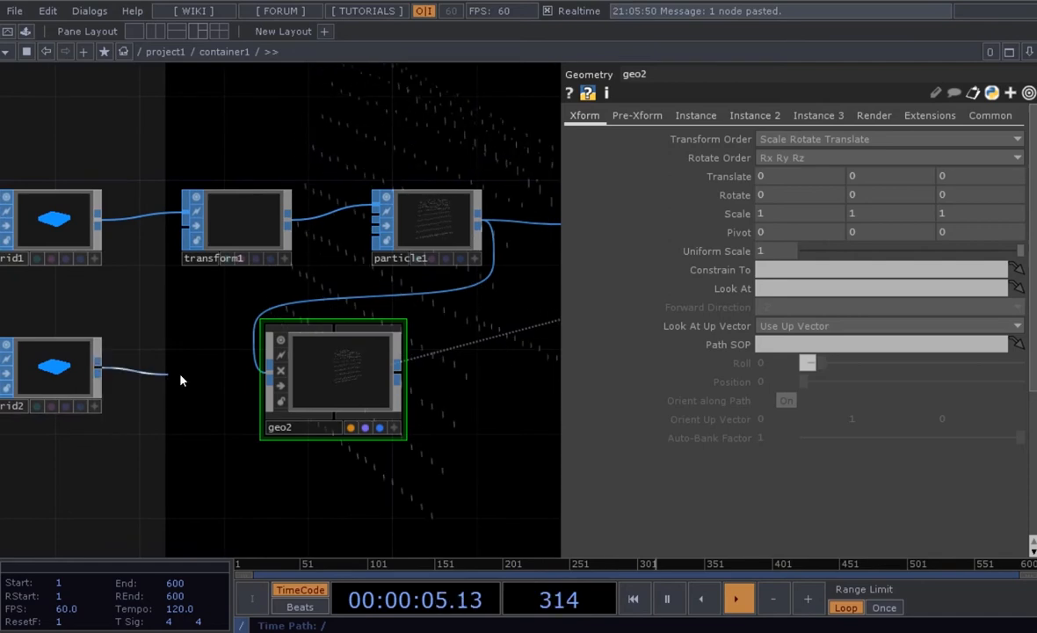
{"action": "left_click_drag", "start_coordinate": [181, 380], "coordinate": [269, 370]}
Orbit and pan the Camera in its viewer to face the ground grid, rotated about 11° on X and 27° on Y.
{"action": "scroll", "coordinate": [389, 421], "scroll_direction": "down", "scroll_amount": 5}
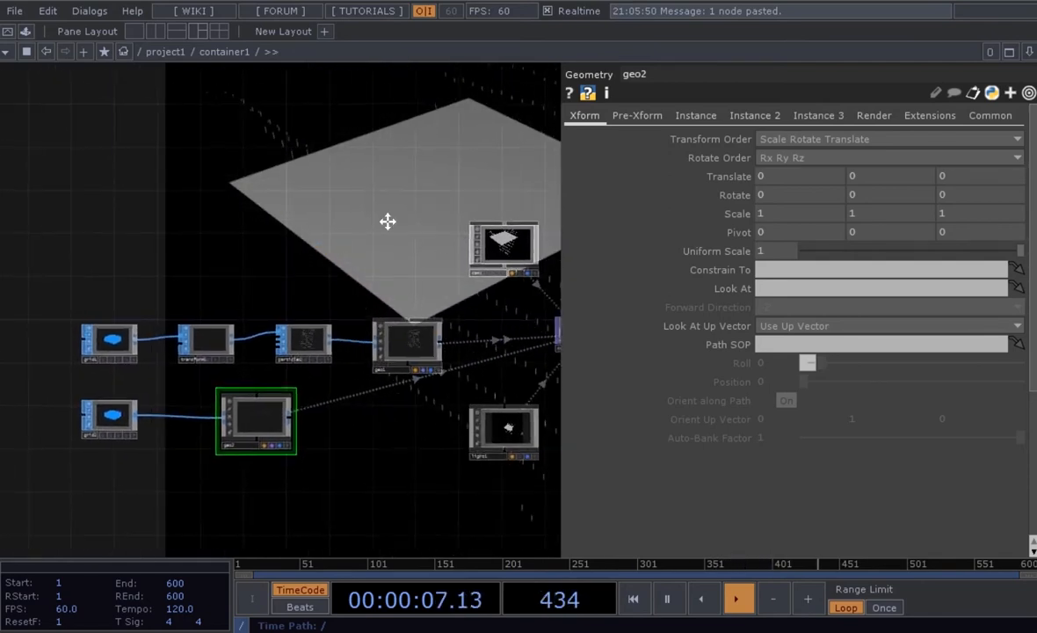
{"action": "scroll", "coordinate": [421, 296], "scroll_direction": "up", "scroll_amount": 5}
{"action": "left_click_drag", "start_coordinate": [388, 222], "coordinate": [259, 184]}
{"action": "left_click", "coordinate": [361, 270]}
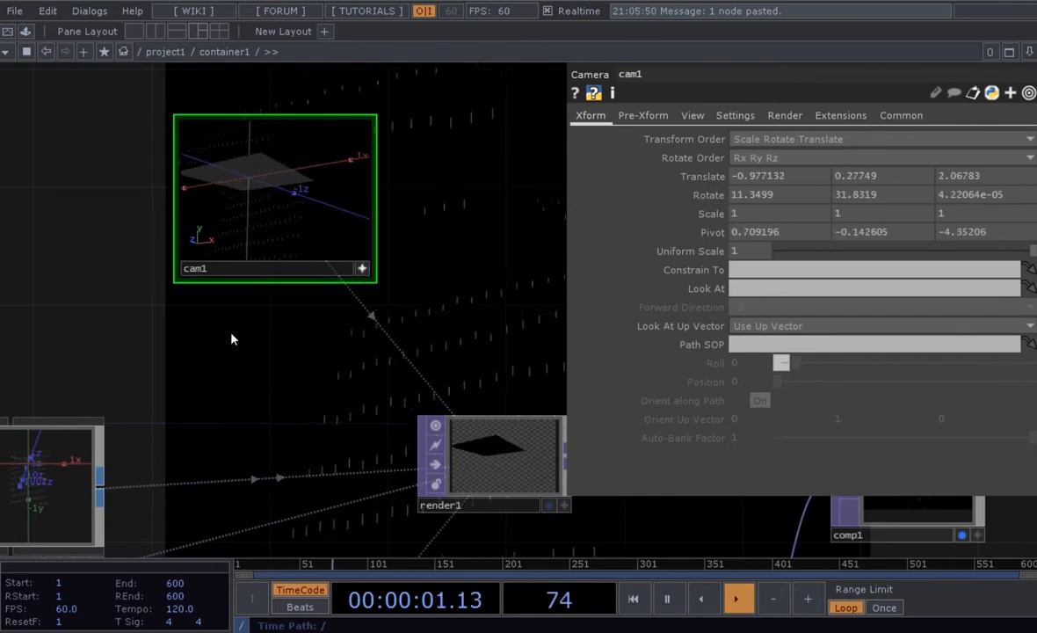
{"action": "left_click_drag", "start_coordinate": [232, 340], "coordinate": [200, 397]}
{"action": "left_click_drag", "start_coordinate": [252, 244], "coordinate": [257, 266]}
{"action": "mouse_move", "coordinate": [259, 248]}
{"action": "middle_mouse_down"}
{"action": "mouse_move", "coordinate": [275, 249]}
{"action": "mouse_move", "coordinate": [267, 266]}
{"action": "middle_mouse_up"}
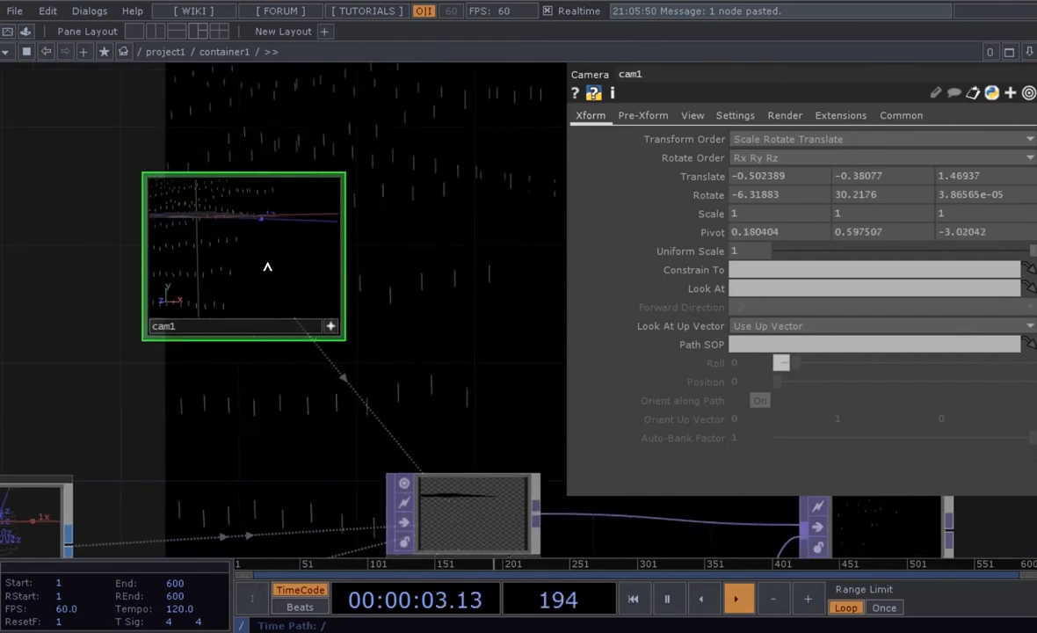
{"action": "left_click_drag", "start_coordinate": [267, 267], "coordinate": [252, 241]}
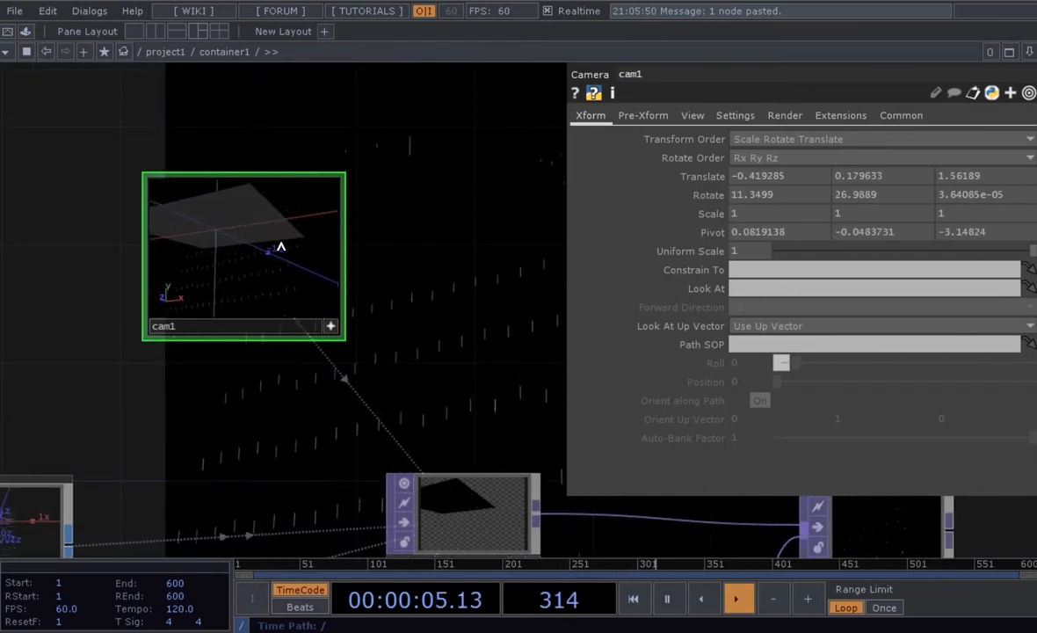
{"action": "middle_click_drag", "start_coordinate": [281, 247], "coordinate": [385, 266]}
Enlarge the Camera node's viewer and orbit the camera further, to about 9.7° on X and 44° on Y.
{"action": "left_click_drag", "start_coordinate": [346, 174], "coordinate": [480, 129]}
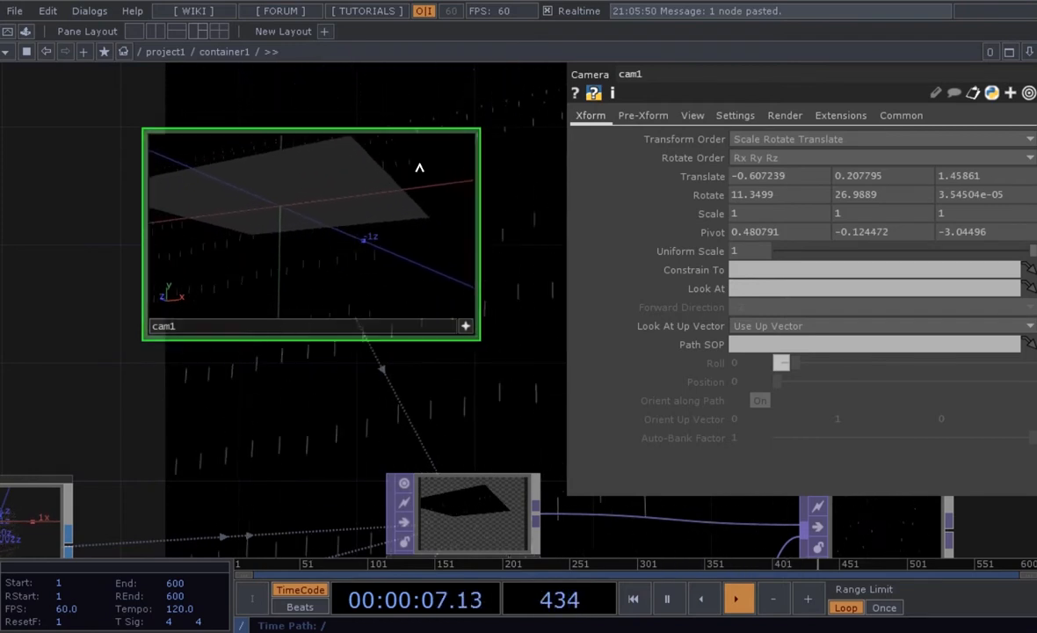
{"action": "left_click_drag", "start_coordinate": [328, 253], "coordinate": [289, 262]}
{"action": "left_click_drag", "start_coordinate": [243, 406], "coordinate": [184, 204]}
{"action": "right_click", "coordinate": [323, 276]}
{"action": "left_click", "coordinate": [280, 288]}
Orbit the Light in its interactive viewer so that it lights the ground grid from the camera's side.
{"action": "scroll", "coordinate": [247, 421], "scroll_direction": "down", "scroll_amount": 4}
{"action": "scroll", "coordinate": [226, 364], "scroll_direction": "up", "scroll_amount": 7}
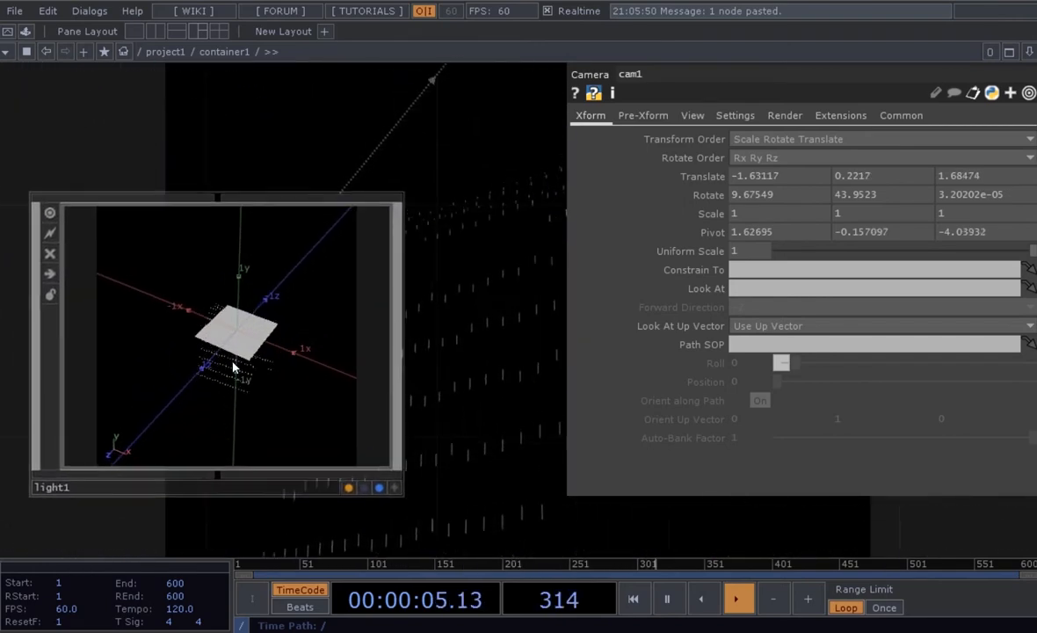
{"action": "left_click", "coordinate": [393, 487]}
{"action": "left_click_drag", "start_coordinate": [355, 451], "coordinate": [214, 365]}
{"action": "left_click", "coordinate": [395, 488]}
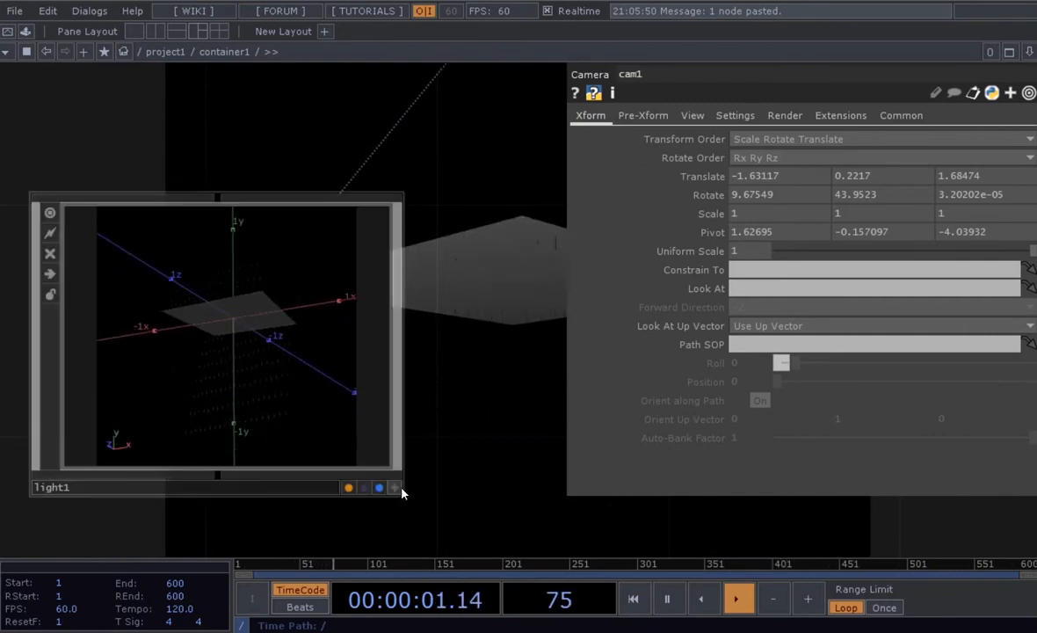
{"action": "scroll", "coordinate": [430, 465], "scroll_direction": "down", "scroll_amount": 6}
{"action": "left_click_drag", "start_coordinate": [439, 291], "coordinate": [594, 328]}
{"action": "right_click_drag", "start_coordinate": [169, 326], "coordinate": [160, 322]}
{"action": "left_click_drag", "start_coordinate": [417, 342], "coordinate": [330, 341]}
{"action": "left_click", "coordinate": [334, 274]}
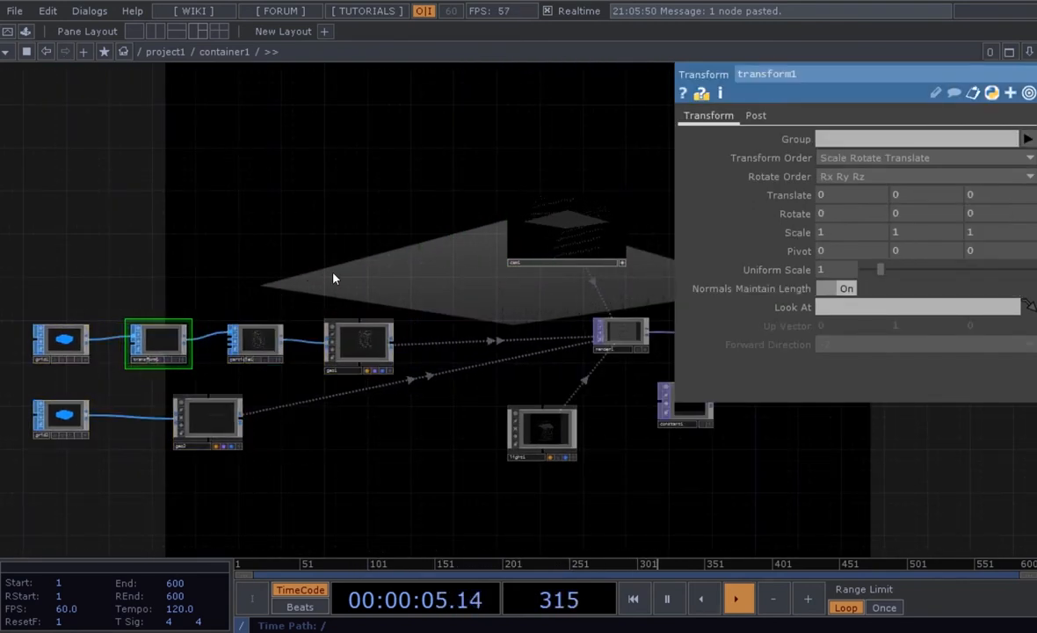
{"action": "right_click_drag", "start_coordinate": [92, 345], "coordinate": [84, 347]}
{"action": "scroll", "coordinate": [369, 352], "scroll_direction": "up", "scroll_amount": 4}
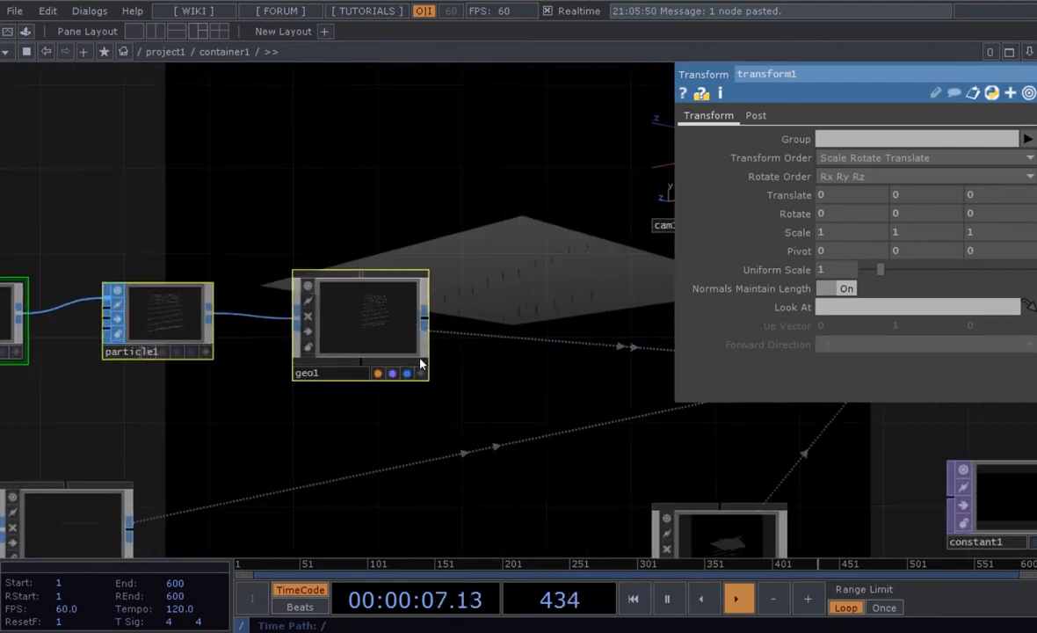
Add a Constant MAT above the Geometry COMP that holds the particles.
{"action": "scroll", "coordinate": [370, 231], "scroll_direction": "down", "scroll_amount": 3}
{"action": "key", "text": "Tab"}
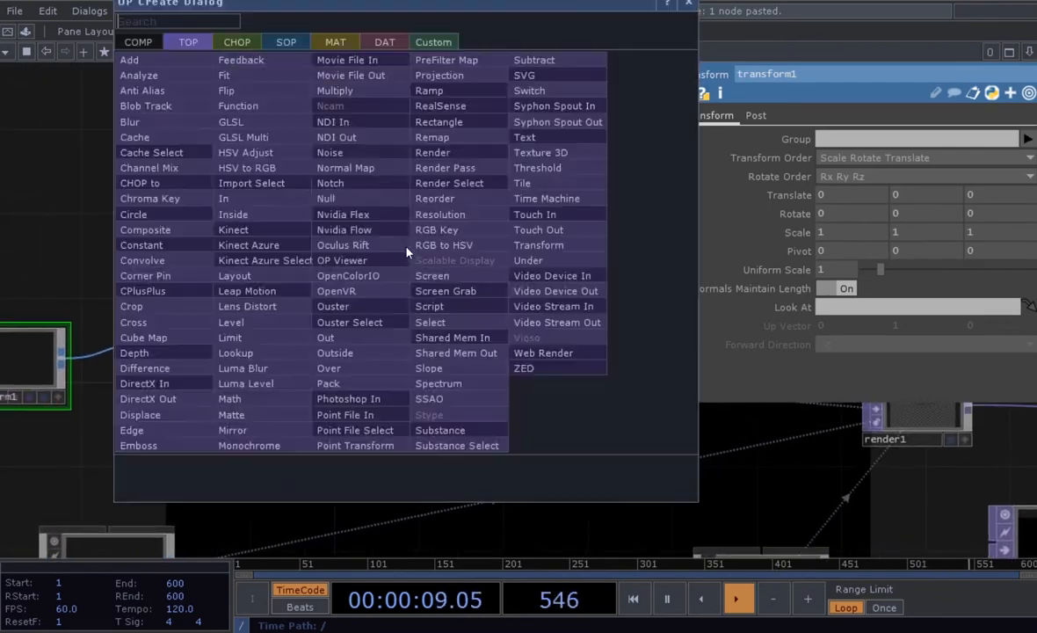
{"action": "left_click", "coordinate": [332, 43]}
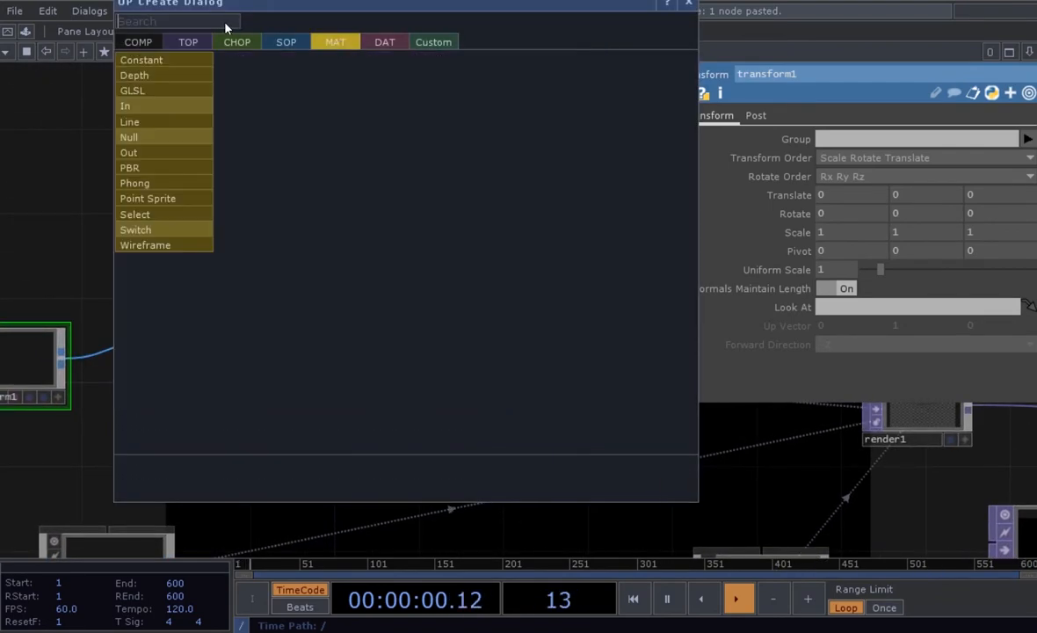
{"action": "left_click", "coordinate": [157, 58]}
{"action": "left_click", "coordinate": [401, 227]}
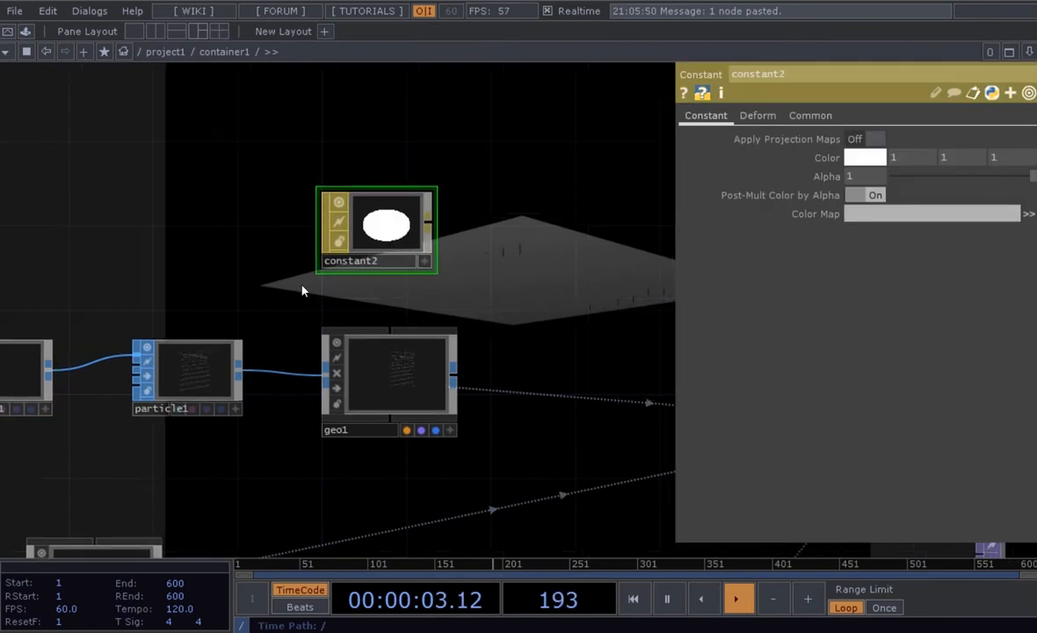
Assign the constant2 material to the Geometry COMP geo1 that holds the particles.
{"action": "left_click", "coordinate": [387, 370]}
{"action": "left_click_drag", "start_coordinate": [502, 163], "coordinate": [479, 162]}
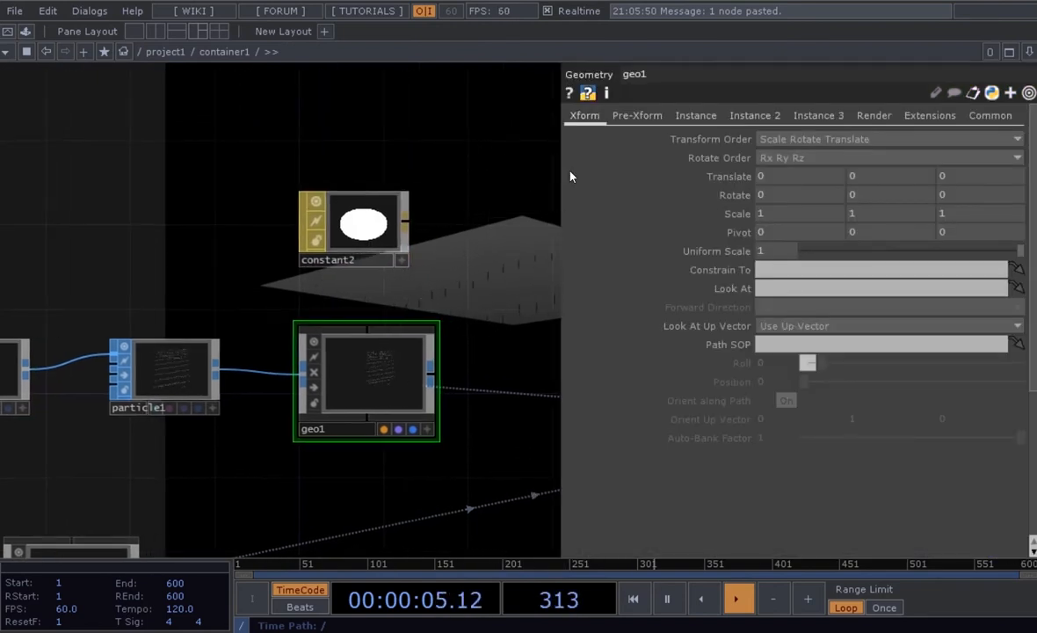
{"action": "left_click", "coordinate": [873, 116]}
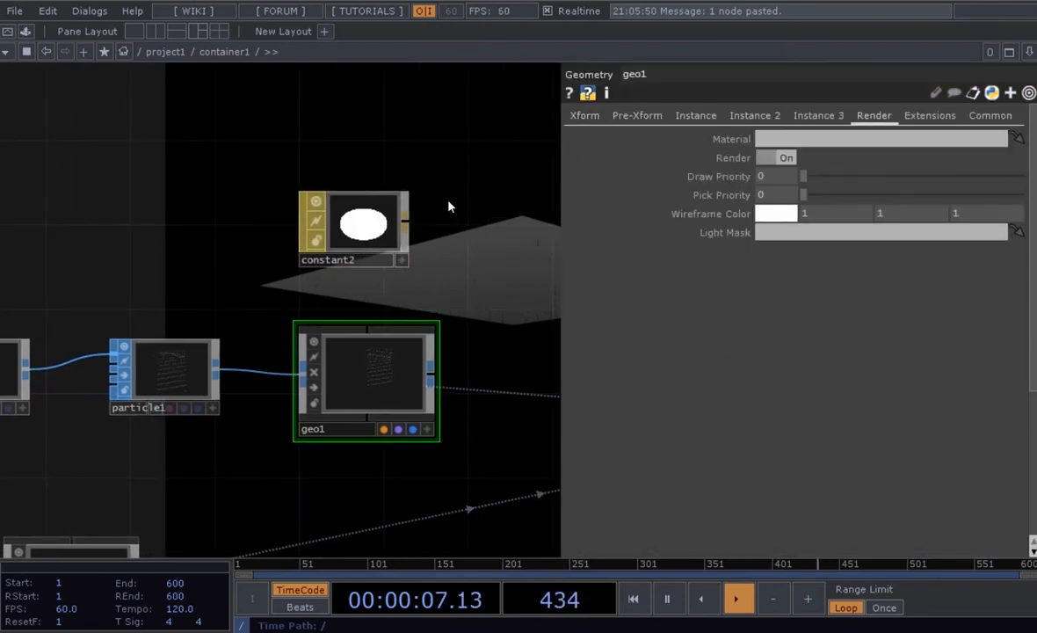
{"action": "left_click_drag", "start_coordinate": [379, 237], "coordinate": [782, 139]}
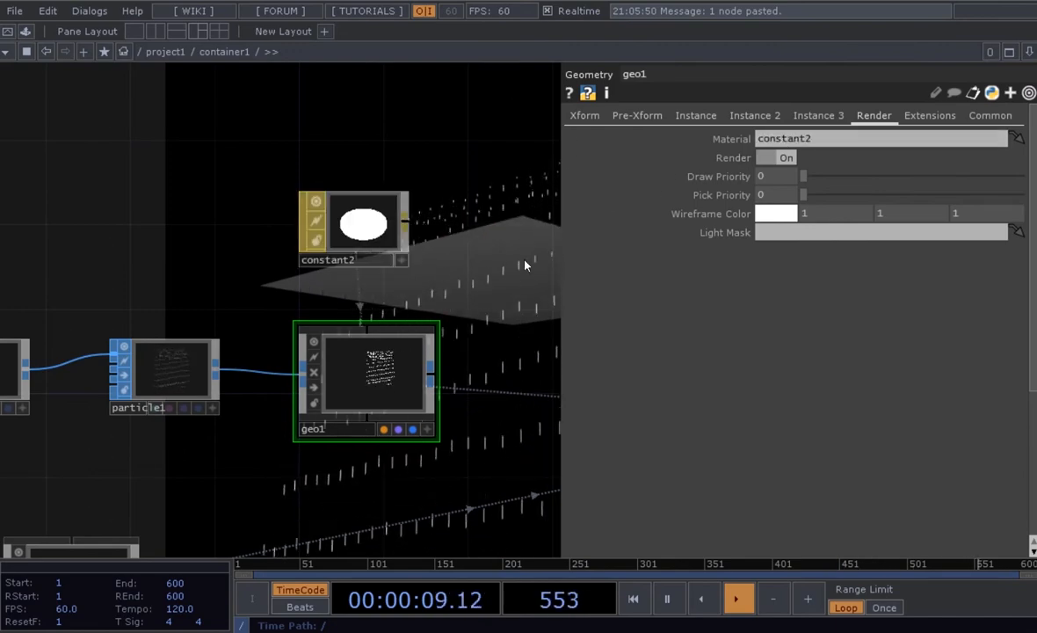
{"action": "left_click_drag", "start_coordinate": [452, 319], "coordinate": [404, 323]}
{"action": "left_click_drag", "start_coordinate": [470, 253], "coordinate": [475, 269]}
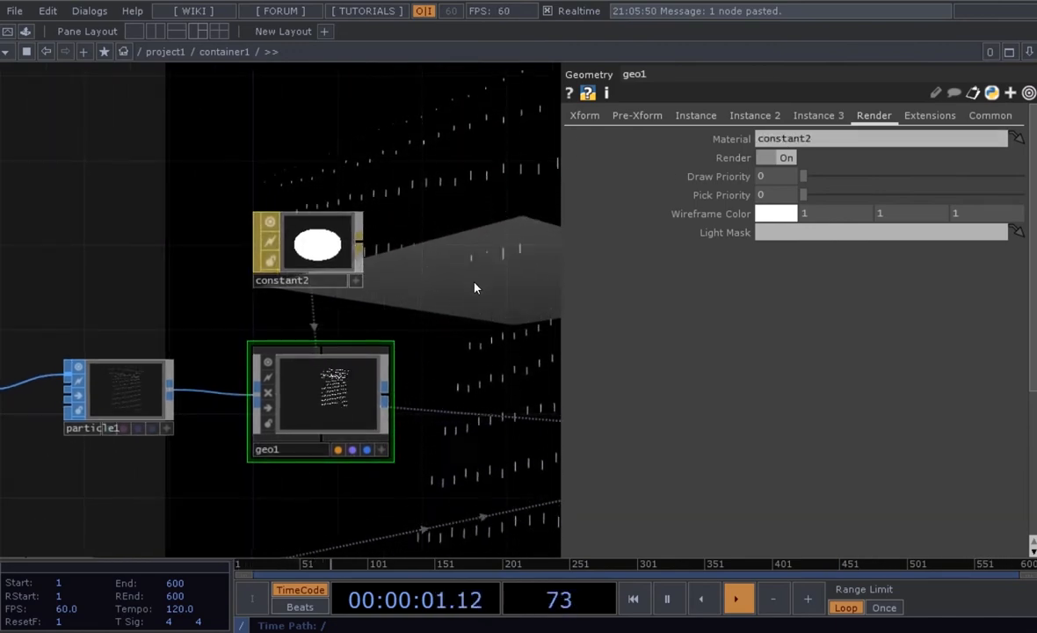
Open the display options of the Camera's viewer and turn on point markers for all geometry.
{"action": "scroll", "coordinate": [479, 288], "scroll_direction": "down", "scroll_amount": 5}
{"action": "left_click_drag", "start_coordinate": [549, 211], "coordinate": [297, 261]}
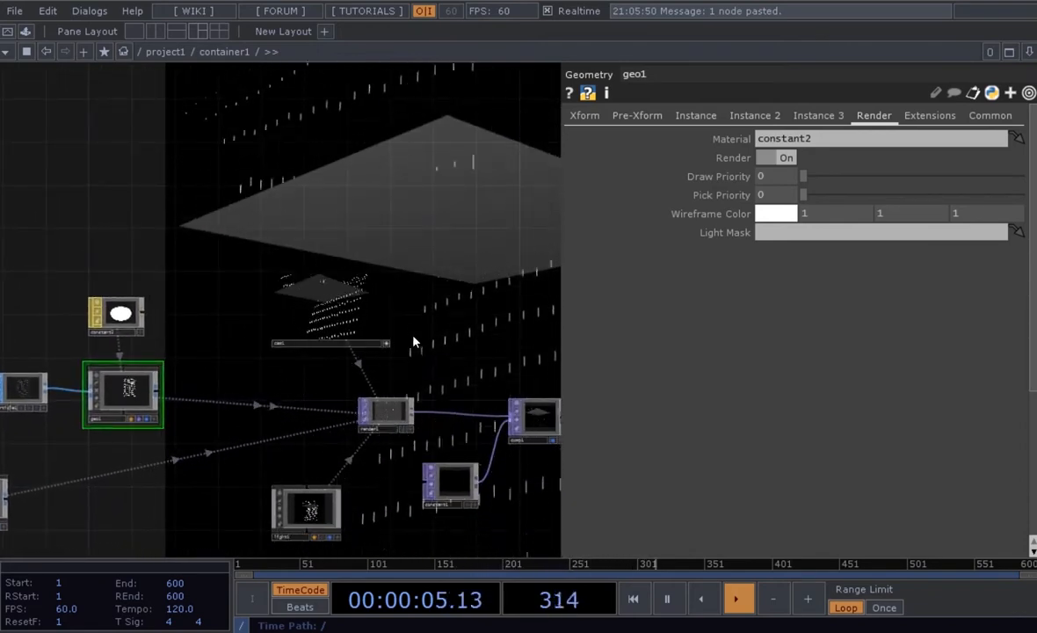
{"action": "left_click_drag", "start_coordinate": [417, 350], "coordinate": [423, 368]}
{"action": "scroll", "coordinate": [424, 368], "scroll_direction": "up", "scroll_amount": 2}
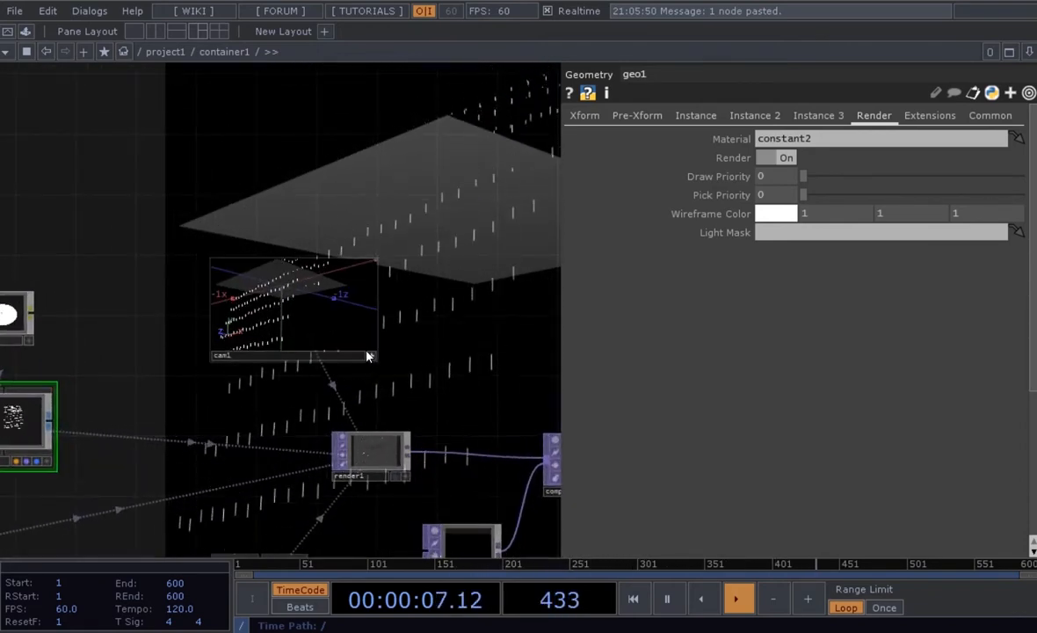
{"action": "middle_click", "coordinate": [321, 312]}
{"action": "scroll", "coordinate": [279, 378], "scroll_direction": "up", "scroll_amount": 3}
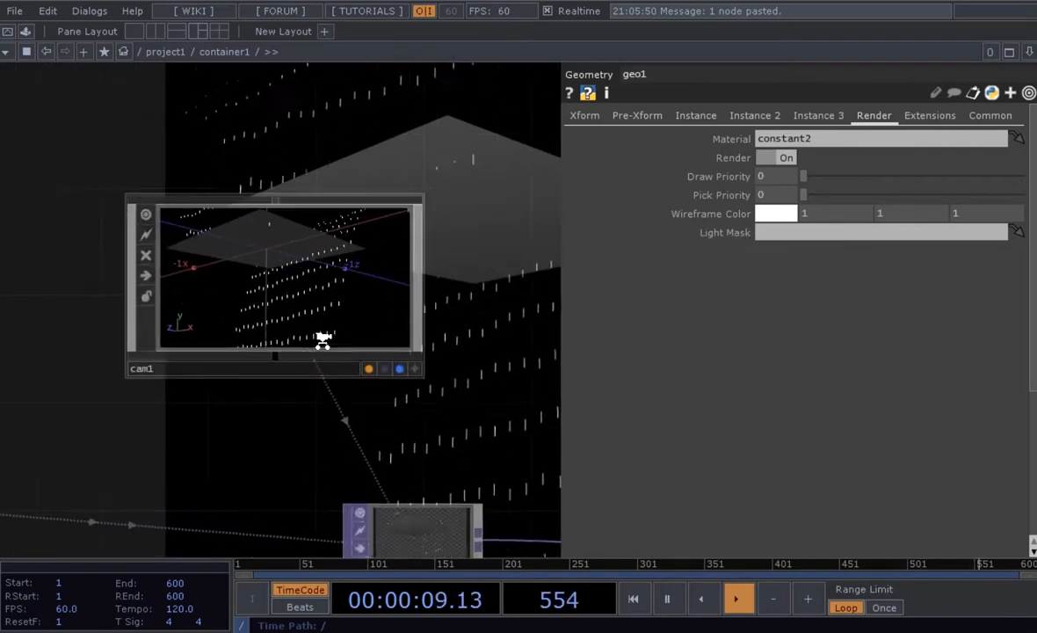
{"action": "right_click", "coordinate": [380, 361]}
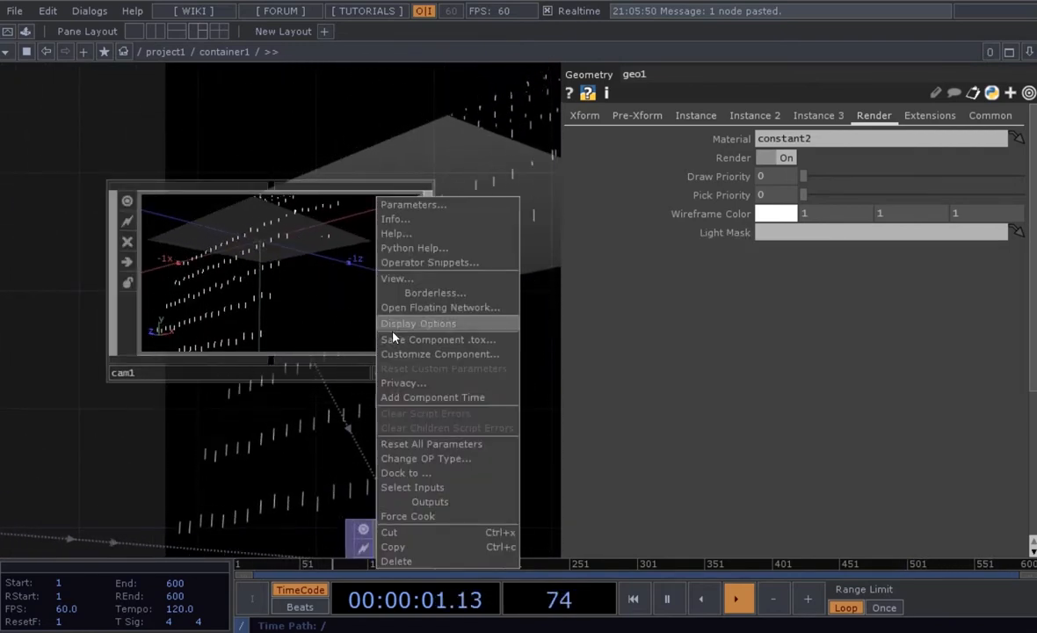
{"action": "left_click", "coordinate": [386, 324]}
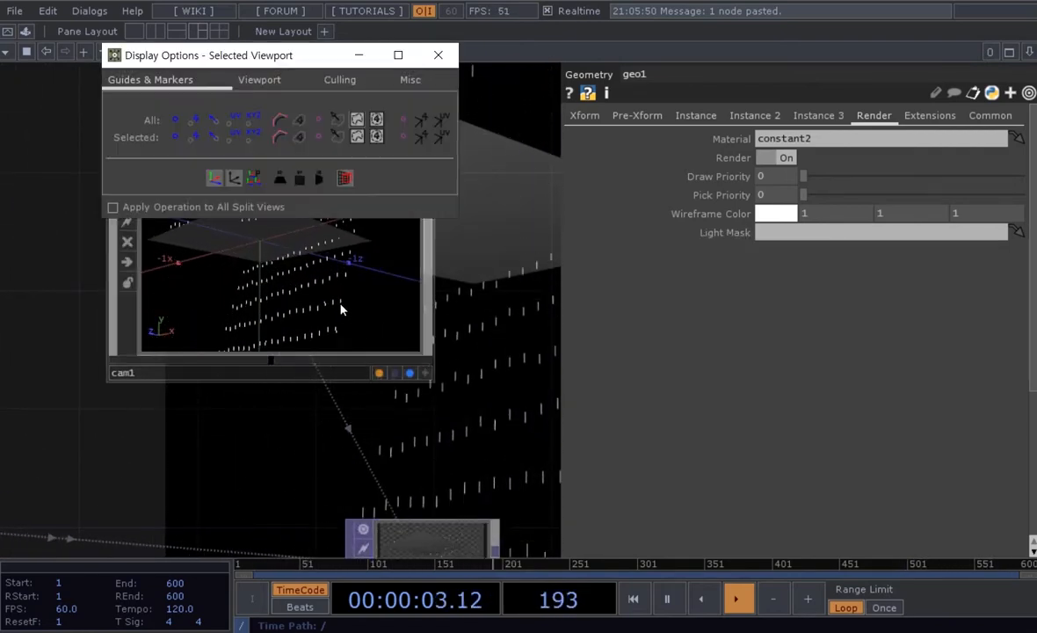
{"action": "left_click_drag", "start_coordinate": [221, 71], "coordinate": [633, 121]}
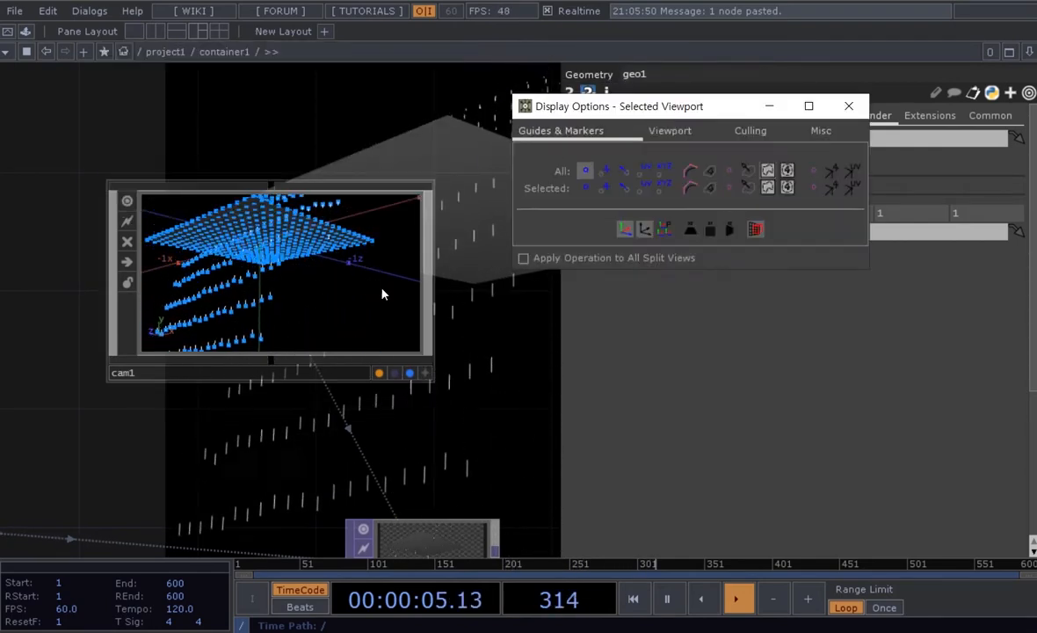
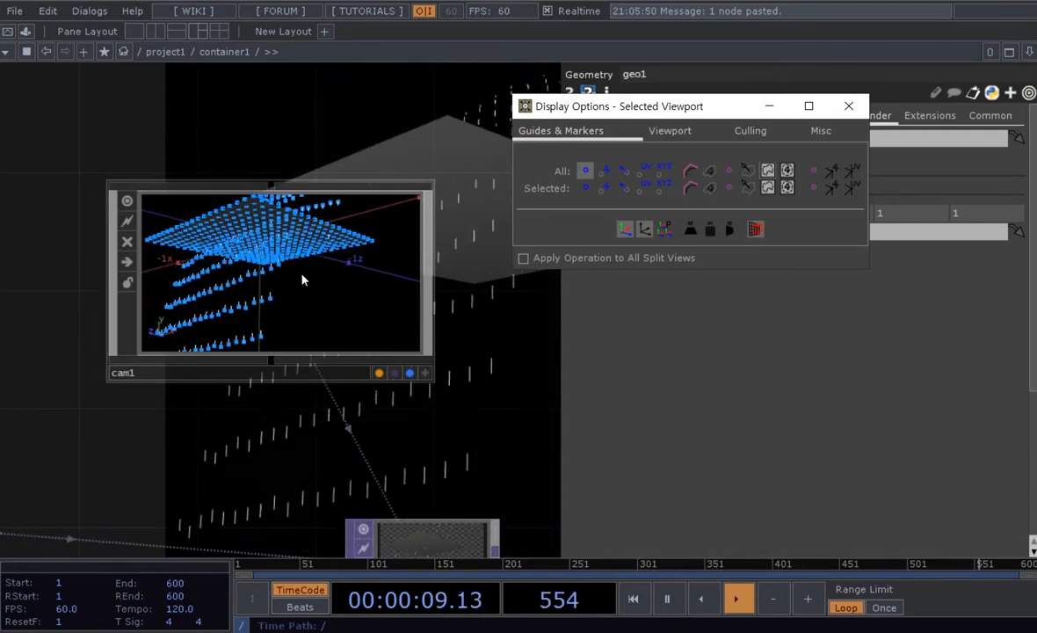
Add a Sort SOP below the connection between grid1 and transform1.
{"action": "scroll", "coordinate": [140, 480], "scroll_direction": "down", "scroll_amount": 6}
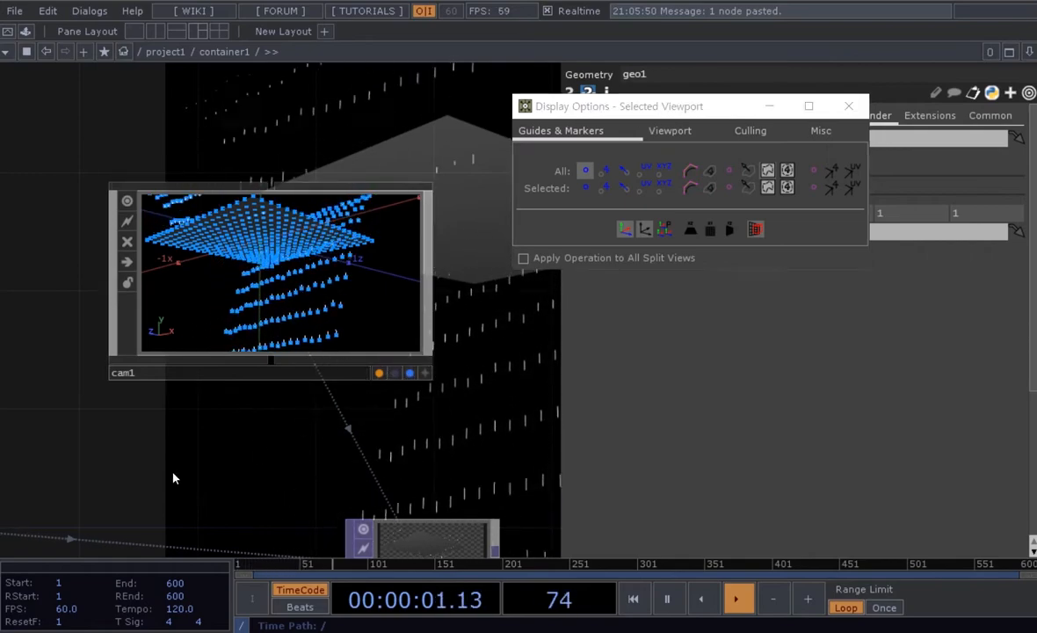
{"action": "scroll", "coordinate": [252, 345], "scroll_direction": "up", "scroll_amount": 5}
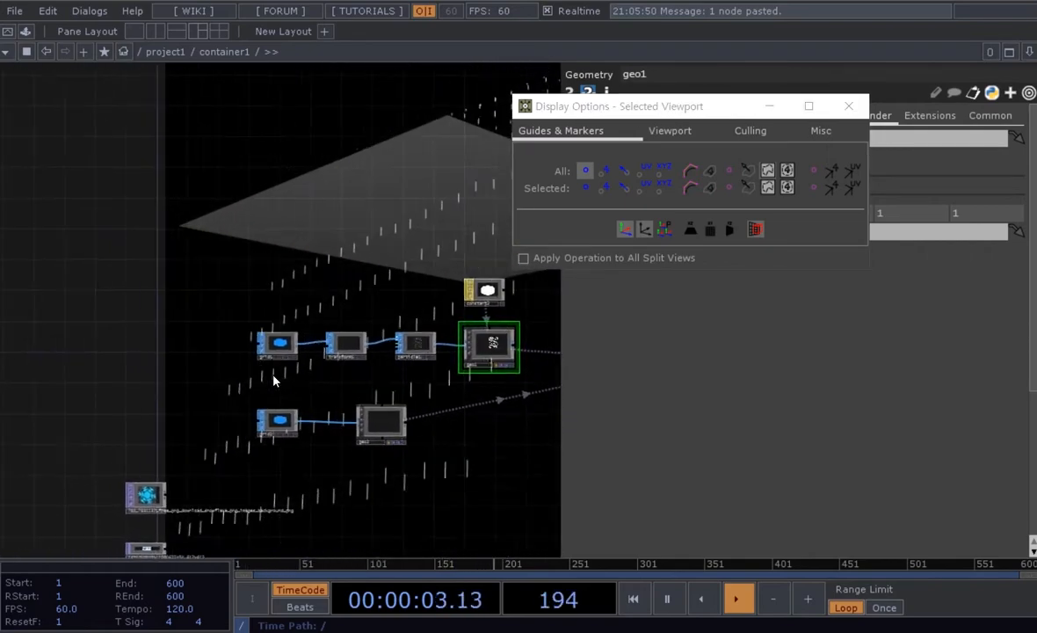
{"action": "left_click_drag", "start_coordinate": [286, 390], "coordinate": [268, 391]}
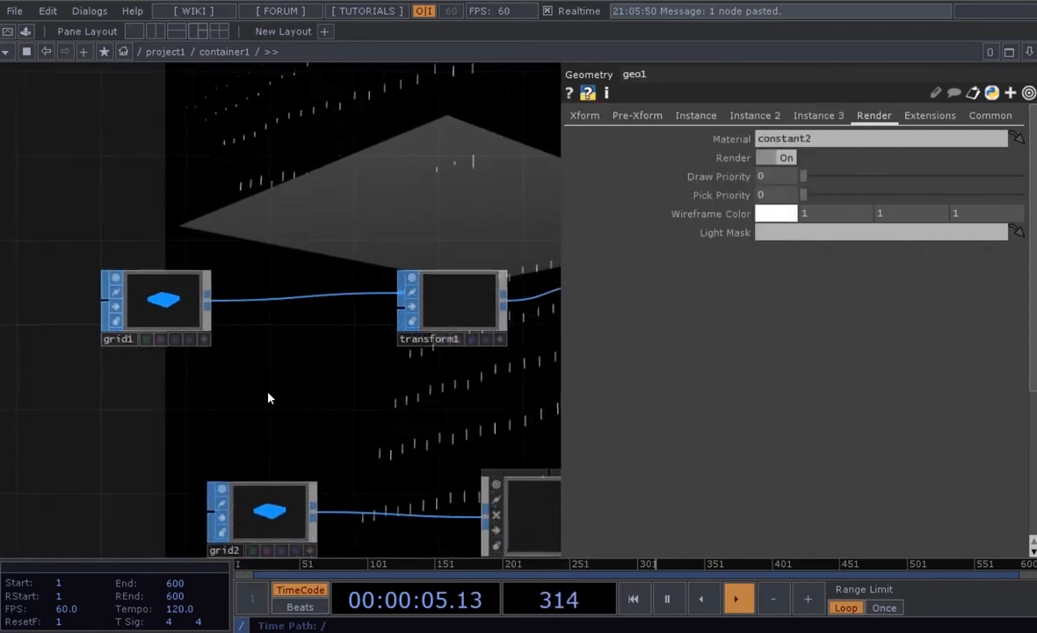
{"action": "key", "text": "Tab"}
{"action": "left_click_drag", "start_coordinate": [165, 158], "coordinate": [328, 118]}
{"action": "left_click", "coordinate": [325, 146]}
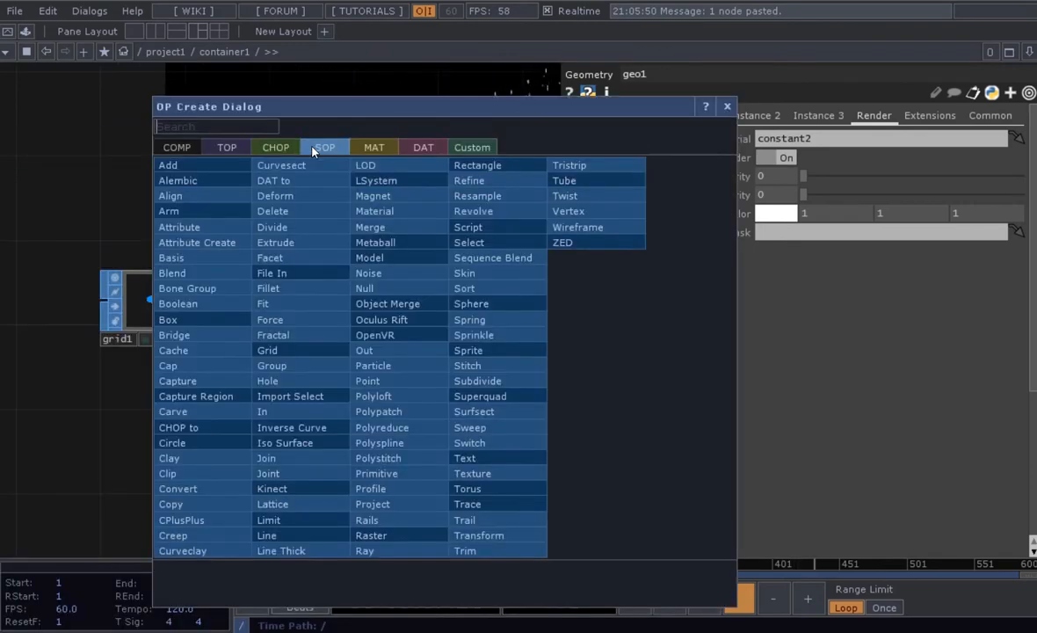
{"action": "type", "text": "sort"}
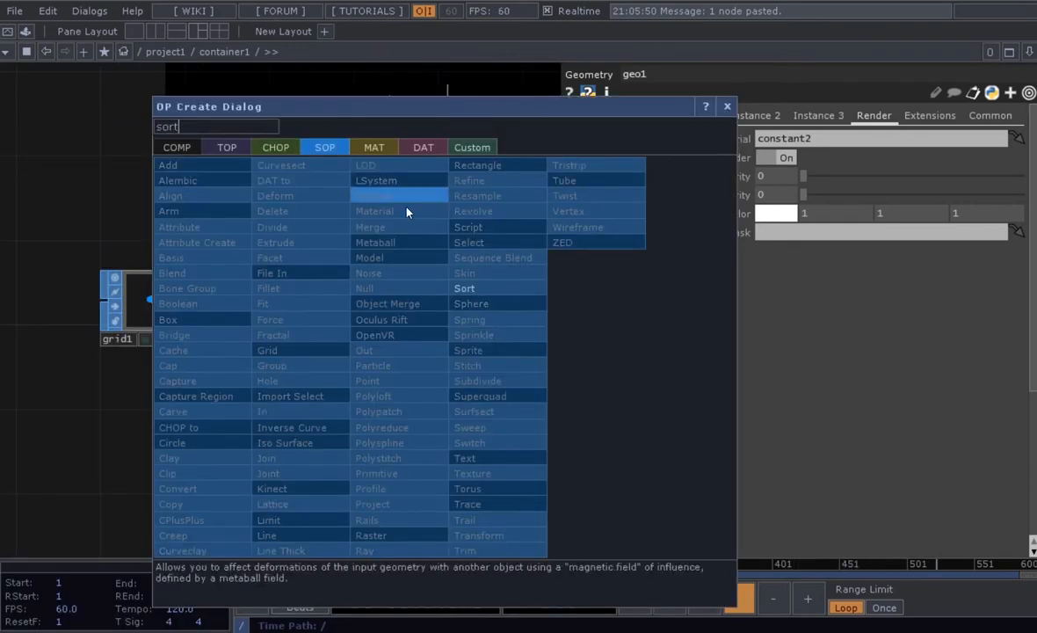
{"action": "left_click", "coordinate": [477, 293]}
{"action": "left_click", "coordinate": [303, 369]}
Wire the Sort SOP between grid1 and transform1 and line it up with the chain.
{"action": "left_click_drag", "start_coordinate": [164, 307], "coordinate": [121, 287]}
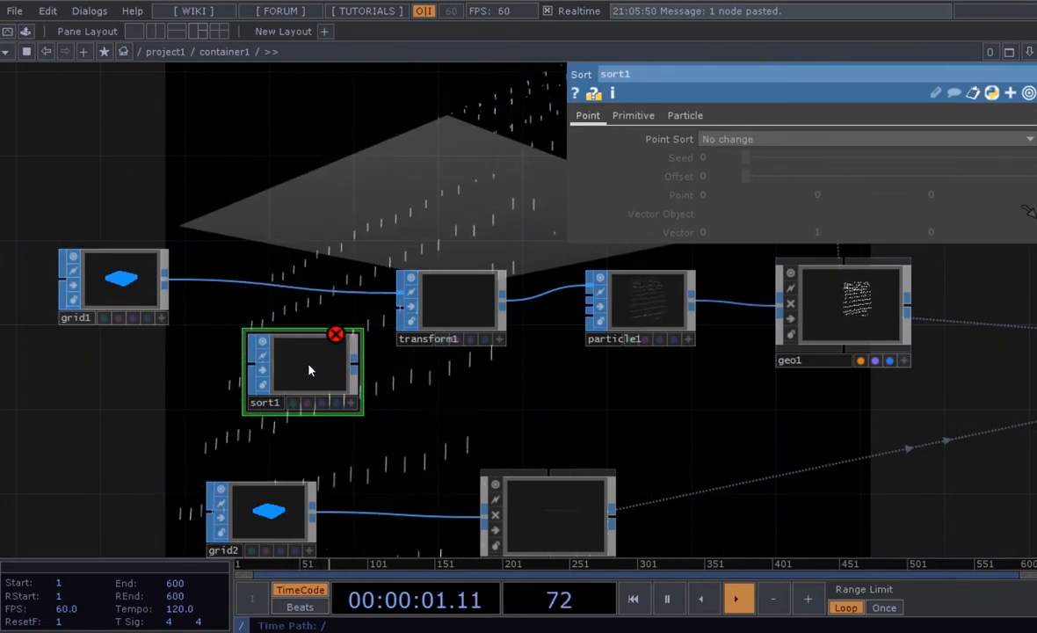
{"action": "left_click_drag", "start_coordinate": [284, 335], "coordinate": [263, 314]}
{"action": "left_click_drag", "start_coordinate": [175, 312], "coordinate": [232, 328]}
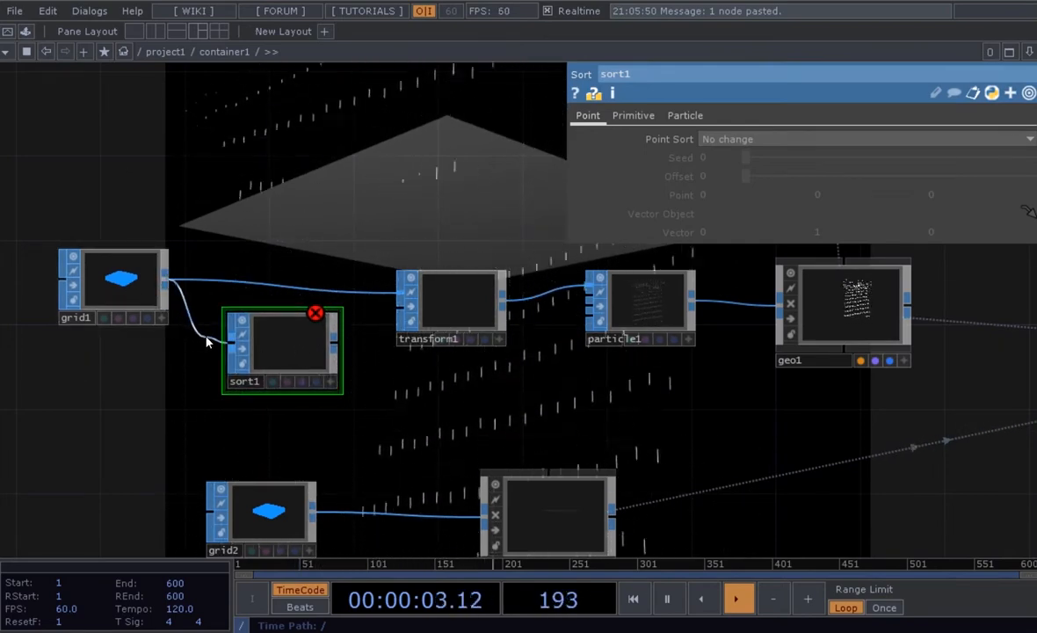
{"action": "left_click_drag", "start_coordinate": [336, 343], "coordinate": [400, 297]}
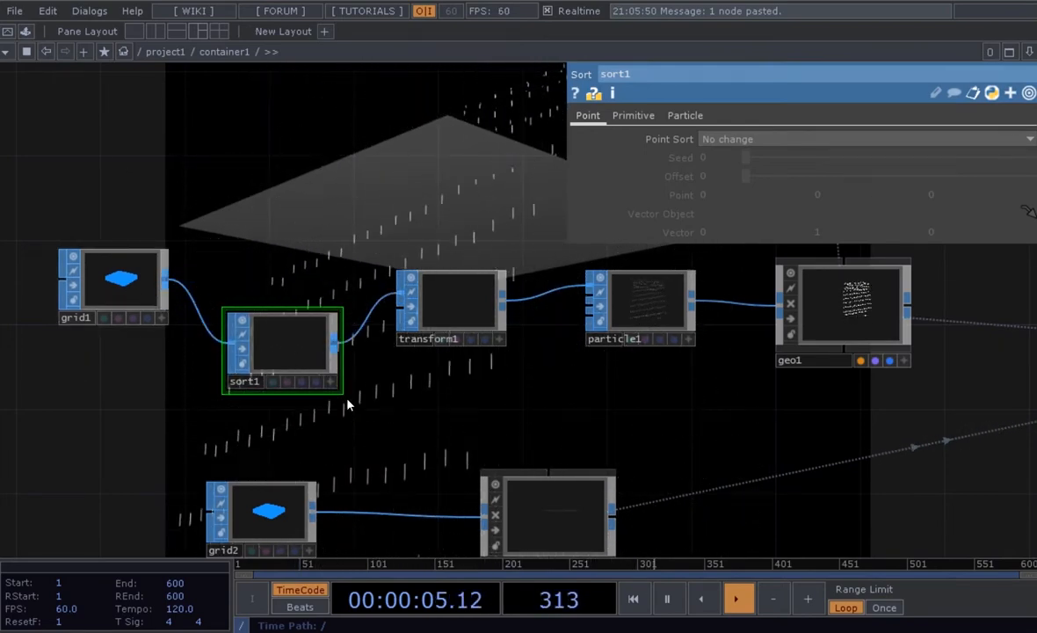
{"action": "left_click_drag", "start_coordinate": [278, 348], "coordinate": [277, 287]}
Set the Sort SOP's Point Sort to Random.
{"action": "scroll", "coordinate": [318, 373], "scroll_direction": "up", "scroll_amount": 3}
{"action": "left_click_drag", "start_coordinate": [319, 373], "coordinate": [364, 401]}
{"action": "left_click_drag", "start_coordinate": [449, 369], "coordinate": [446, 390]}
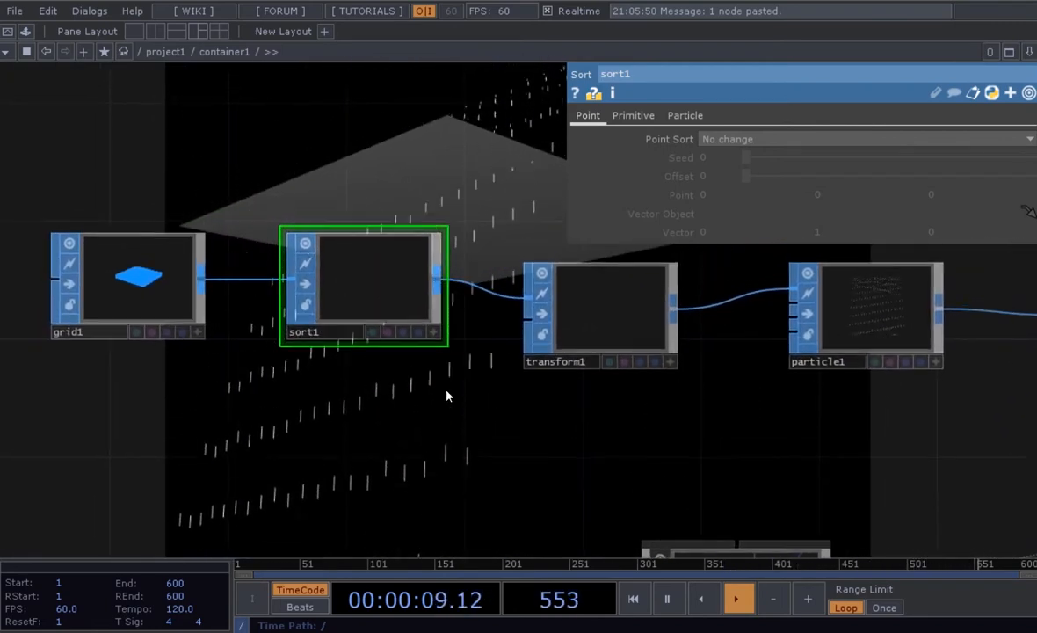
{"action": "left_click", "coordinate": [729, 140]}
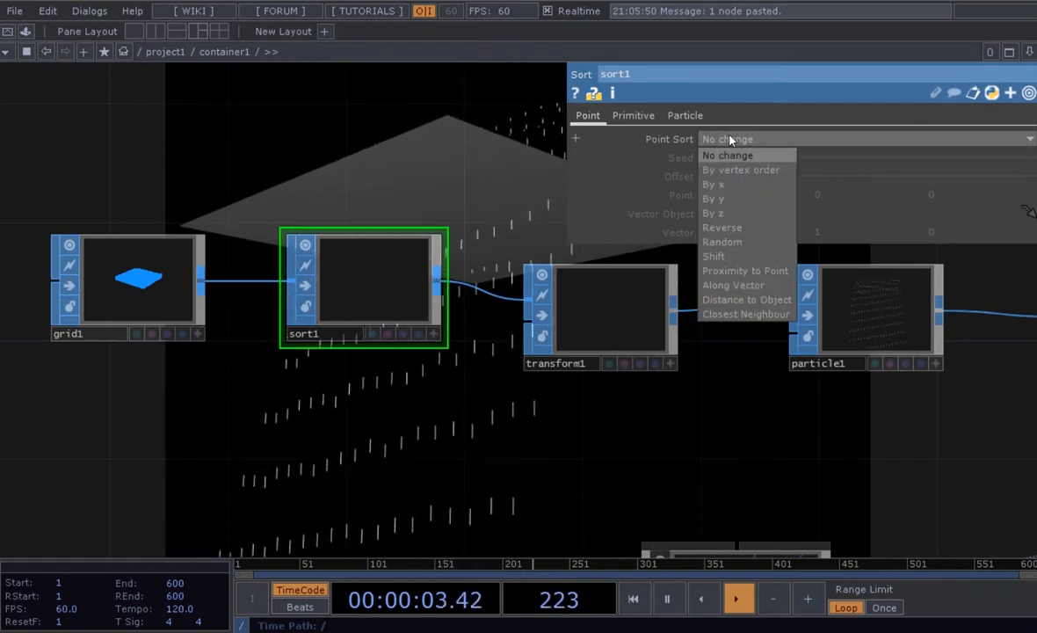
{"action": "left_click", "coordinate": [741, 243]}
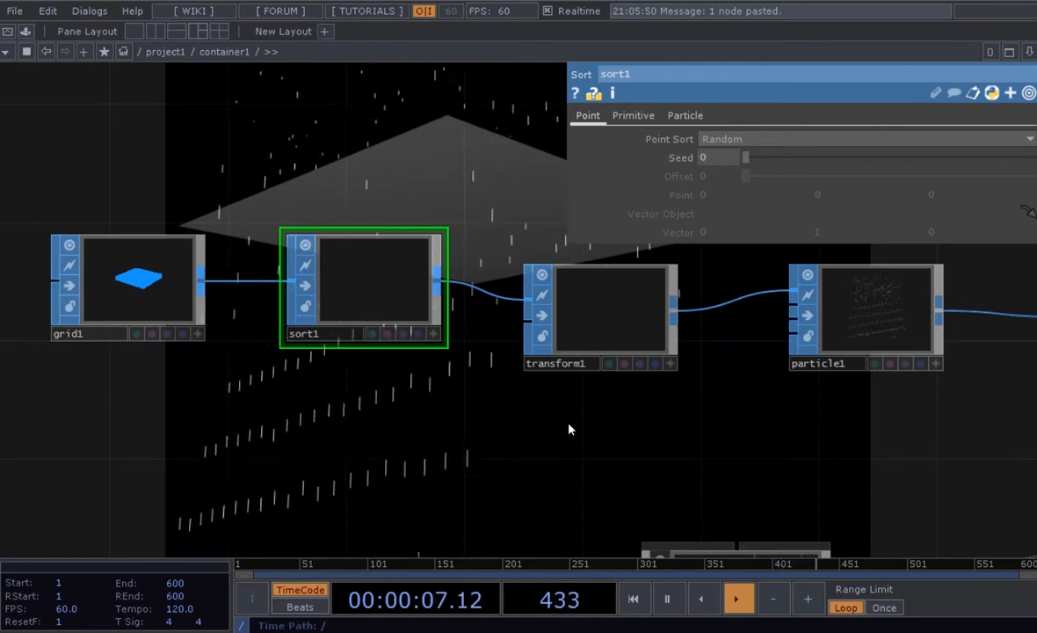
Examine how the particles are distributed over the ground grid in the Camera's viewer.
{"action": "left_click_drag", "start_coordinate": [568, 429], "coordinate": [321, 424]}
{"action": "scroll", "coordinate": [321, 423], "scroll_direction": "down", "scroll_amount": 2}
{"action": "key", "text": "p"}
{"action": "left_click_drag", "start_coordinate": [500, 461], "coordinate": [266, 444]}
{"action": "left_click_drag", "start_coordinate": [408, 440], "coordinate": [249, 446]}
{"action": "left_click_drag", "start_coordinate": [442, 428], "coordinate": [293, 435]}
{"action": "left_click_drag", "start_coordinate": [422, 343], "coordinate": [260, 412]}
{"action": "scroll", "coordinate": [339, 292], "scroll_direction": "up", "scroll_amount": 2}
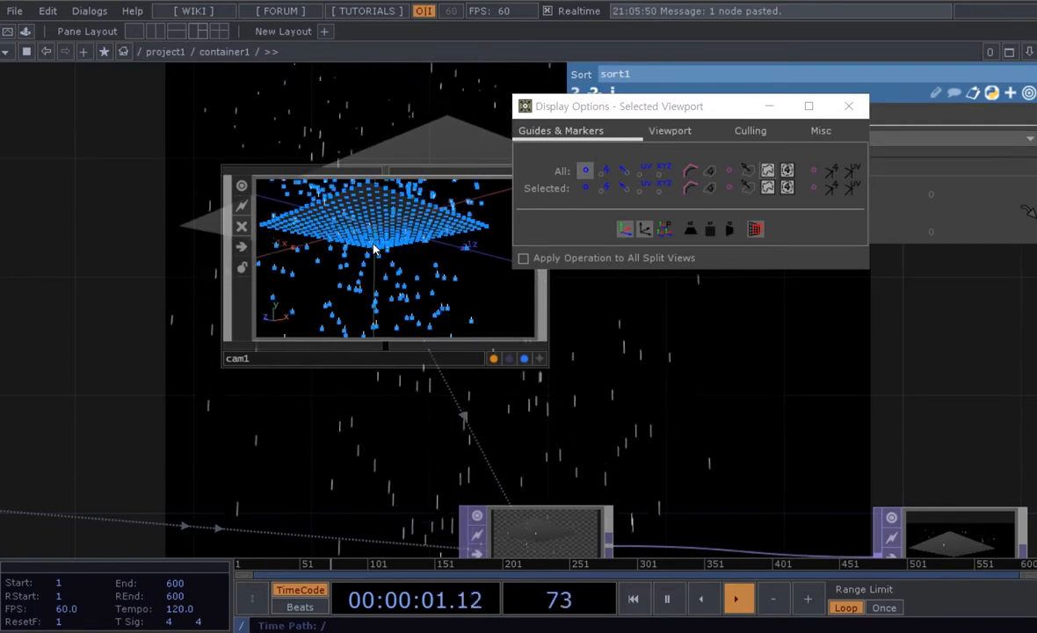
{"action": "scroll", "coordinate": [306, 406], "scroll_direction": "down", "scroll_amount": 1}
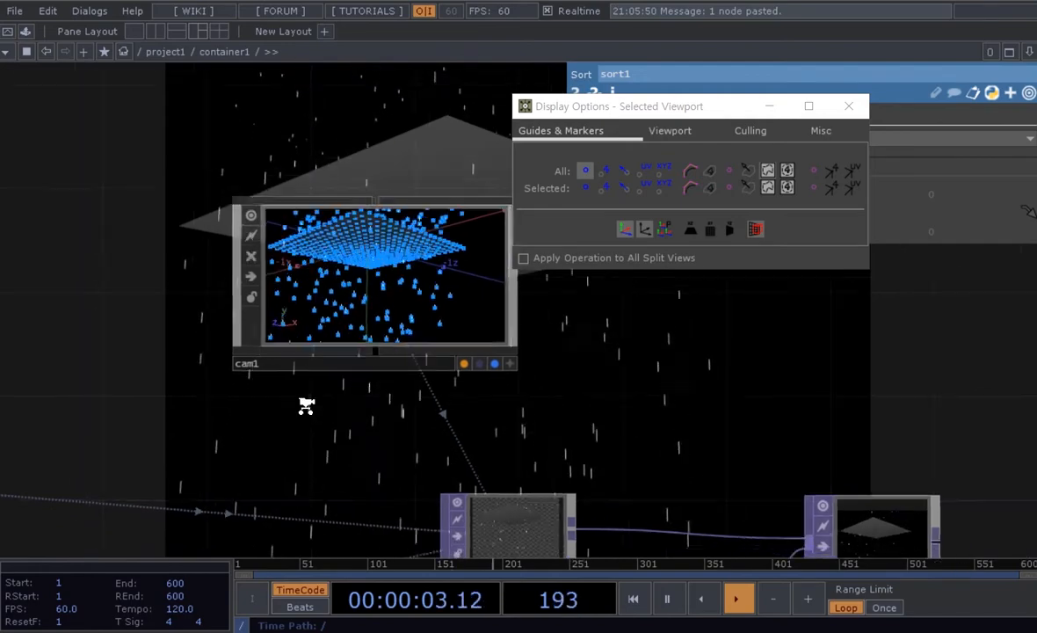
{"action": "scroll", "coordinate": [306, 406], "scroll_direction": "down", "scroll_amount": 2}
{"action": "left_click_drag", "start_coordinate": [219, 367], "coordinate": [228, 331]}
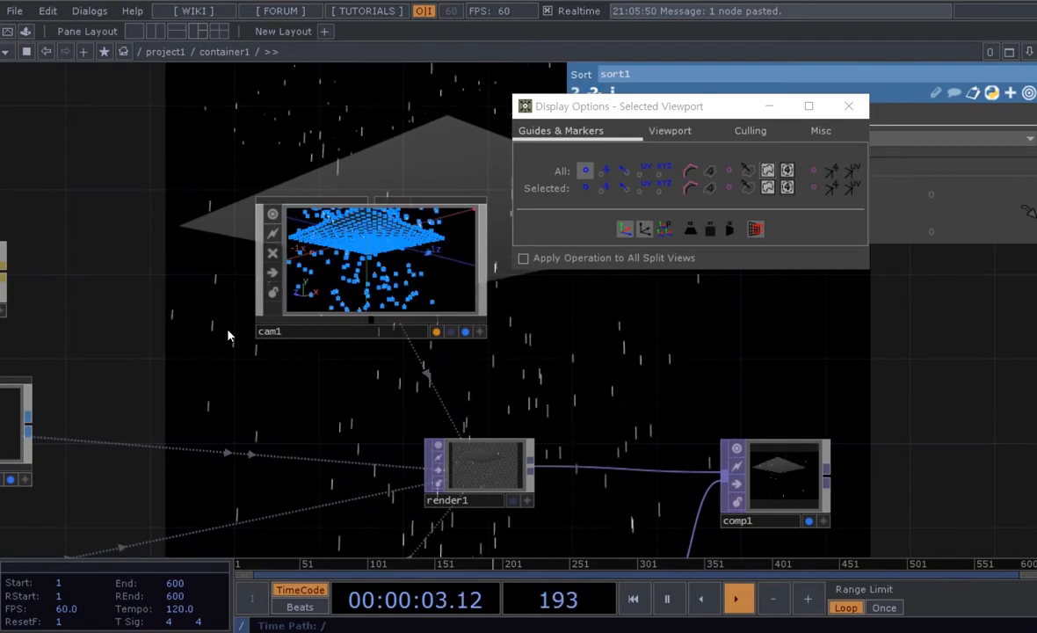
Return to the Sort SOP and review its settings and place in the particle chain.
{"action": "scroll", "coordinate": [195, 338], "scroll_direction": "down", "scroll_amount": 3}
{"action": "left_click_drag", "start_coordinate": [190, 338], "coordinate": [592, 307]}
{"action": "left_click_drag", "start_coordinate": [193, 266], "coordinate": [470, 234]}
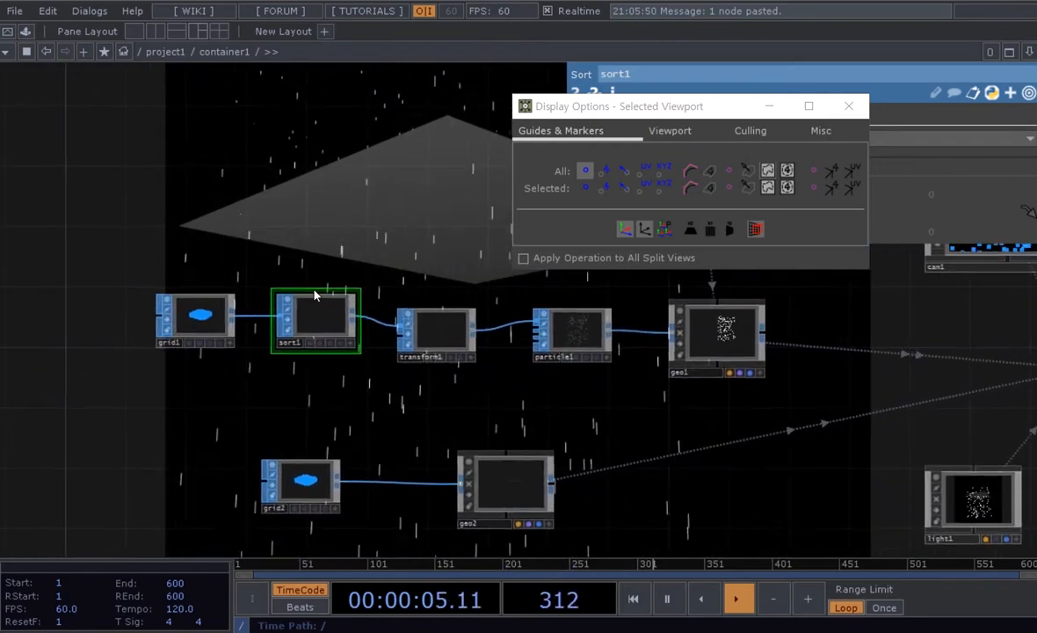
{"action": "left_click", "coordinate": [315, 296]}
{"action": "scroll", "coordinate": [317, 303], "scroll_direction": "up", "scroll_amount": 3}
{"action": "left_click_drag", "start_coordinate": [349, 377], "coordinate": [326, 367]}
{"action": "key", "text": "ctrl+z"}
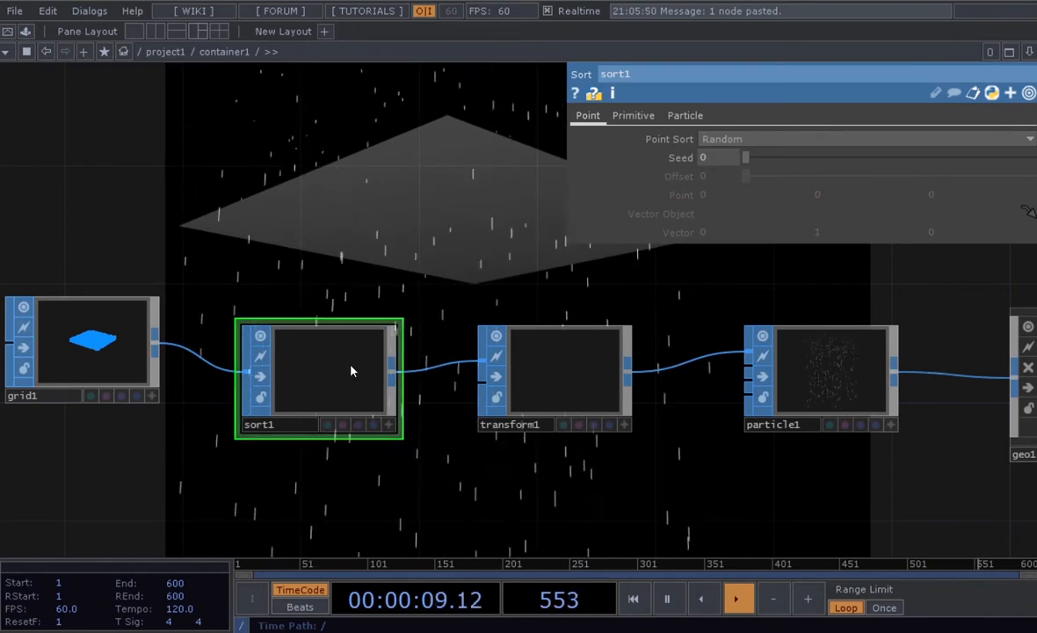
{"action": "left_click_drag", "start_coordinate": [493, 257], "coordinate": [439, 255]}
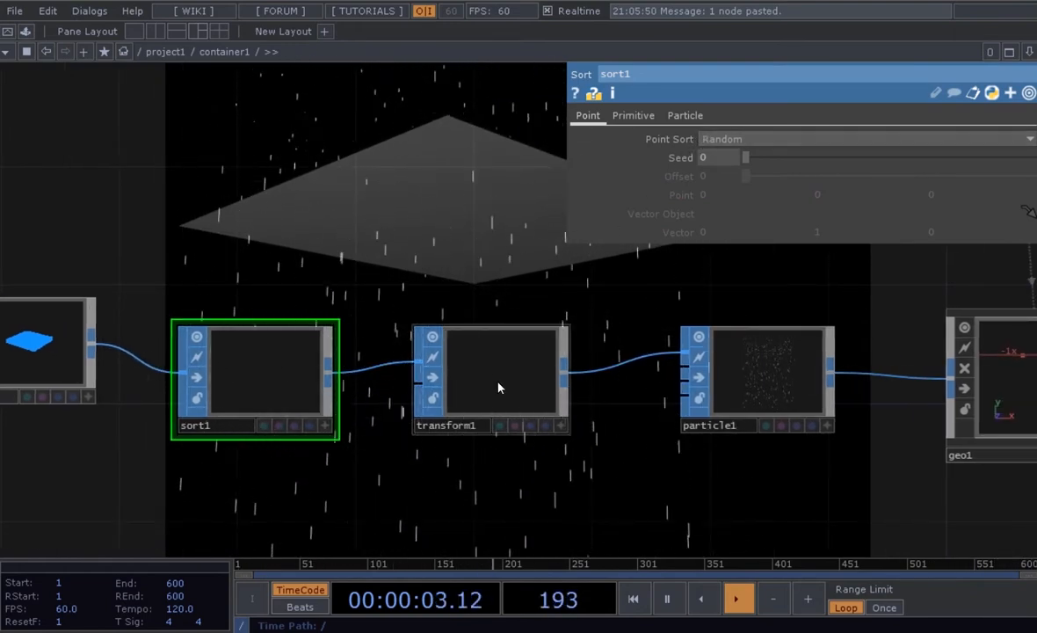
Set the Particle SOP's external force on Y to -0.5.
{"action": "scroll", "coordinate": [663, 501], "scroll_direction": "down", "scroll_amount": 5}
{"action": "key", "text": "p"}
{"action": "left_click_drag", "start_coordinate": [453, 490], "coordinate": [303, 479]}
{"action": "scroll", "coordinate": [540, 457], "scroll_direction": "up", "scroll_amount": 5}
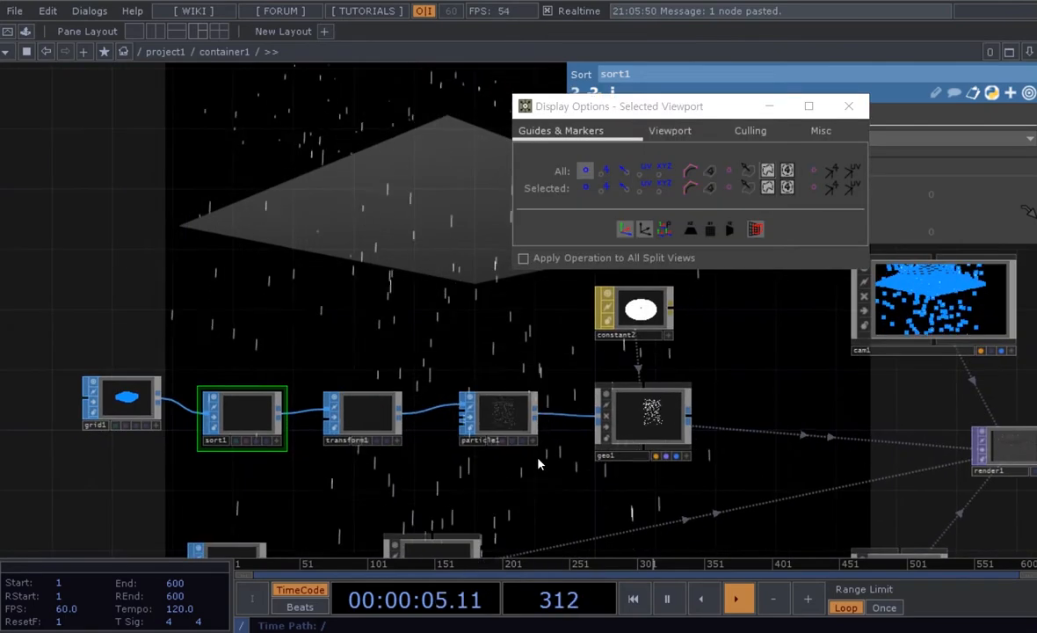
{"action": "key", "text": "p"}
{"action": "left_click", "coordinate": [447, 398]}
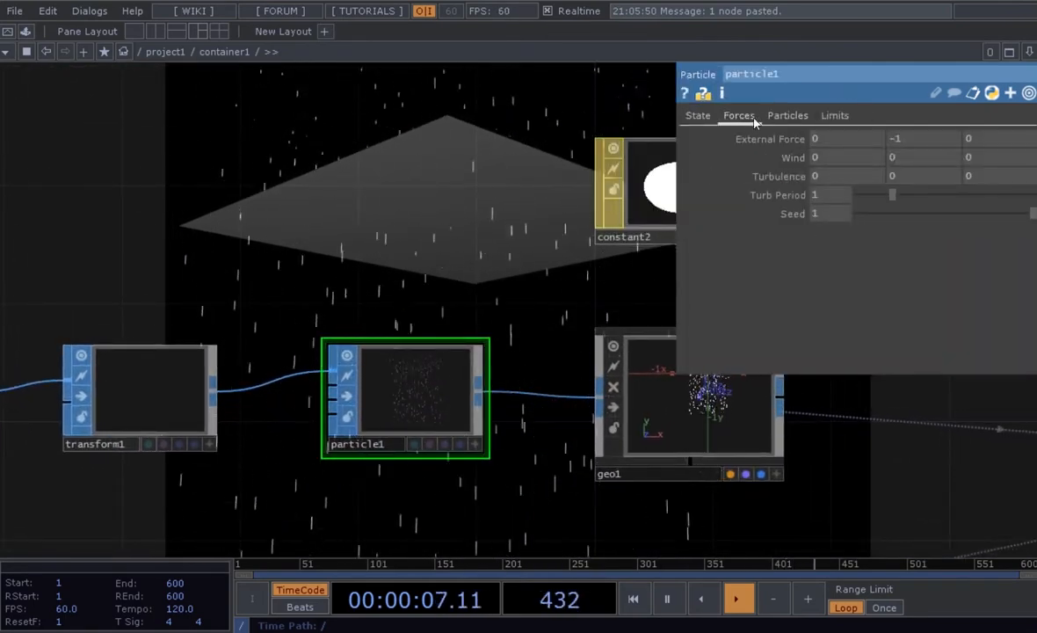
{"action": "left_click", "coordinate": [900, 141]}
{"action": "type", "text": "-0"}
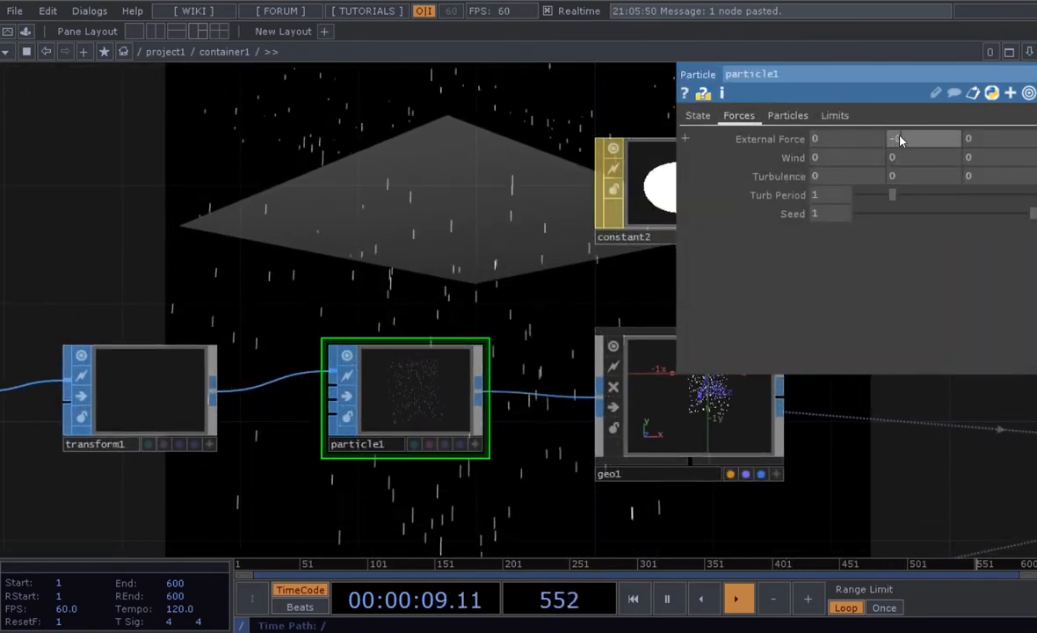
{"action": "type", "text": ".5"}
{"action": "key", "text": "Return"}
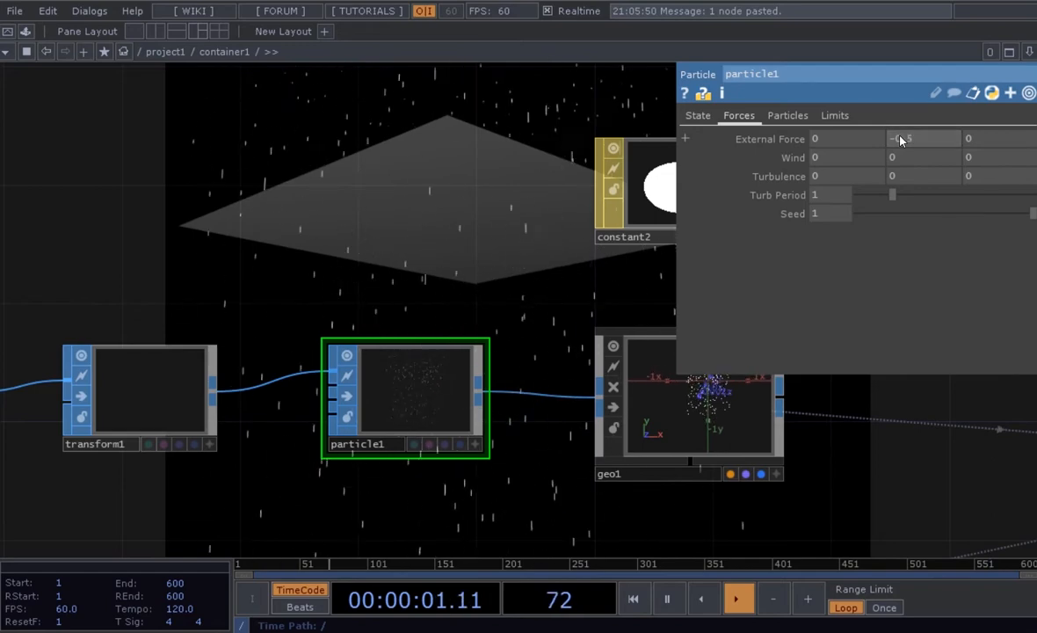
Activate the Camera's viewer and orbit the camera to see the ground grid and falling particles edge-on from the side.
{"action": "key", "text": "p"}
{"action": "scroll", "coordinate": [456, 235], "scroll_direction": "down", "scroll_amount": 3}
{"action": "left_click_drag", "start_coordinate": [450, 233], "coordinate": [383, 251]}
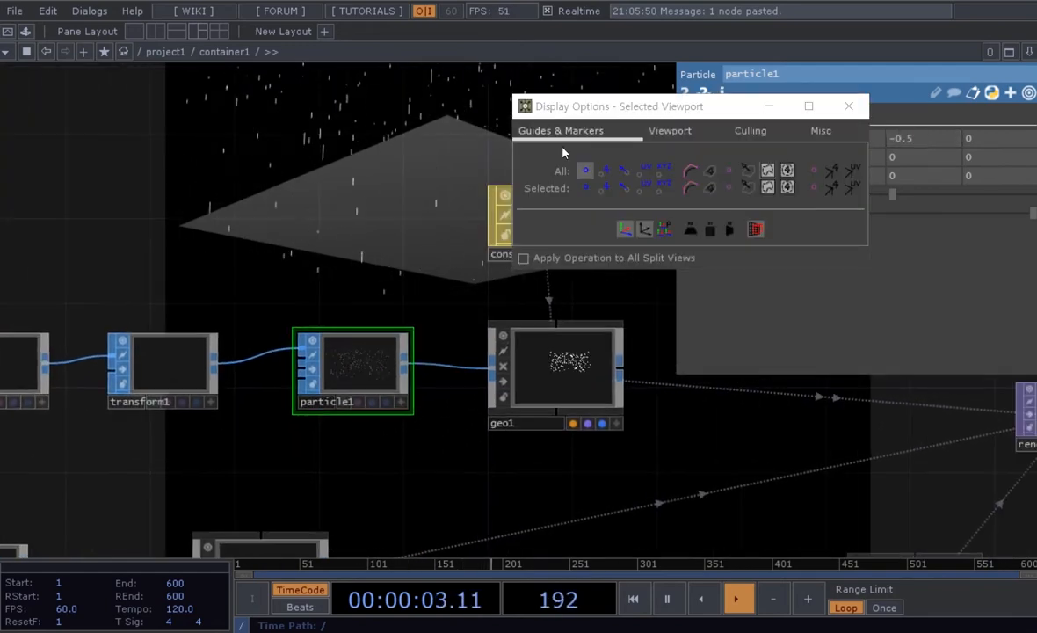
{"action": "left_click_drag", "start_coordinate": [359, 108], "coordinate": [331, 109]}
{"action": "left_click", "coordinate": [556, 111]}
{"action": "scroll", "coordinate": [256, 211], "scroll_direction": "down", "scroll_amount": 3}
{"action": "left_click_drag", "start_coordinate": [256, 209], "coordinate": [106, 224]}
{"action": "left_click_drag", "start_coordinate": [474, 217], "coordinate": [345, 243]}
{"action": "scroll", "coordinate": [560, 294], "scroll_direction": "up", "scroll_amount": 4}
{"action": "left_click_drag", "start_coordinate": [638, 336], "coordinate": [581, 349]}
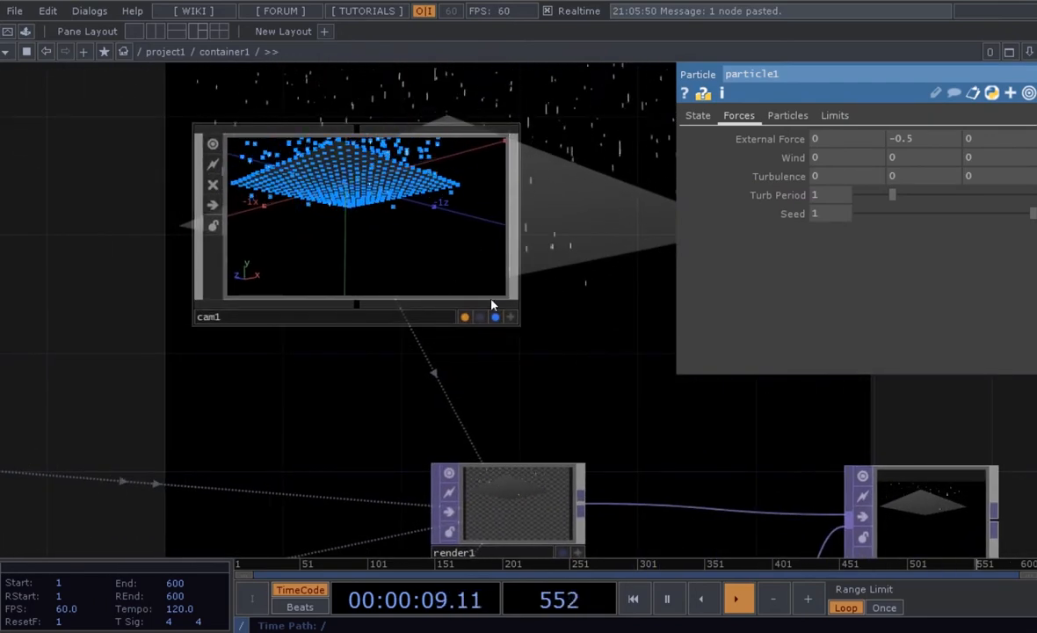
{"action": "left_click", "coordinate": [512, 319]}
{"action": "left_click_drag", "start_coordinate": [423, 238], "coordinate": [386, 242]}
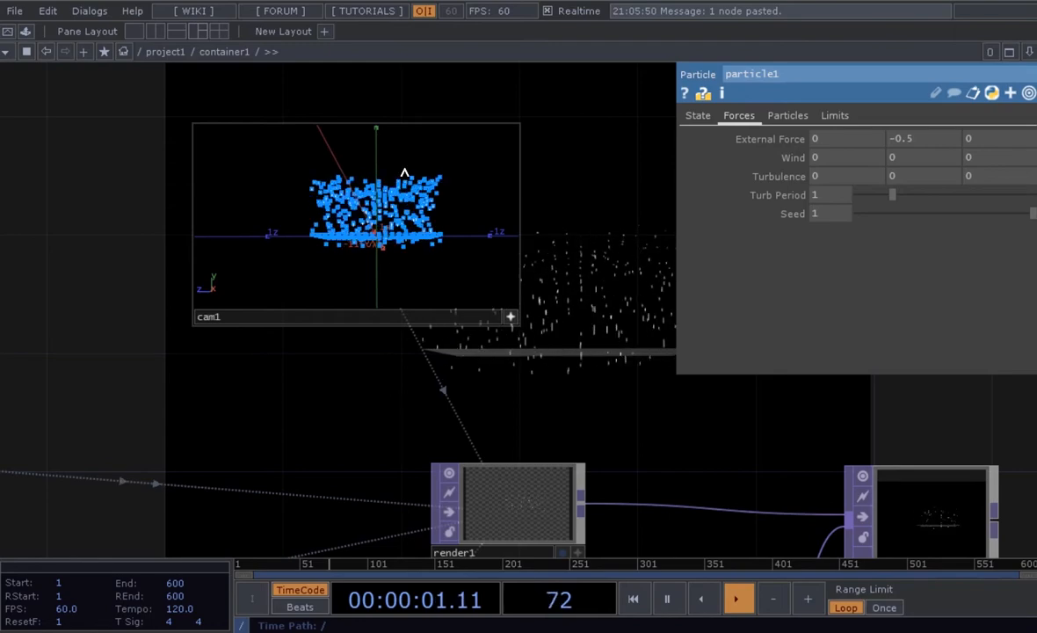
Orbit the Camera's view around to face the ground grid from the front, and deactivate its viewer.
{"action": "left_click_drag", "start_coordinate": [310, 260], "coordinate": [348, 270]}
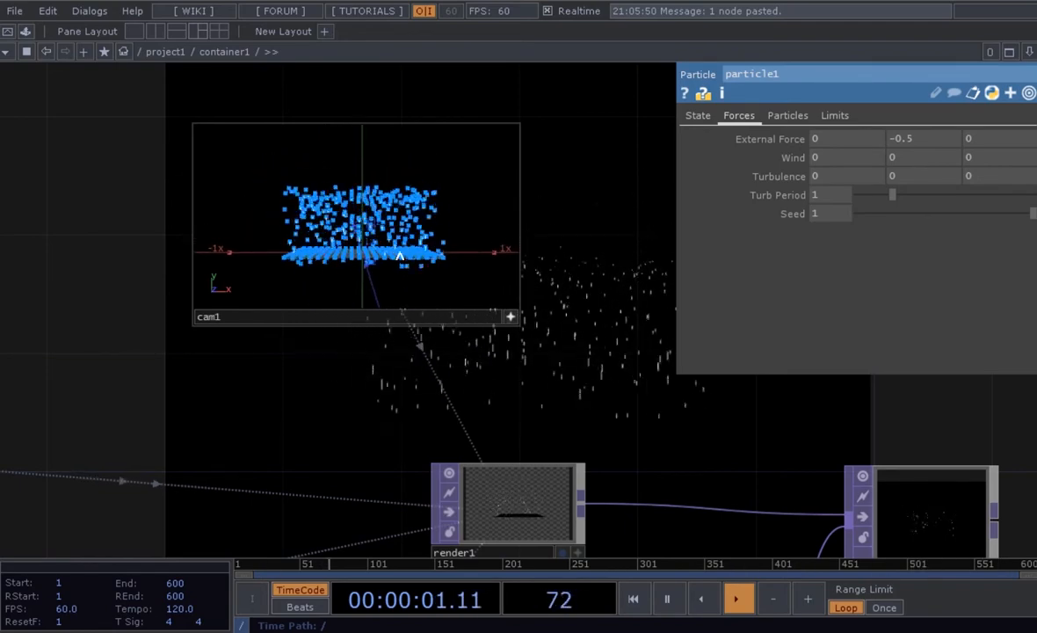
{"action": "left_click", "coordinate": [514, 321]}
Activate the Light's viewer and orbit it to look slightly down on the ground grid from behind, repositioning the light.
{"action": "scroll", "coordinate": [546, 343], "scroll_direction": "down", "scroll_amount": 3}
{"action": "left_click_drag", "start_coordinate": [549, 312], "coordinate": [517, 105]}
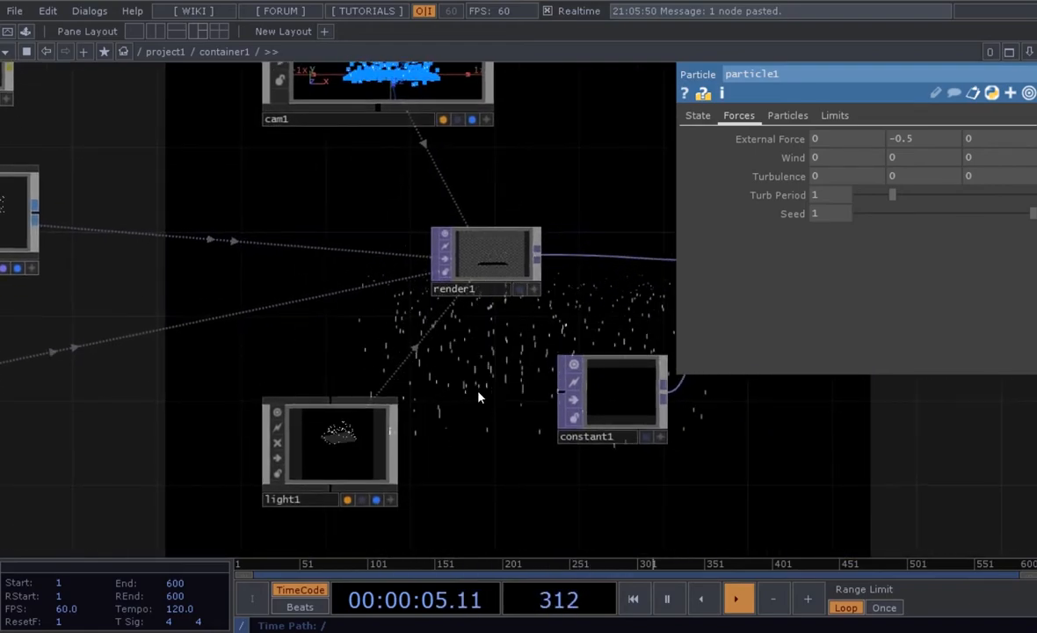
{"action": "scroll", "coordinate": [445, 426], "scroll_direction": "up", "scroll_amount": 1}
{"action": "left_click_drag", "start_coordinate": [445, 426], "coordinate": [579, 311]}
{"action": "scroll", "coordinate": [497, 401], "scroll_direction": "up", "scroll_amount": 4}
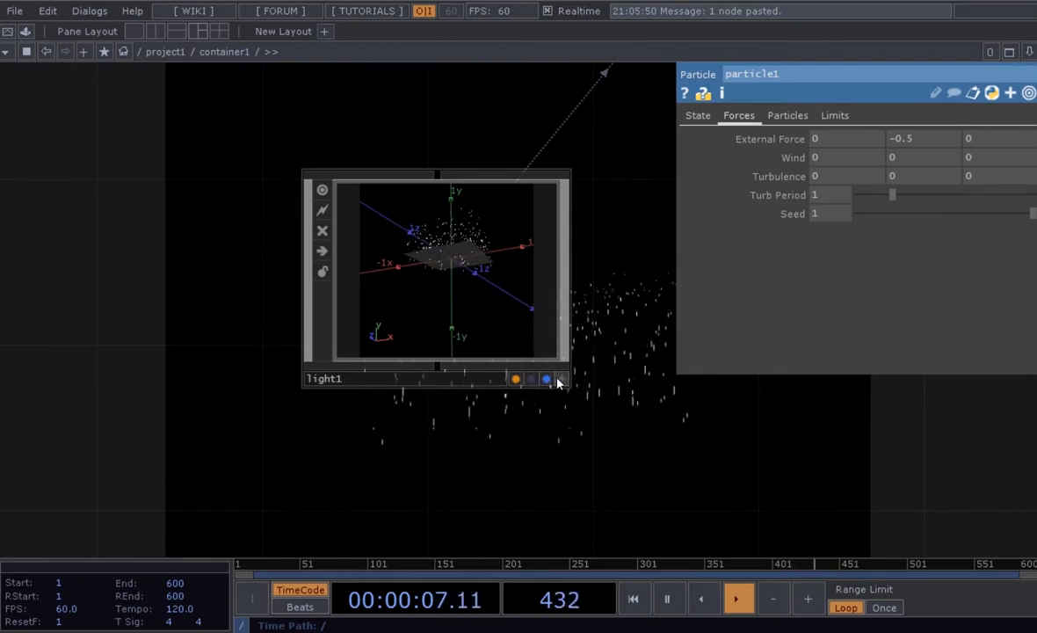
{"action": "left_click", "coordinate": [557, 384]}
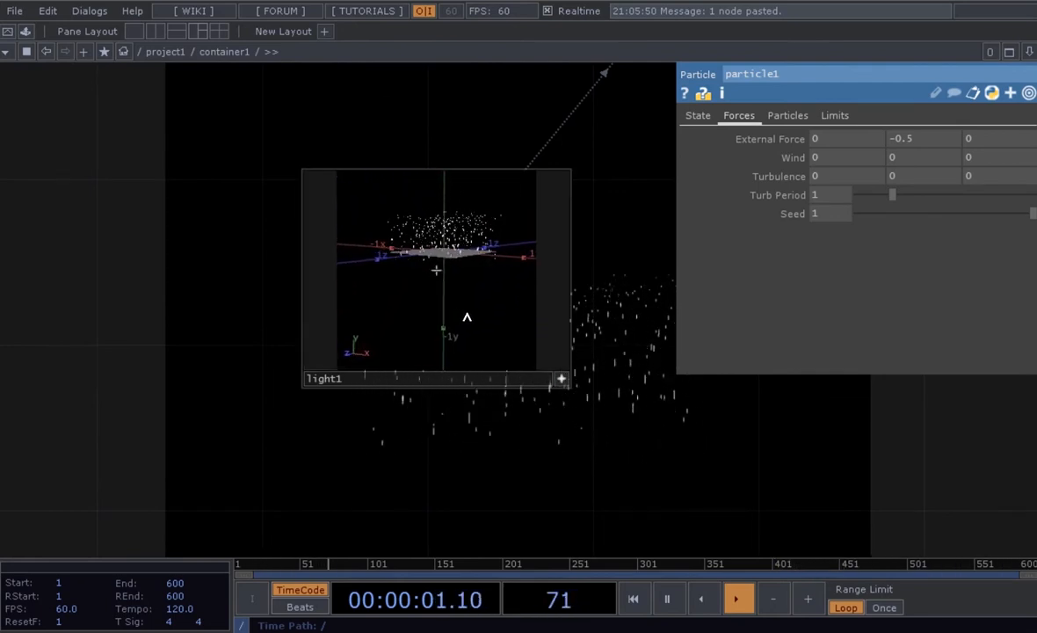
{"action": "mouse_move", "coordinate": [487, 316]}
{"action": "left_mouse_down"}
{"action": "mouse_move", "coordinate": [417, 285]}
{"action": "mouse_move", "coordinate": [435, 262]}
{"action": "mouse_move", "coordinate": [413, 273]}
{"action": "mouse_move", "coordinate": [469, 269]}
{"action": "mouse_move", "coordinate": [469, 313]}
{"action": "mouse_move", "coordinate": [465, 303]}
{"action": "mouse_move", "coordinate": [479, 331]}
{"action": "left_mouse_up"}
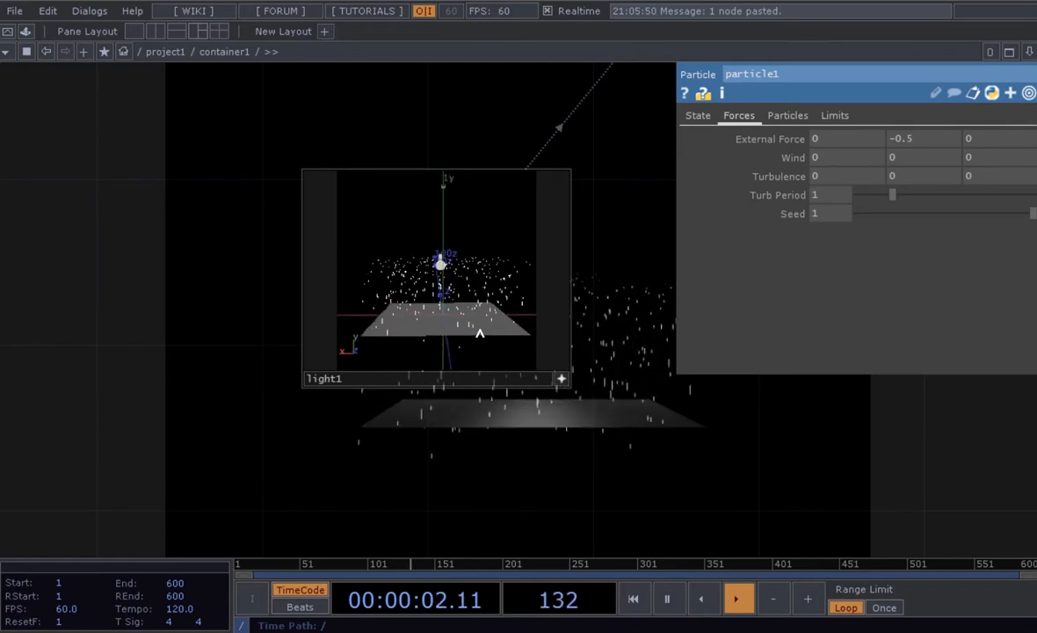
{"action": "left_click", "coordinate": [559, 378]}
Examine how the snow falls over the lit ground grid in the rendered image and the Camera's preview.
{"action": "scroll", "coordinate": [574, 399], "scroll_direction": "down", "scroll_amount": 5}
{"action": "left_click_drag", "start_coordinate": [604, 422], "coordinate": [527, 415]}
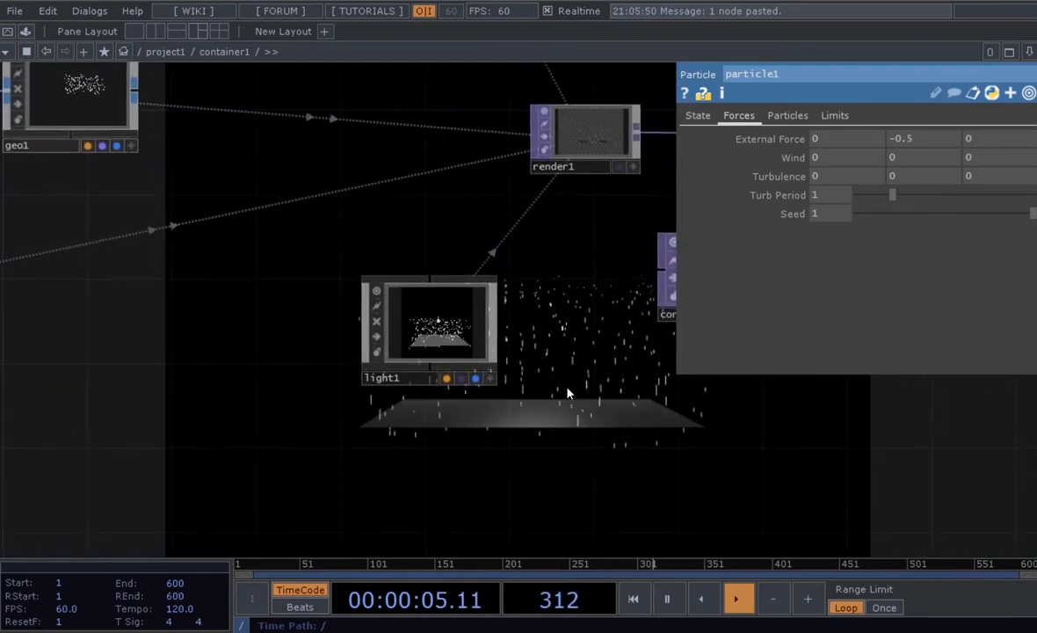
{"action": "scroll", "coordinate": [511, 387], "scroll_direction": "down", "scroll_amount": 3}
{"action": "scroll", "coordinate": [474, 201], "scroll_direction": "up", "scroll_amount": 6}
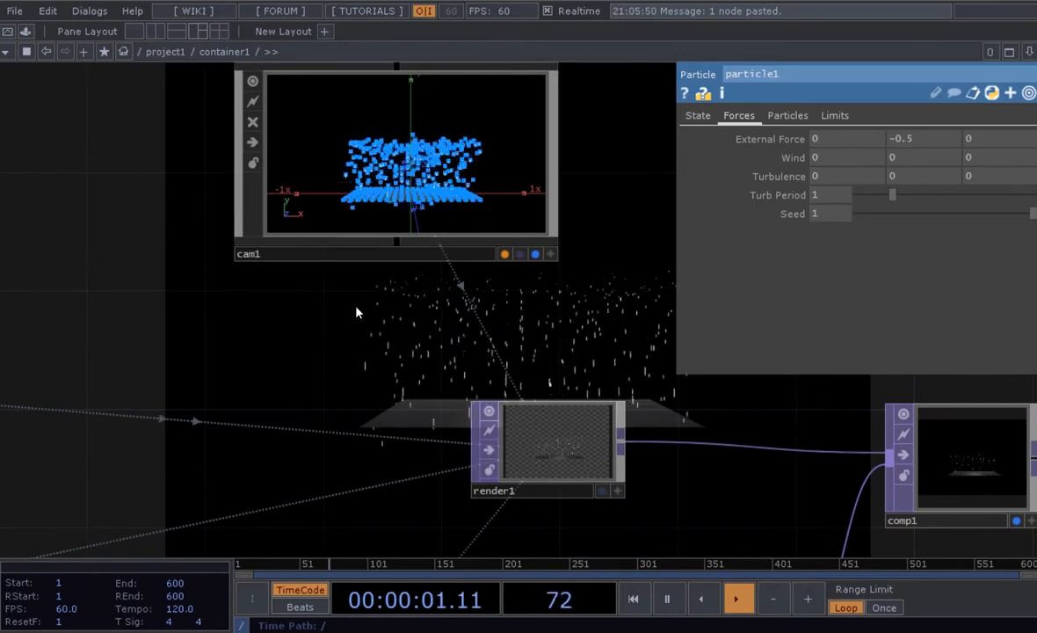
{"action": "scroll", "coordinate": [419, 215], "scroll_direction": "up", "scroll_amount": 2}
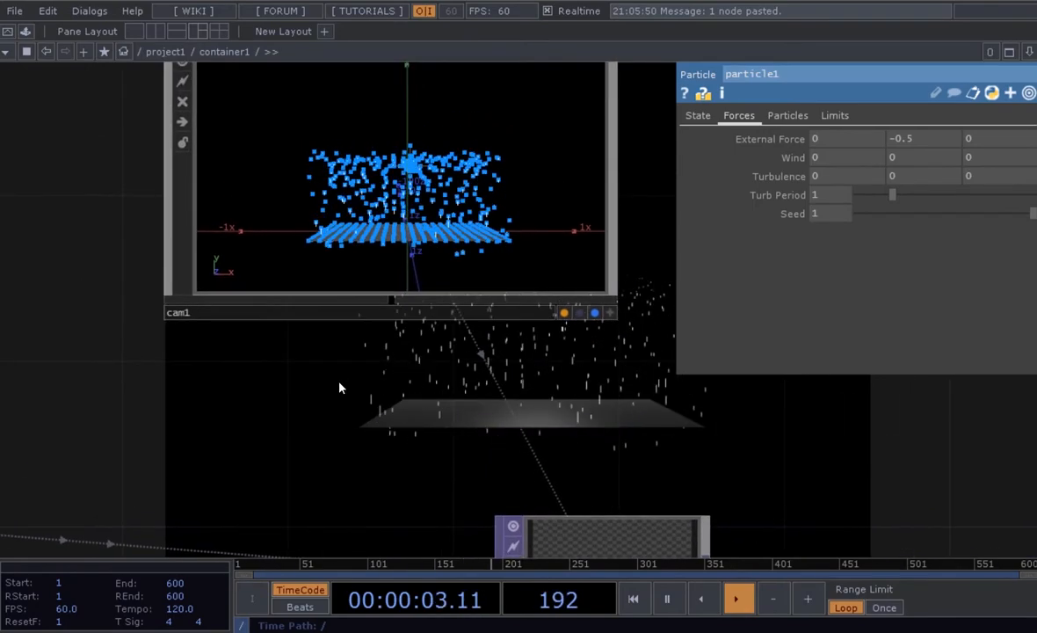
{"action": "scroll", "coordinate": [341, 388], "scroll_direction": "down", "scroll_amount": 2}
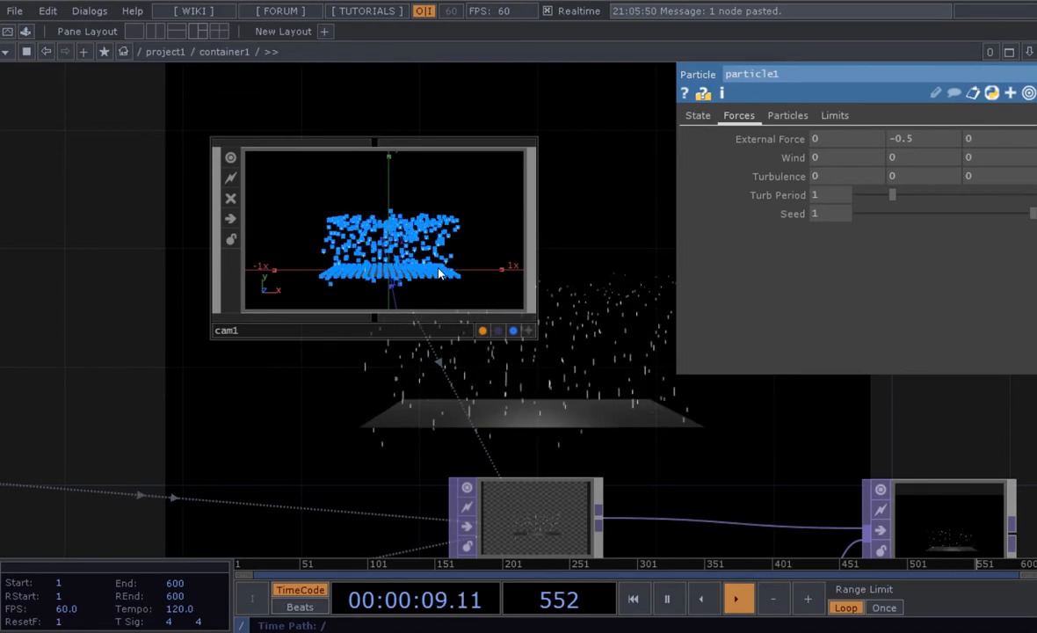
{"action": "left_click_drag", "start_coordinate": [342, 413], "coordinate": [332, 434]}
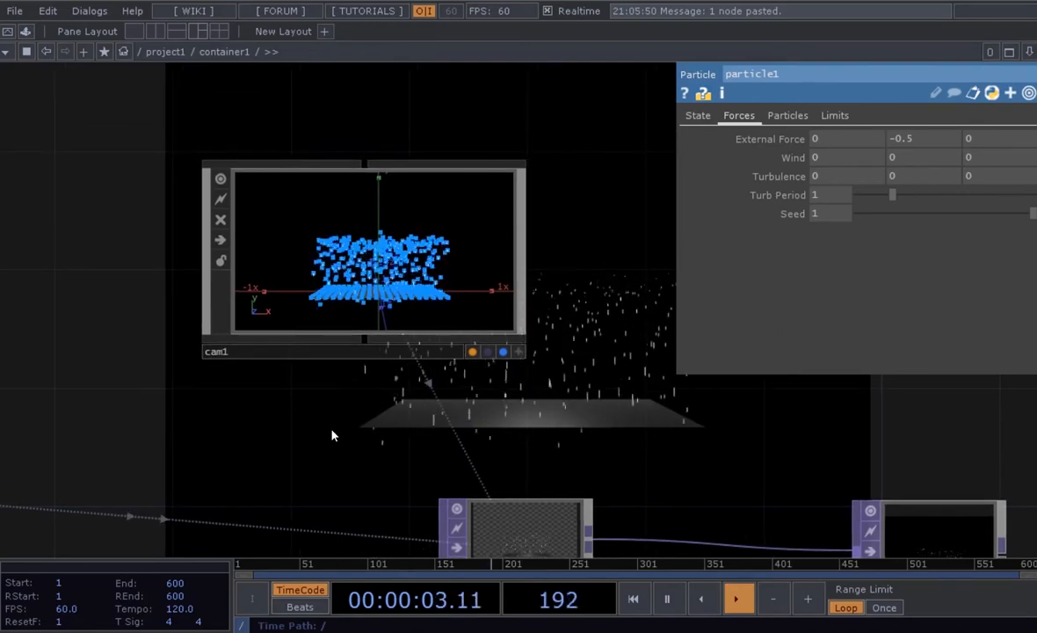
{"action": "scroll", "coordinate": [303, 451], "scroll_direction": "down", "scroll_amount": 2}
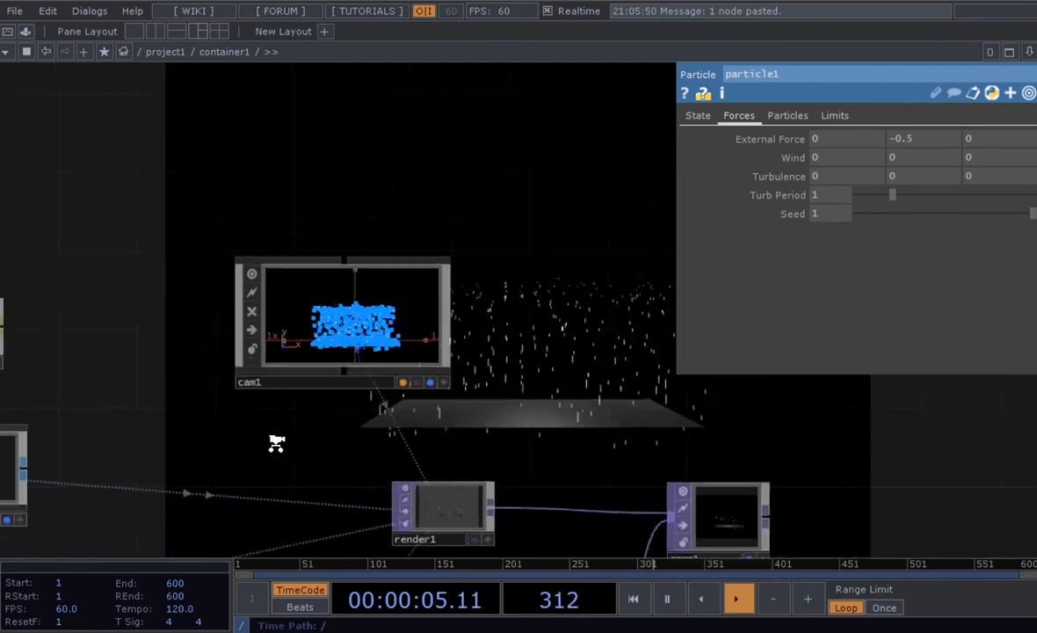
Set Translate Y to 1 on the Transform SOP that feeds the Particle SOP.
{"action": "scroll", "coordinate": [276, 444], "scroll_direction": "down", "scroll_amount": 2}
{"action": "left_click_drag", "start_coordinate": [276, 429], "coordinate": [521, 391]}
{"action": "left_click_drag", "start_coordinate": [248, 479], "coordinate": [441, 416]}
{"action": "scroll", "coordinate": [173, 402], "scroll_direction": "up", "scroll_amount": 2}
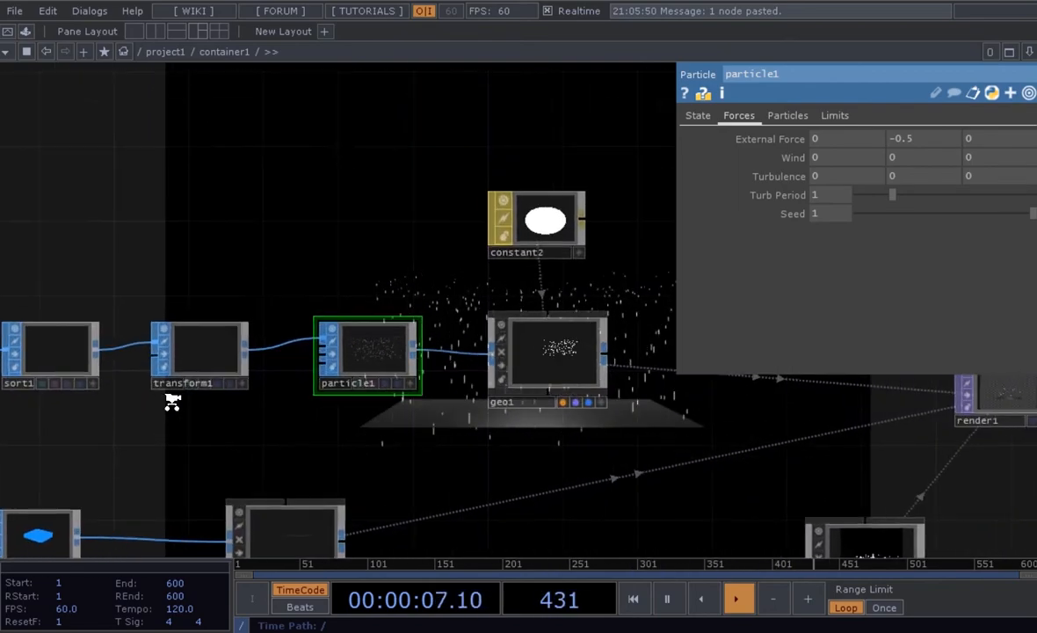
{"action": "scroll", "coordinate": [172, 403], "scroll_direction": "up", "scroll_amount": 1}
{"action": "left_click_drag", "start_coordinate": [174, 436], "coordinate": [333, 412]}
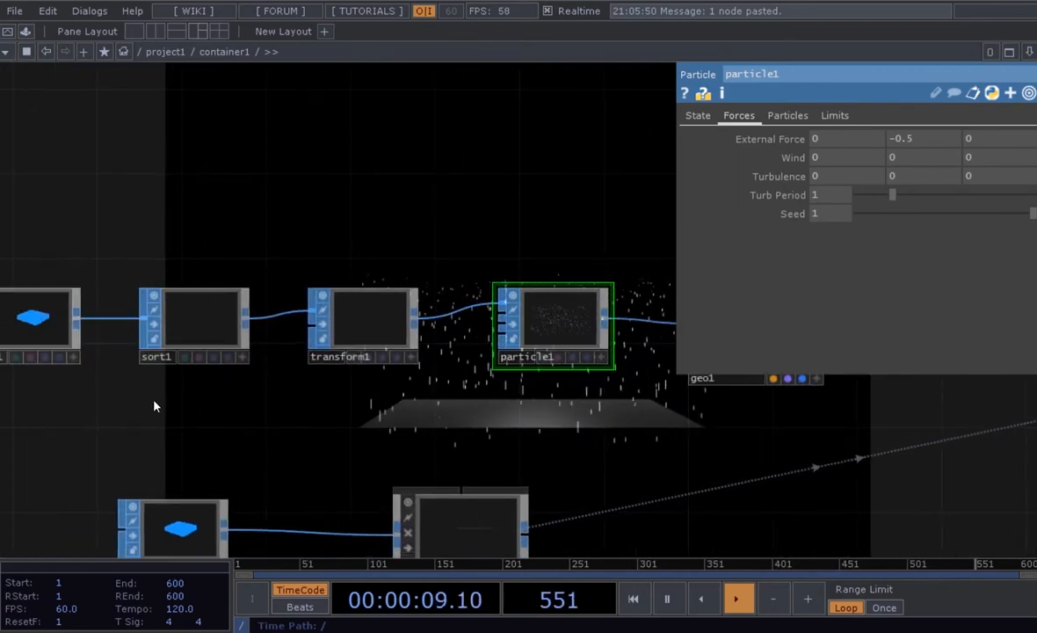
{"action": "left_click_drag", "start_coordinate": [153, 406], "coordinate": [248, 407]}
{"action": "scroll", "coordinate": [435, 393], "scroll_direction": "up", "scroll_amount": 3}
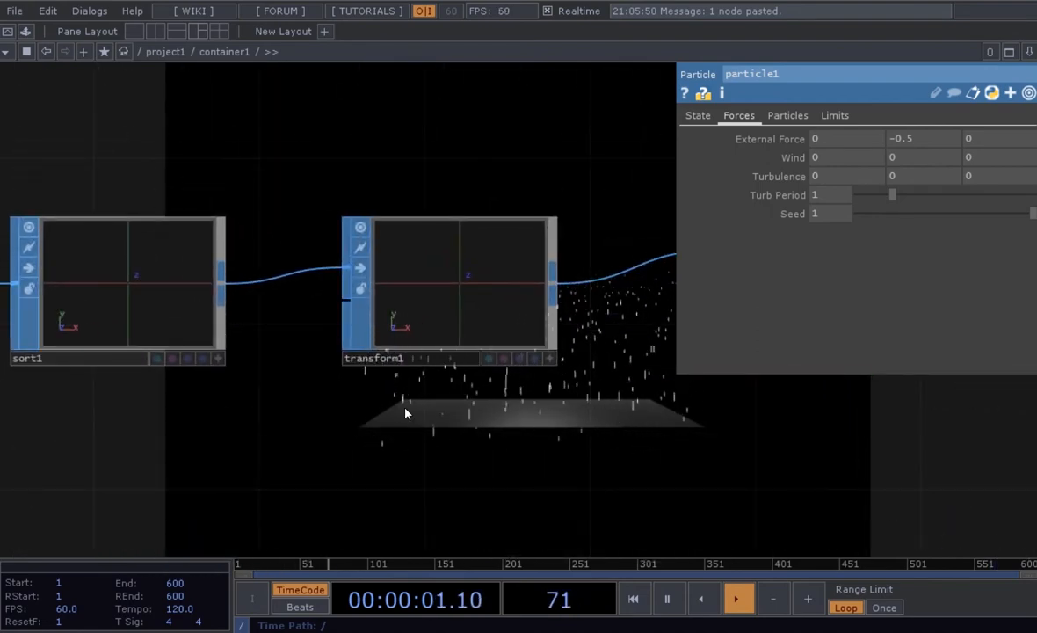
{"action": "left_click", "coordinate": [421, 310]}
{"action": "scroll", "coordinate": [494, 418], "scroll_direction": "down", "scroll_amount": 4}
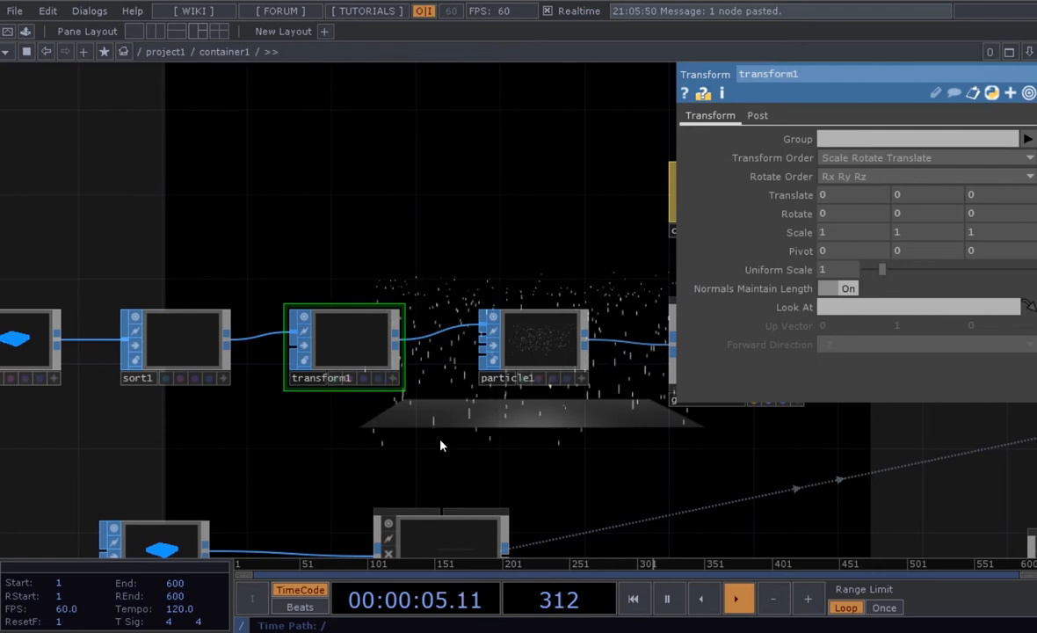
{"action": "left_click_drag", "start_coordinate": [370, 430], "coordinate": [333, 428]}
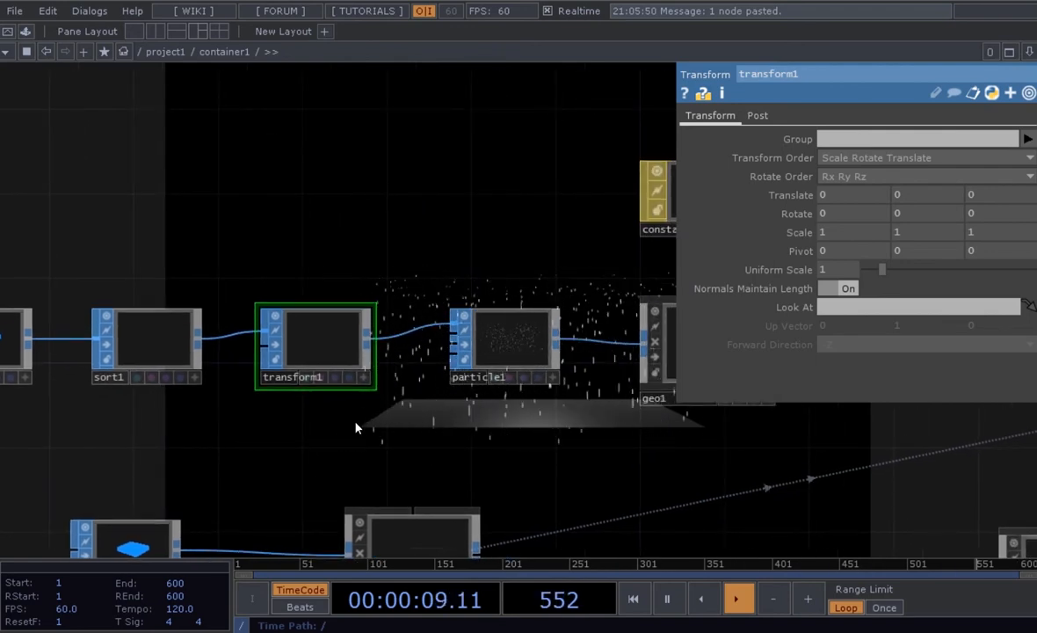
{"action": "left_click_drag", "start_coordinate": [435, 420], "coordinate": [287, 420]}
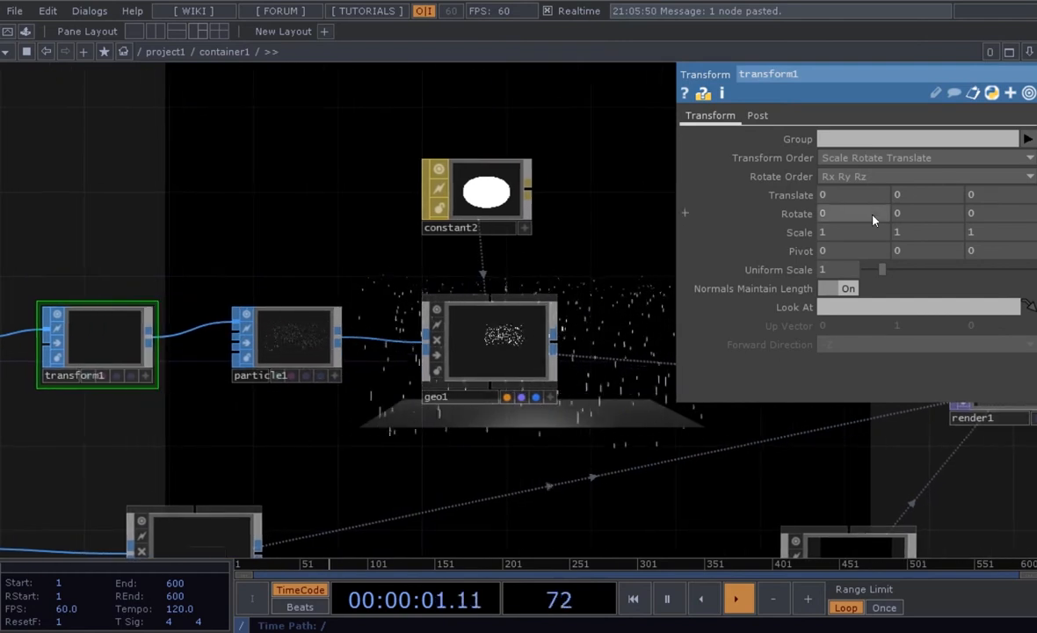
{"action": "mouse_move", "coordinate": [900, 200]}
{"action": "middle_mouse_down"}
{"action": "mouse_move", "coordinate": [911, 200]}
{"action": "mouse_move", "coordinate": [884, 203]}
{"action": "middle_mouse_up"}
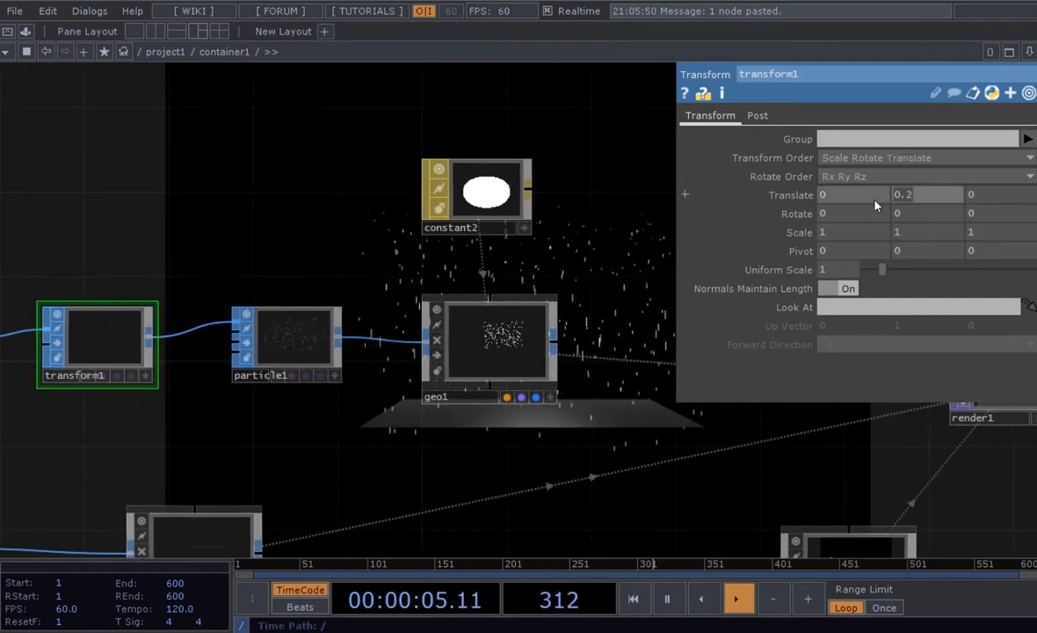
{"action": "type", "text": "1"}
{"action": "key", "text": "Return"}
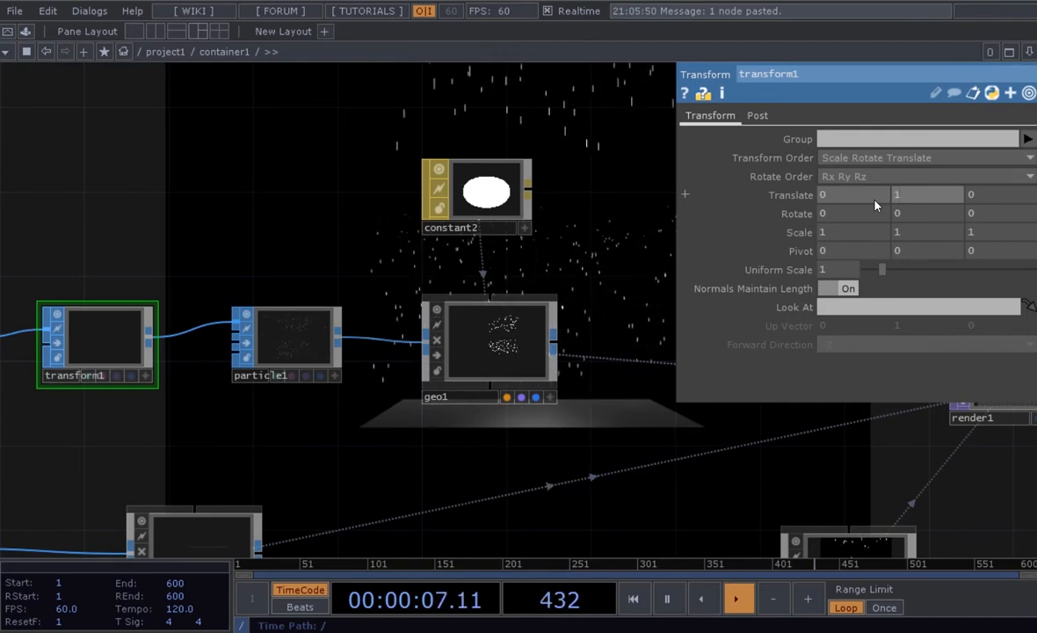
Move the grid2 node farther from geo2 to make room for another operator between them.
{"action": "scroll", "coordinate": [374, 248], "scroll_direction": "down", "scroll_amount": 4}
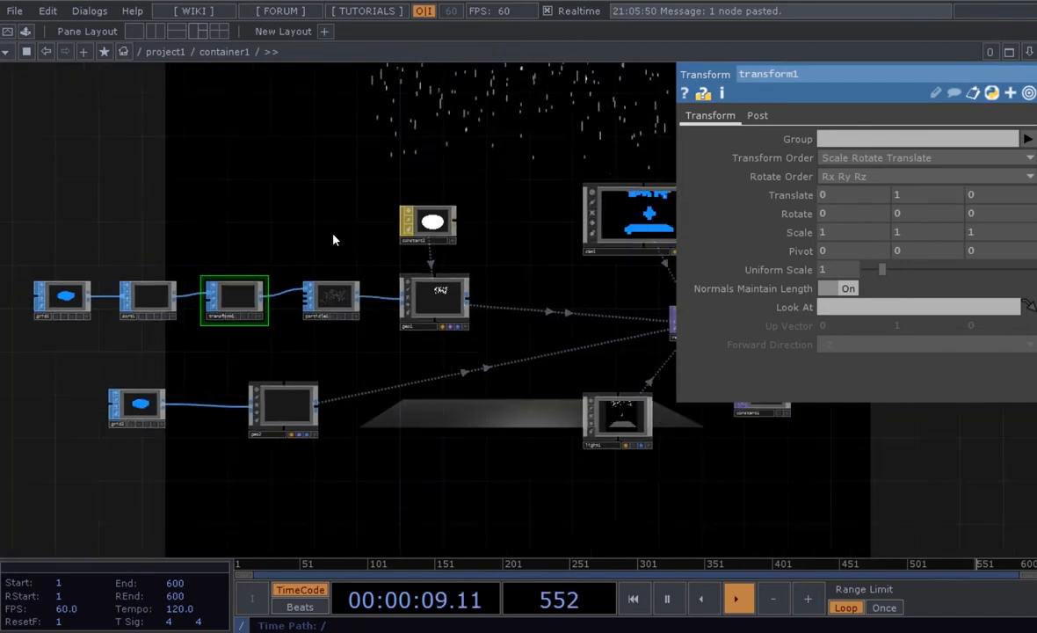
{"action": "left_click_drag", "start_coordinate": [382, 421], "coordinate": [456, 368]}
{"action": "scroll", "coordinate": [457, 374], "scroll_direction": "up", "scroll_amount": 2}
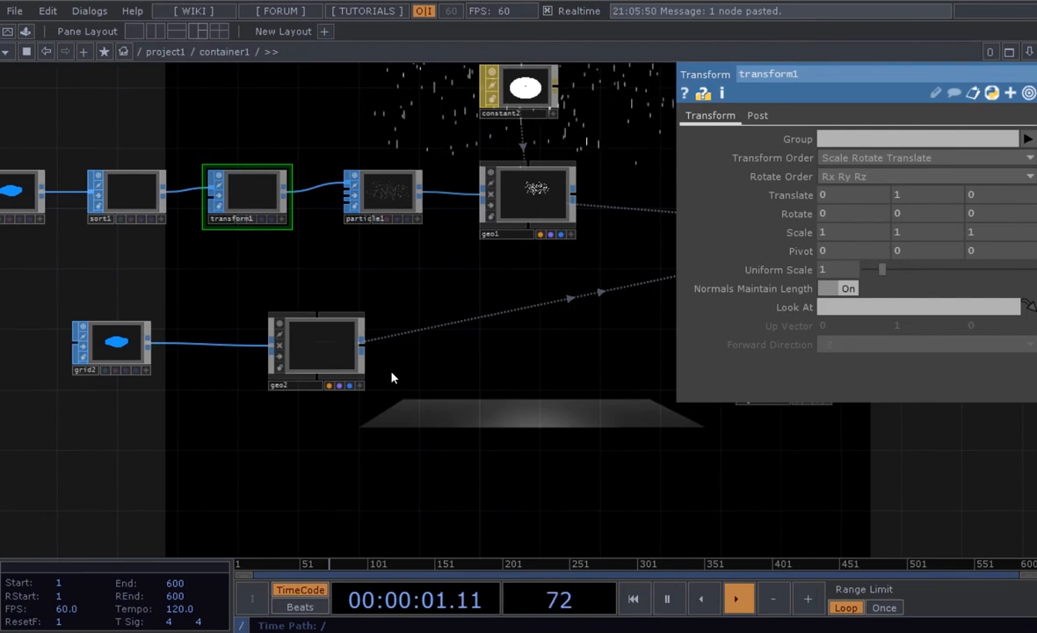
{"action": "scroll", "coordinate": [146, 356], "scroll_direction": "up", "scroll_amount": 2}
{"action": "left_click_drag", "start_coordinate": [143, 382], "coordinate": [356, 394]}
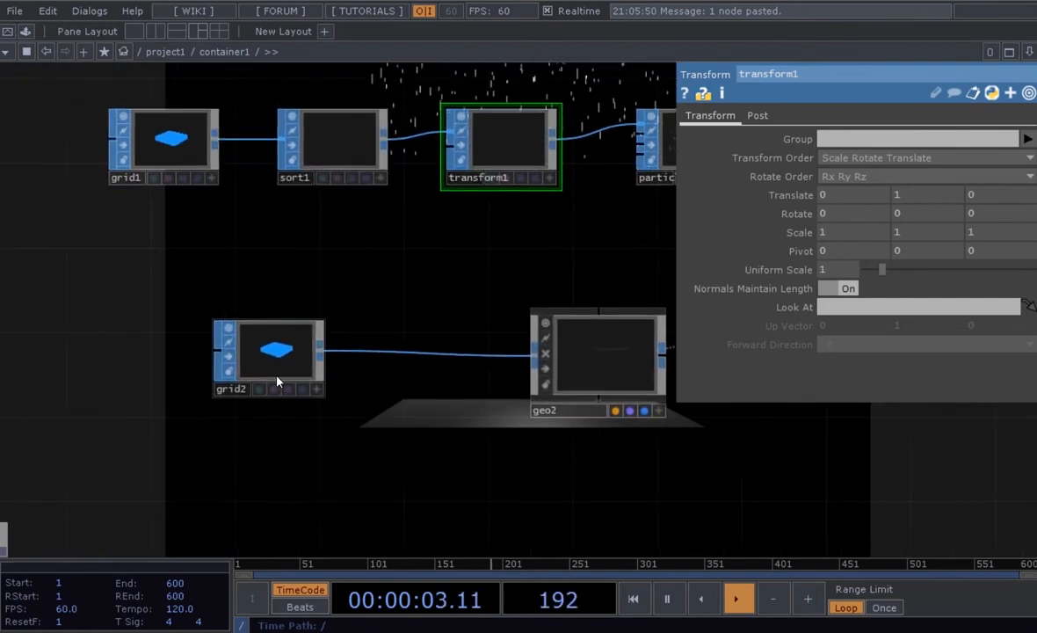
{"action": "left_click_drag", "start_coordinate": [277, 377], "coordinate": [194, 377]}
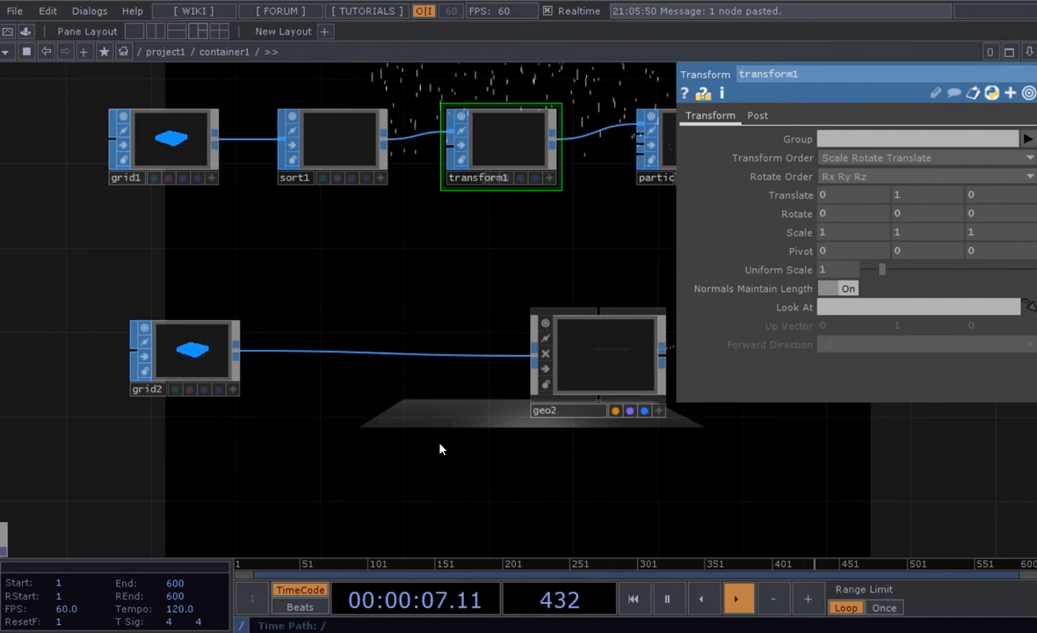
{"action": "left_click_drag", "start_coordinate": [439, 446], "coordinate": [385, 429]}
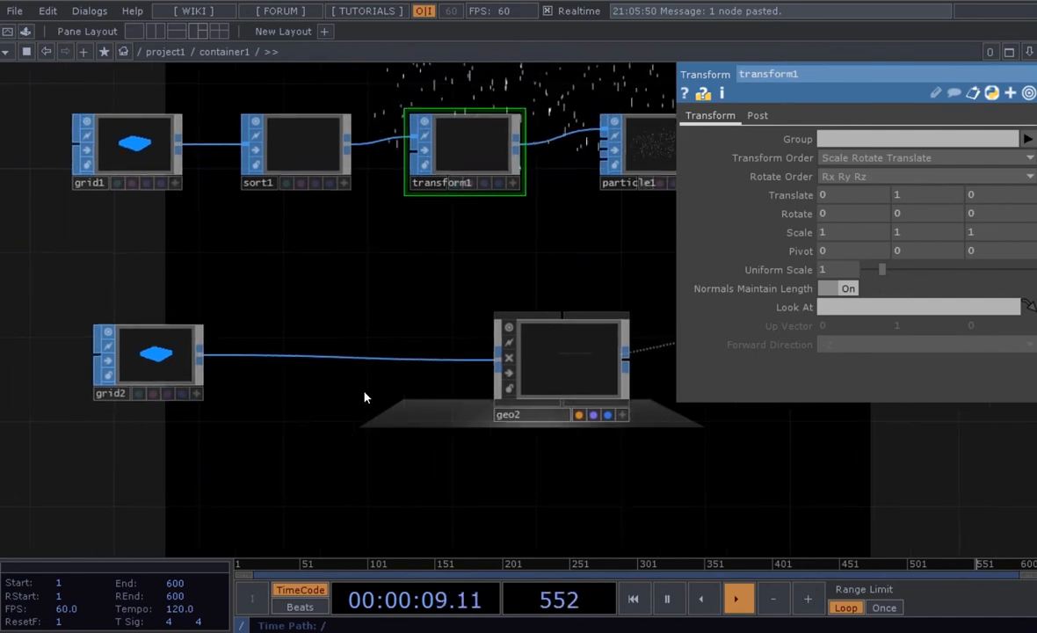
Add a Transform SOP and insert it into the connection between grid2 and geo2.
{"action": "key", "text": "Tab"}
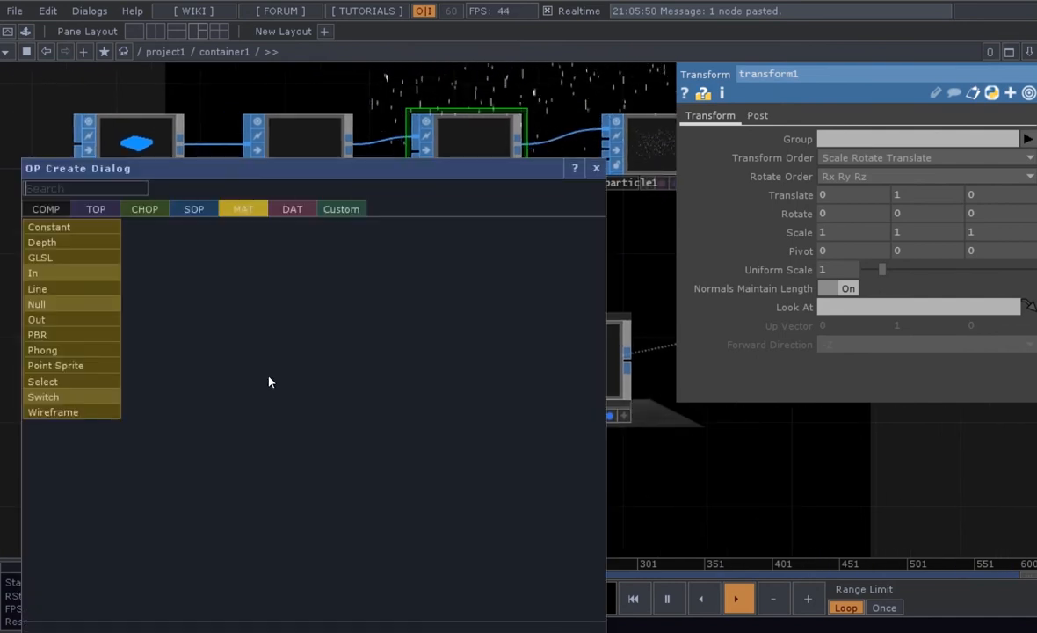
{"action": "key", "text": "Escape"}
{"action": "key", "text": "Tab"}
{"action": "left_click", "coordinate": [213, 210]}
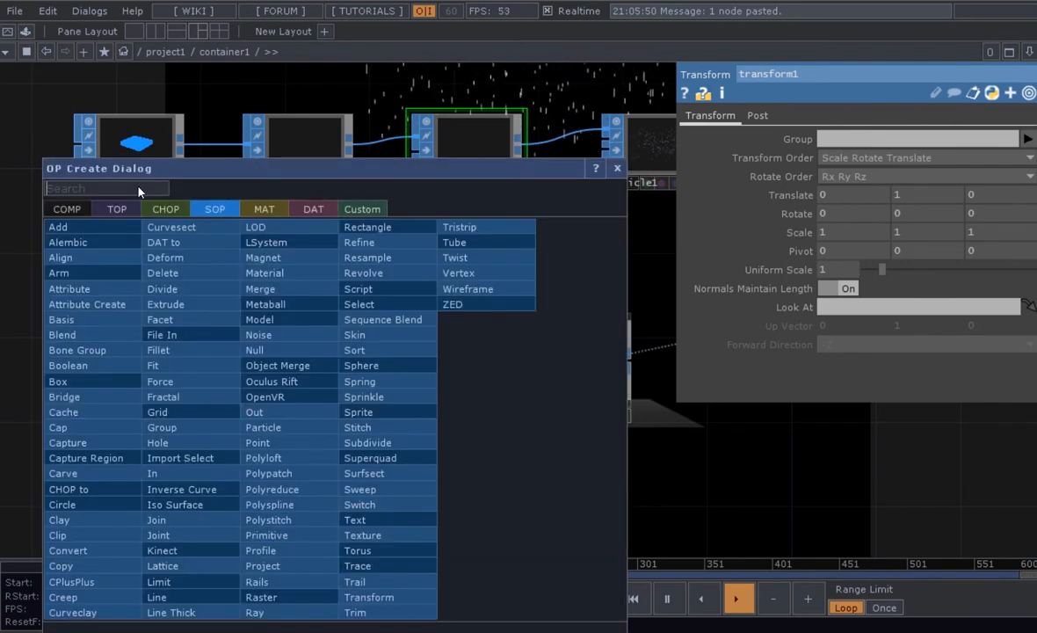
{"action": "left_click", "coordinate": [135, 189]}
{"action": "type", "text": "tra"}
{"action": "left_click", "coordinate": [390, 601]}
{"action": "left_click", "coordinate": [303, 450]}
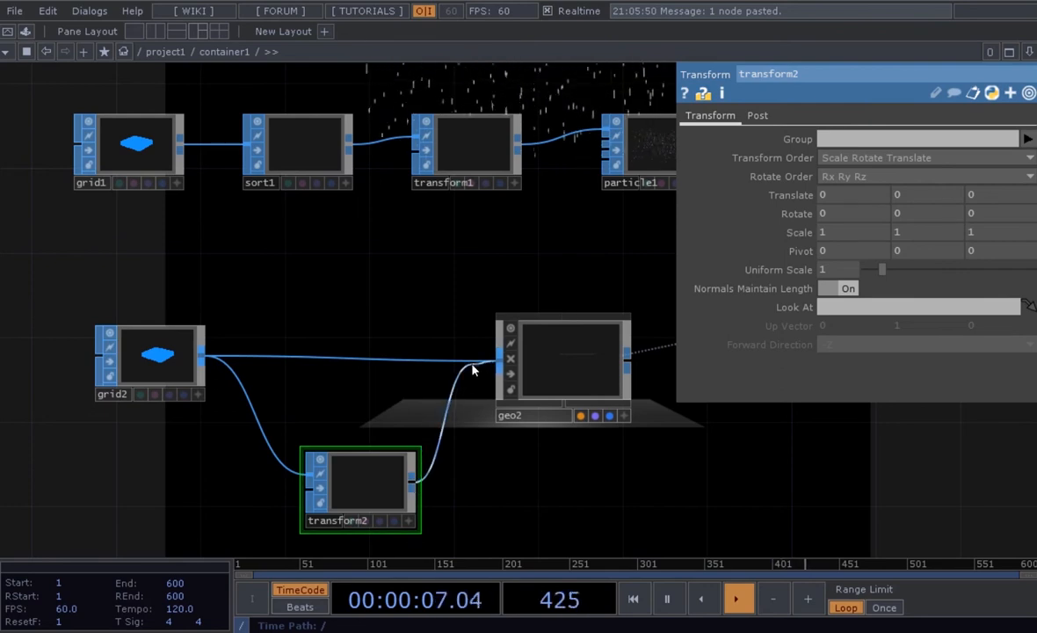
{"action": "left_click_drag", "start_coordinate": [421, 480], "coordinate": [423, 353]}
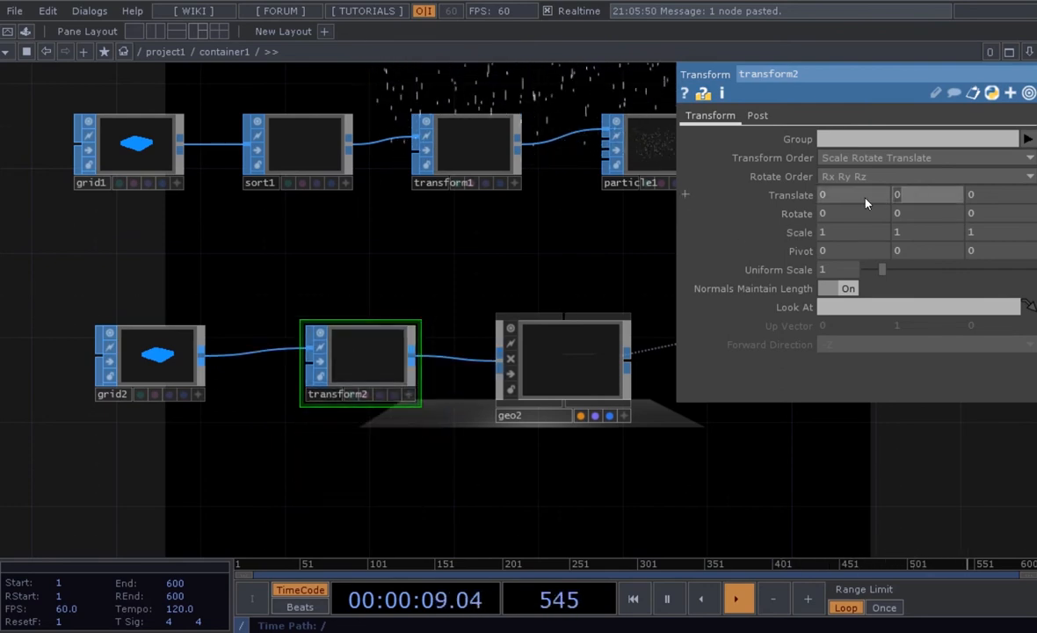
Raise the ground grid with transform2's Translate Y, and set transform1's Translate Y to 2.
{"action": "type", "text": "4"}
{"action": "key", "text": "Return"}
{"action": "left_click_drag", "start_coordinate": [522, 262], "coordinate": [482, 289]}
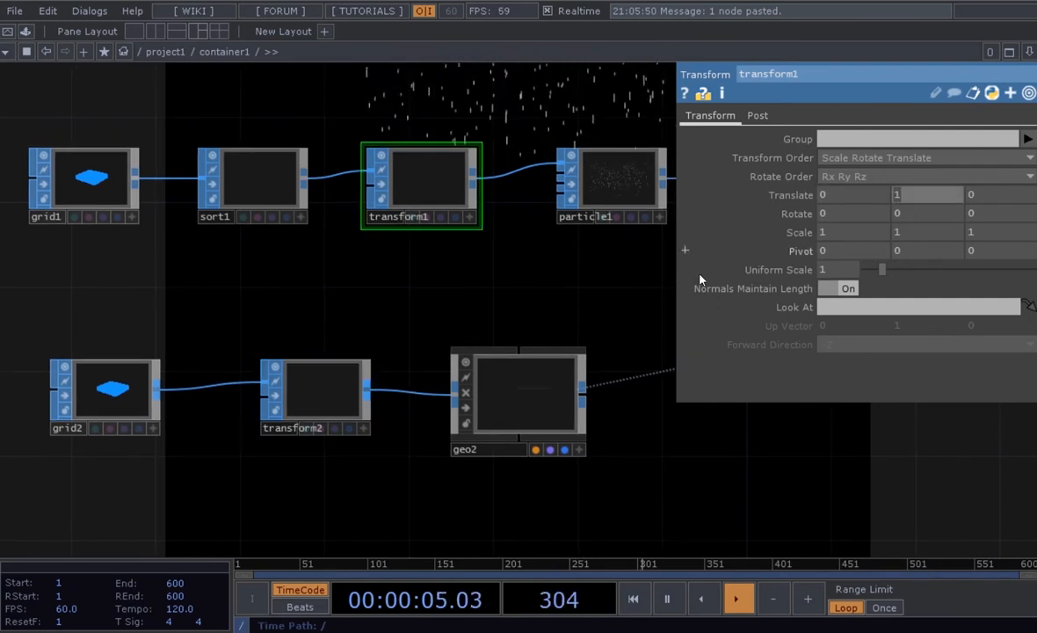
{"action": "scroll", "coordinate": [505, 294], "scroll_direction": "down", "scroll_amount": 5}
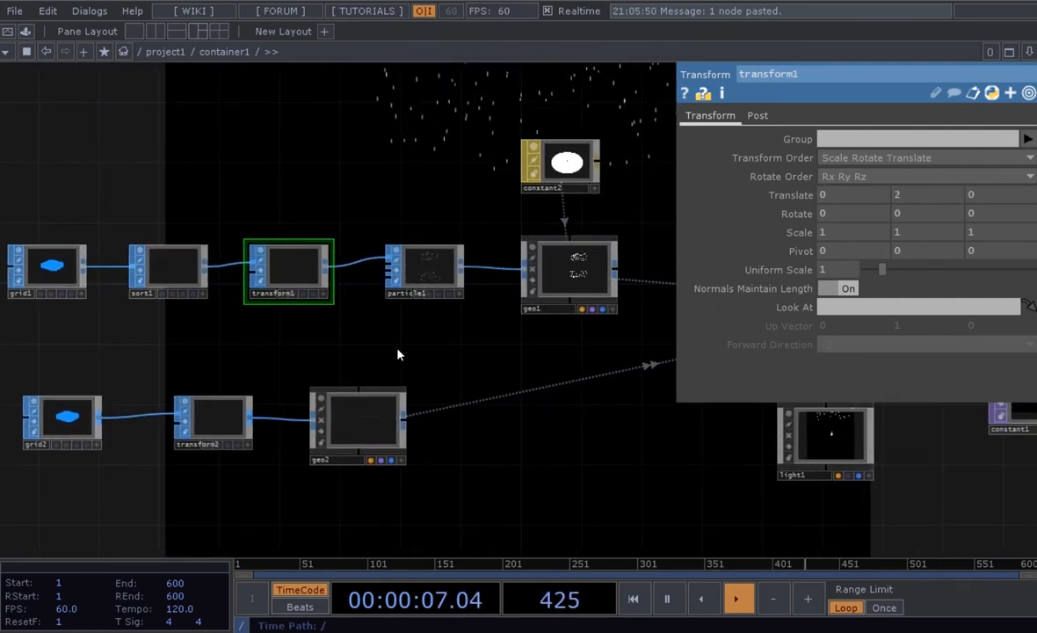
Reposition the cam1 camera through its own view so the ground grid appears centred and nearly edge-on beneath the falling snow.
{"action": "scroll", "coordinate": [426, 345], "scroll_direction": "down", "scroll_amount": 5}
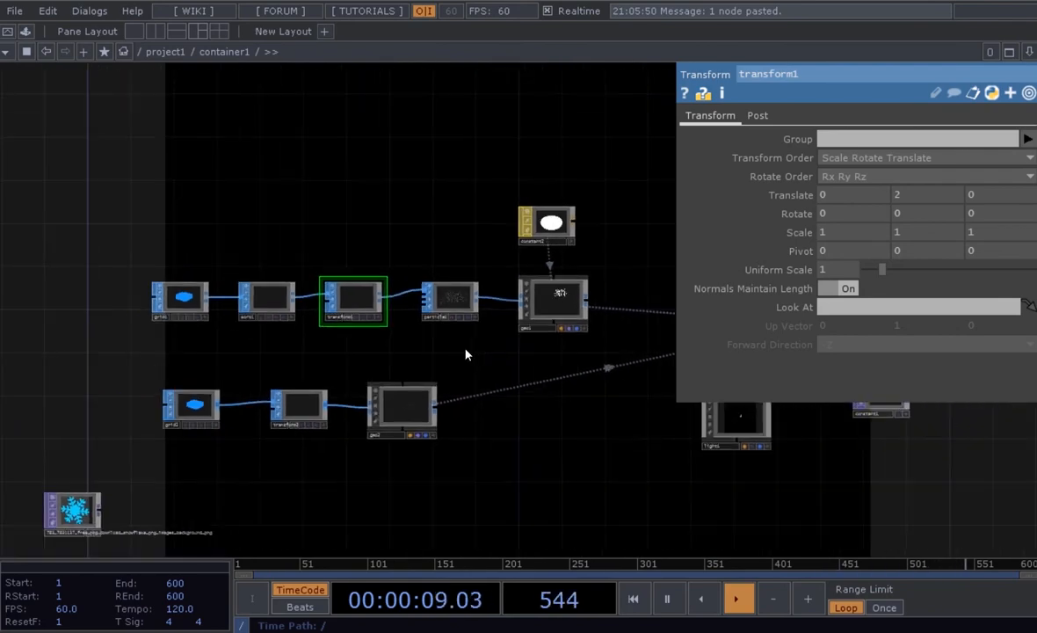
{"action": "left_click_drag", "start_coordinate": [435, 363], "coordinate": [167, 347]}
{"action": "scroll", "coordinate": [167, 347], "scroll_direction": "down", "scroll_amount": 2}
{"action": "scroll", "coordinate": [447, 248], "scroll_direction": "up", "scroll_amount": 8}
{"action": "left_click_drag", "start_coordinate": [521, 323], "coordinate": [618, 328]}
{"action": "middle_click", "coordinate": [406, 295]}
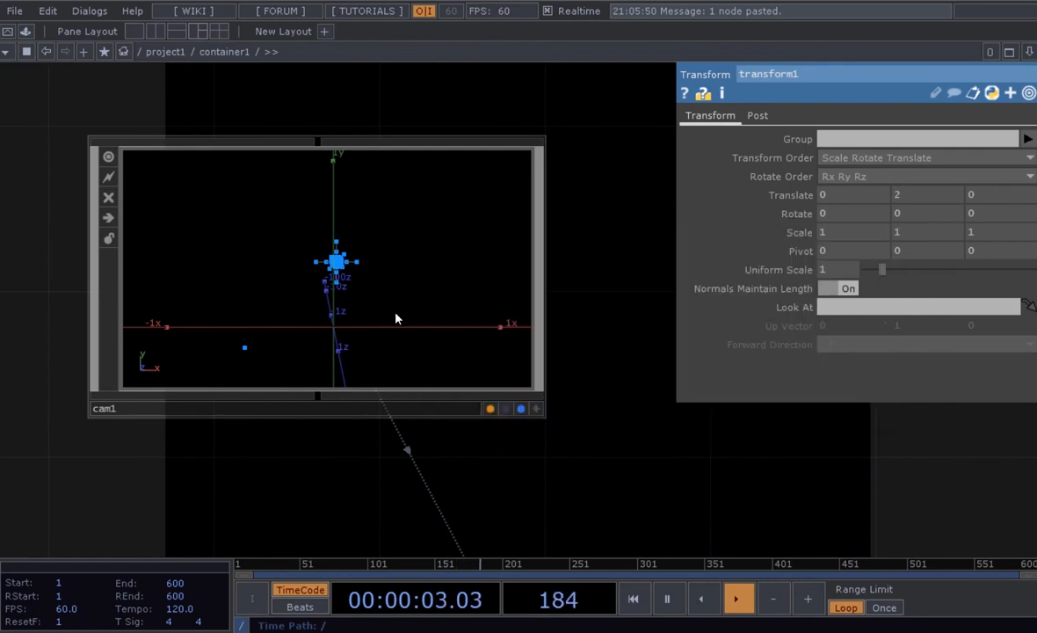
{"action": "left_click", "coordinate": [535, 408]}
{"action": "middle_click_drag", "start_coordinate": [382, 279], "coordinate": [308, 309]}
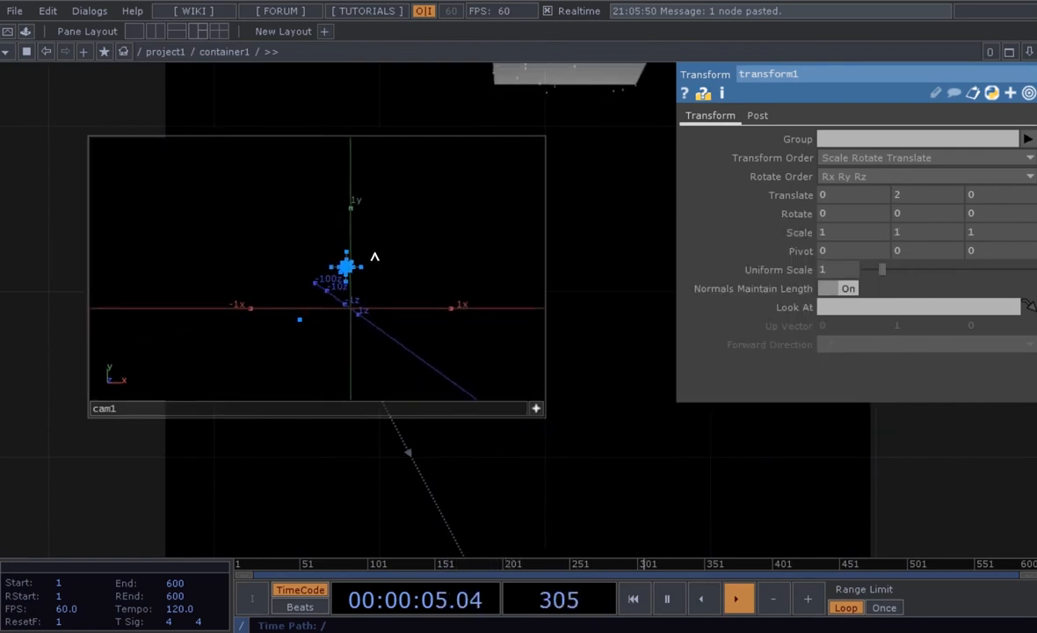
{"action": "left_click_drag", "start_coordinate": [317, 269], "coordinate": [365, 277]}
{"action": "scroll", "coordinate": [401, 258], "scroll_direction": "down", "scroll_amount": 4}
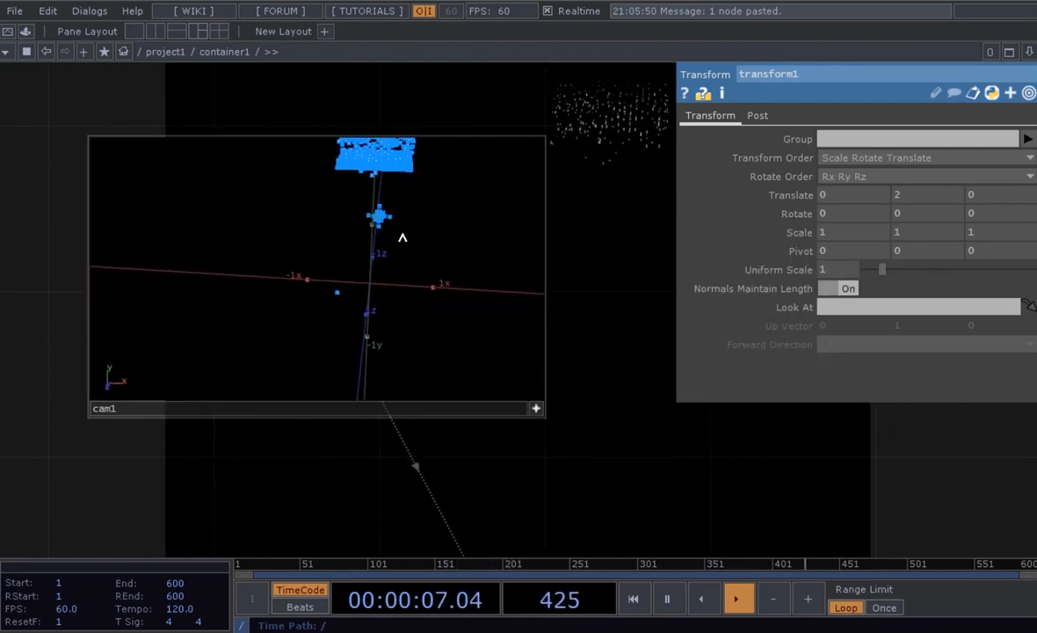
{"action": "left_click_drag", "start_coordinate": [393, 239], "coordinate": [414, 268]}
{"action": "scroll", "coordinate": [420, 268], "scroll_direction": "up", "scroll_amount": 2}
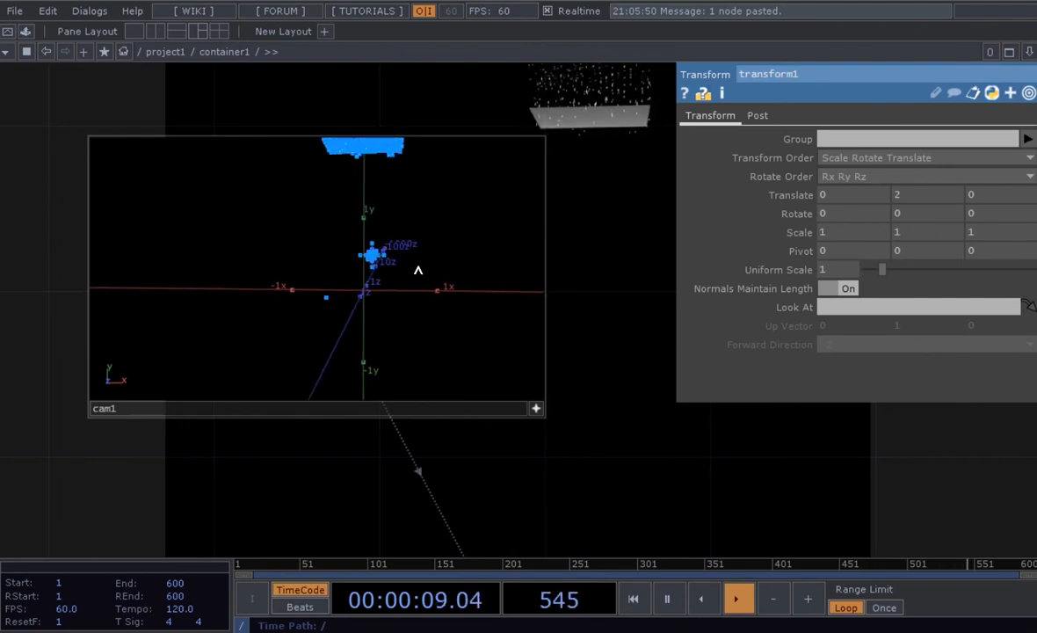
{"action": "right_click_drag", "start_coordinate": [420, 253], "coordinate": [394, 295]}
{"action": "left_click_drag", "start_coordinate": [395, 295], "coordinate": [398, 285]}
{"action": "middle_click_drag", "start_coordinate": [390, 287], "coordinate": [422, 291]}
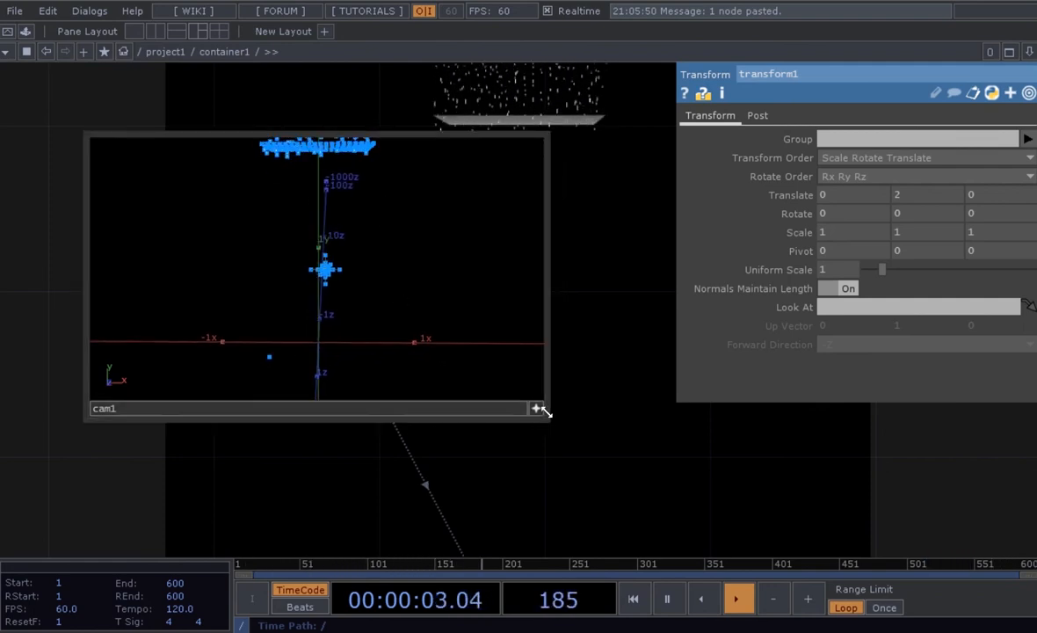
Set transform1's Translate Y to 4 to raise the snow's particle source.
{"action": "scroll", "coordinate": [534, 444], "scroll_direction": "down", "scroll_amount": 3}
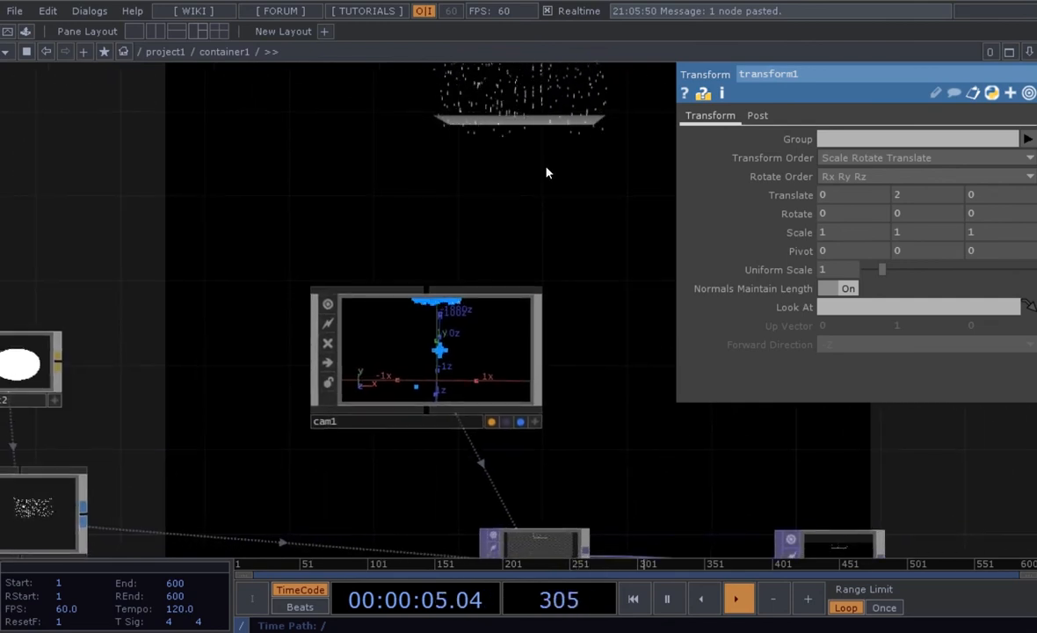
{"action": "scroll", "coordinate": [538, 400], "scroll_direction": "up", "scroll_amount": 2}
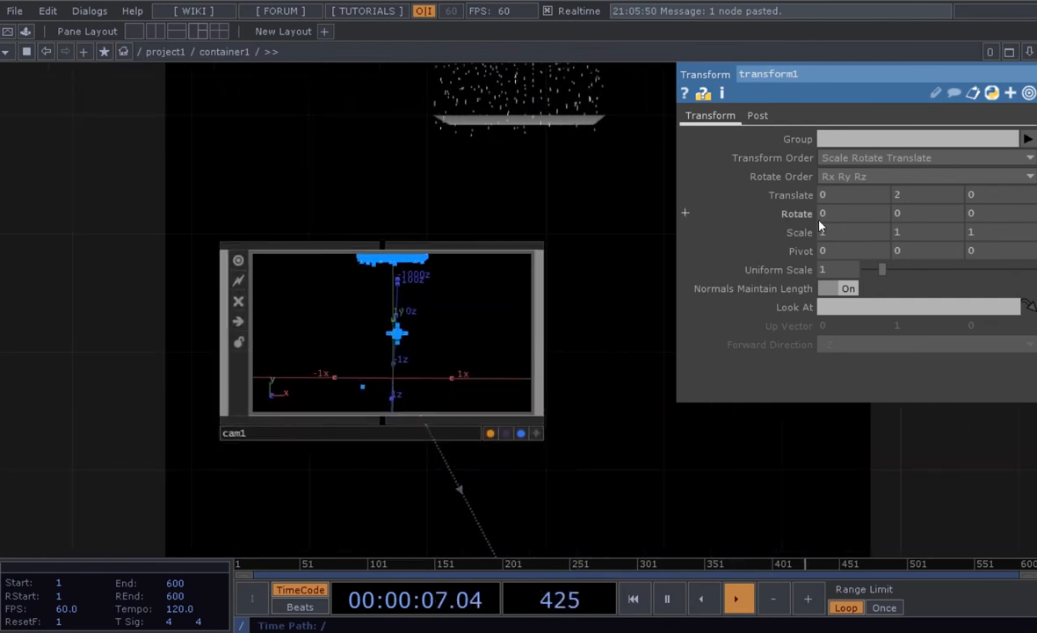
{"action": "left_click", "coordinate": [549, 221]}
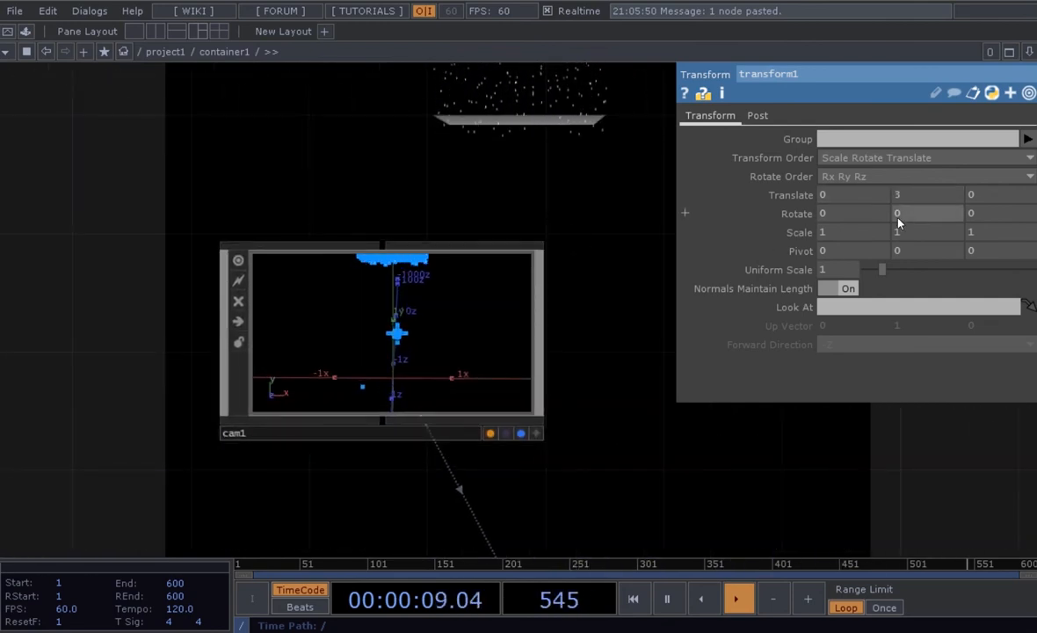
{"action": "type", "text": "4"}
{"action": "left_click", "coordinate": [569, 188]}
Set Translate Y to 4 on transform2, which feeds the ground geometry geo2.
{"action": "scroll", "coordinate": [424, 262], "scroll_direction": "down", "scroll_amount": 4}
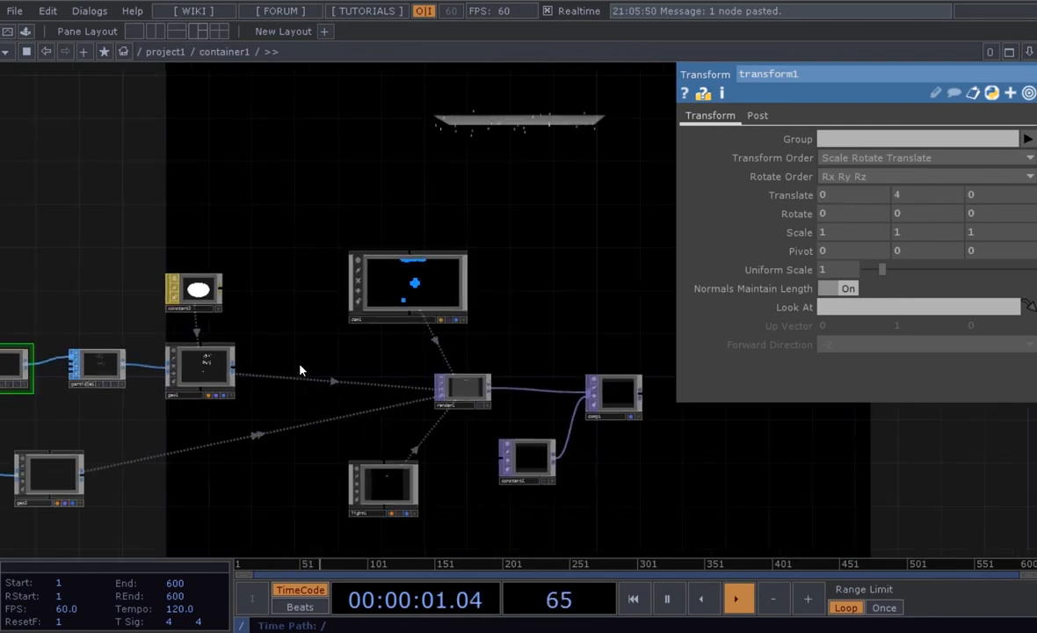
{"action": "left_click_drag", "start_coordinate": [301, 366], "coordinate": [705, 251]}
{"action": "left_click_drag", "start_coordinate": [229, 391], "coordinate": [257, 379]}
{"action": "scroll", "coordinate": [258, 404], "scroll_direction": "up", "scroll_amount": 4}
{"action": "left_click", "coordinate": [258, 404]}
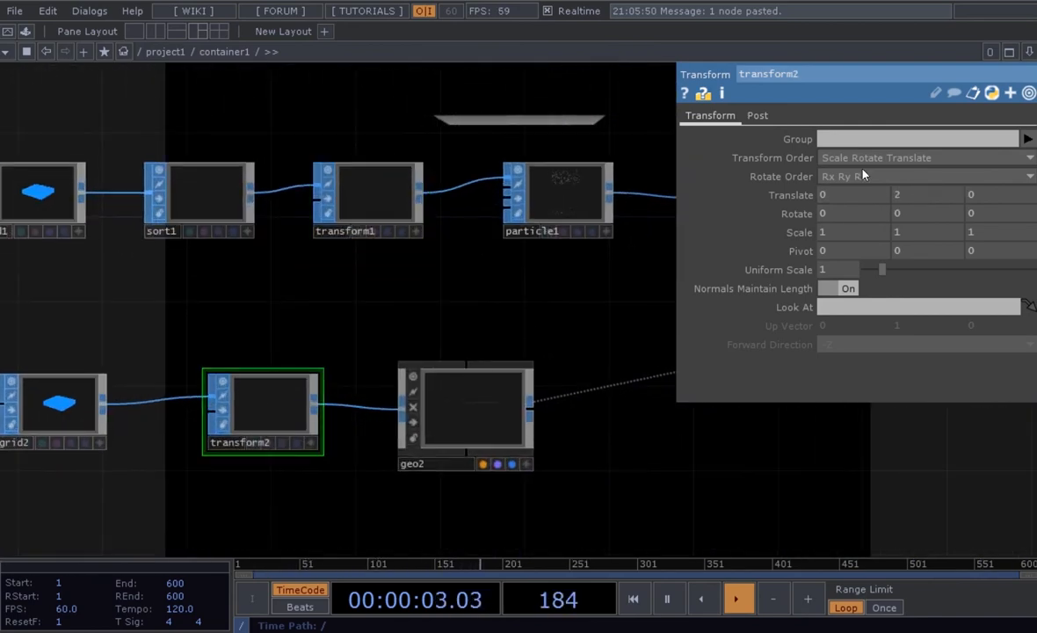
{"action": "scroll", "coordinate": [109, 448], "scroll_direction": "up", "scroll_amount": 5}
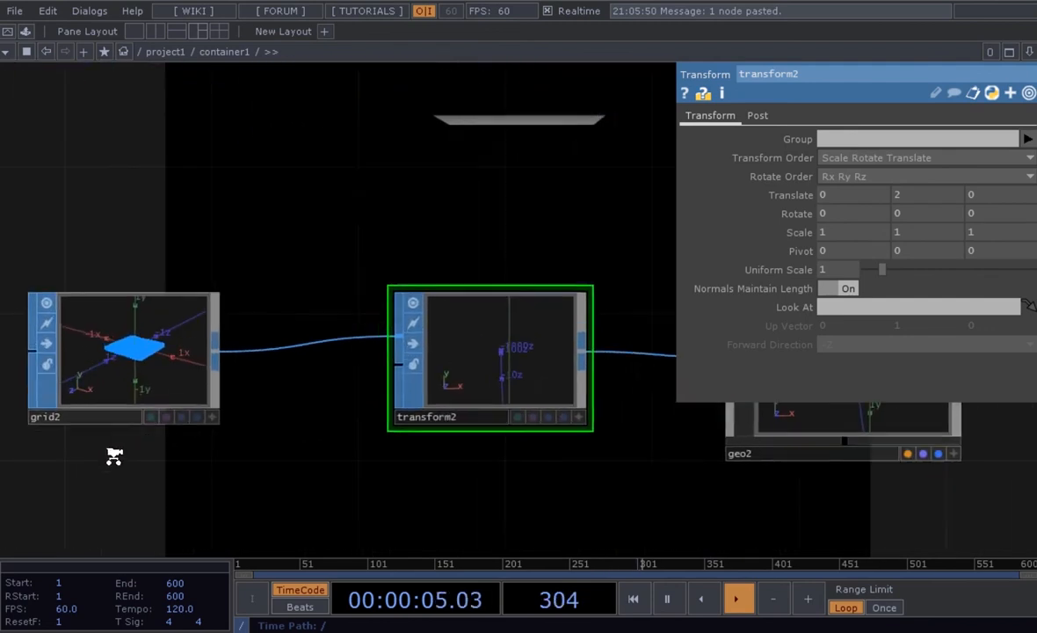
{"action": "left_click_drag", "start_coordinate": [114, 380], "coordinate": [156, 340]}
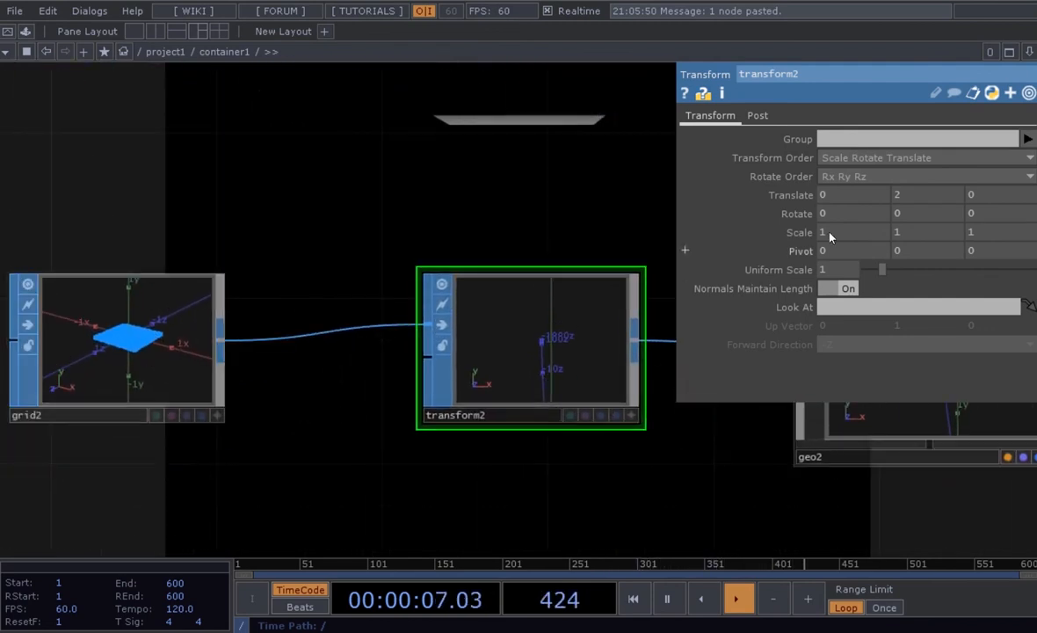
{"action": "type", "text": "4"}
{"action": "key", "text": "Return"}
Try to delete the ground branch nodes grid2, transform2 and geo2, and undo the deletion.
{"action": "scroll", "coordinate": [548, 238], "scroll_direction": "down", "scroll_amount": 3}
{"action": "left_click_drag", "start_coordinate": [547, 240], "coordinate": [517, 255]}
{"action": "scroll", "coordinate": [456, 371], "scroll_direction": "down", "scroll_amount": 3}
{"action": "left_click_drag", "start_coordinate": [452, 413], "coordinate": [381, 412]}
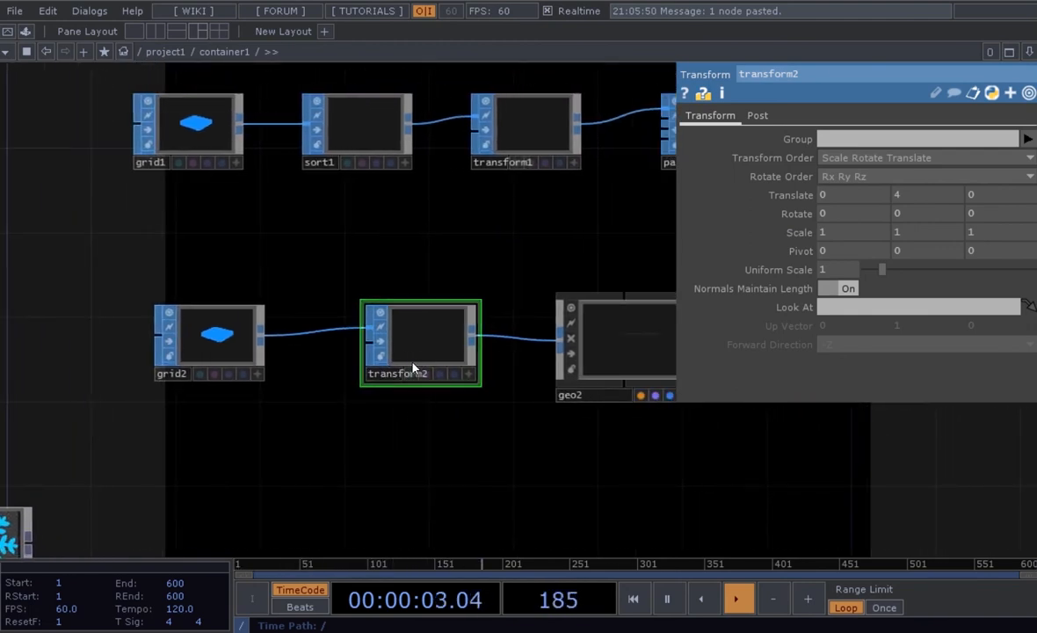
{"action": "scroll", "coordinate": [442, 358], "scroll_direction": "up", "scroll_amount": 2}
{"action": "scroll", "coordinate": [442, 358], "scroll_direction": "down", "scroll_amount": 5}
{"action": "left_click_drag", "start_coordinate": [455, 430], "coordinate": [413, 429]}
{"action": "left_click_drag", "start_coordinate": [490, 429], "coordinate": [235, 340]}
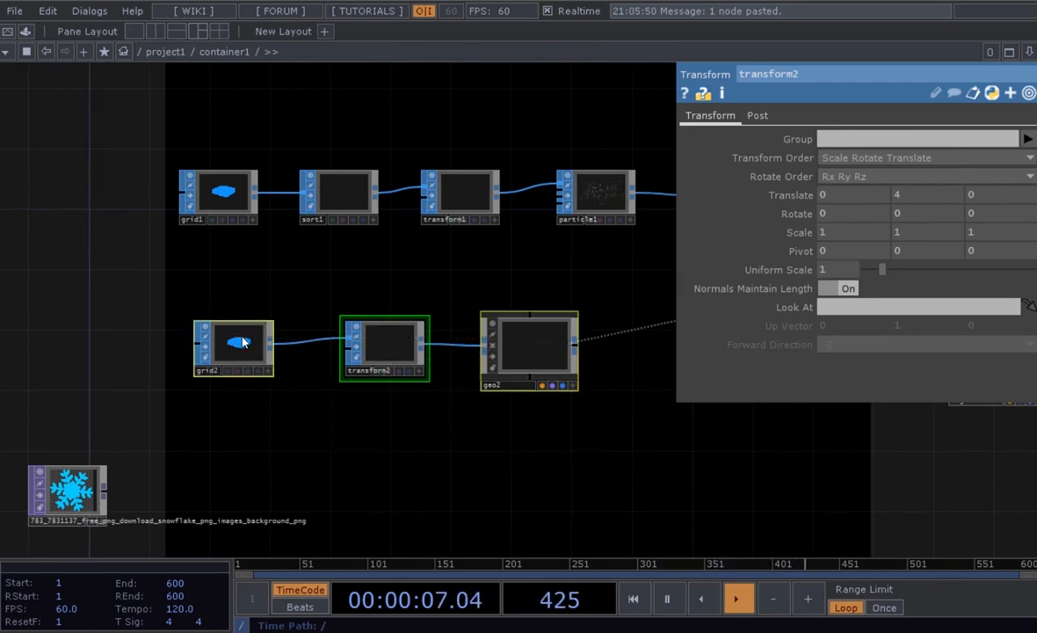
{"action": "key", "text": "Delete"}
{"action": "scroll", "coordinate": [475, 369], "scroll_direction": "down", "scroll_amount": 3}
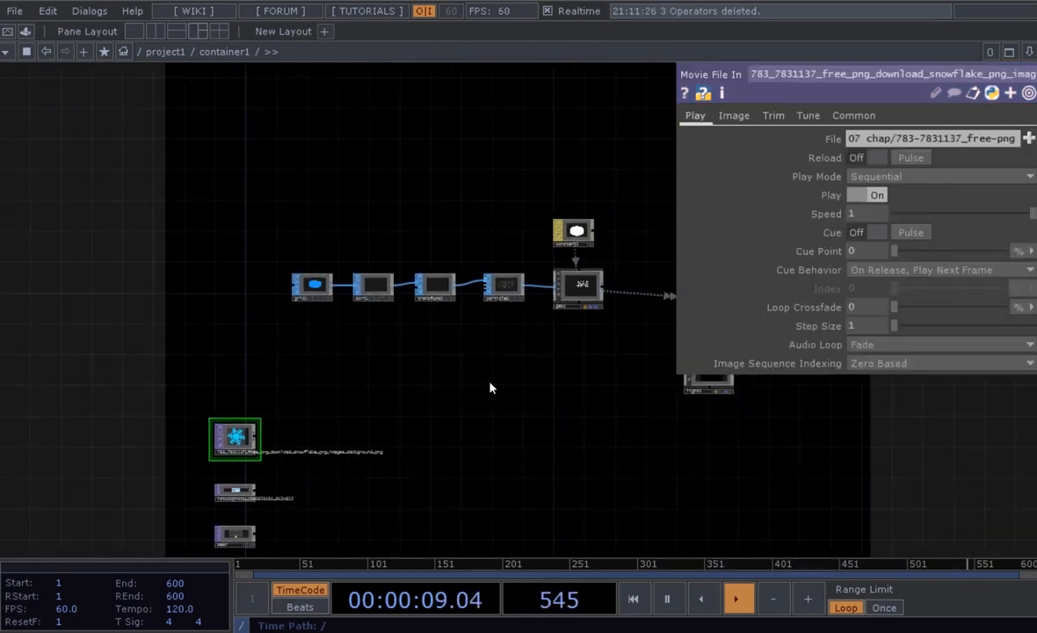
{"action": "key", "text": "ctrl+z"}
{"action": "scroll", "coordinate": [457, 391], "scroll_direction": "up", "scroll_amount": 5}
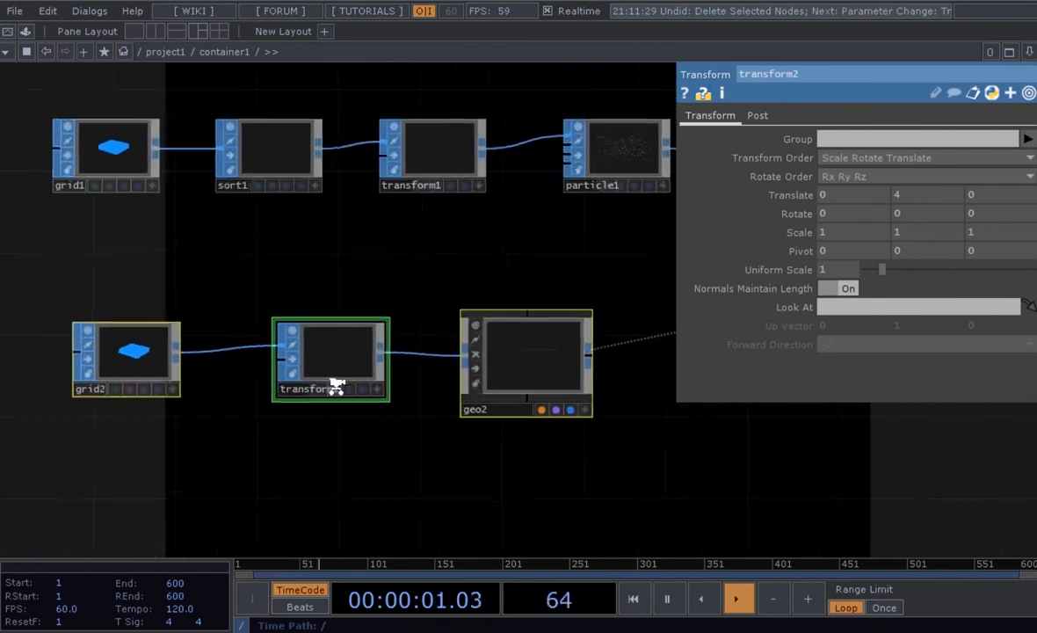
Orbit and move the cam1 camera to bring the raised snow and ground grid back into its frame.
{"action": "scroll", "coordinate": [336, 386], "scroll_direction": "down", "scroll_amount": 1}
{"action": "scroll", "coordinate": [340, 366], "scroll_direction": "down", "scroll_amount": 3}
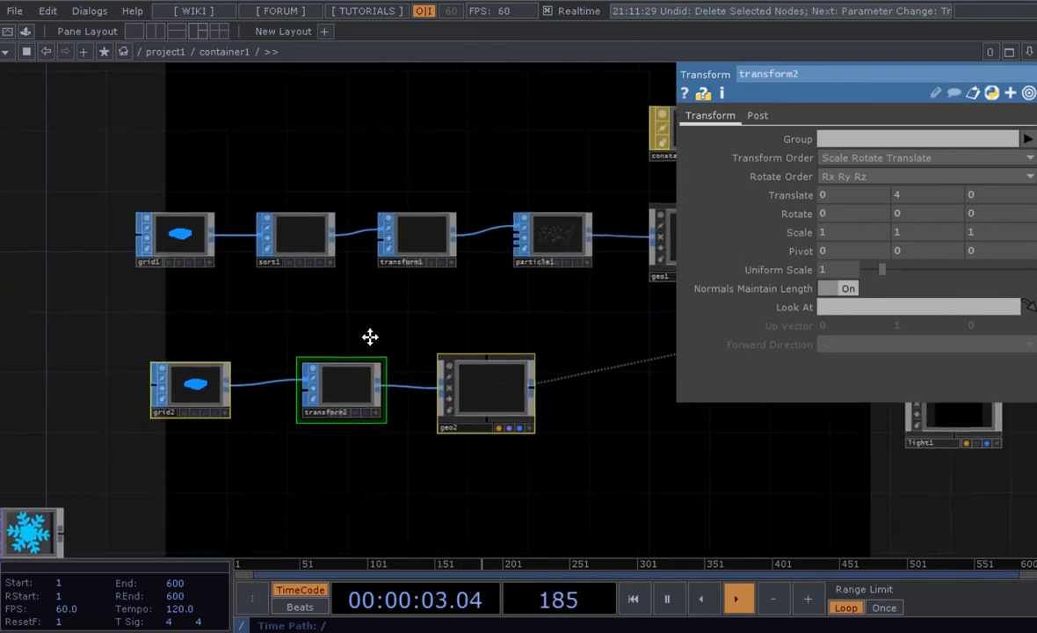
{"action": "left_click_drag", "start_coordinate": [370, 337], "coordinate": [366, 346]}
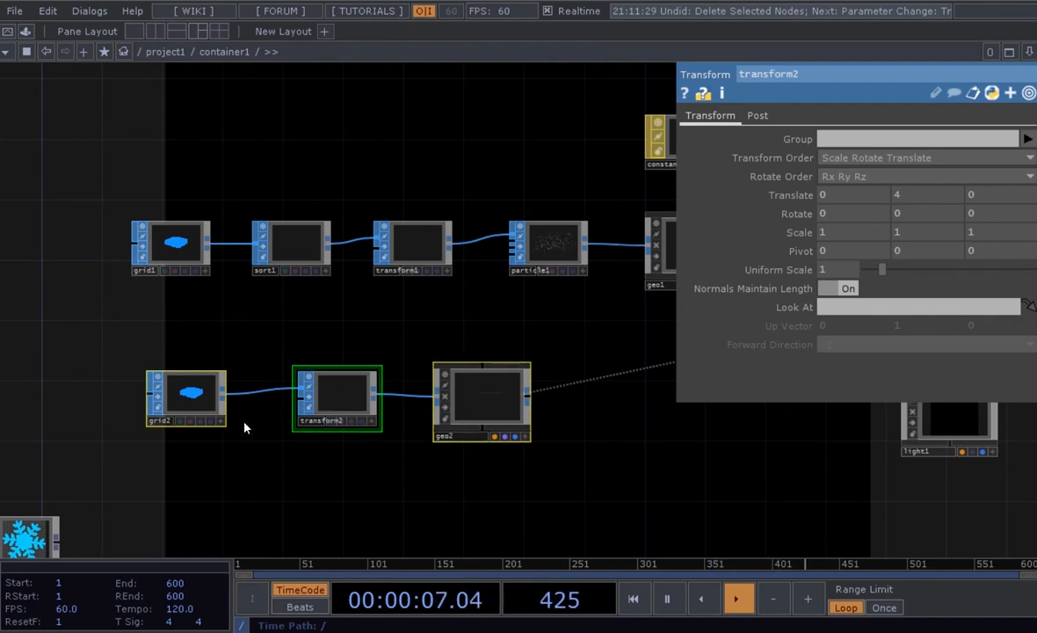
{"action": "left_click_drag", "start_coordinate": [404, 334], "coordinate": [344, 387]}
{"action": "scroll", "coordinate": [351, 341], "scroll_direction": "up", "scroll_amount": 4}
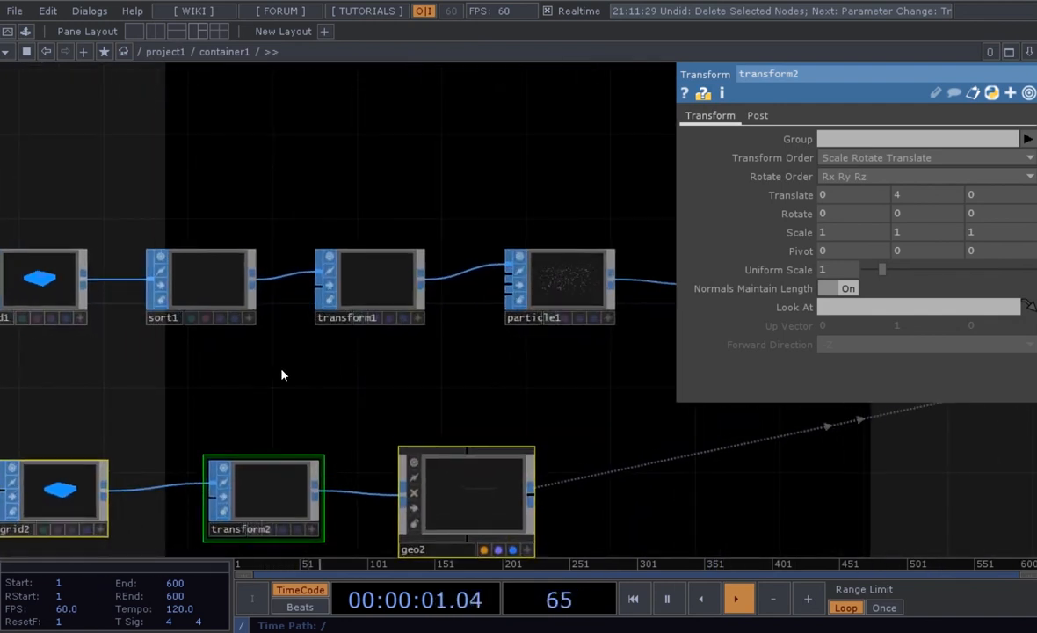
{"action": "left_click_drag", "start_coordinate": [417, 382], "coordinate": [386, 384]}
{"action": "scroll", "coordinate": [386, 384], "scroll_direction": "down", "scroll_amount": 2}
{"action": "left_click_drag", "start_coordinate": [462, 394], "coordinate": [265, 411]}
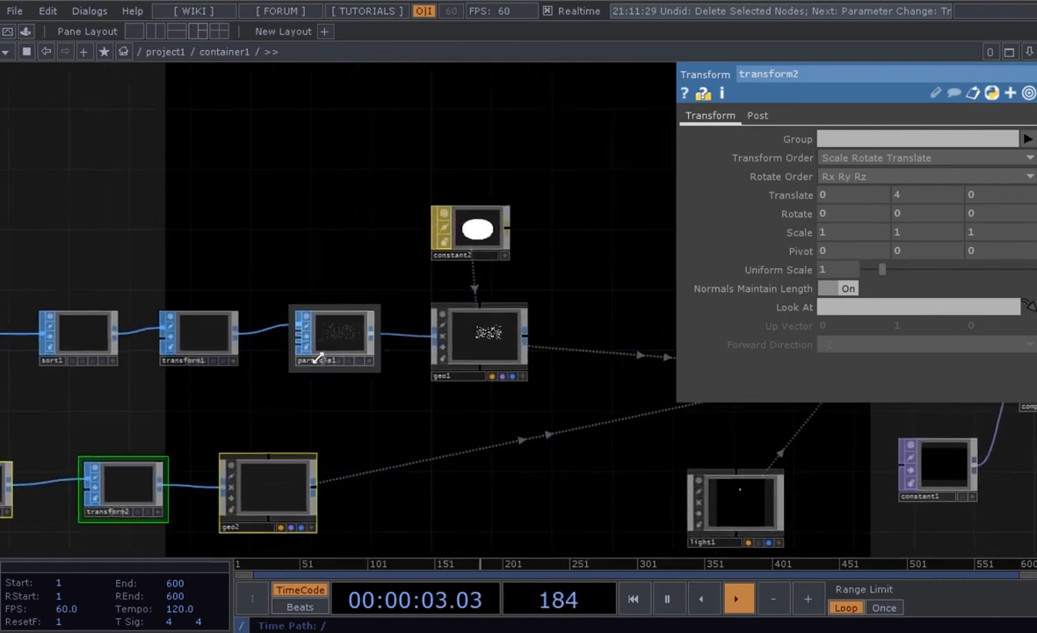
{"action": "scroll", "coordinate": [318, 357], "scroll_direction": "down", "scroll_amount": 2}
{"action": "left_click_drag", "start_coordinate": [282, 295], "coordinate": [213, 312]}
{"action": "scroll", "coordinate": [447, 340], "scroll_direction": "up", "scroll_amount": 6}
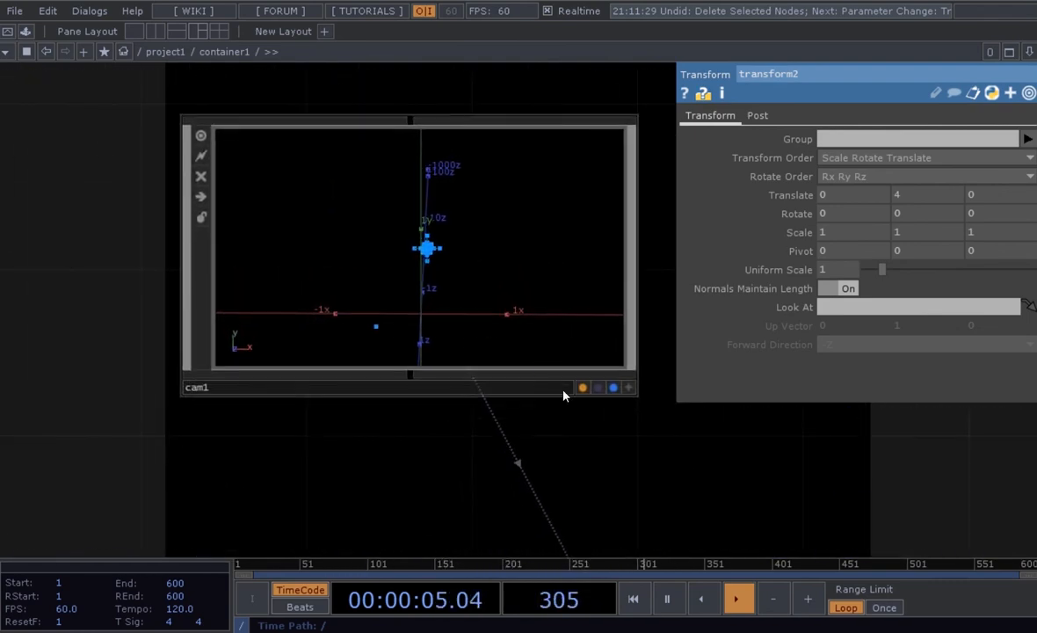
{"action": "left_click", "coordinate": [614, 409]}
{"action": "left_click_drag", "start_coordinate": [482, 257], "coordinate": [439, 255]}
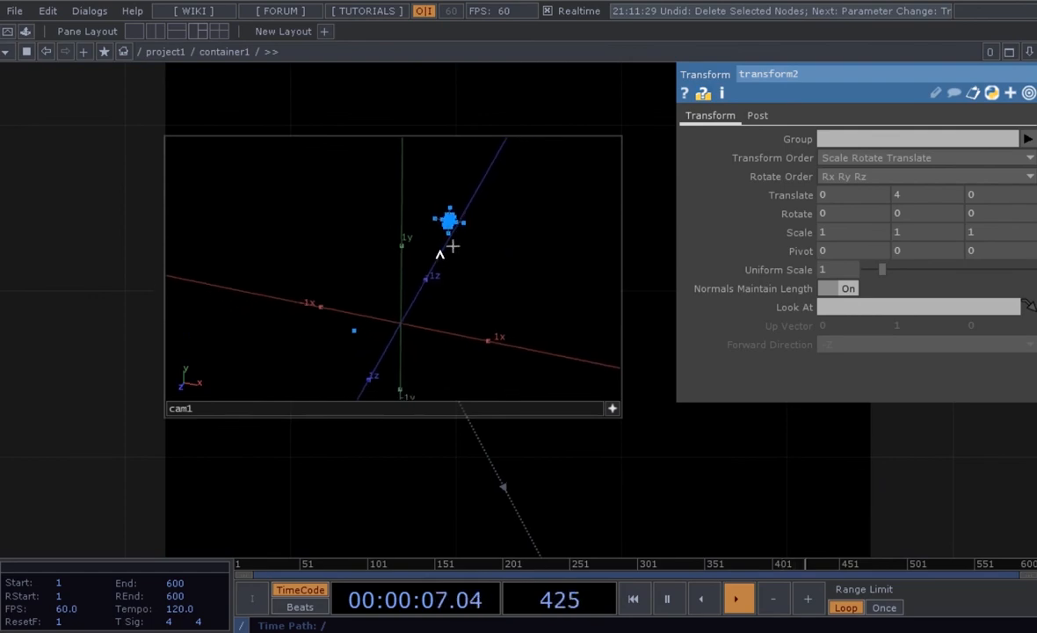
{"action": "middle_click_drag", "start_coordinate": [439, 255], "coordinate": [359, 277]}
{"action": "left_click_drag", "start_coordinate": [358, 277], "coordinate": [403, 235]}
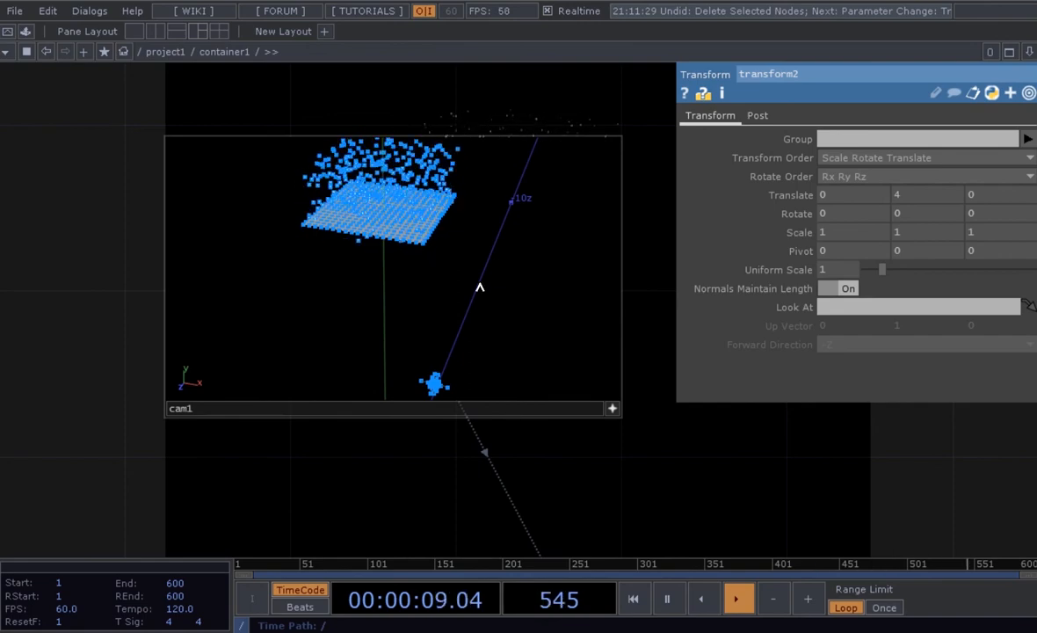
{"action": "scroll", "coordinate": [703, 466], "scroll_direction": "down", "scroll_amount": 5}
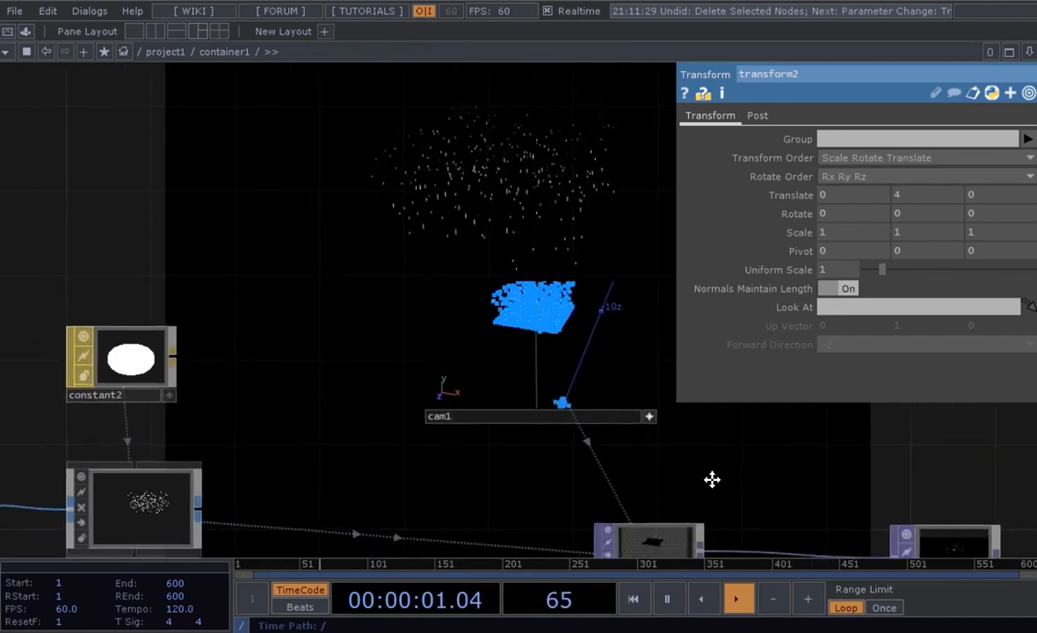
Set the size of grid1, the snow's source grid, to 8 by 2.
{"action": "left_click_drag", "start_coordinate": [712, 479], "coordinate": [706, 468]}
{"action": "left_click_drag", "start_coordinate": [424, 354], "coordinate": [494, 263]}
{"action": "scroll", "coordinate": [494, 262], "scroll_direction": "down", "scroll_amount": 4}
{"action": "left_click_drag", "start_coordinate": [289, 380], "coordinate": [414, 376]}
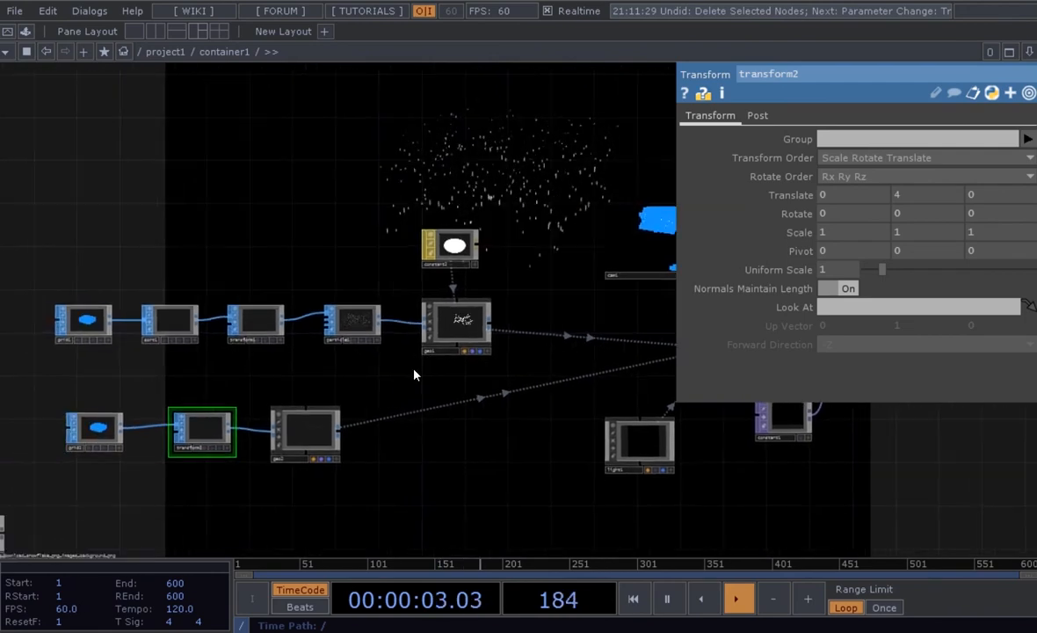
{"action": "scroll", "coordinate": [215, 366], "scroll_direction": "up", "scroll_amount": 6}
{"action": "left_click", "coordinate": [195, 305]}
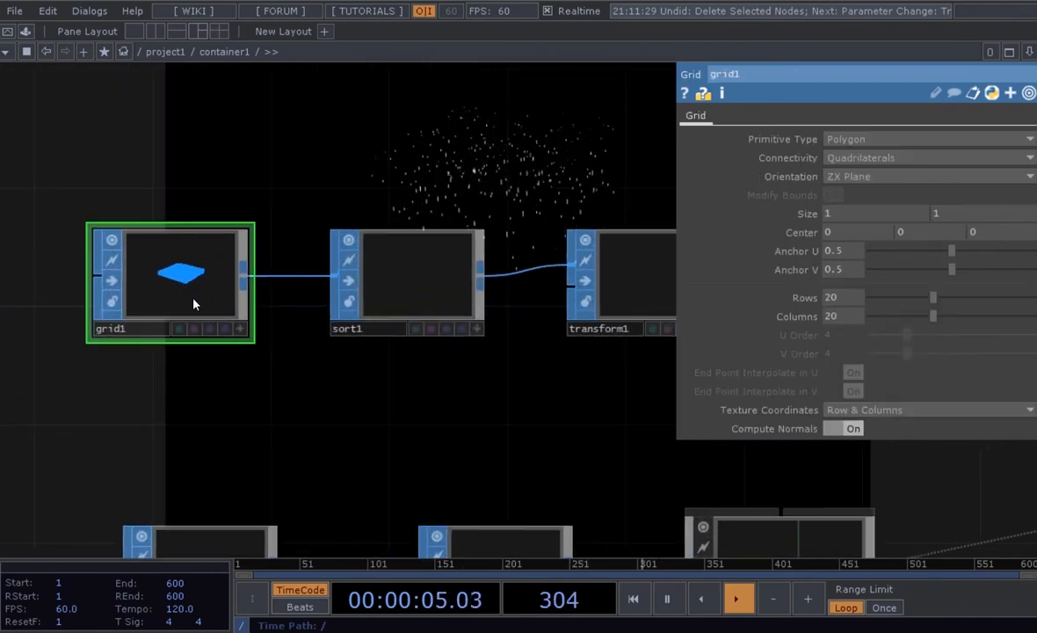
{"action": "left_click_drag", "start_coordinate": [304, 359], "coordinate": [263, 379]}
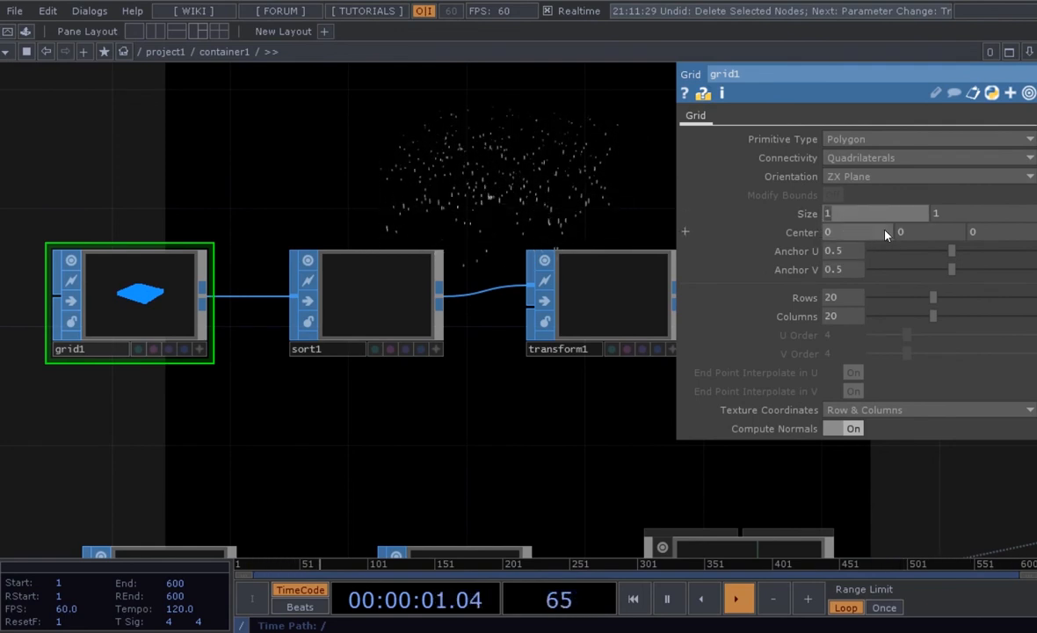
{"action": "left_click", "coordinate": [954, 212]}
{"action": "type", "text": "2"}
{"action": "key", "text": "Return"}
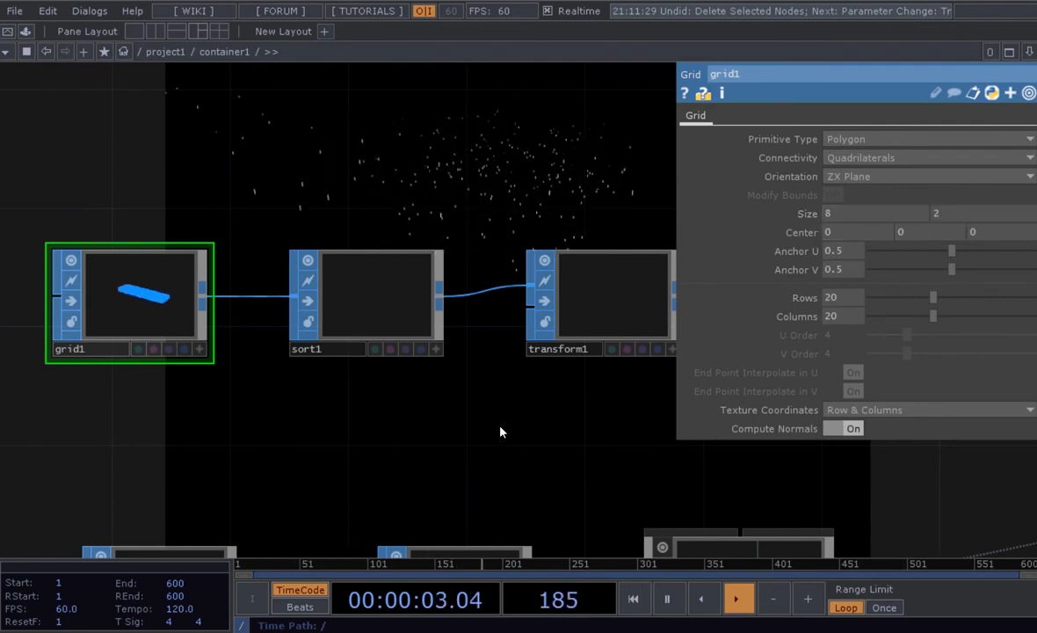
Resize the ground grid grid2 to 8 by 2.
{"action": "scroll", "coordinate": [387, 443], "scroll_direction": "down", "scroll_amount": 3}
{"action": "scroll", "coordinate": [387, 443], "scroll_direction": "down", "scroll_amount": 2}
{"action": "left_click", "coordinate": [211, 441]}
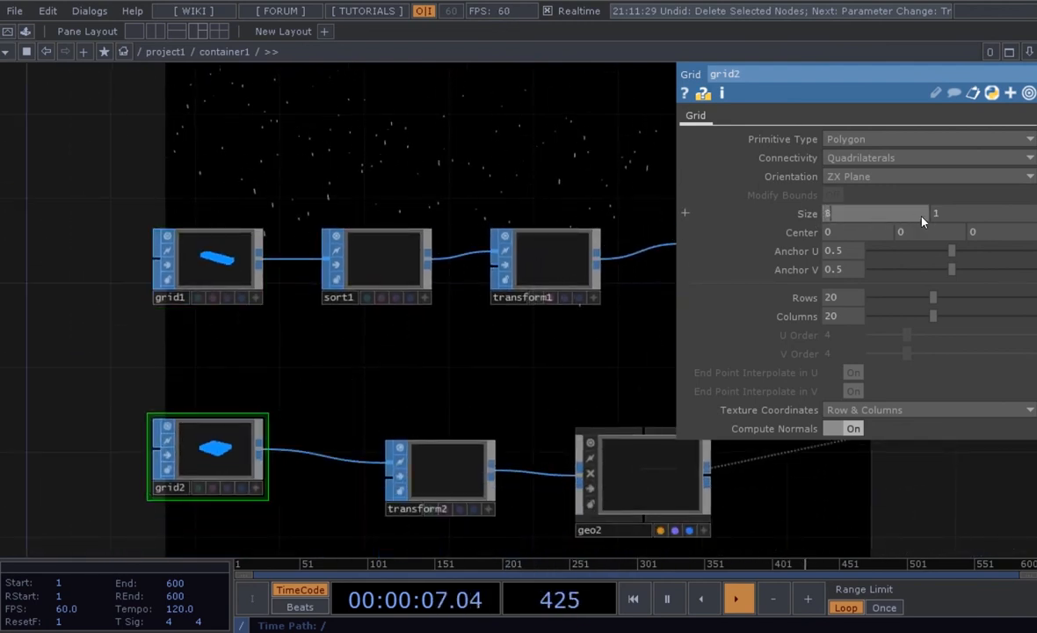
Reposition cam1 to a low, frontal view with the widened ground grid spanning the upper part of the render.
{"action": "scroll", "coordinate": [549, 361], "scroll_direction": "down", "scroll_amount": 3}
{"action": "left_click_drag", "start_coordinate": [551, 364], "coordinate": [193, 388]}
{"action": "left_click_drag", "start_coordinate": [452, 280], "coordinate": [355, 298]}
{"action": "scroll", "coordinate": [500, 275], "scroll_direction": "up", "scroll_amount": 2}
{"action": "scroll", "coordinate": [502, 281], "scroll_direction": "down", "scroll_amount": 4}
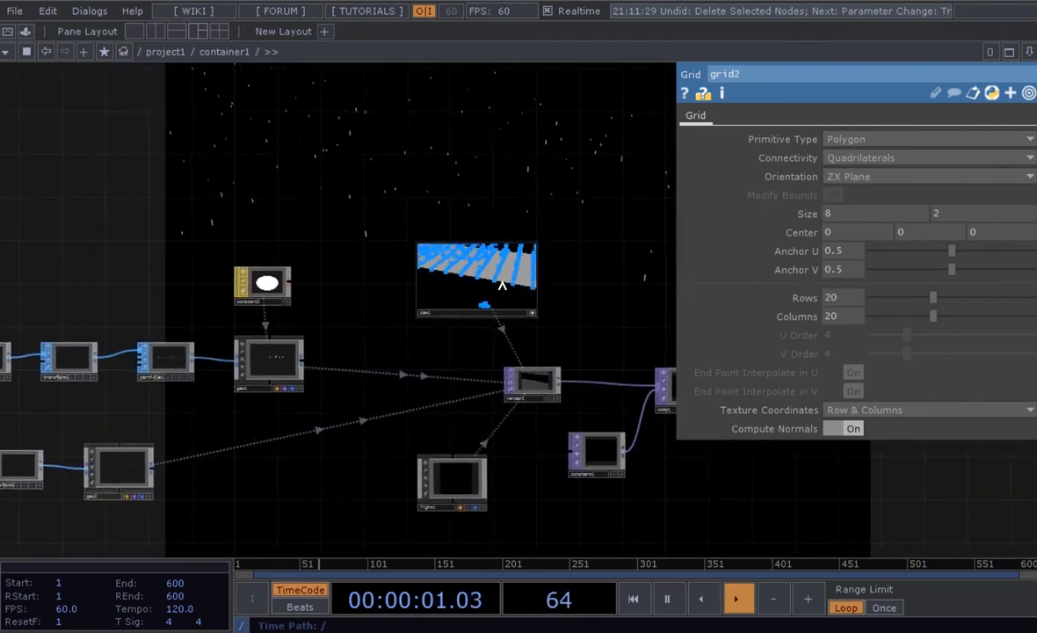
{"action": "left_click_drag", "start_coordinate": [584, 322], "coordinate": [592, 349]}
{"action": "scroll", "coordinate": [589, 345], "scroll_direction": "up", "scroll_amount": 3}
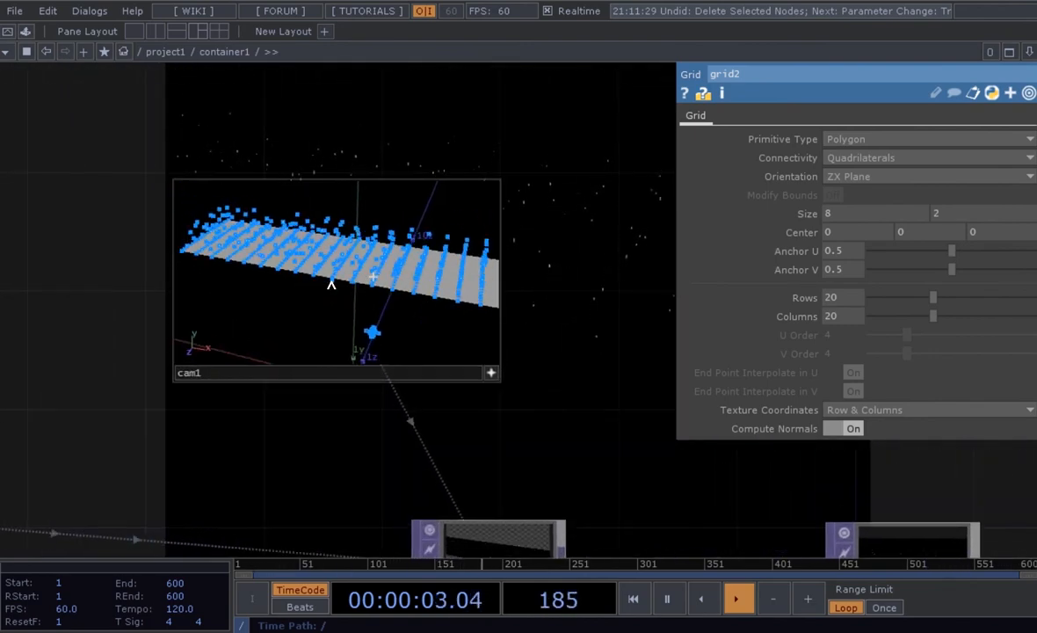
{"action": "left_click_drag", "start_coordinate": [336, 270], "coordinate": [382, 268]}
{"action": "left_click_drag", "start_coordinate": [378, 284], "coordinate": [433, 285]}
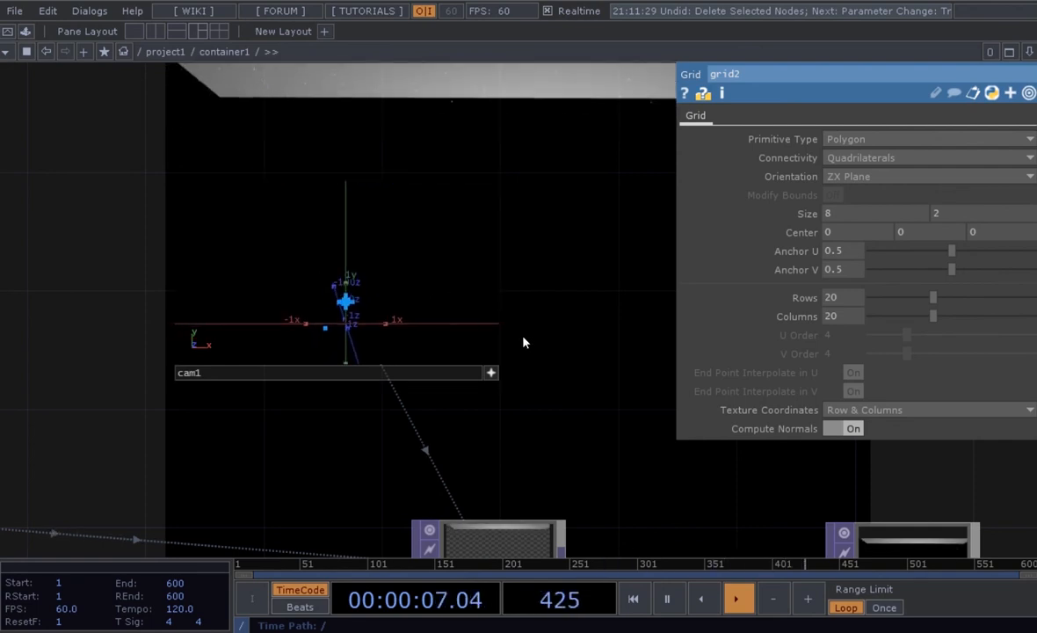
Reposition light1 through its own view to about Translate 0.13, 0.17, -2.76 and Rotate X 10.5, Y -177.3.
{"action": "scroll", "coordinate": [533, 351], "scroll_direction": "down", "scroll_amount": 3}
{"action": "left_click_drag", "start_coordinate": [541, 395], "coordinate": [526, 208]}
{"action": "left_click_drag", "start_coordinate": [451, 454], "coordinate": [484, 343]}
{"action": "scroll", "coordinate": [362, 420], "scroll_direction": "up", "scroll_amount": 4}
{"action": "left_click", "coordinate": [384, 373]}
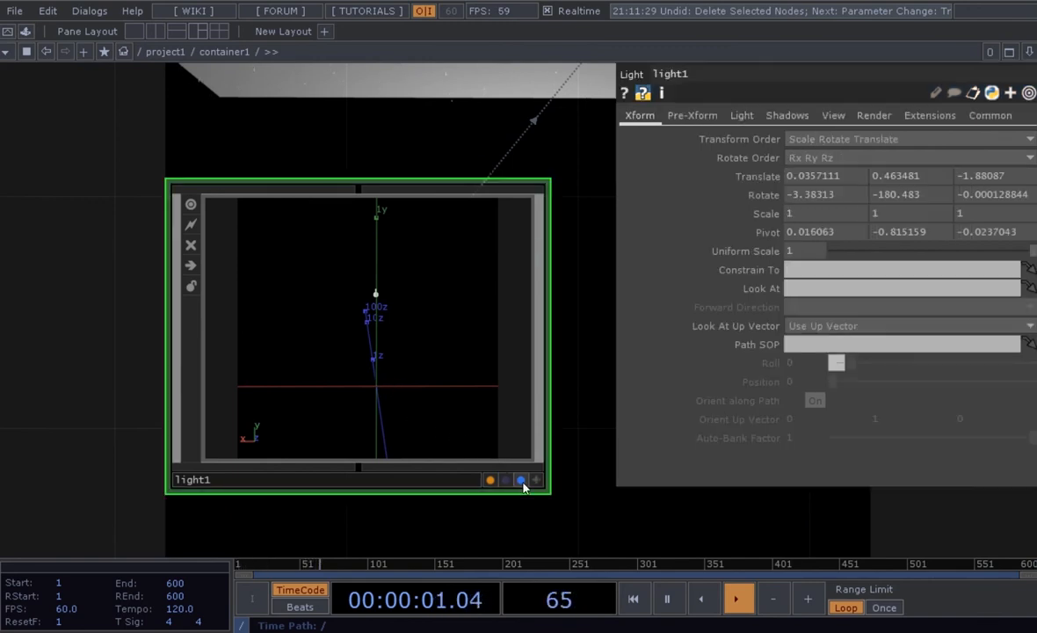
{"action": "left_click", "coordinate": [537, 480]}
{"action": "left_click_drag", "start_coordinate": [433, 410], "coordinate": [386, 417]}
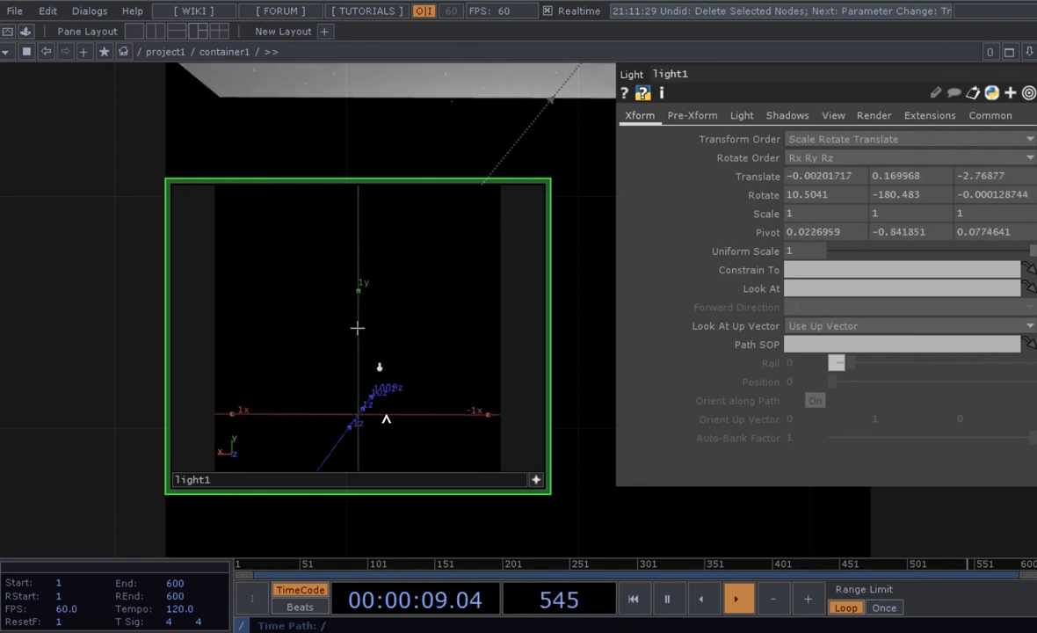
{"action": "left_click", "coordinate": [535, 481]}
{"action": "scroll", "coordinate": [538, 450], "scroll_direction": "down", "scroll_amount": 8}
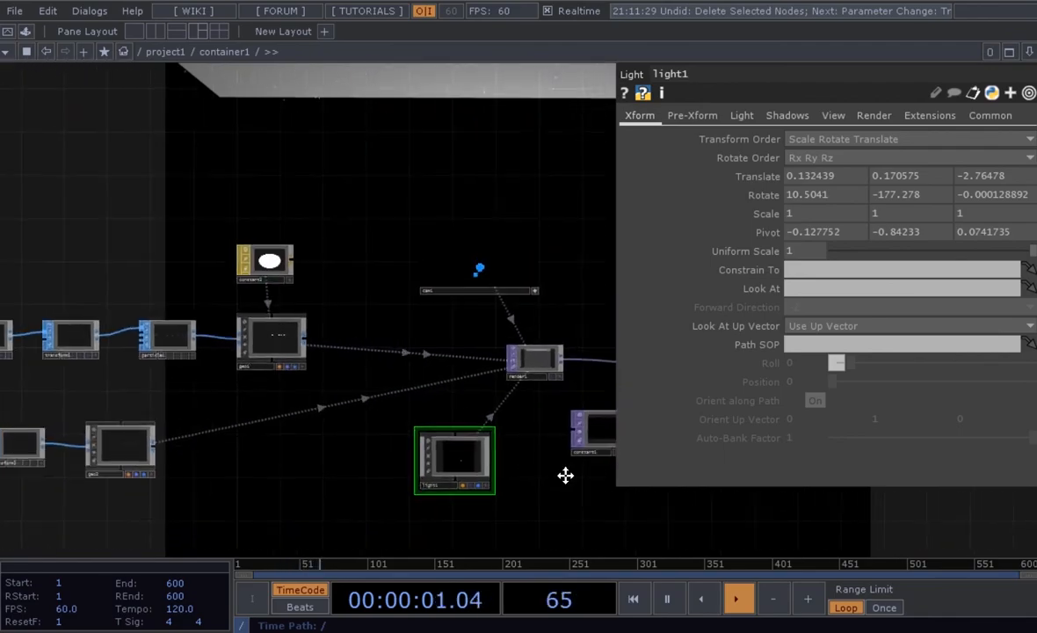